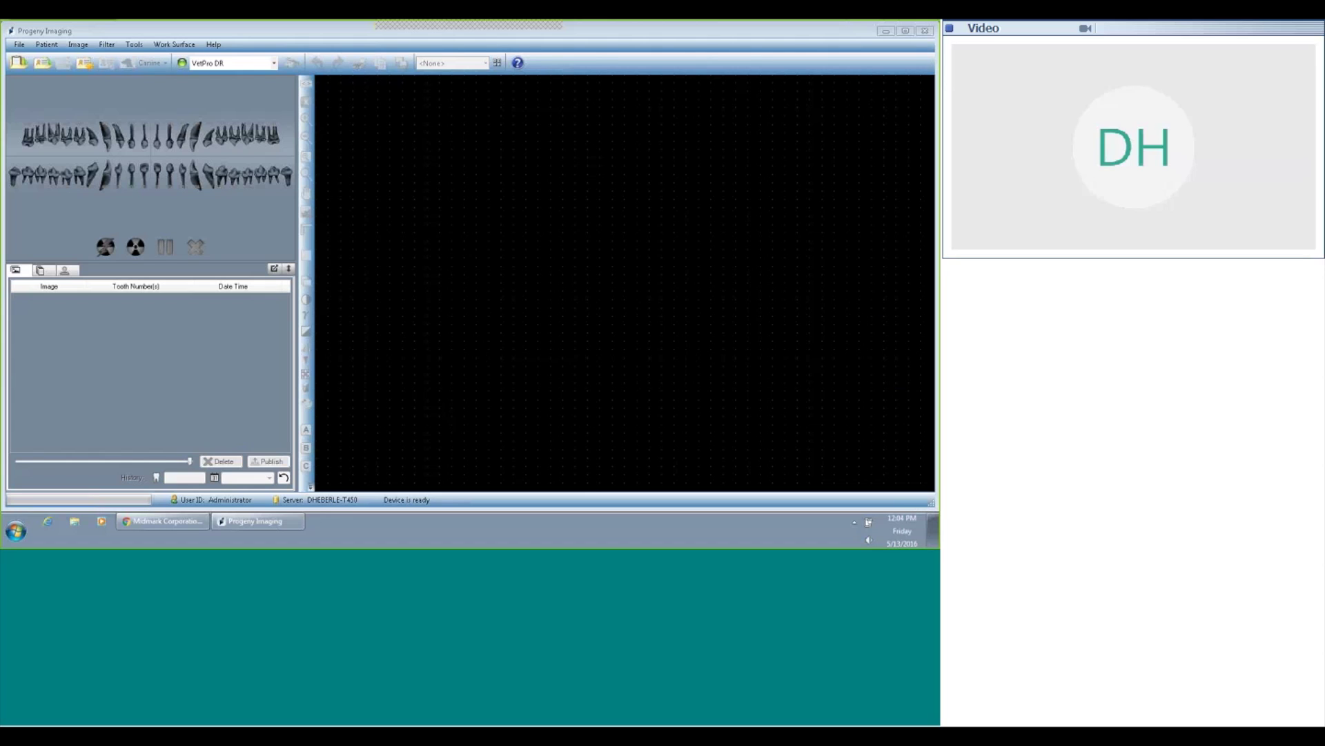
Step: Check whether a software update is available and dismiss the resulting notification
{"action": "left_click", "coordinate": [212, 46]}
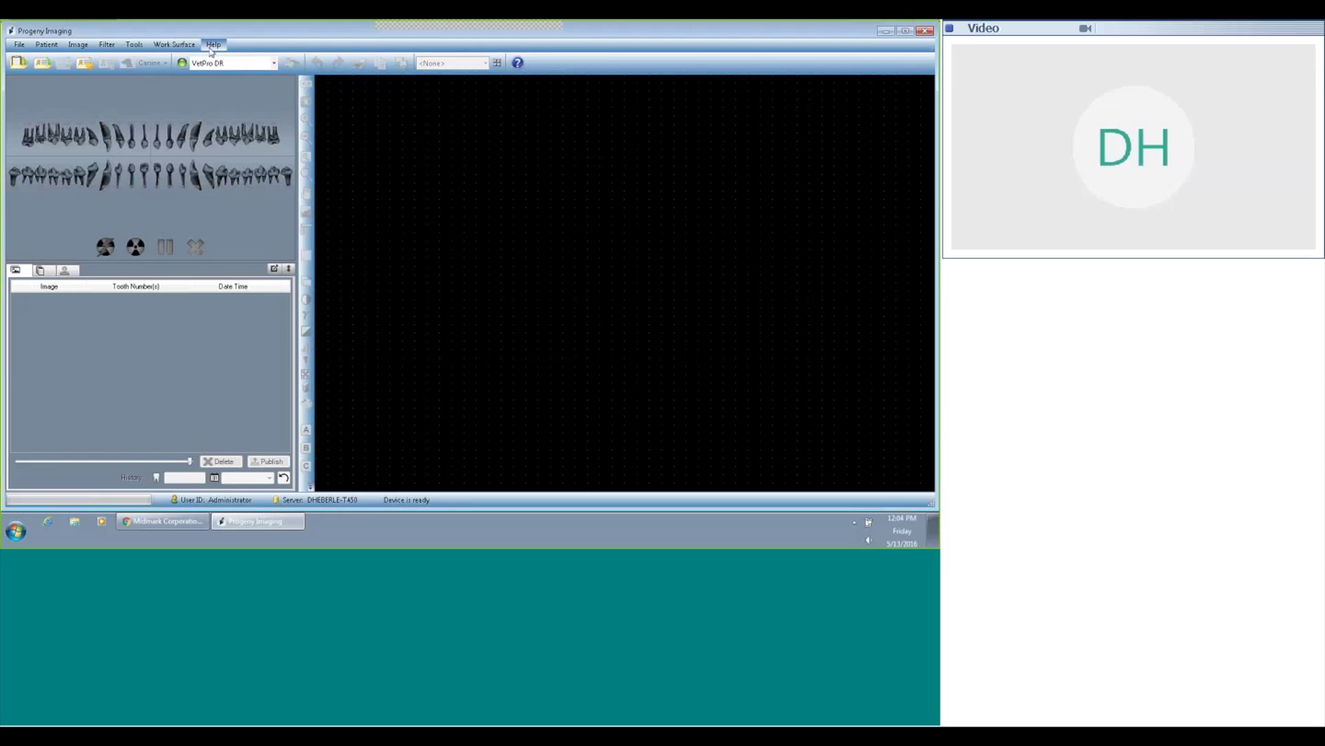
{"action": "left_click", "coordinate": [212, 47]}
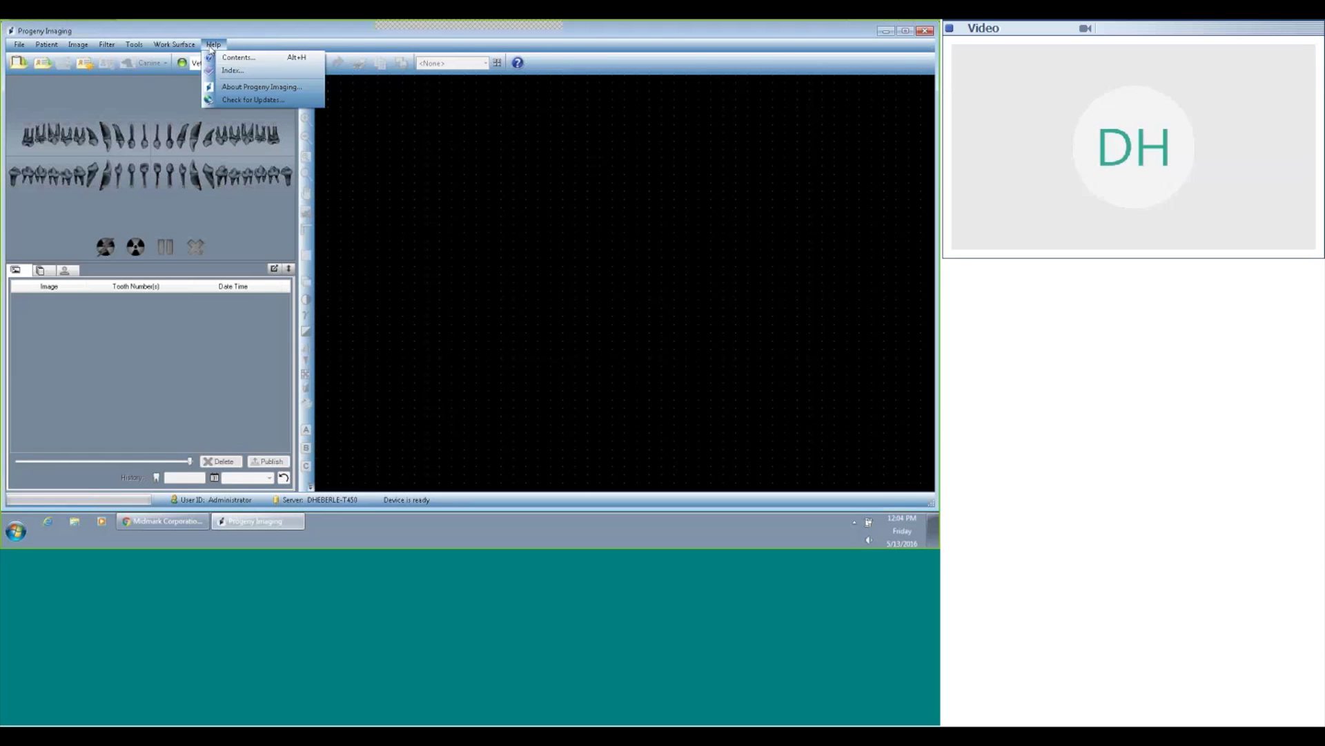
{"action": "left_click", "coordinate": [258, 101]}
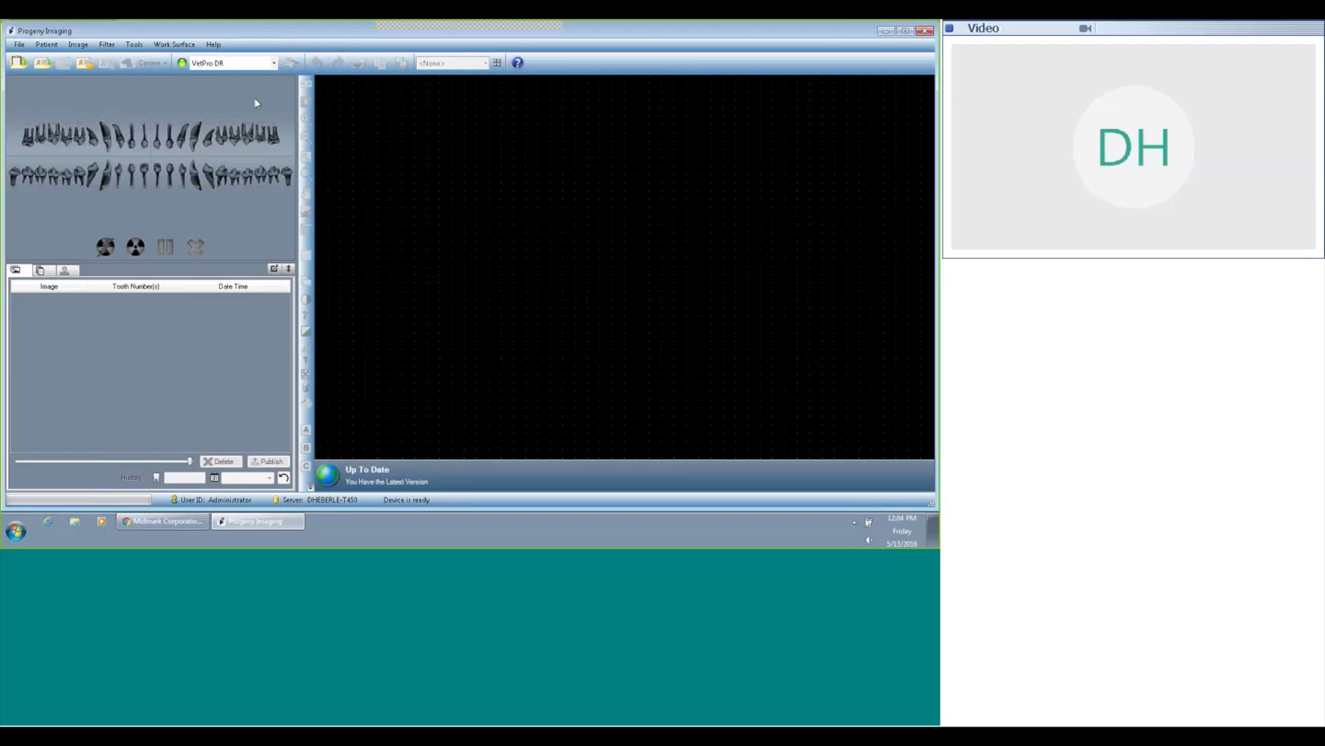
{"action": "left_click", "coordinate": [450, 474]}
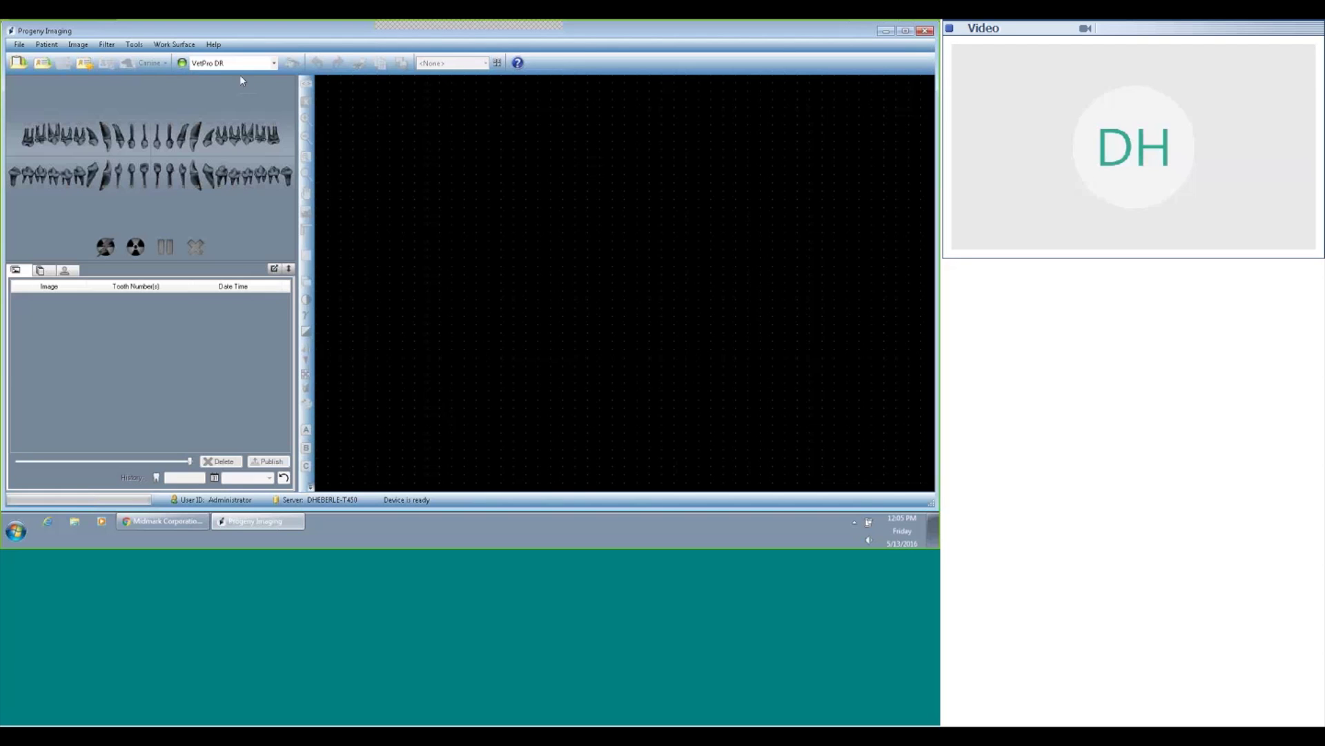
Step: Reset the image acquisition device by switching it to <None> and reselecting VetPro DR
{"action": "left_click", "coordinate": [274, 63]}
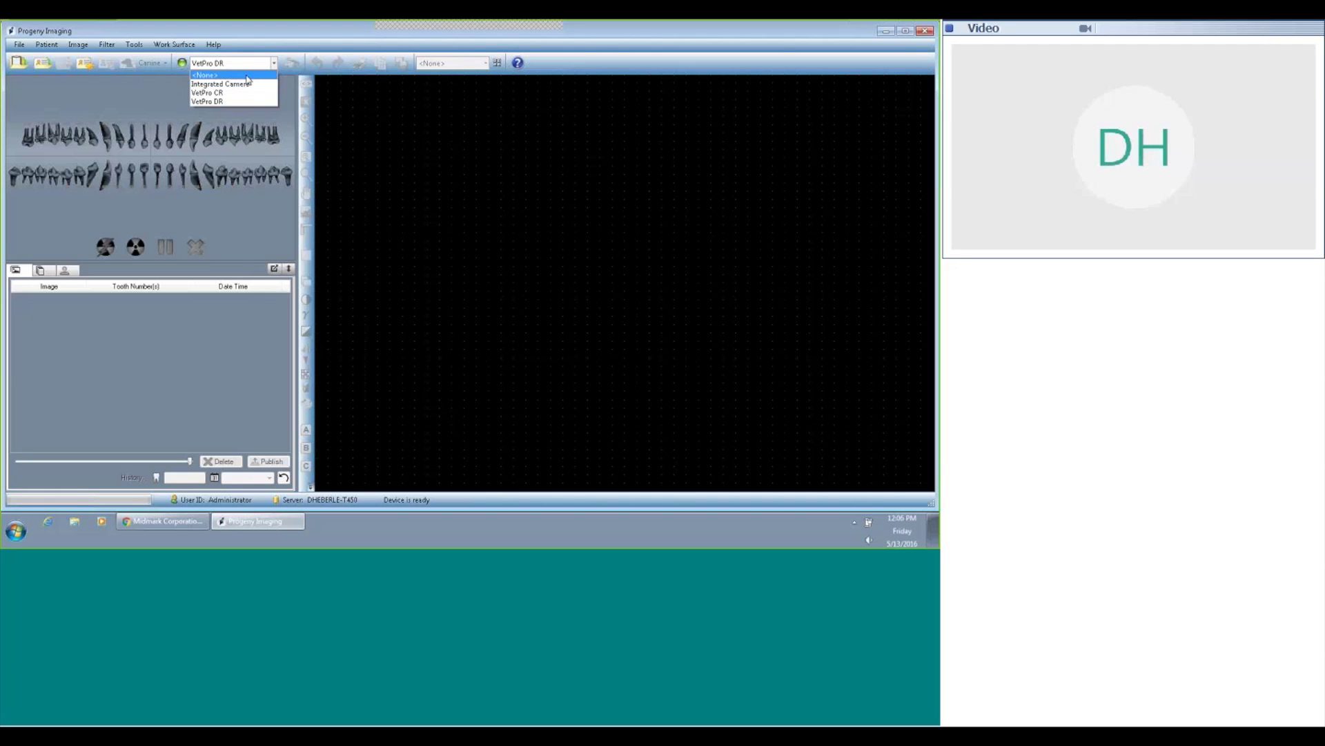
{"action": "left_click", "coordinate": [245, 75]}
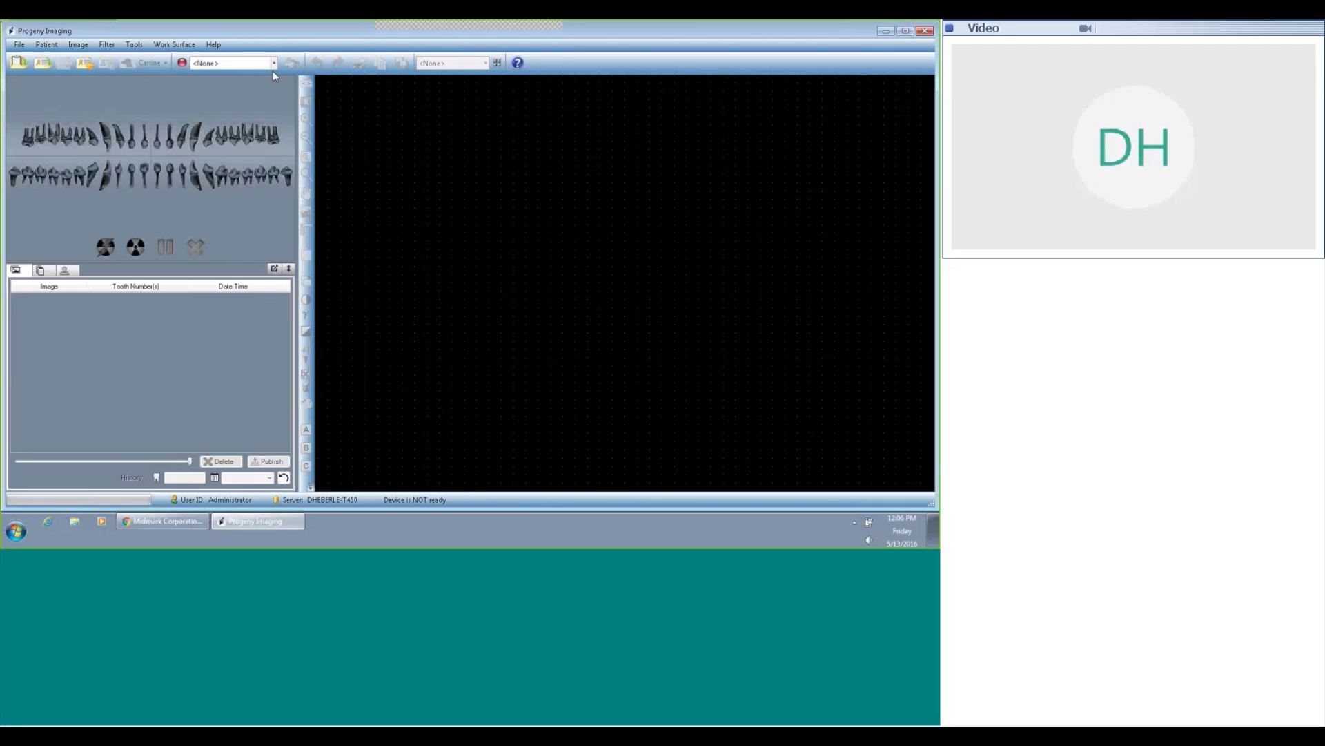
{"action": "left_click", "coordinate": [273, 64]}
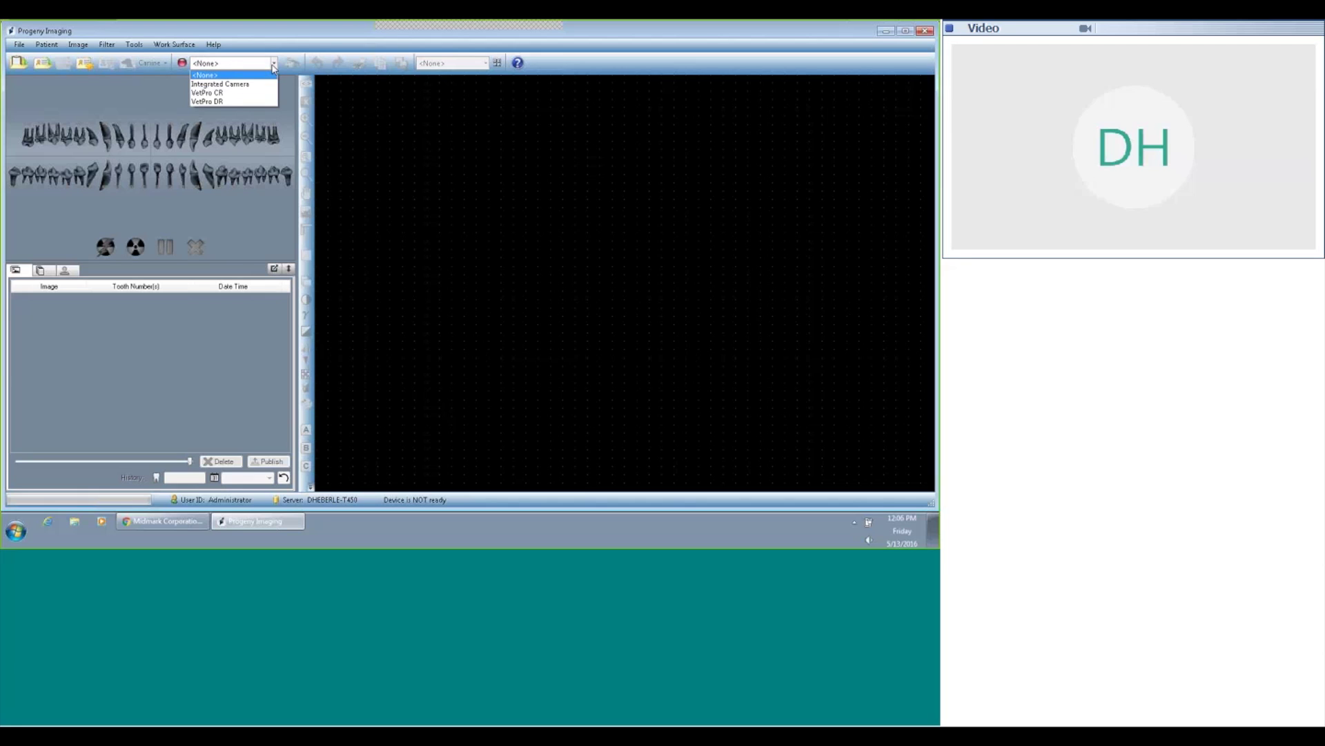
{"action": "left_click", "coordinate": [240, 101]}
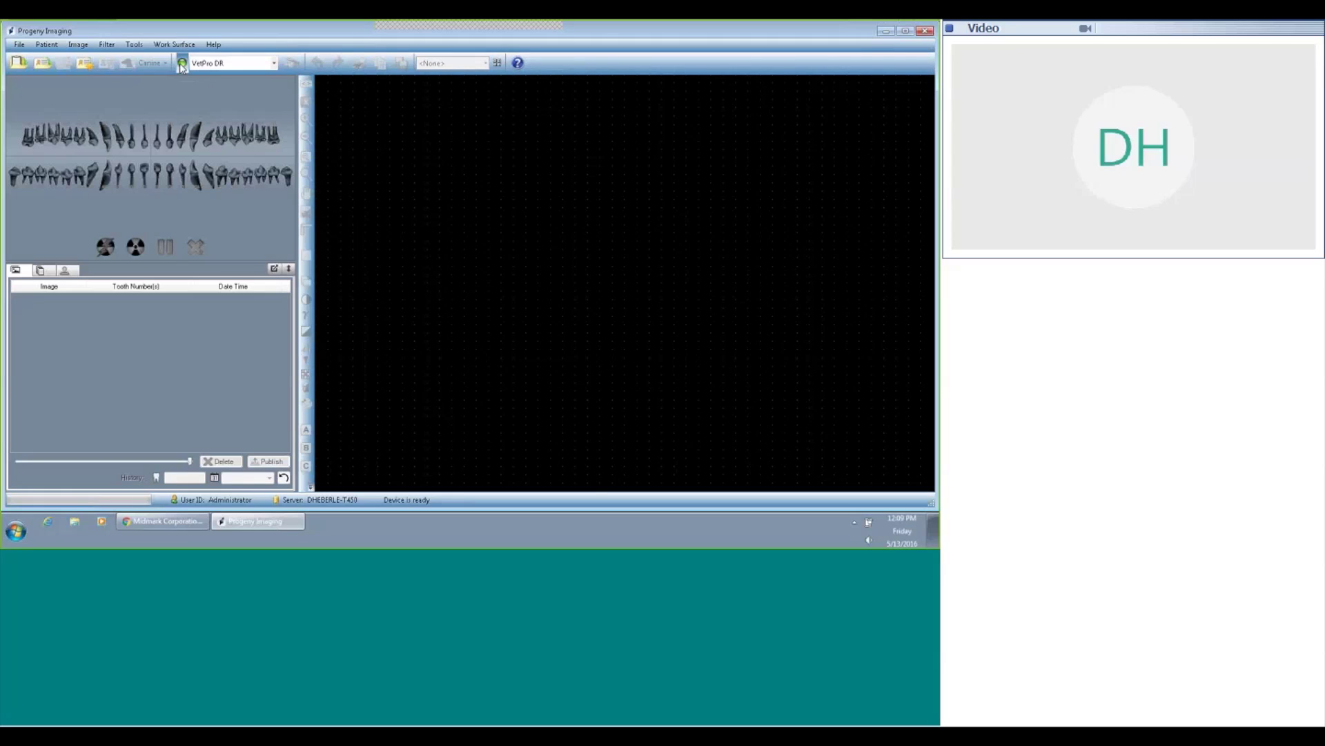
Step: Review the blank patient properties form for a new patient and cancel it without creating a record
{"action": "left_click", "coordinate": [85, 64]}
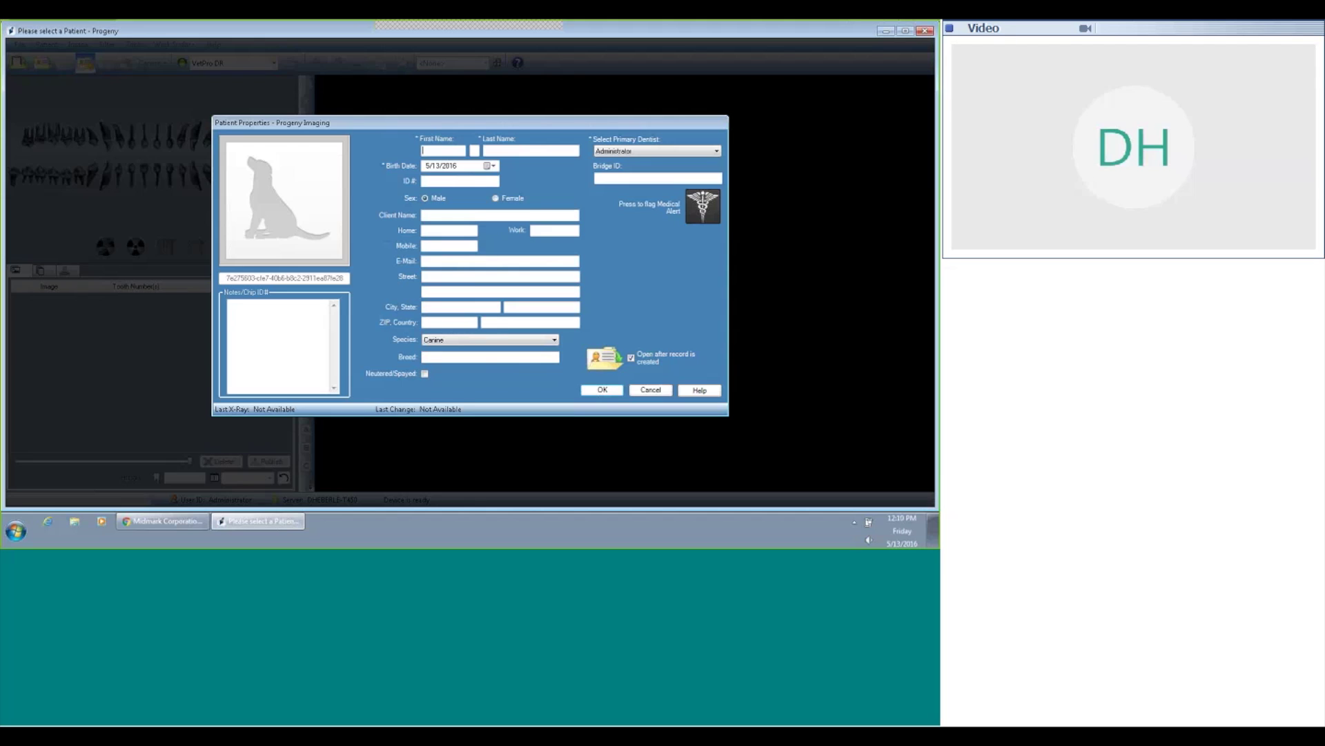
{"action": "left_click", "coordinate": [644, 390]}
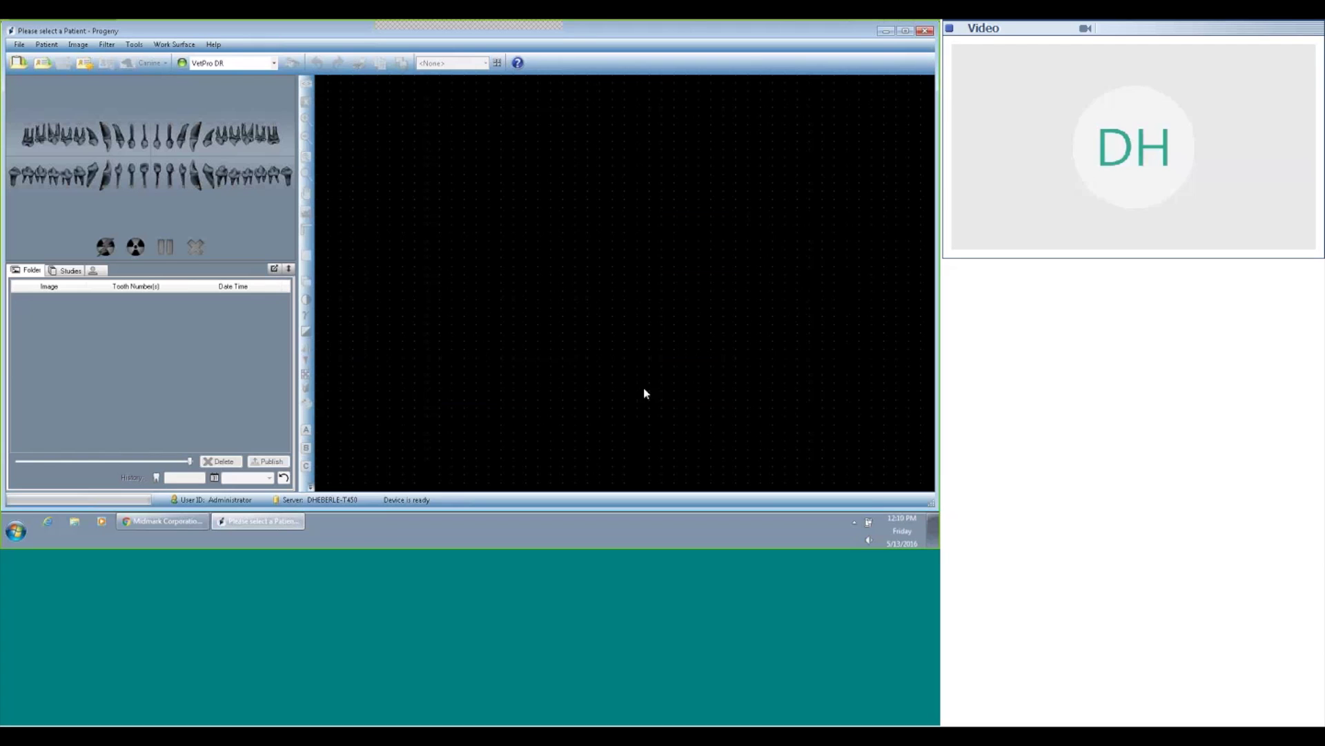
Step: Open the patient selection list, maximize it, and sort the patients by first name and by start date
{"action": "left_click", "coordinate": [42, 70]}
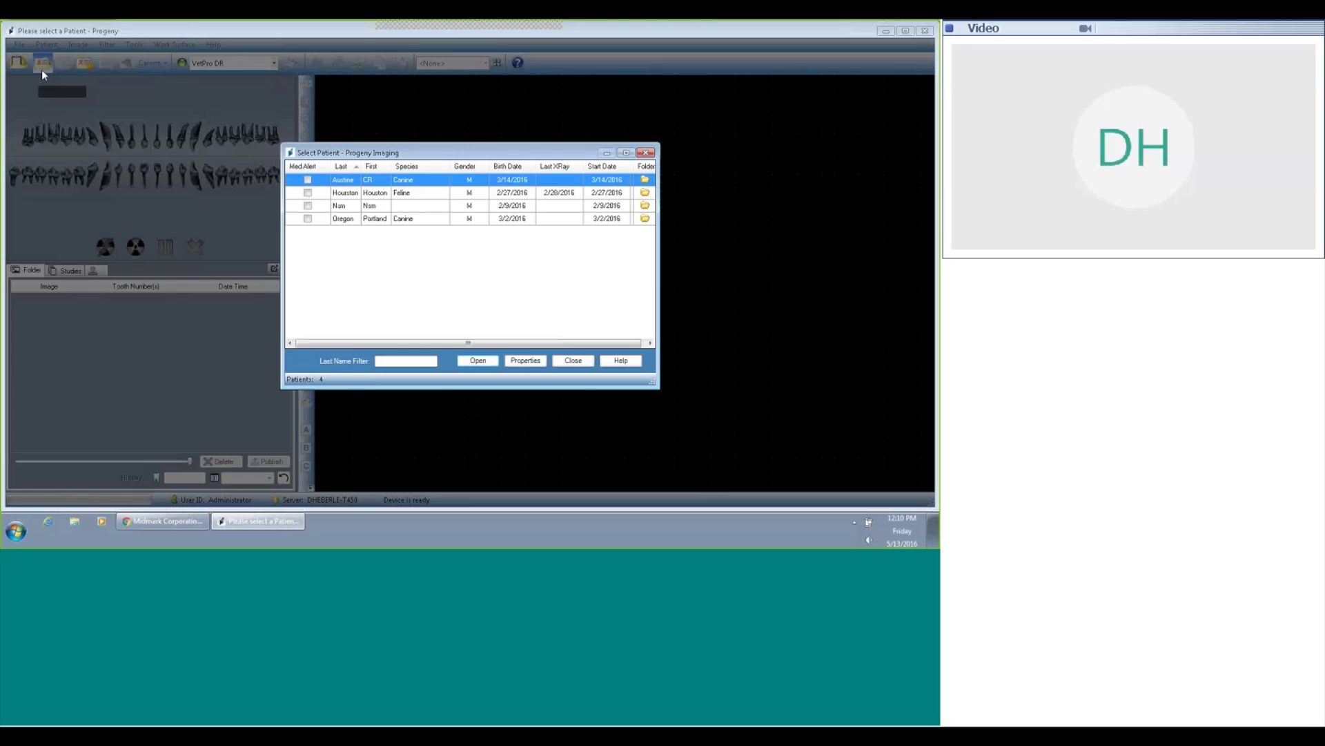
{"action": "left_click", "coordinate": [627, 154]}
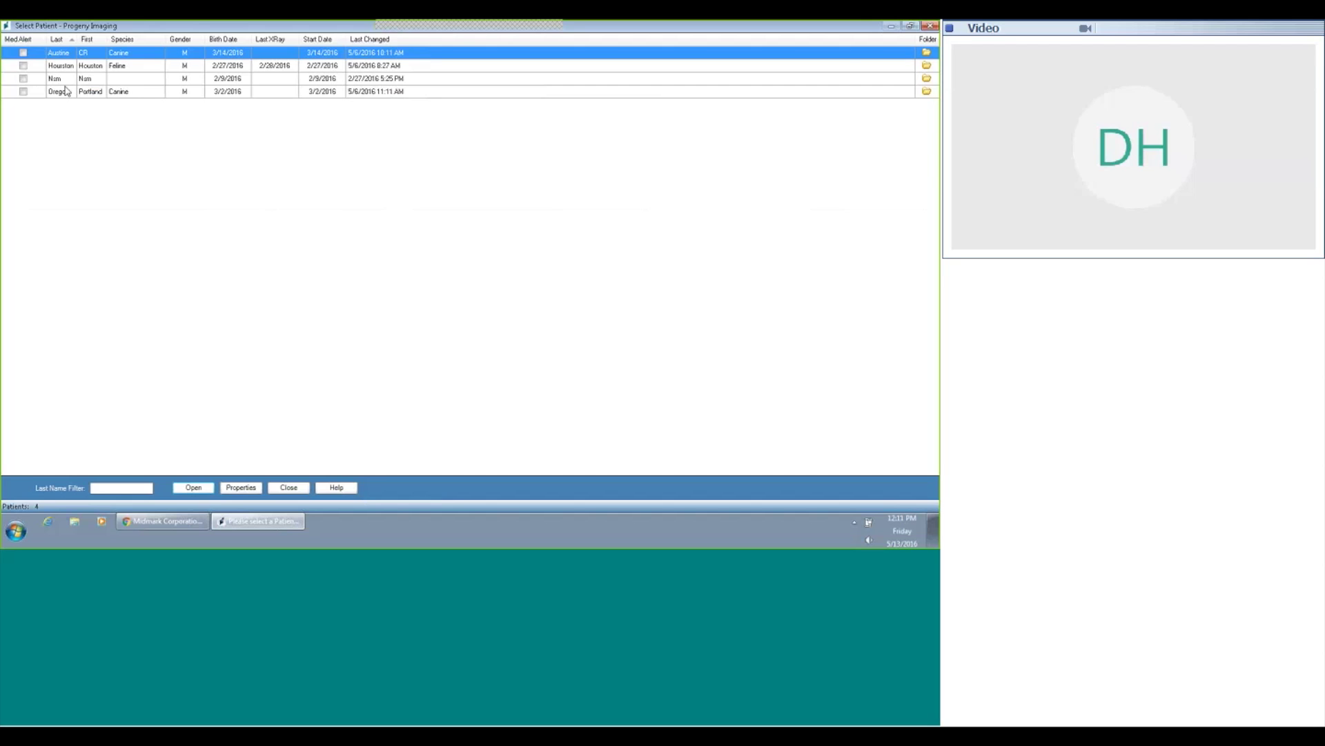
{"action": "left_click", "coordinate": [88, 40]}
{"action": "left_click", "coordinate": [338, 40]}
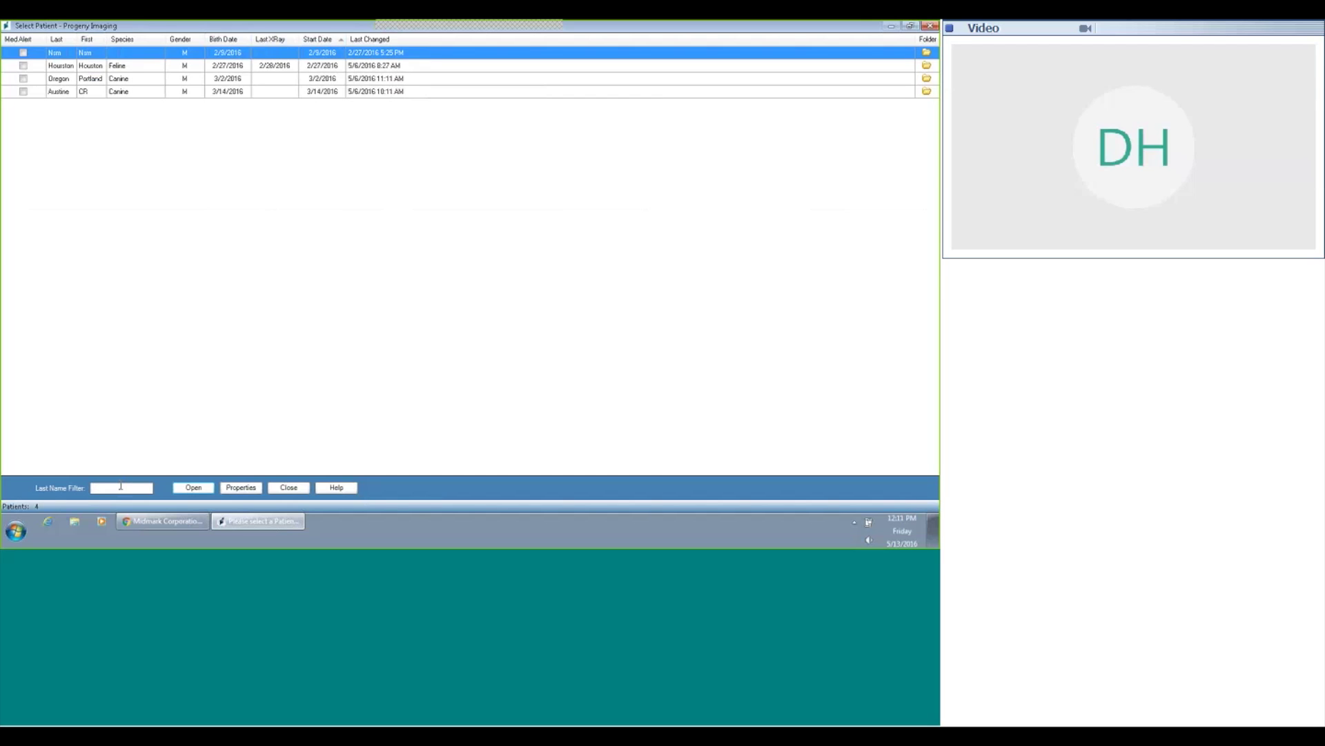
Step: Filter the patient list by the start of the patient's last name, open the matching canine record and browse its image thumbnails
{"action": "type", "text": "aust"}
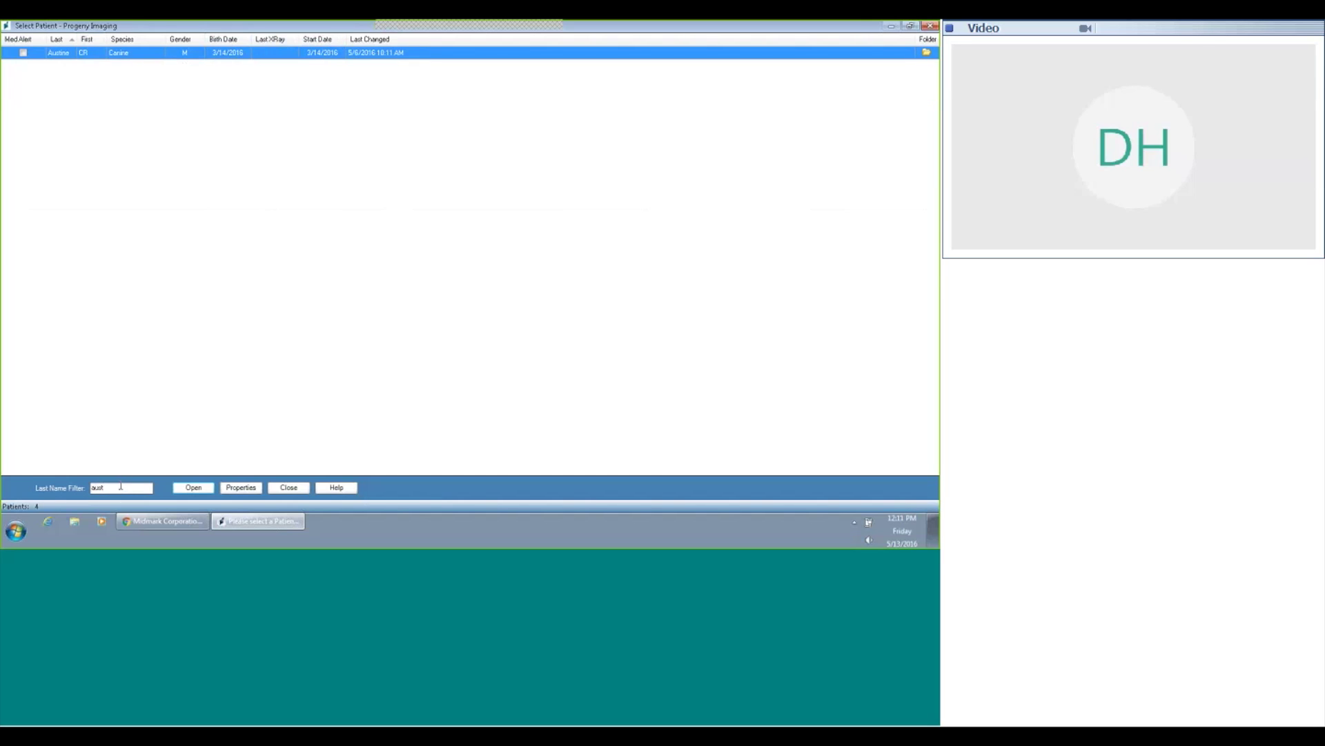
{"action": "double_click", "coordinate": [139, 53]}
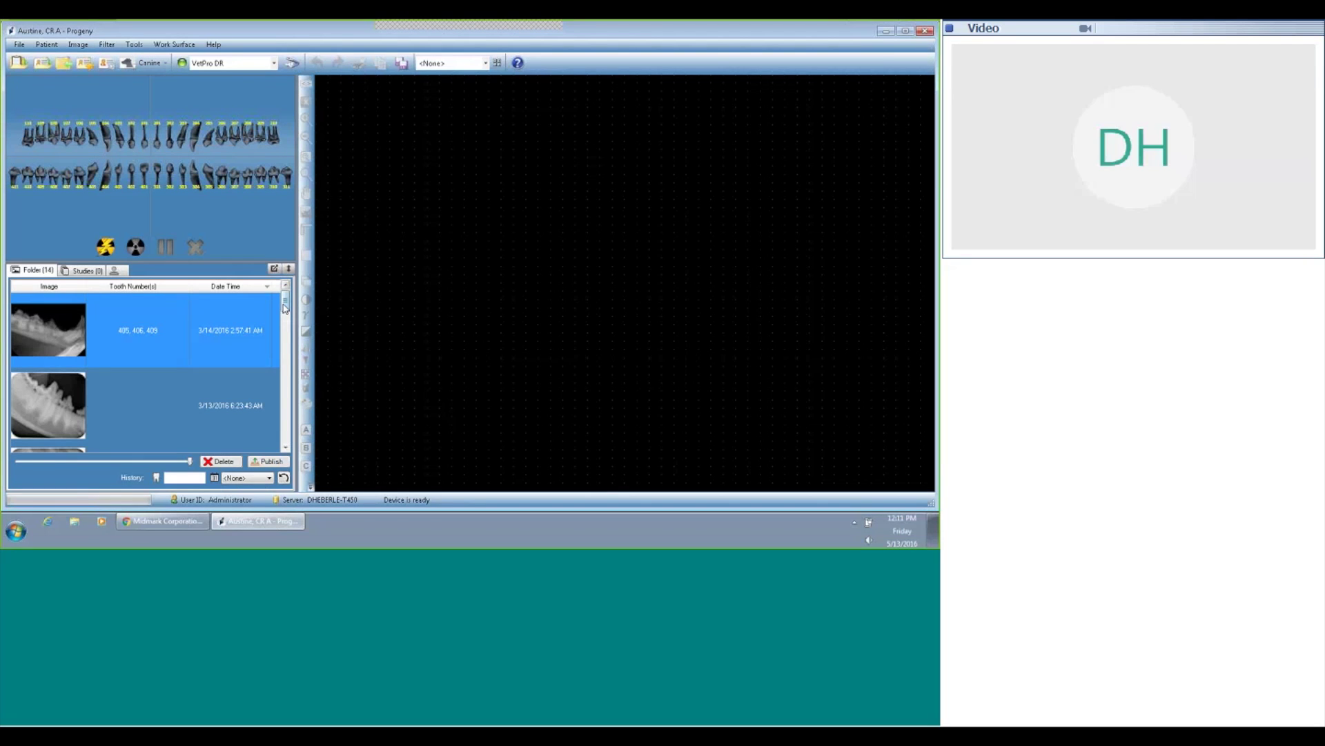
{"action": "mouse_move", "coordinate": [283, 308]}
{"action": "left_mouse_down"}
{"action": "mouse_move", "coordinate": [288, 379]}
{"action": "mouse_move", "coordinate": [296, 304]}
{"action": "left_mouse_up"}
{"action": "mouse_move", "coordinate": [284, 308]}
{"action": "left_mouse_down"}
{"action": "mouse_move", "coordinate": [308, 426]}
{"action": "mouse_move", "coordinate": [297, 291]}
{"action": "left_mouse_up"}
{"action": "mouse_move", "coordinate": [287, 299]}
{"action": "left_mouse_down"}
{"action": "mouse_move", "coordinate": [287, 358]}
{"action": "mouse_move", "coordinate": [286, 295]}
{"action": "left_mouse_up"}
{"action": "mouse_move", "coordinate": [191, 461]}
{"action": "left_mouse_down"}
{"action": "mouse_move", "coordinate": [53, 474]}
{"action": "mouse_move", "coordinate": [191, 461]}
{"action": "left_mouse_up"}
Step: Switch to the other canine patient, the last entry in the patient list
{"action": "left_click", "coordinate": [41, 64]}
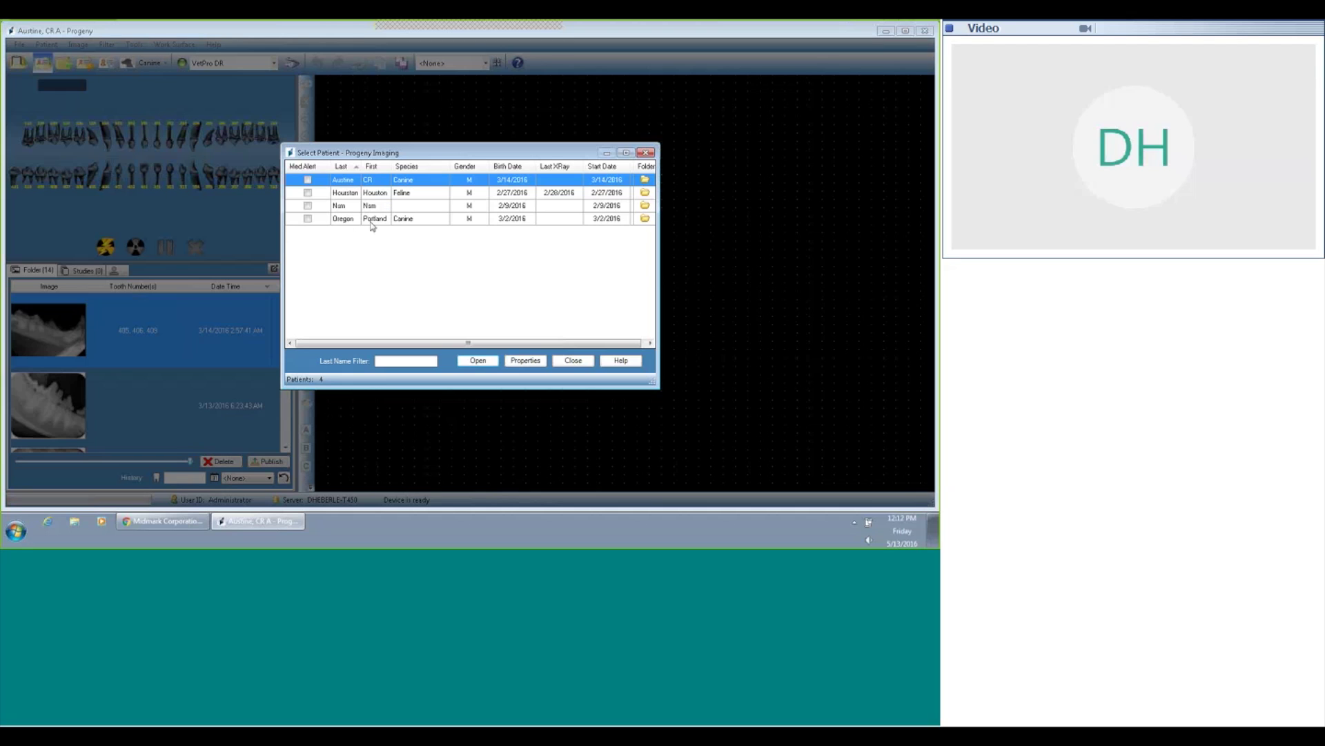
{"action": "left_click", "coordinate": [345, 225]}
{"action": "double_click", "coordinate": [344, 221]}
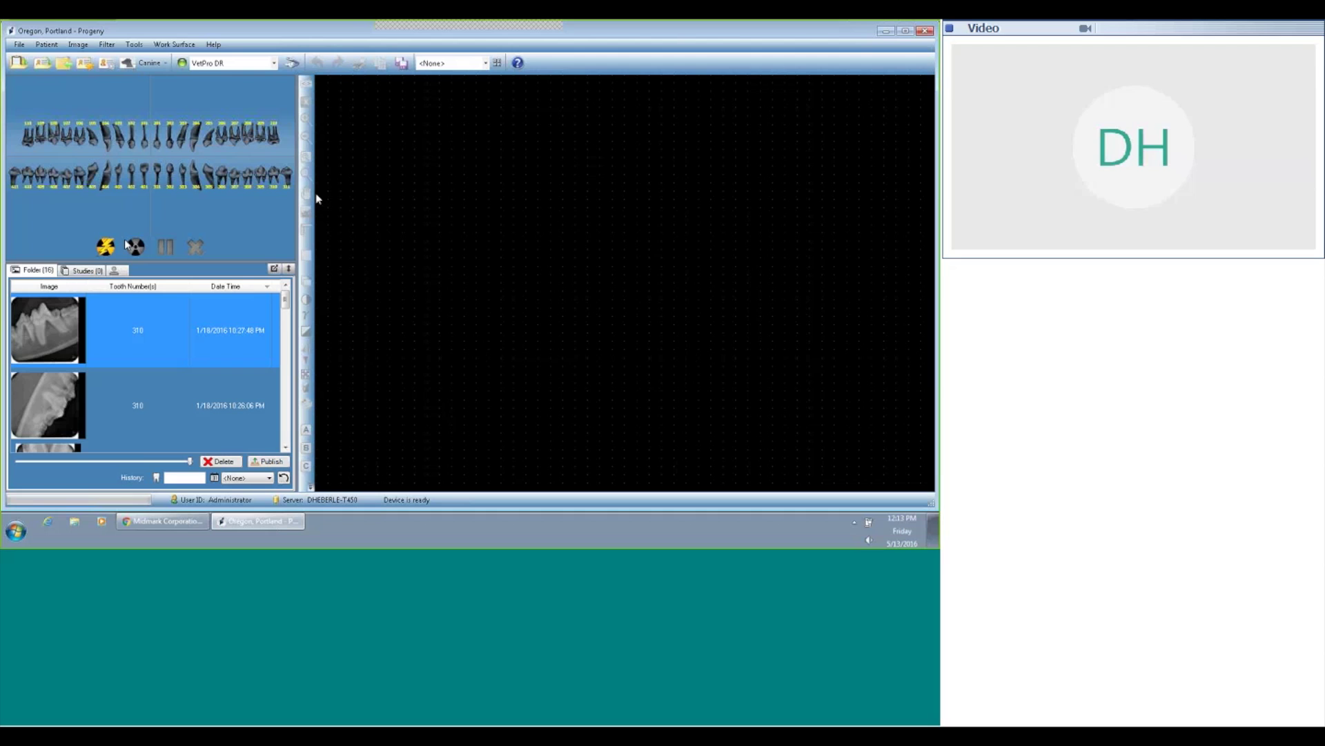
Step: Undock the tooth panel into a larger floating window and dock it back, doing this twice
{"action": "left_click", "coordinate": [274, 269]}
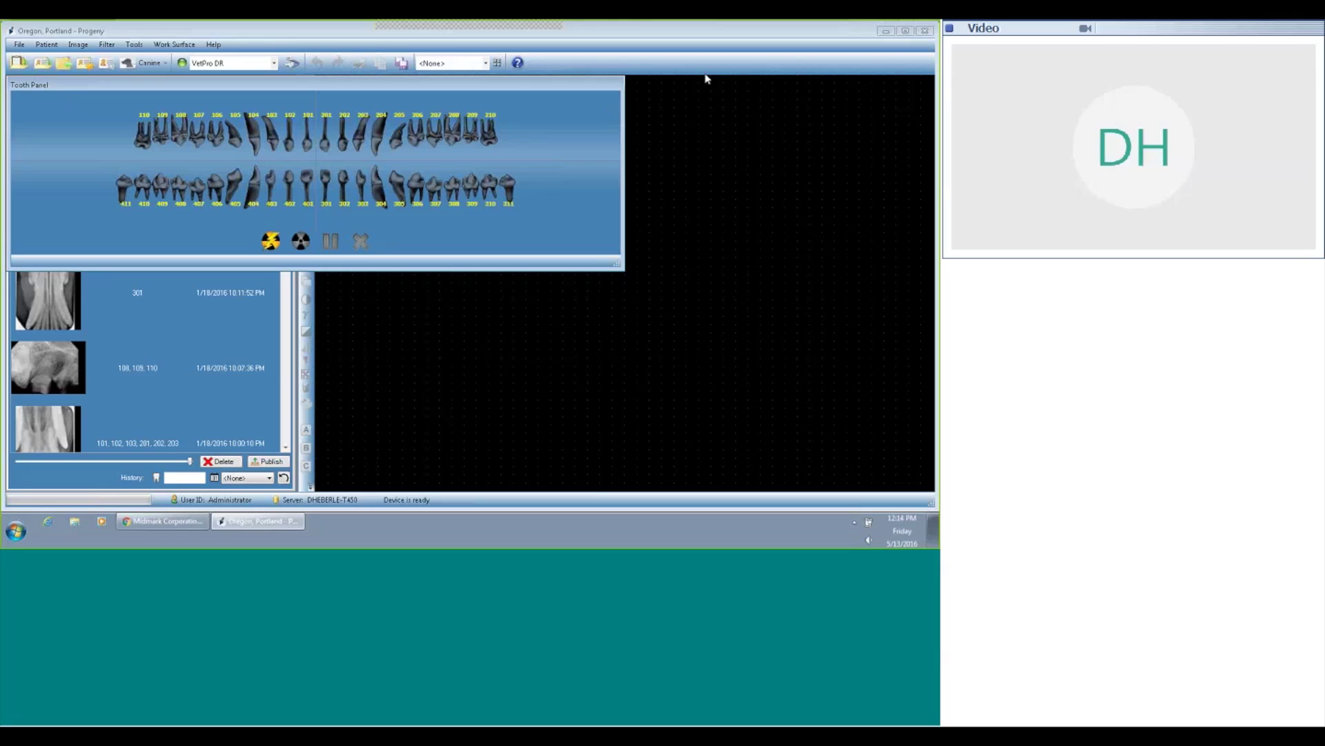
{"action": "double_click", "coordinate": [566, 86]}
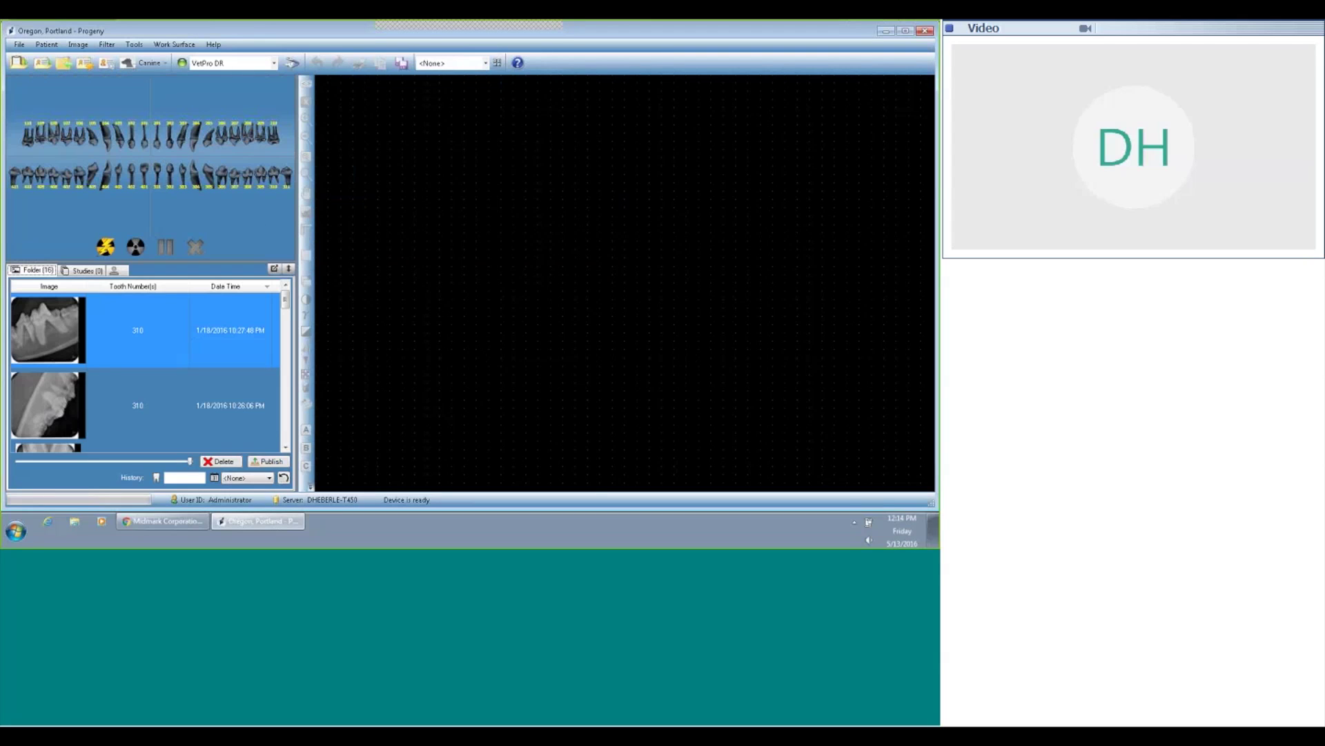
{"action": "left_click", "coordinate": [274, 272]}
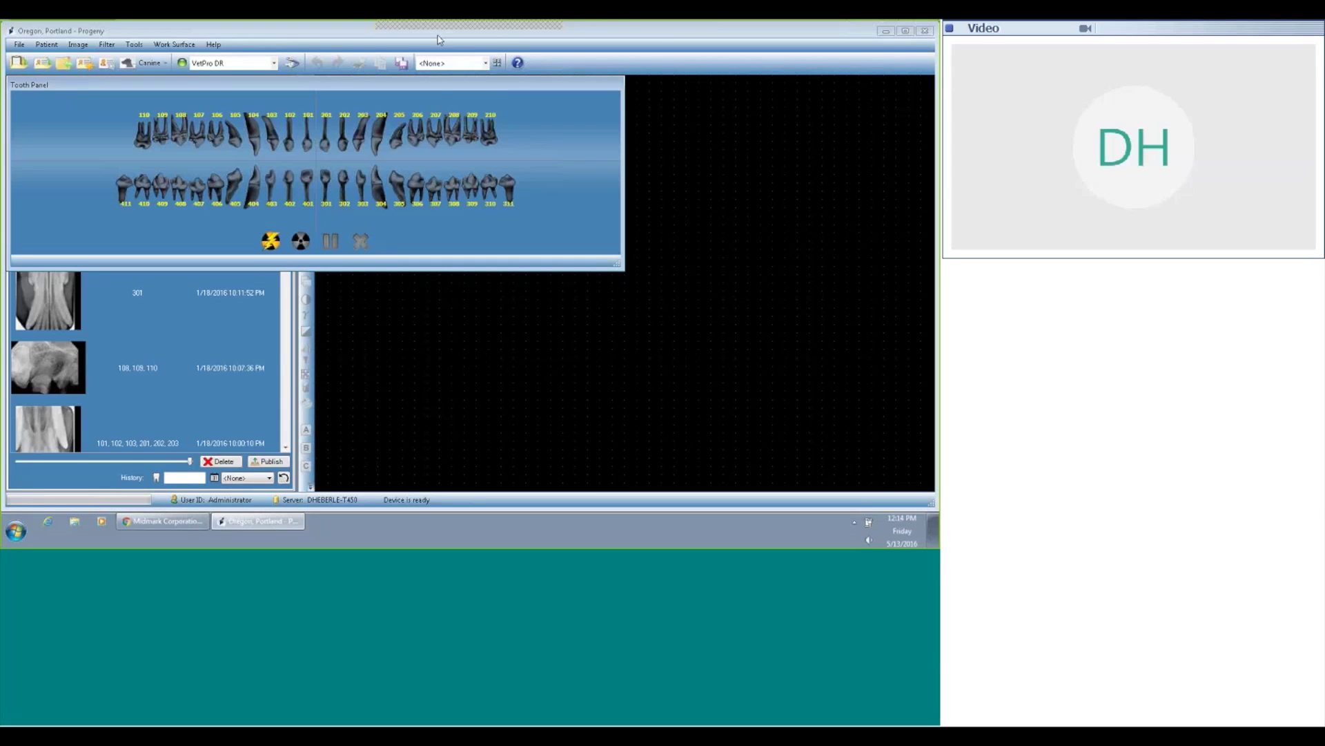
{"action": "double_click", "coordinate": [433, 86]}
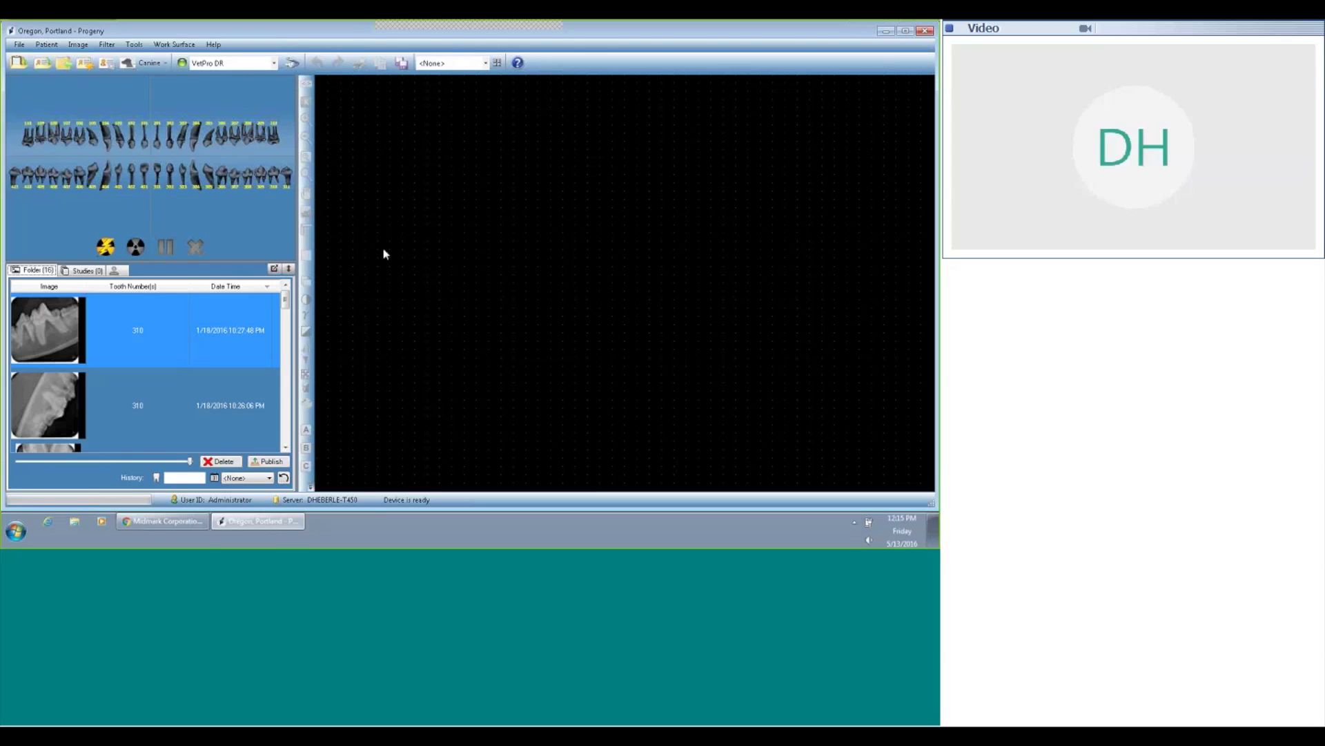
Step: Float the tooth panel and select upper teeth 103 through 203 together as the first exposure
{"action": "left_click", "coordinate": [274, 269]}
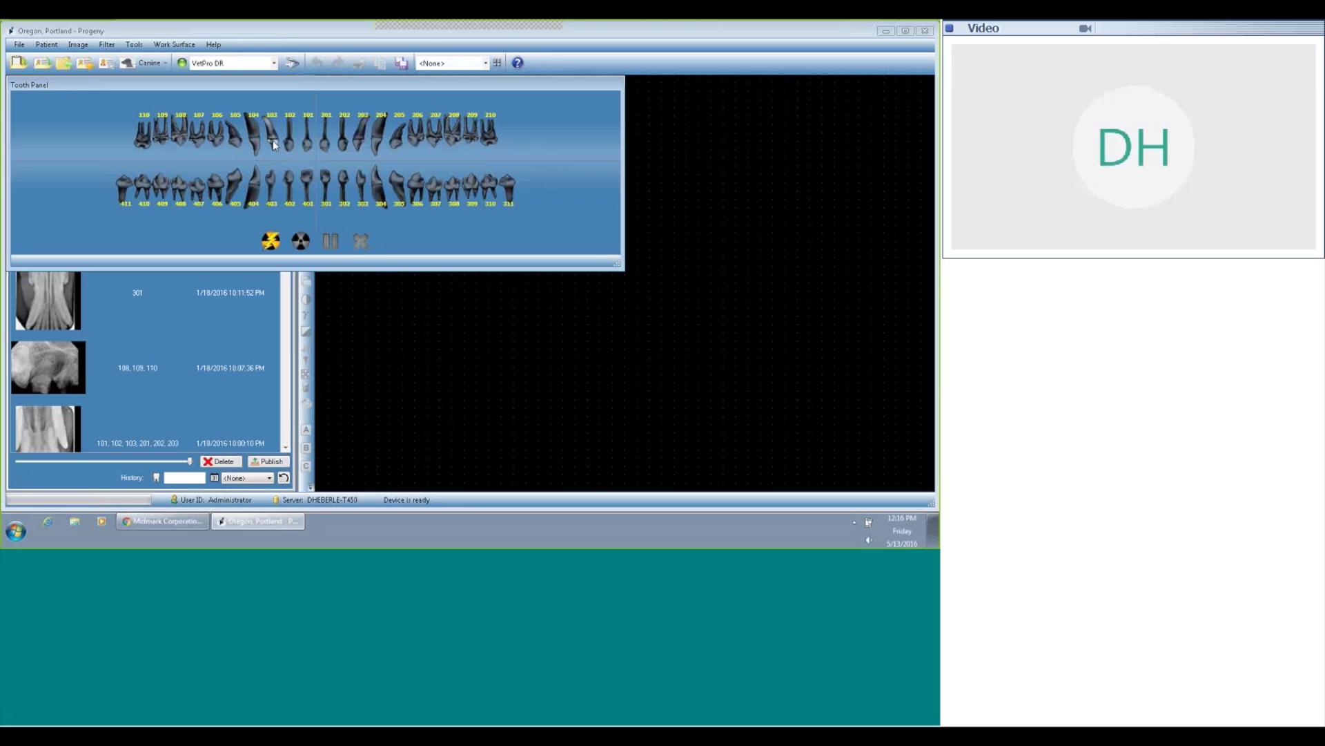
{"action": "left_click_drag", "start_coordinate": [273, 145], "coordinate": [358, 142]}
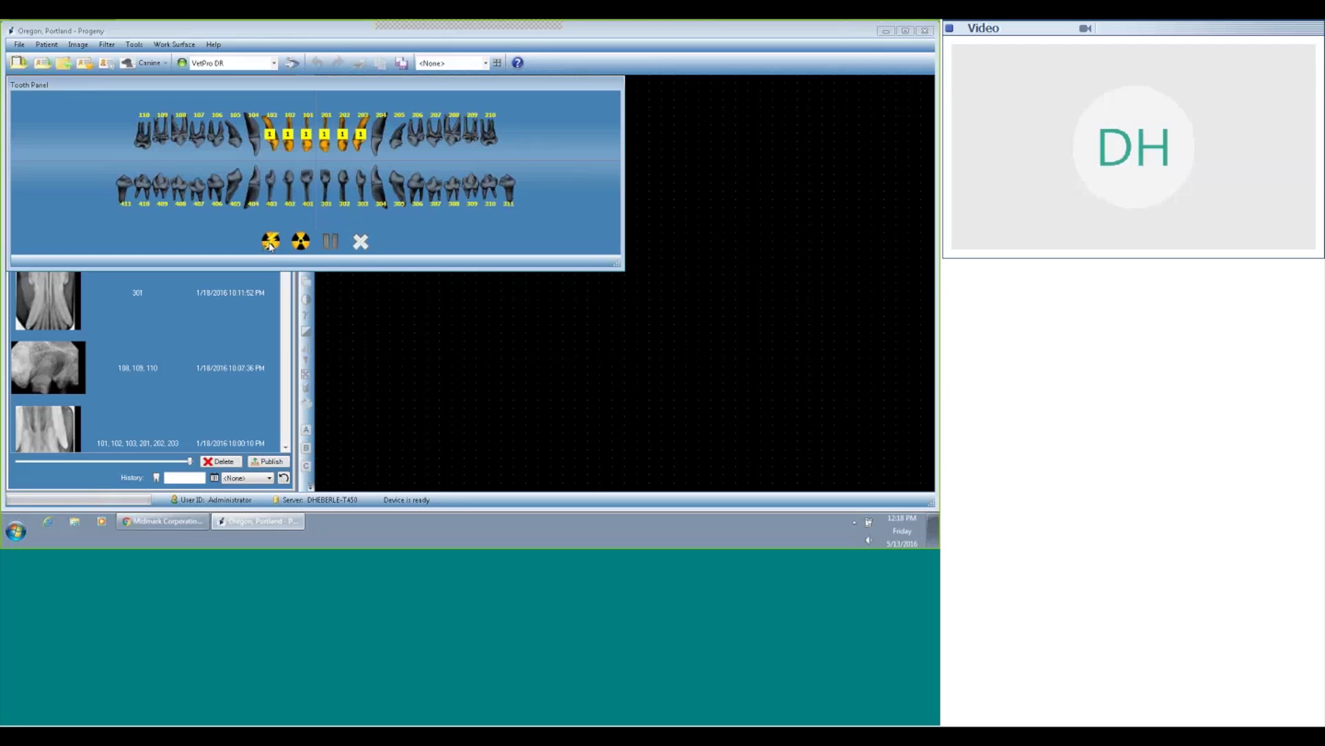
Step: Start the image acquisition for the selected upper incisors and cancel it
{"action": "left_click", "coordinate": [302, 241]}
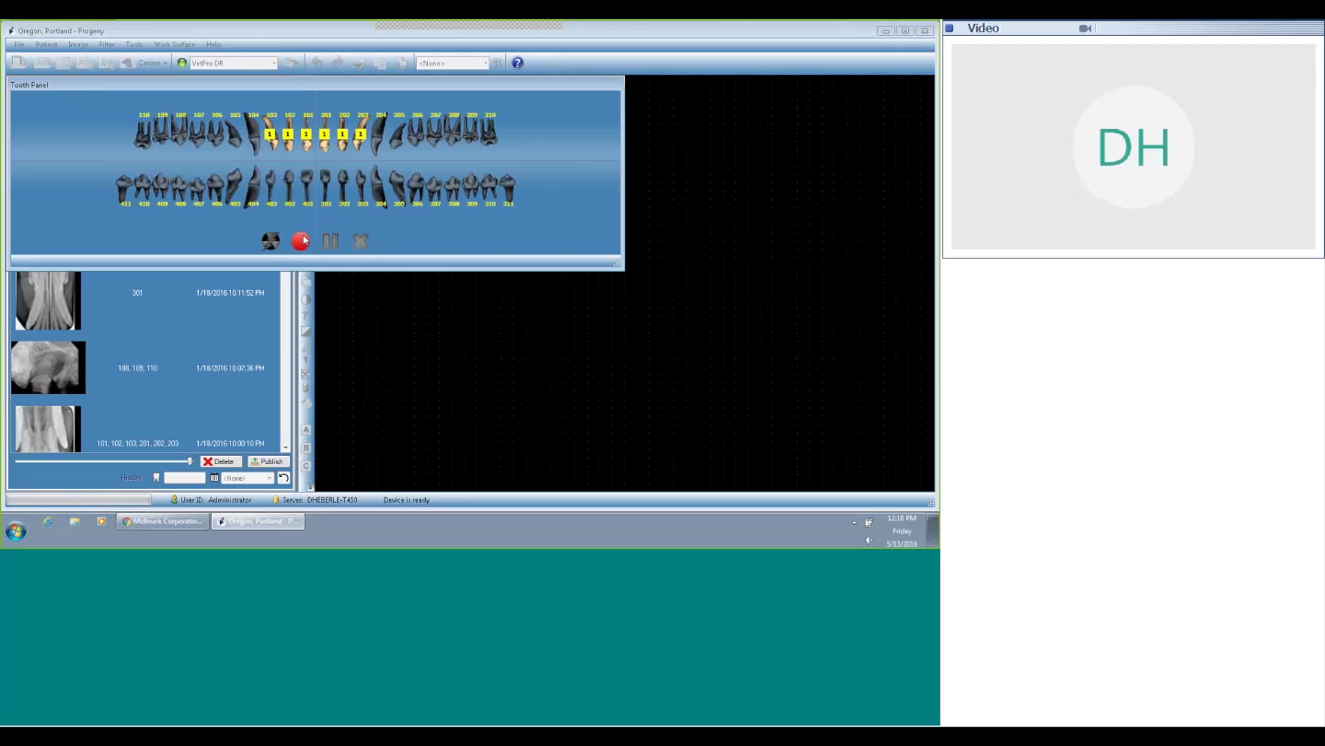
{"action": "left_click", "coordinate": [305, 240]}
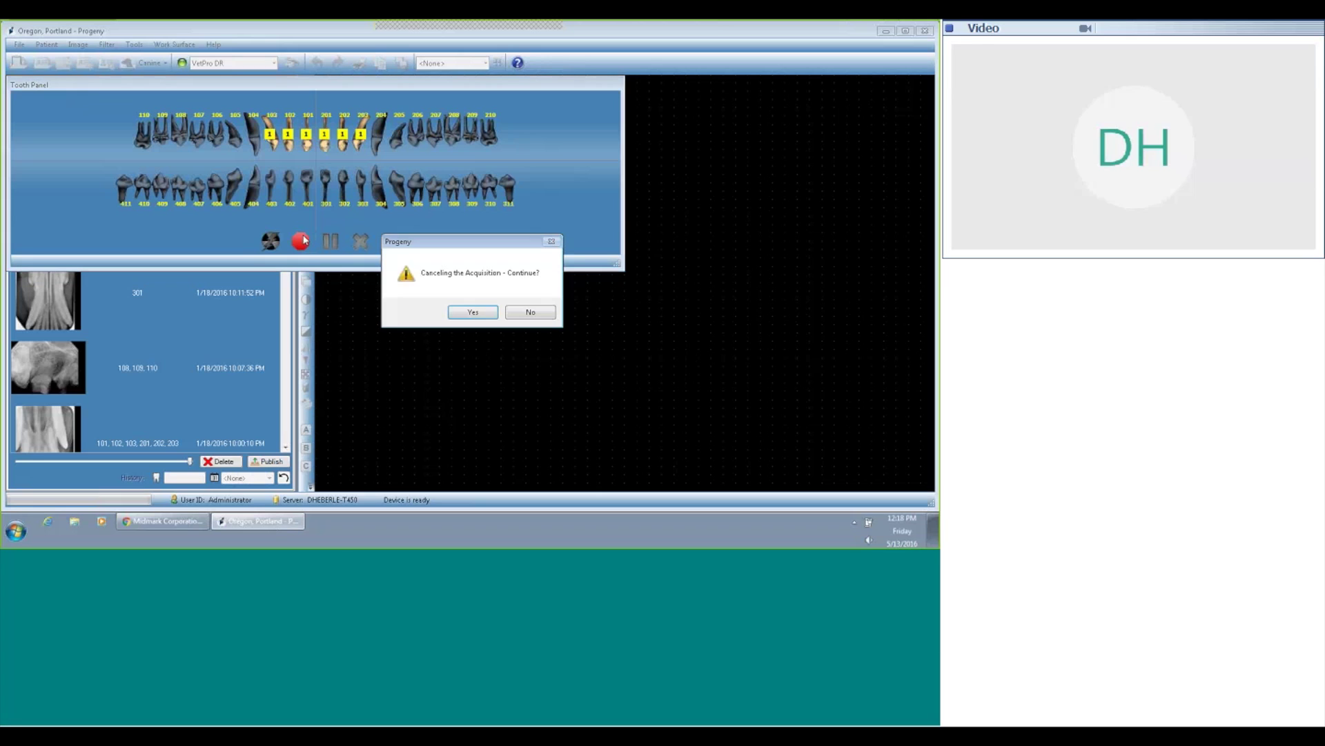
{"action": "left_click", "coordinate": [472, 312]}
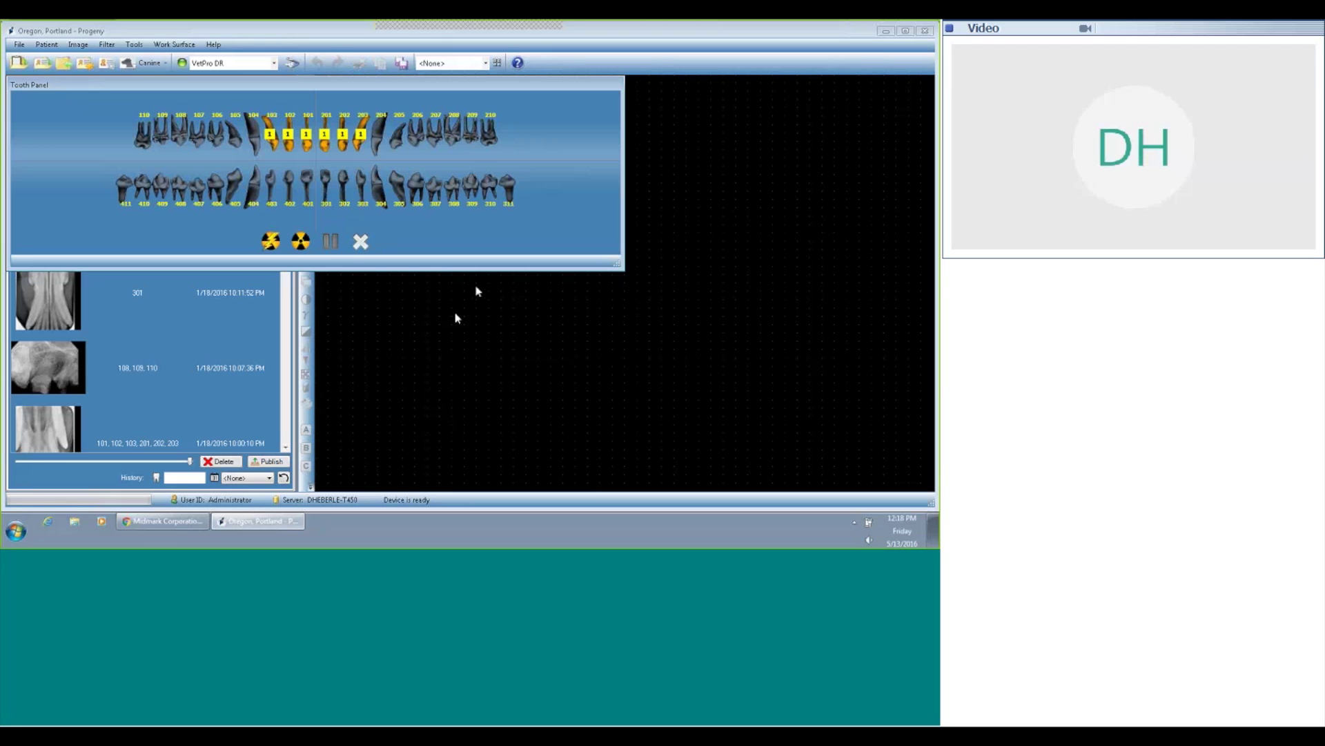
Step: Add exposures for tooth 208, tooth 105 and teeth 108 through 110 to the sequence, and start the acquisition
{"action": "left_click", "coordinate": [453, 136]}
{"action": "left_click", "coordinate": [452, 136]}
{"action": "left_click", "coordinate": [235, 141]}
{"action": "left_click_drag", "start_coordinate": [182, 136], "coordinate": [140, 143]}
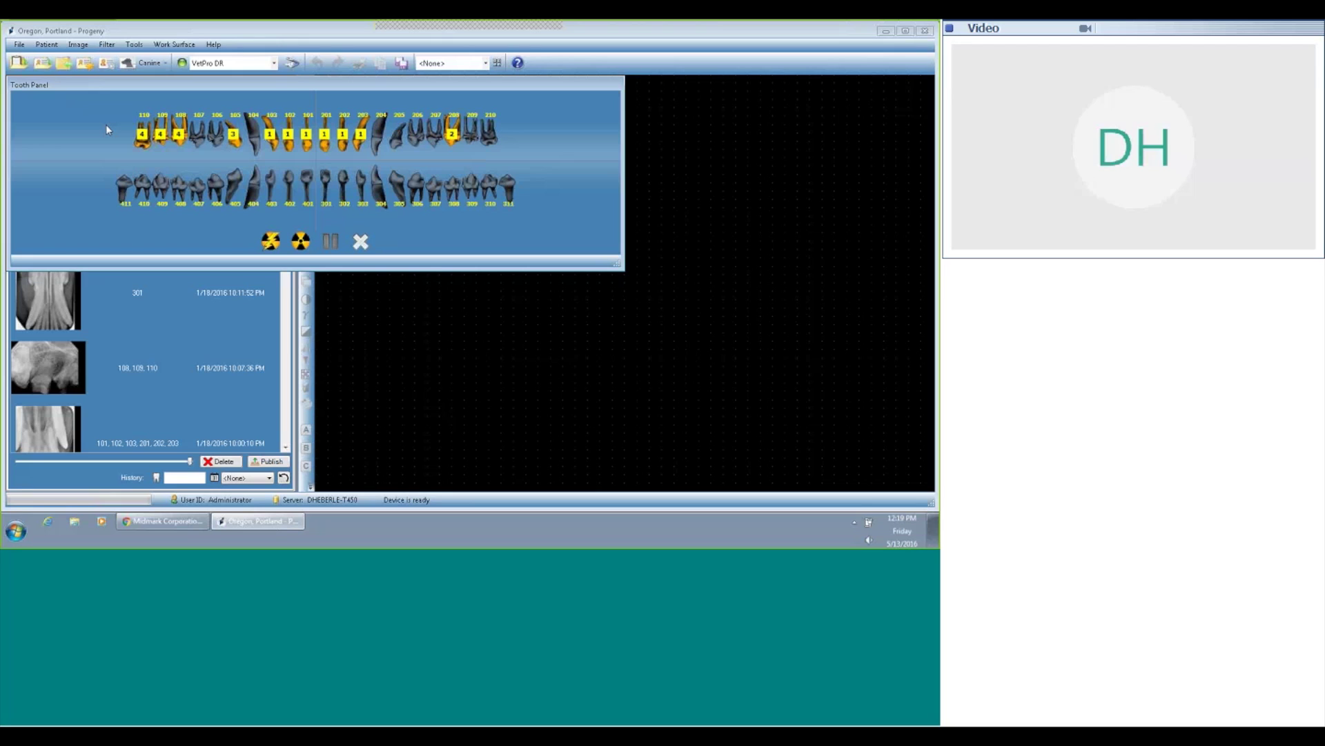
{"action": "left_click", "coordinate": [300, 242]}
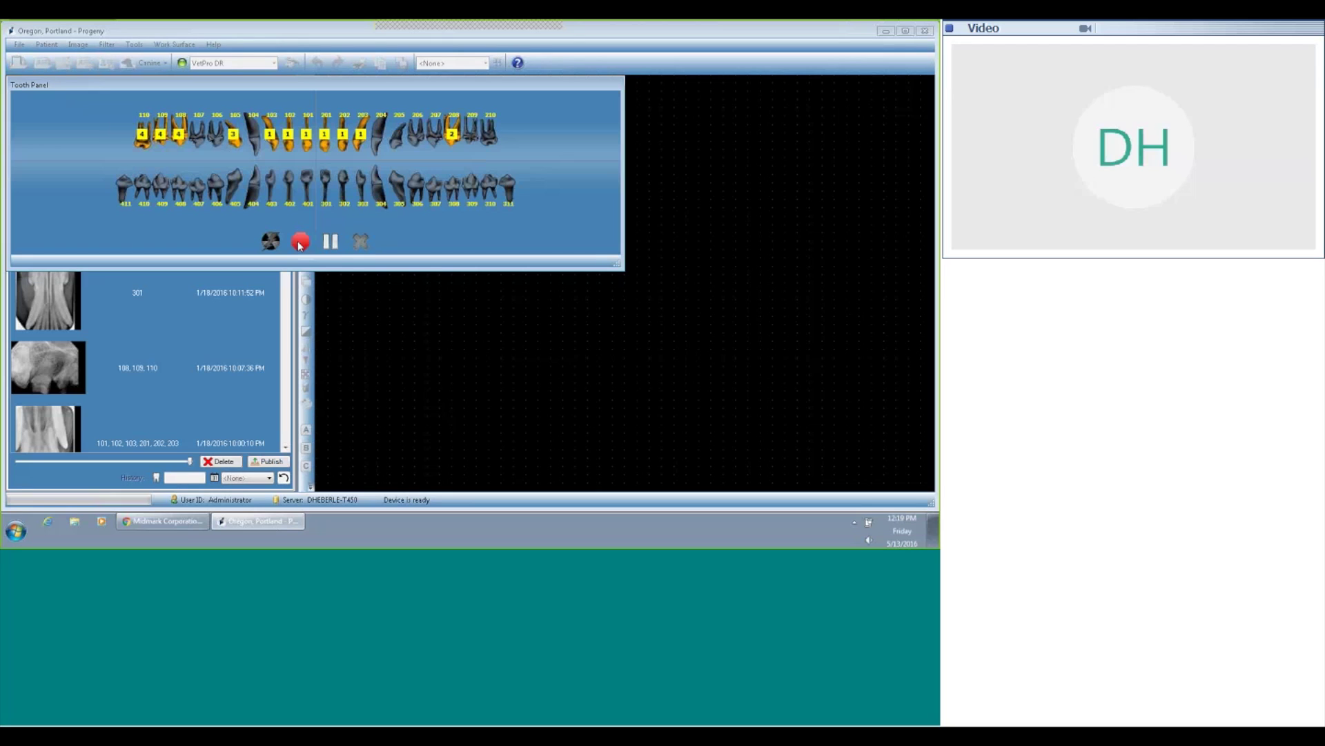
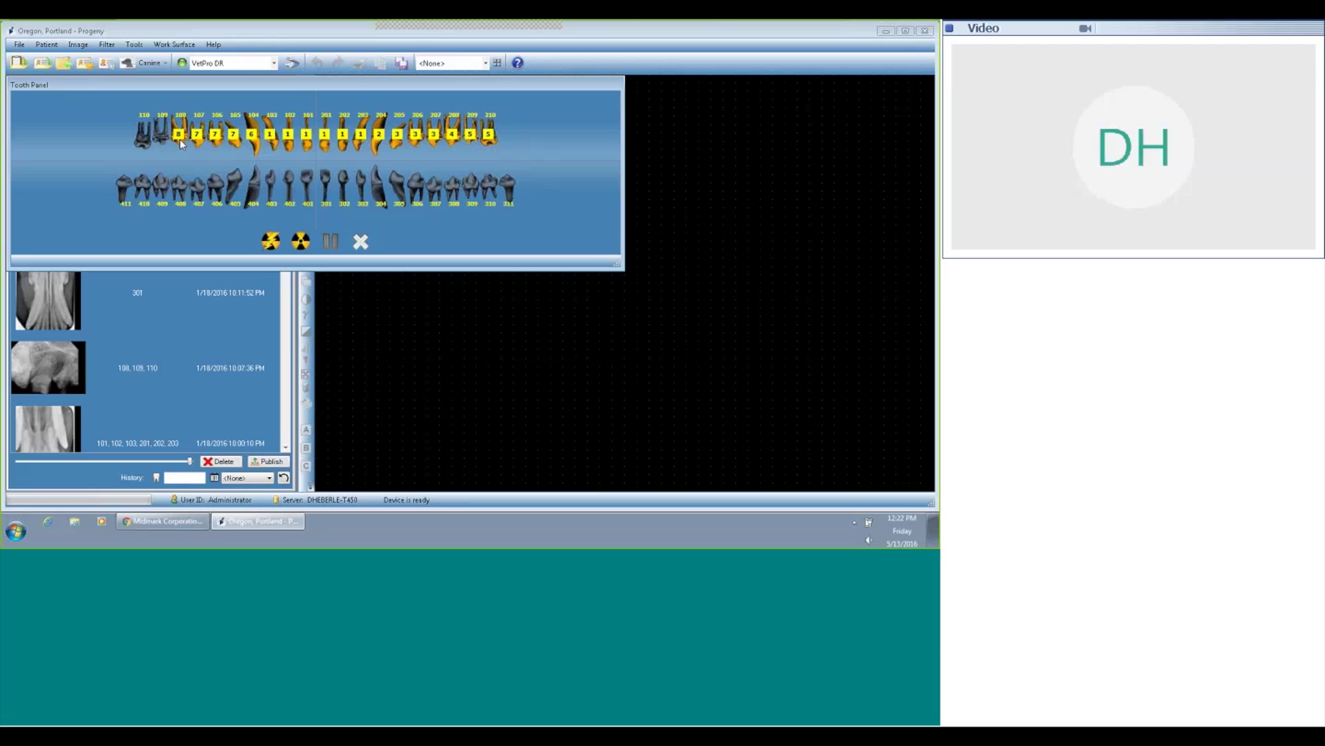
Step: Complete the upper-jaw exposure sequence with teeth 109 and 110, and start the acquisition
{"action": "left_click", "coordinate": [147, 146]}
{"action": "left_click", "coordinate": [301, 241]}
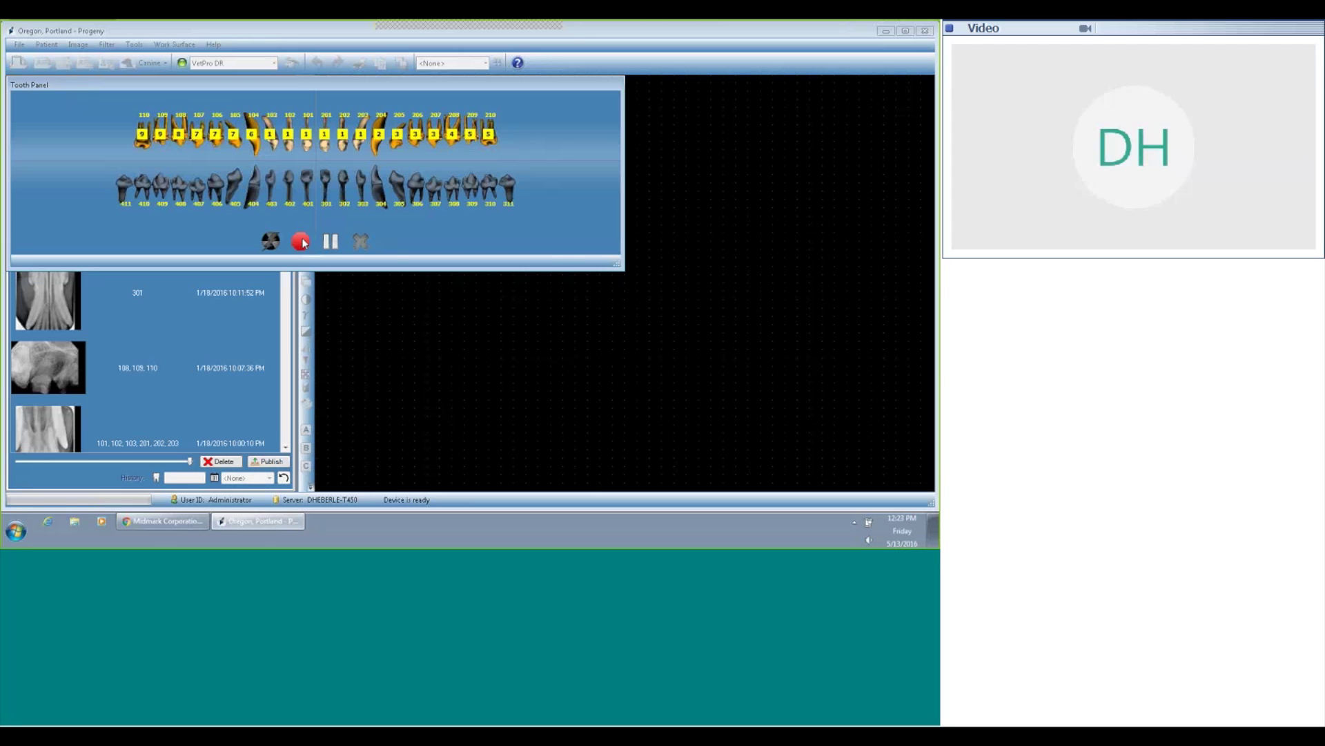
Step: Cancel the running acquisition and clear all selected teeth from the exposure sequence
{"action": "left_click", "coordinate": [303, 243]}
{"action": "left_click", "coordinate": [475, 314]}
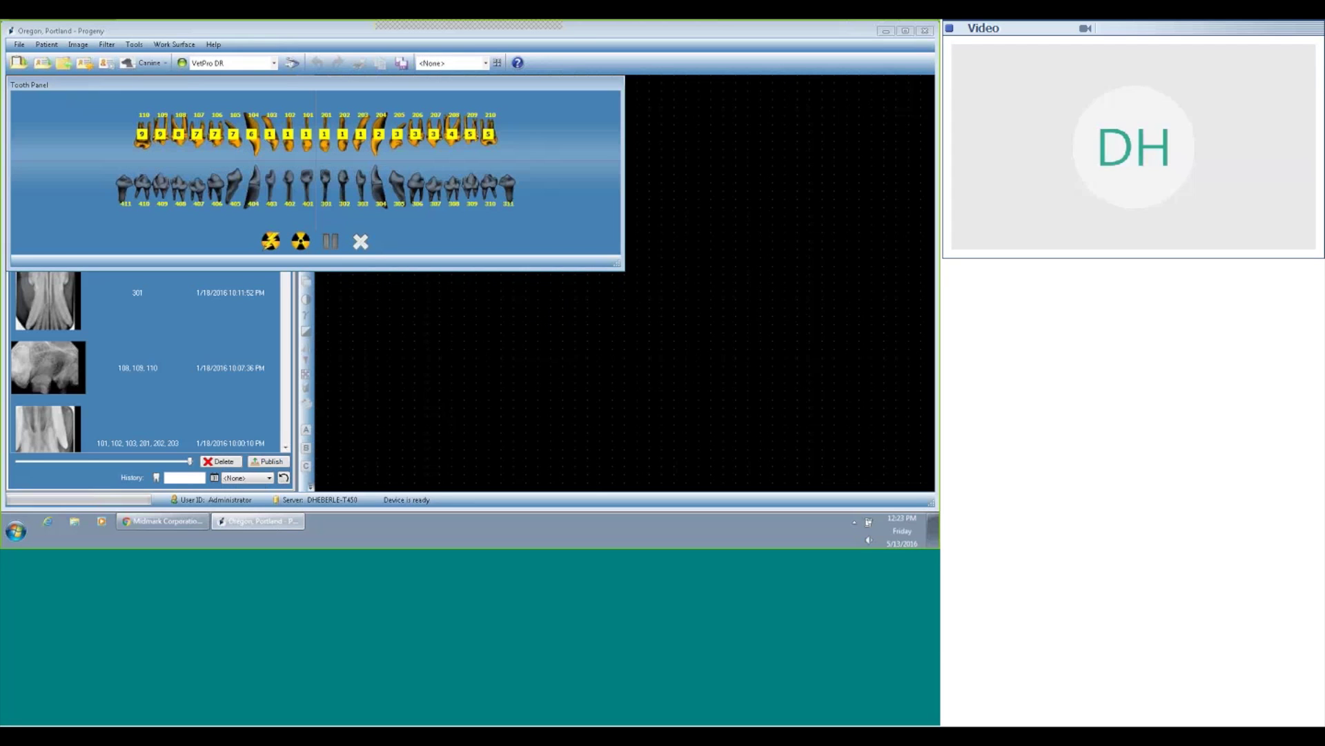
{"action": "left_click", "coordinate": [358, 243]}
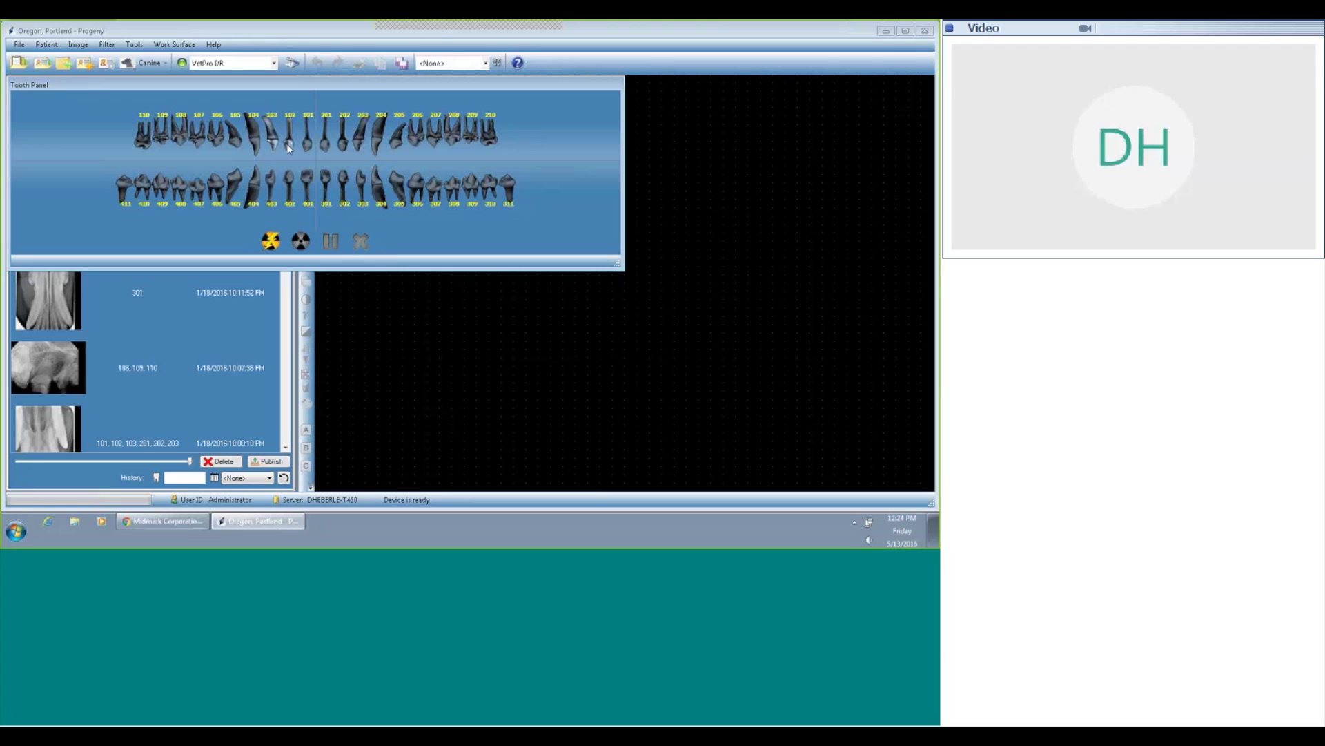
Step: Group upper teeth 103 through 203 into a single exposure and clear the selection
{"action": "left_click_drag", "start_coordinate": [288, 148], "coordinate": [366, 145]}
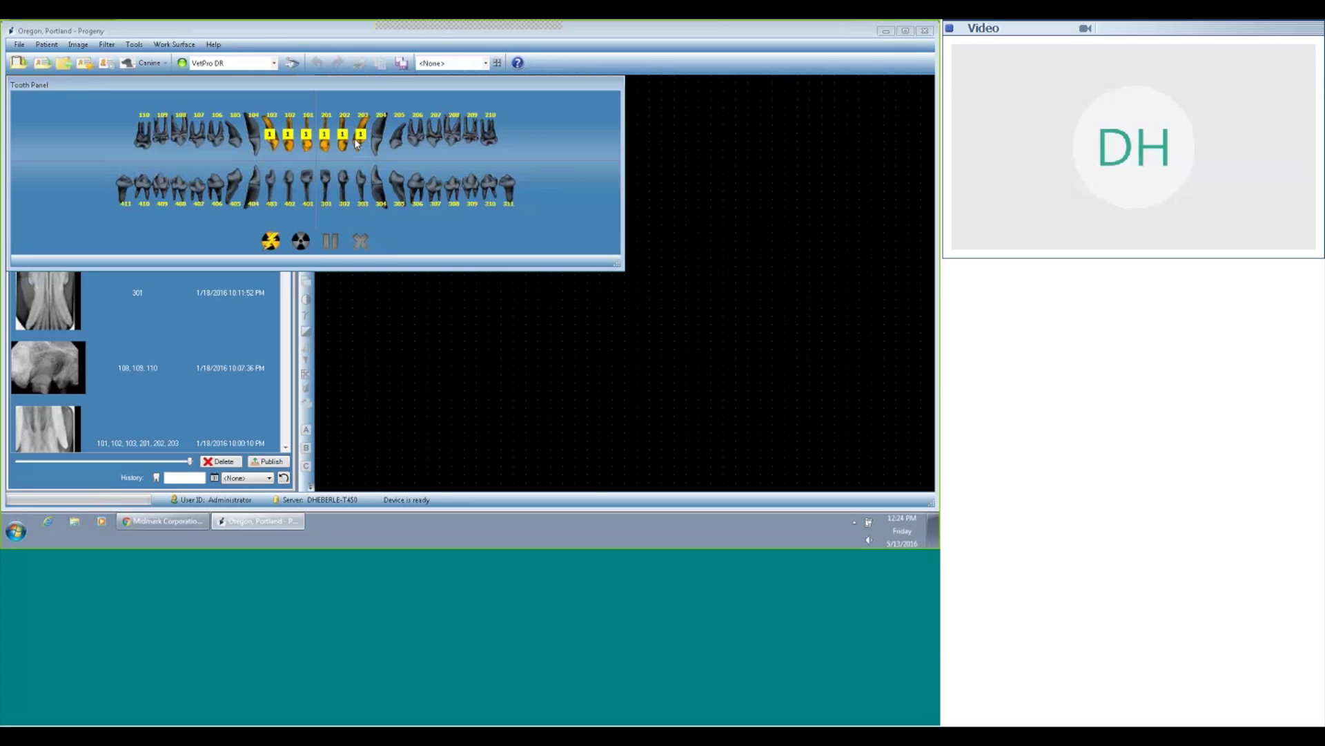
{"action": "left_click", "coordinate": [366, 145]}
{"action": "left_click", "coordinate": [366, 243]}
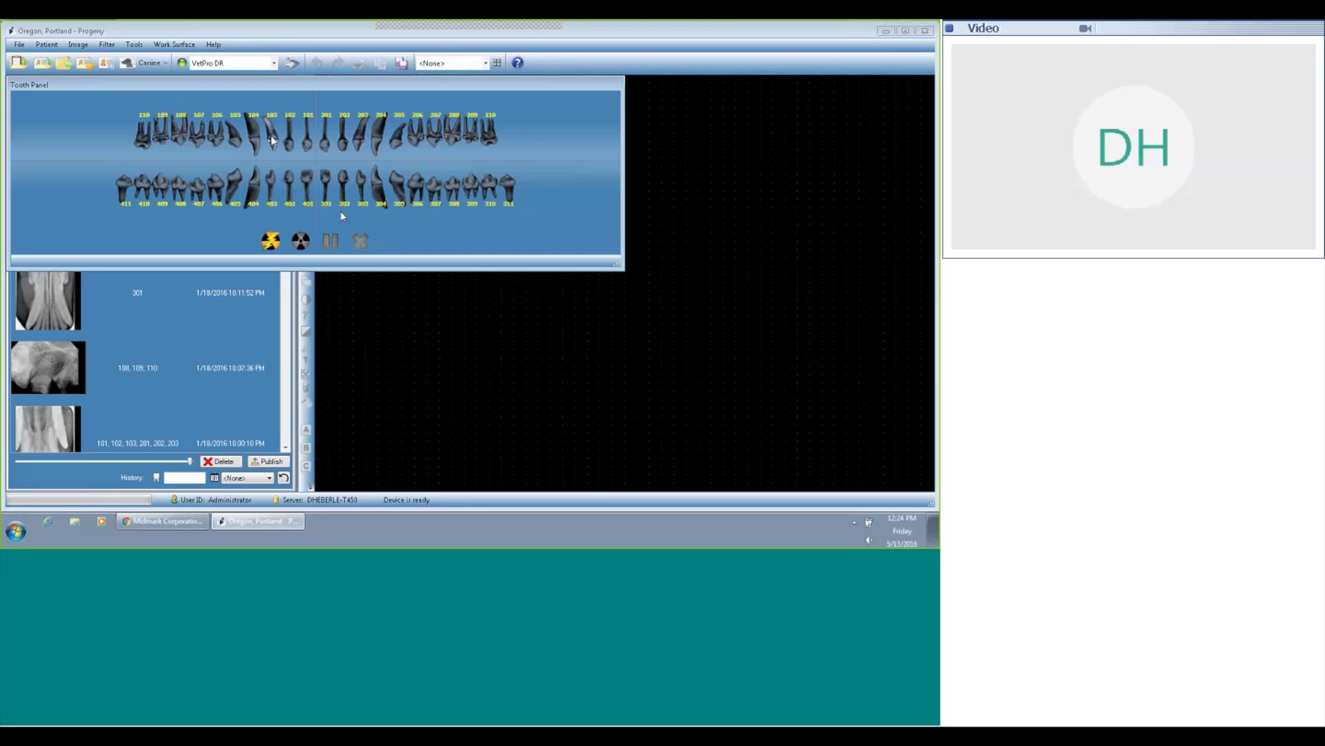
Step: Build a full-mouth sequence of 14 exposures covering all upper and lower teeth, with teeth 103 through 203 grouped as exposure 1
{"action": "left_click", "coordinate": [355, 138]}
{"action": "left_click", "coordinate": [355, 138]}
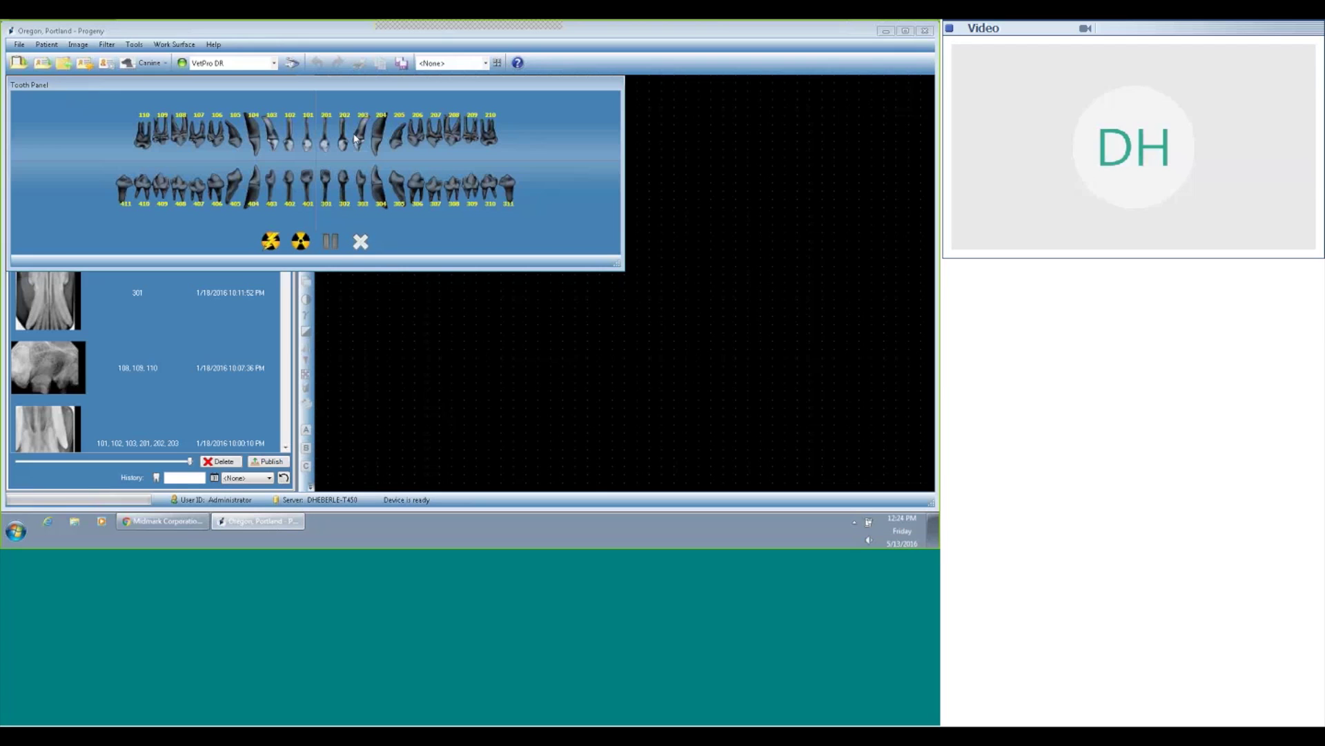
{"action": "left_click_drag", "start_coordinate": [379, 143], "coordinate": [436, 143]}
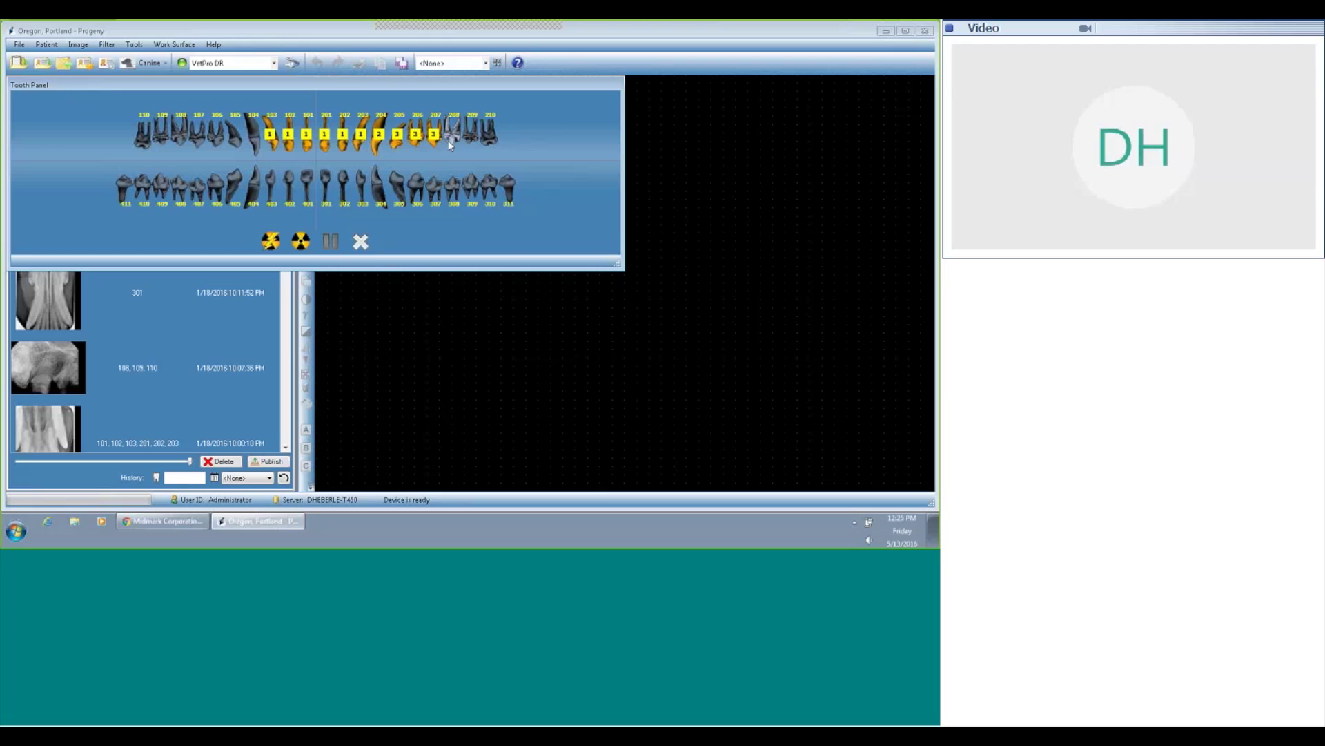
{"action": "left_click", "coordinate": [488, 145]}
{"action": "left_click_drag", "start_coordinate": [232, 144], "coordinate": [149, 151]}
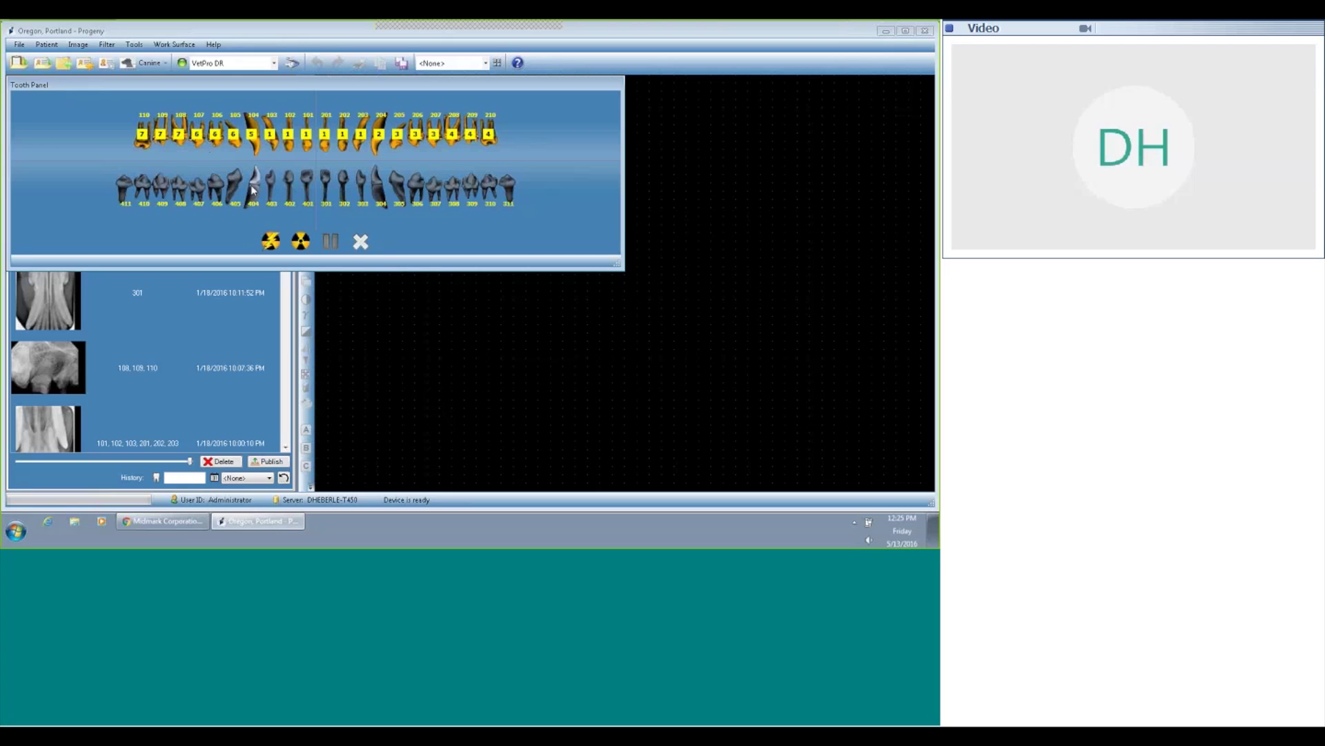
{"action": "left_click_drag", "start_coordinate": [358, 188], "coordinate": [511, 194]}
{"action": "left_click_drag", "start_coordinate": [209, 186], "coordinate": [124, 193]}
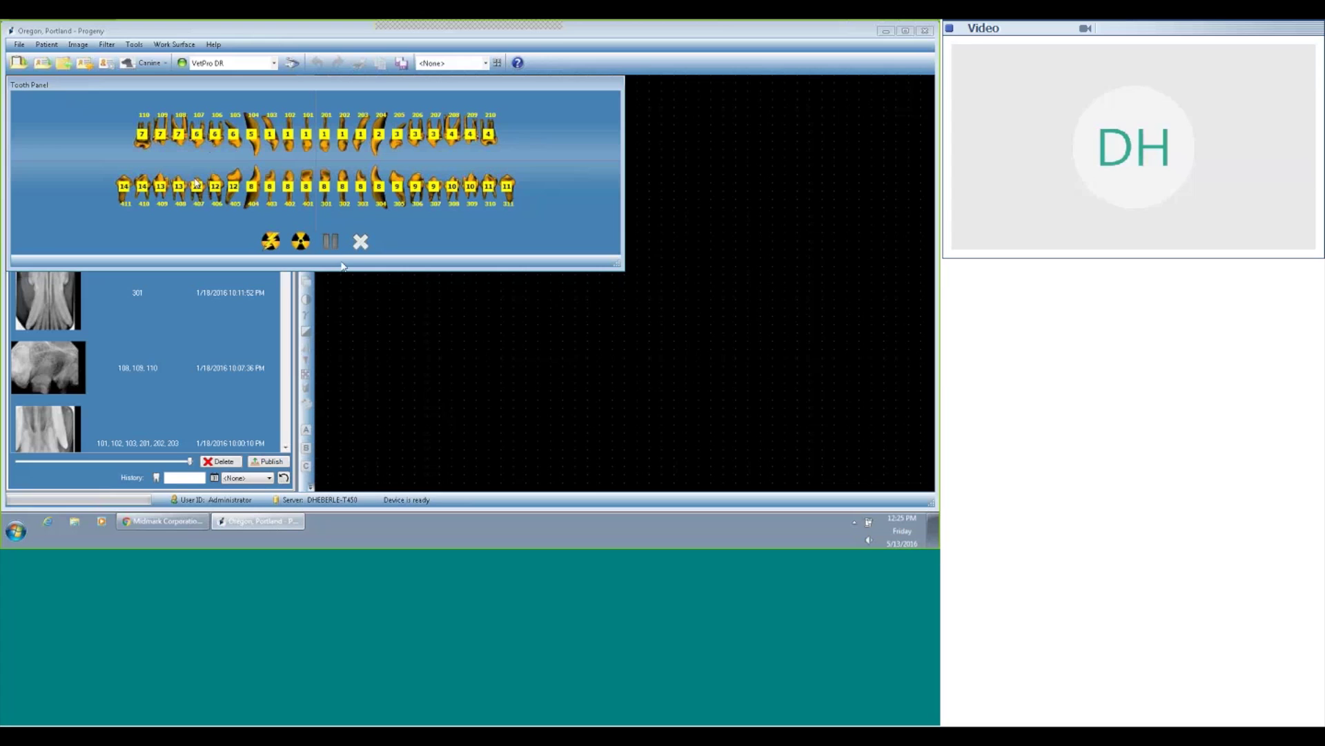
Step: Try to save the full-mouth exposure sequence as a Full Mouth Series template
{"action": "right_click", "coordinate": [404, 198]}
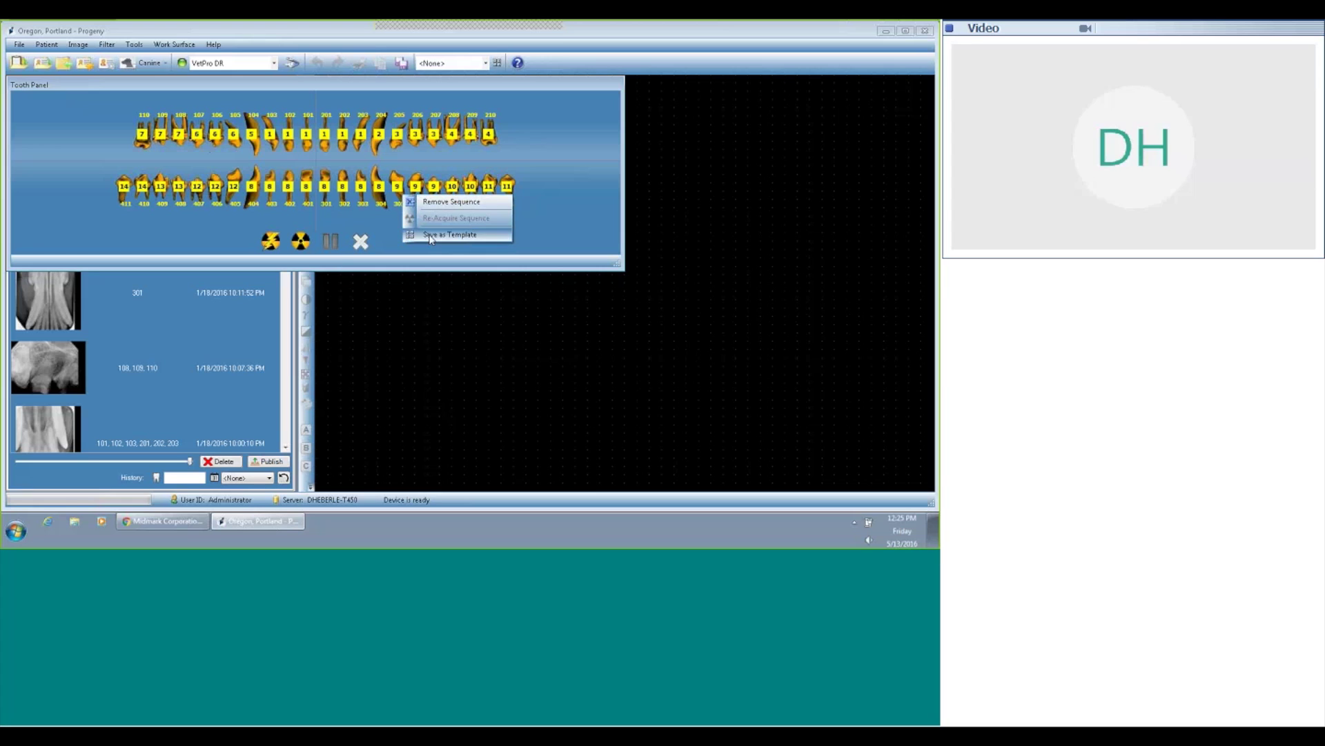
{"action": "left_click", "coordinate": [429, 236]}
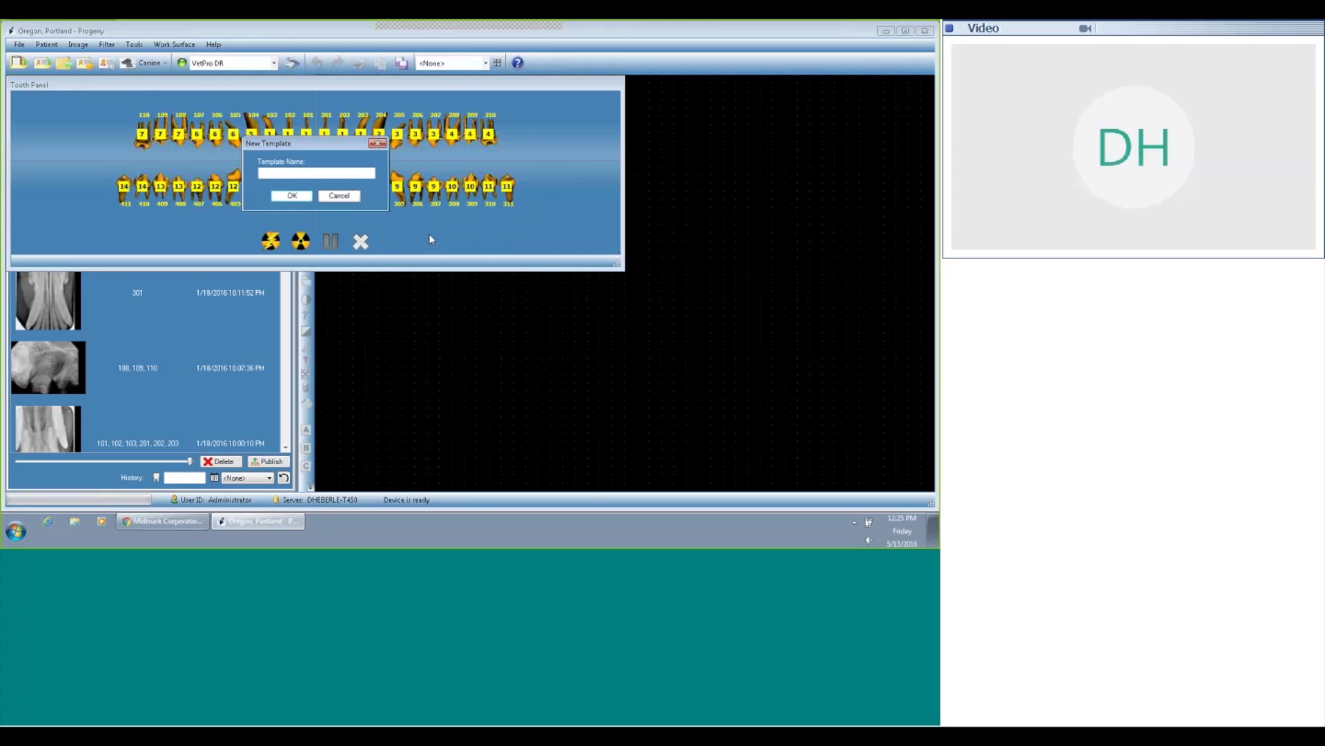
{"action": "type", "text": "SmallMedium Pa"}
{"action": "key", "text": "BackSpace"}
{"action": "key", "text": "BackSpace"}
{"action": "key", "text": "BackSpace"}
{"action": "type", "text": "Full Mouth Series"}
{"action": "left_click", "coordinate": [292, 196]}
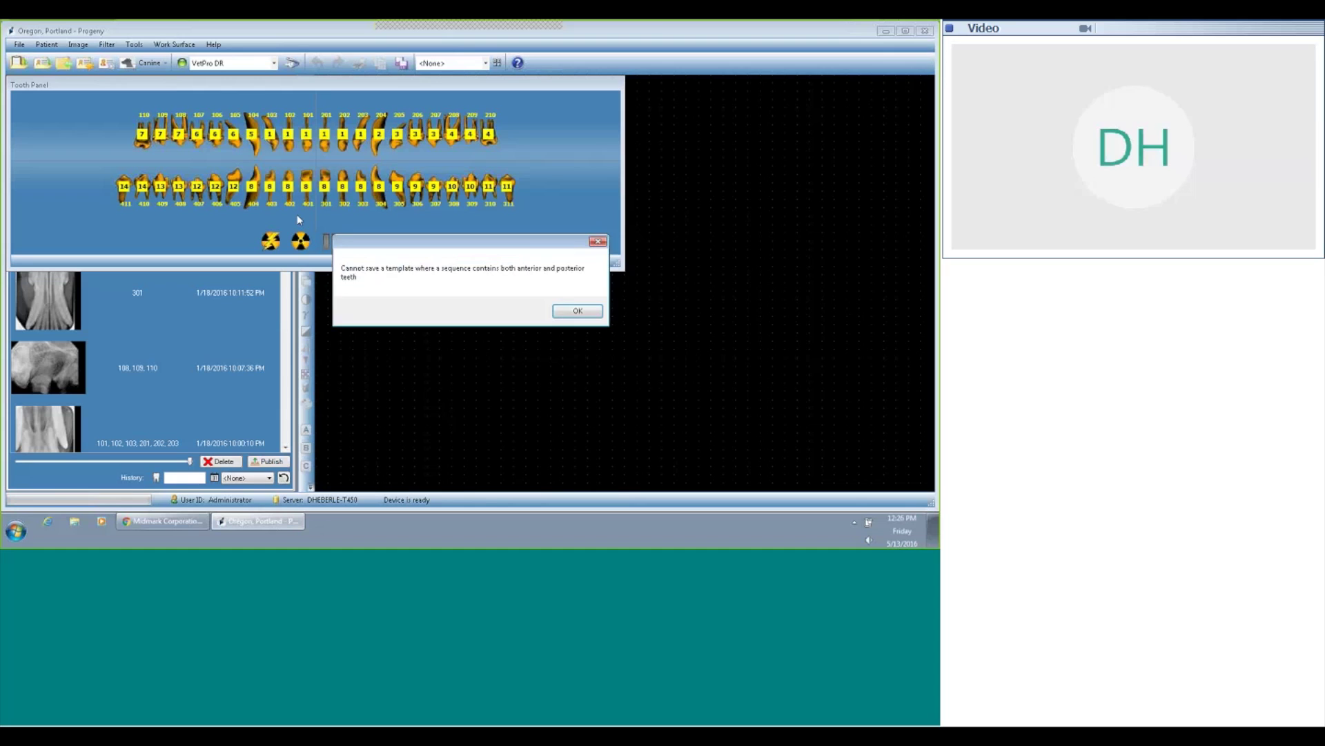
{"action": "left_click", "coordinate": [592, 312]}
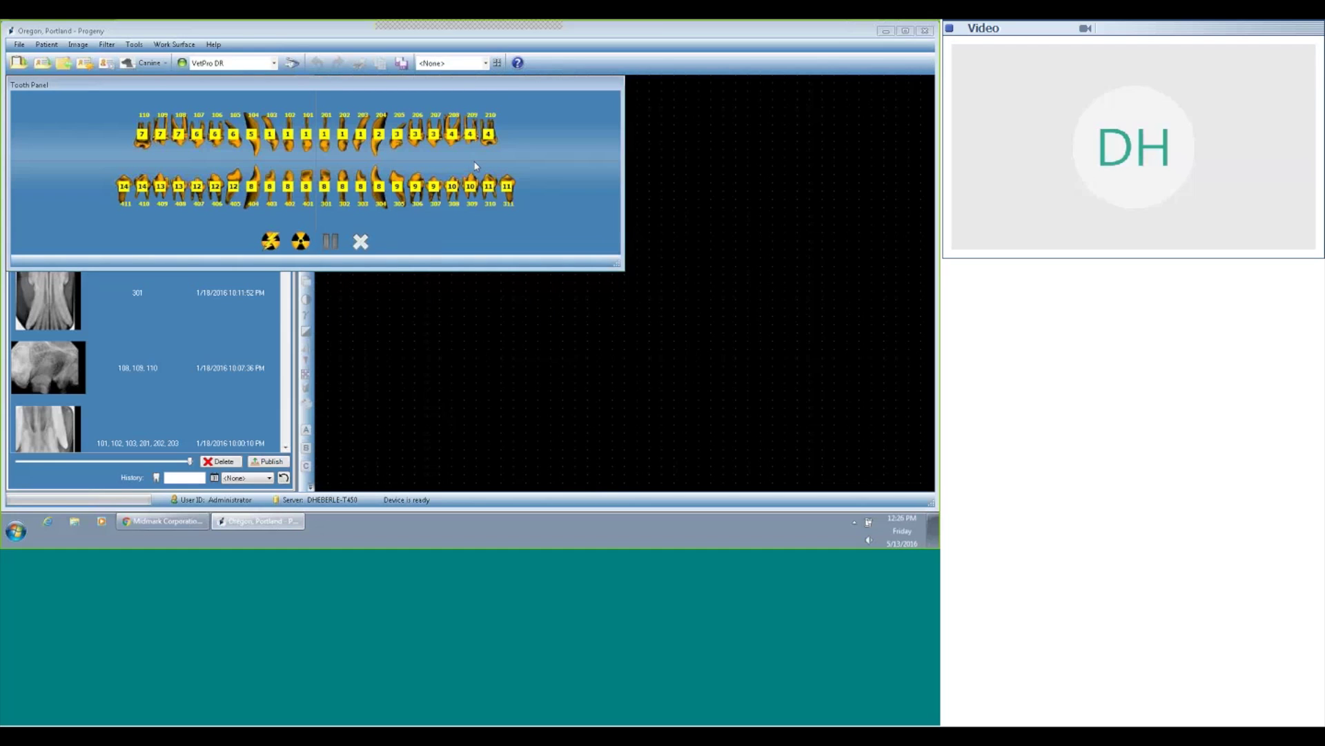
Step: Dock the floating tooth panel back into the main window and clear the full-mouth exposure sequence
{"action": "double_click", "coordinate": [511, 85]}
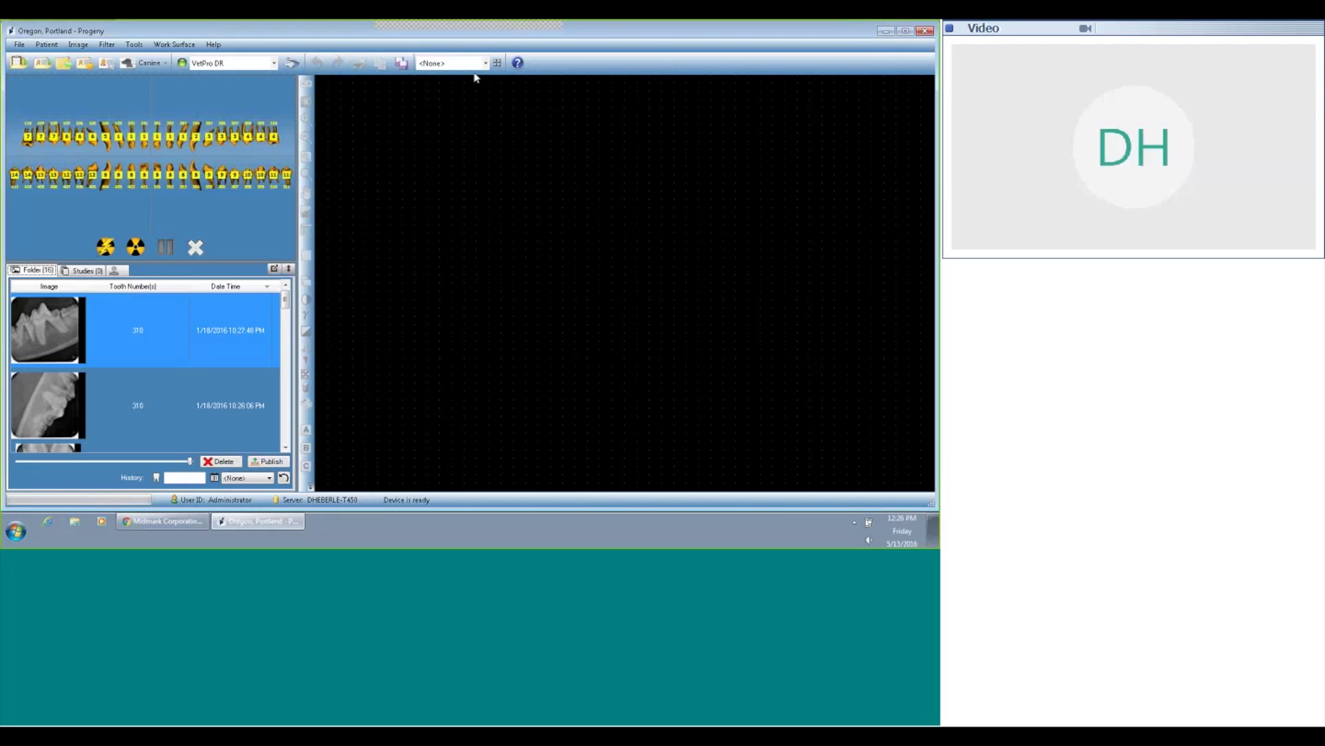
{"action": "left_click", "coordinate": [195, 247]}
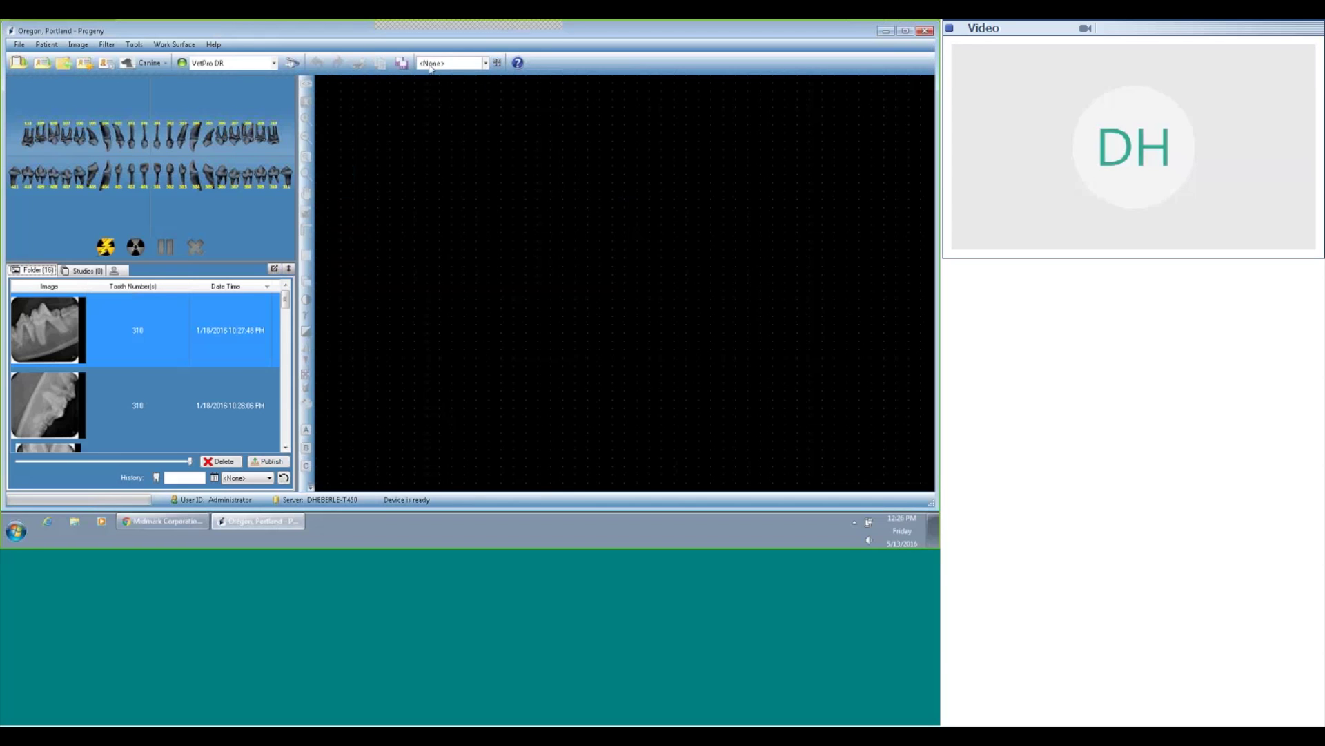
Step: Load the Small Canine Full Mouth template and start acquiring its exposure sequence
{"action": "left_click", "coordinate": [485, 63]}
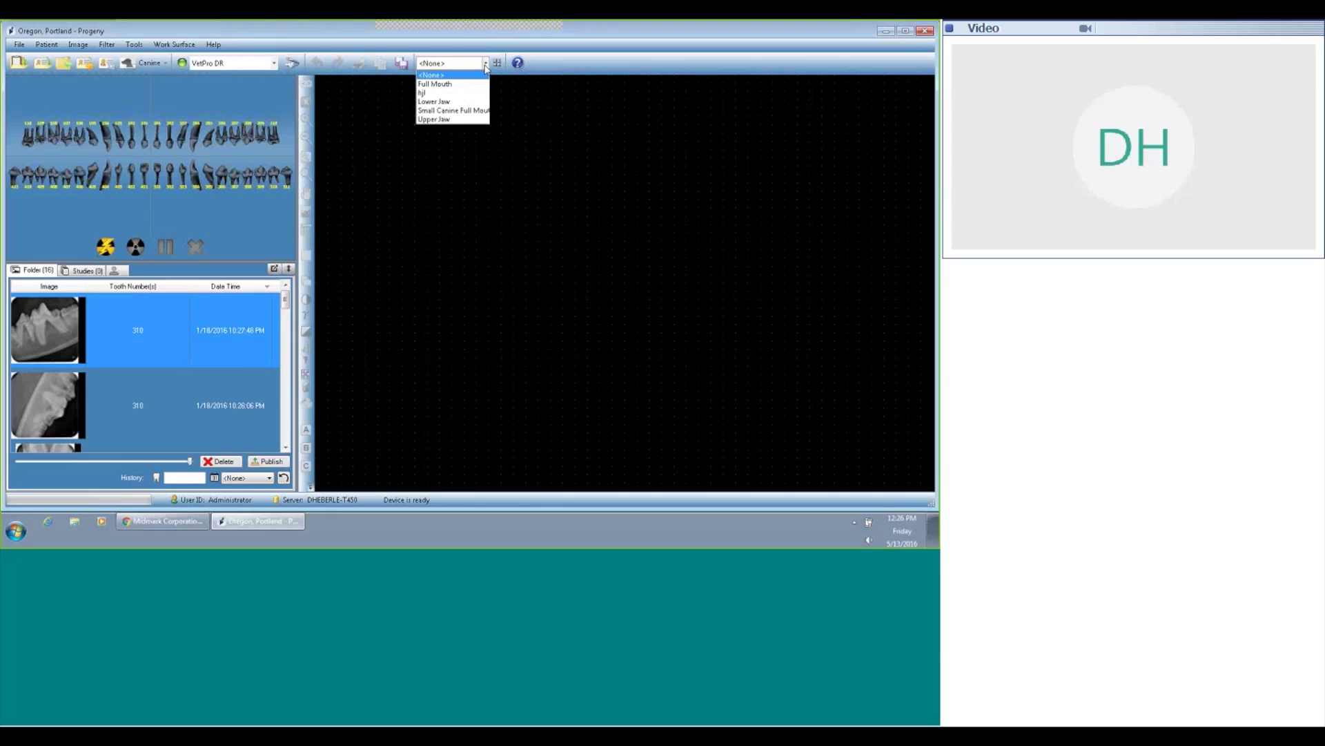
{"action": "left_click", "coordinate": [467, 111]}
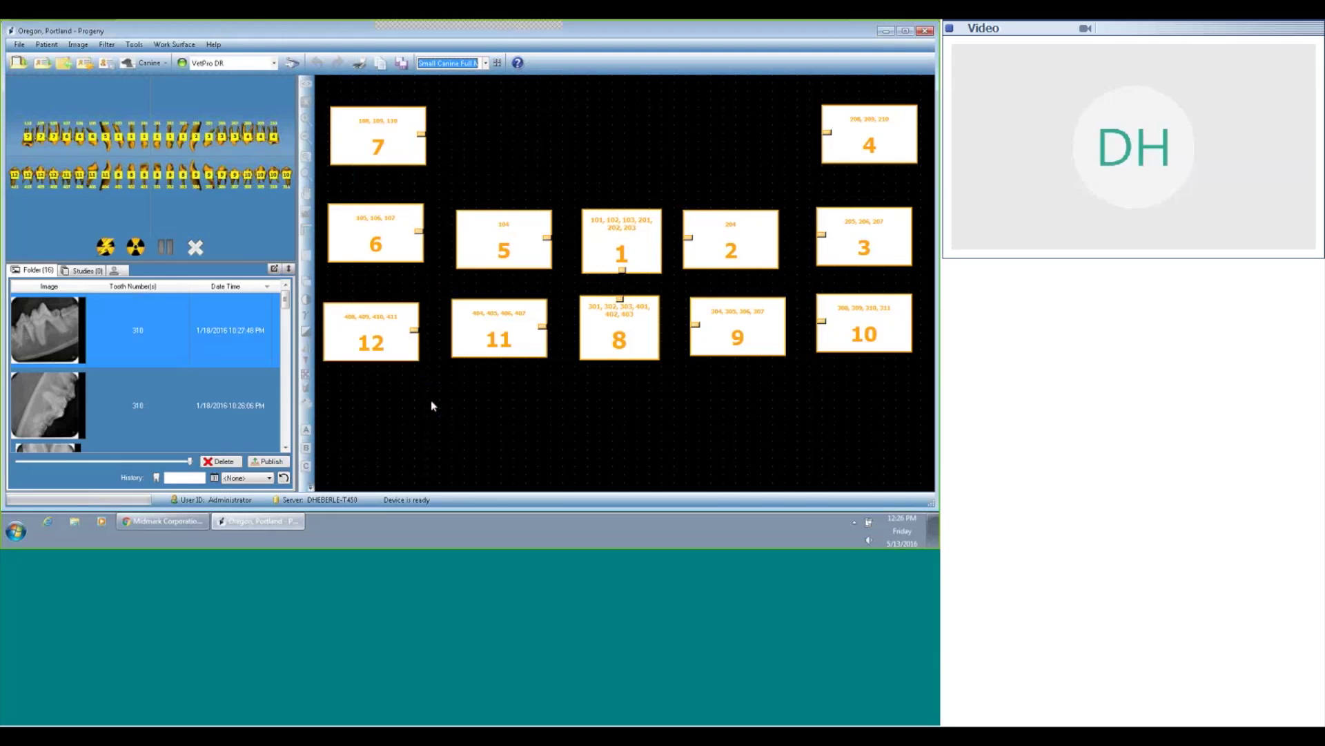
{"action": "left_click", "coordinate": [137, 251]}
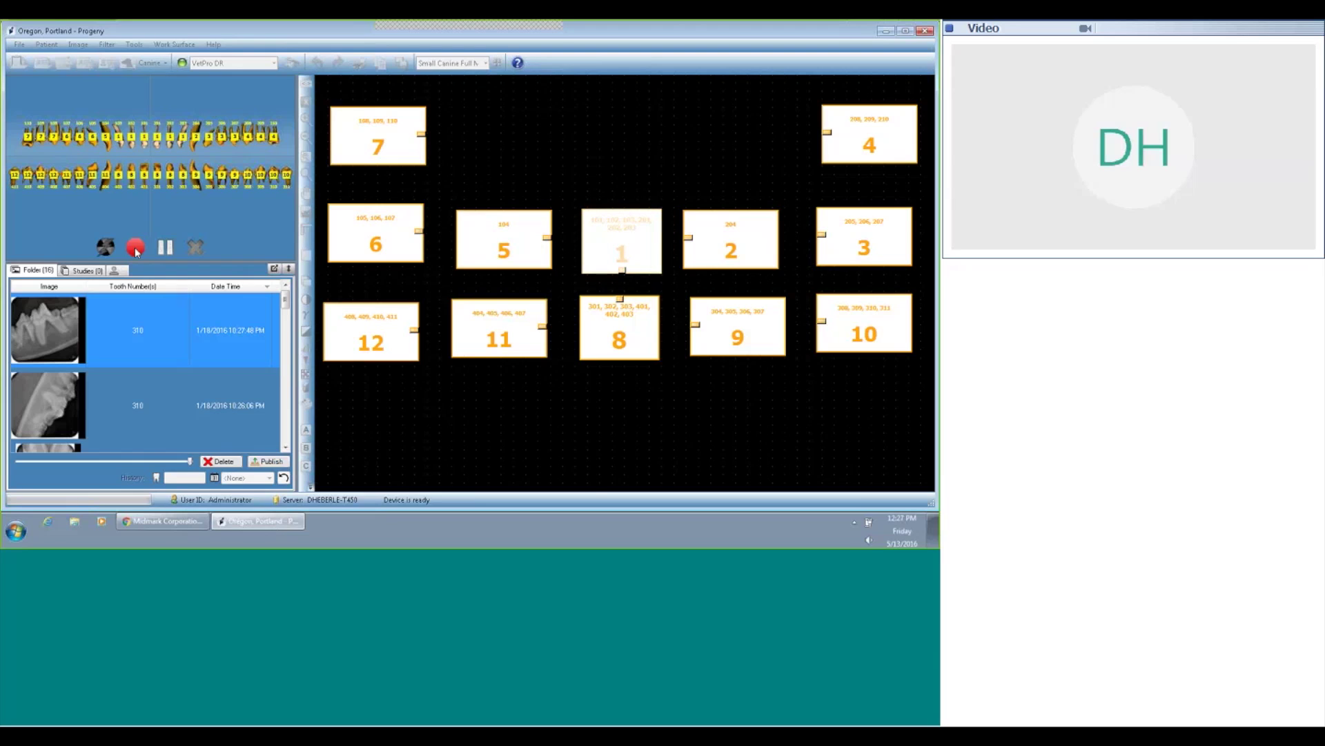
Step: Cancel the running template acquisition, clear its exposure sequence and set the template back to <None>
{"action": "left_click", "coordinate": [195, 246]}
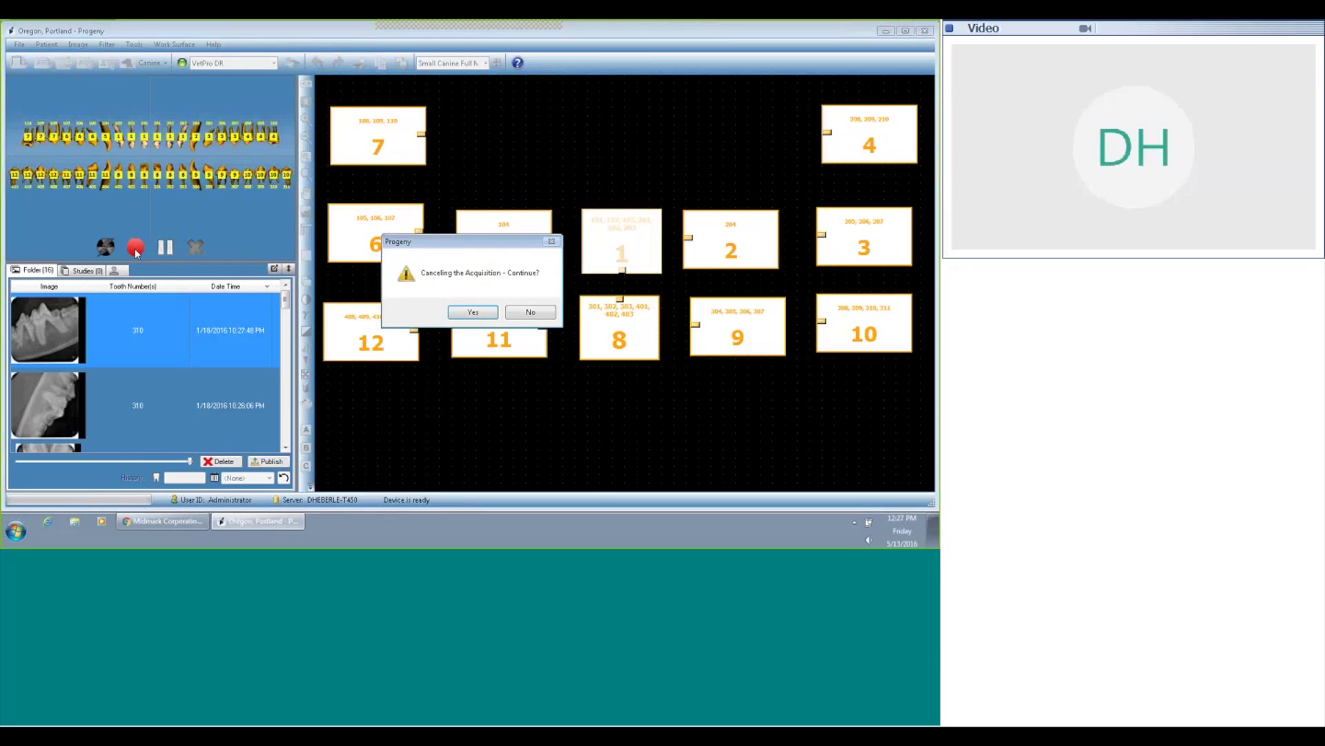
{"action": "left_click", "coordinate": [477, 314]}
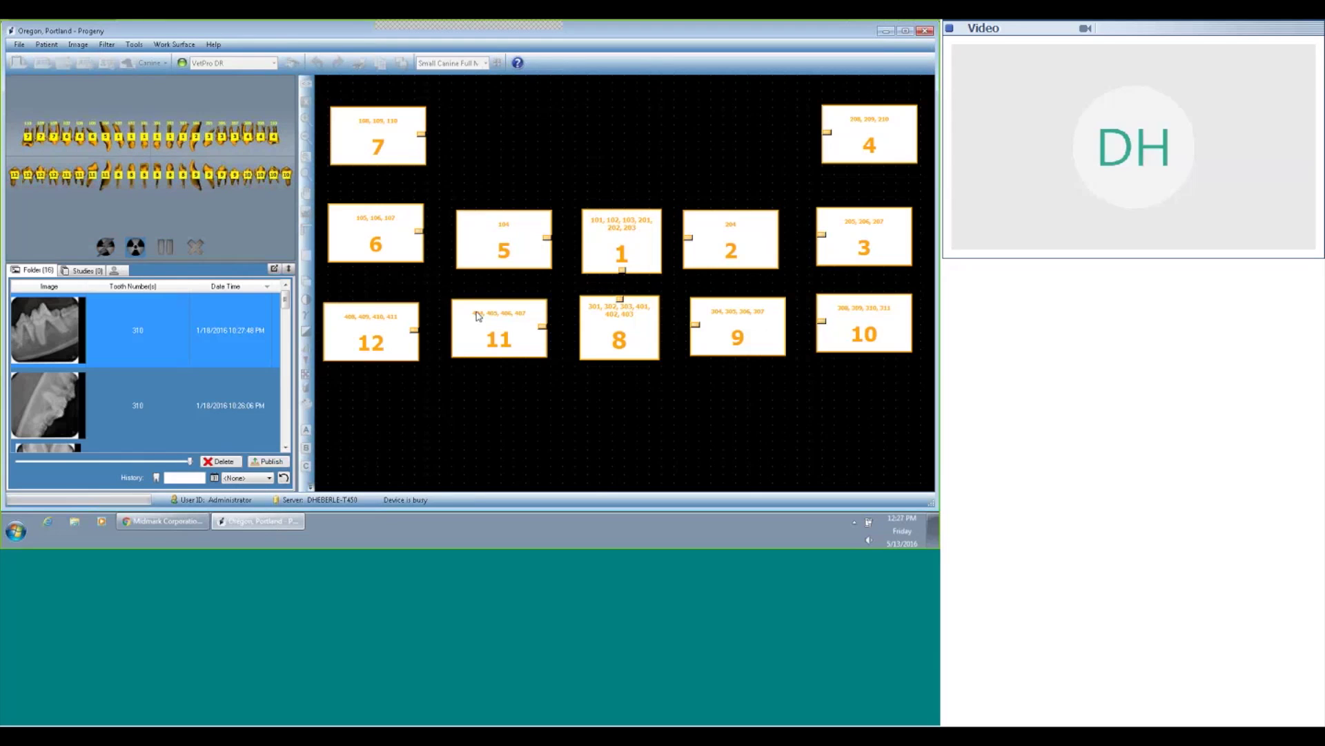
{"action": "right_click", "coordinate": [152, 143]}
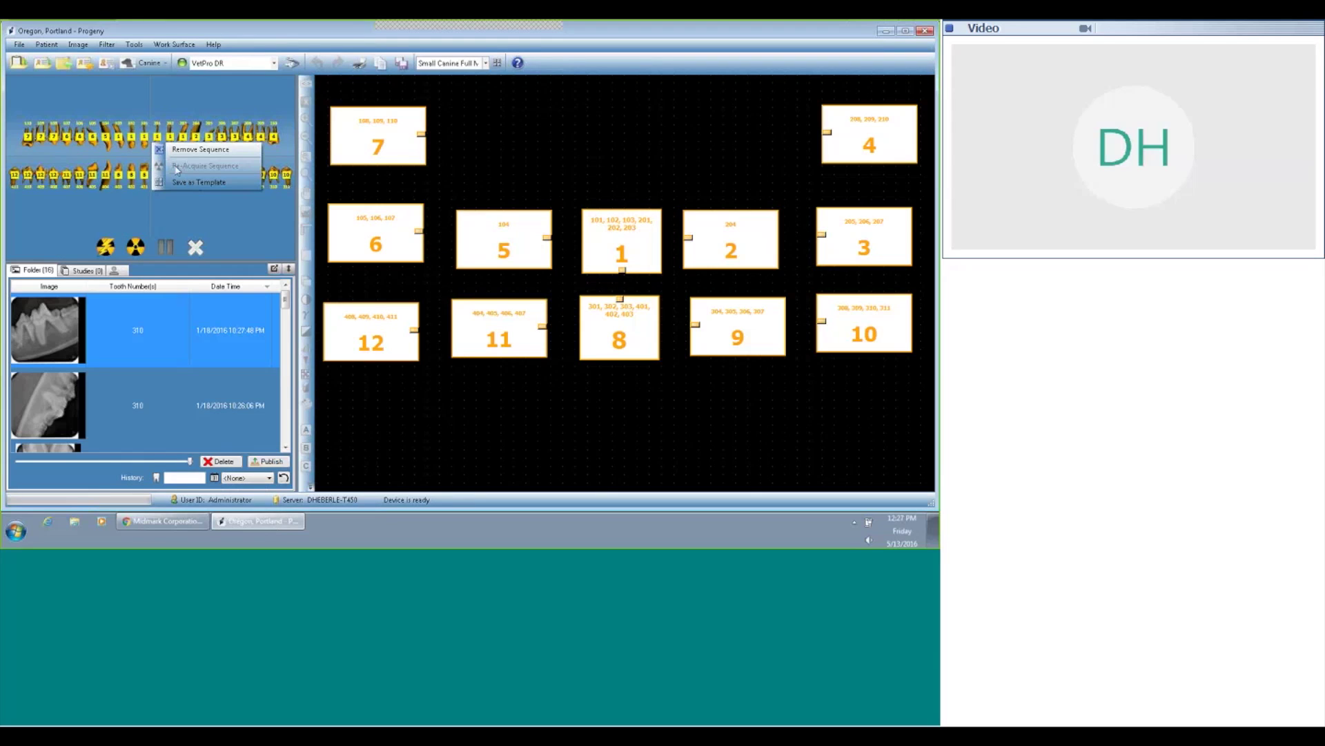
{"action": "left_click", "coordinate": [185, 149]}
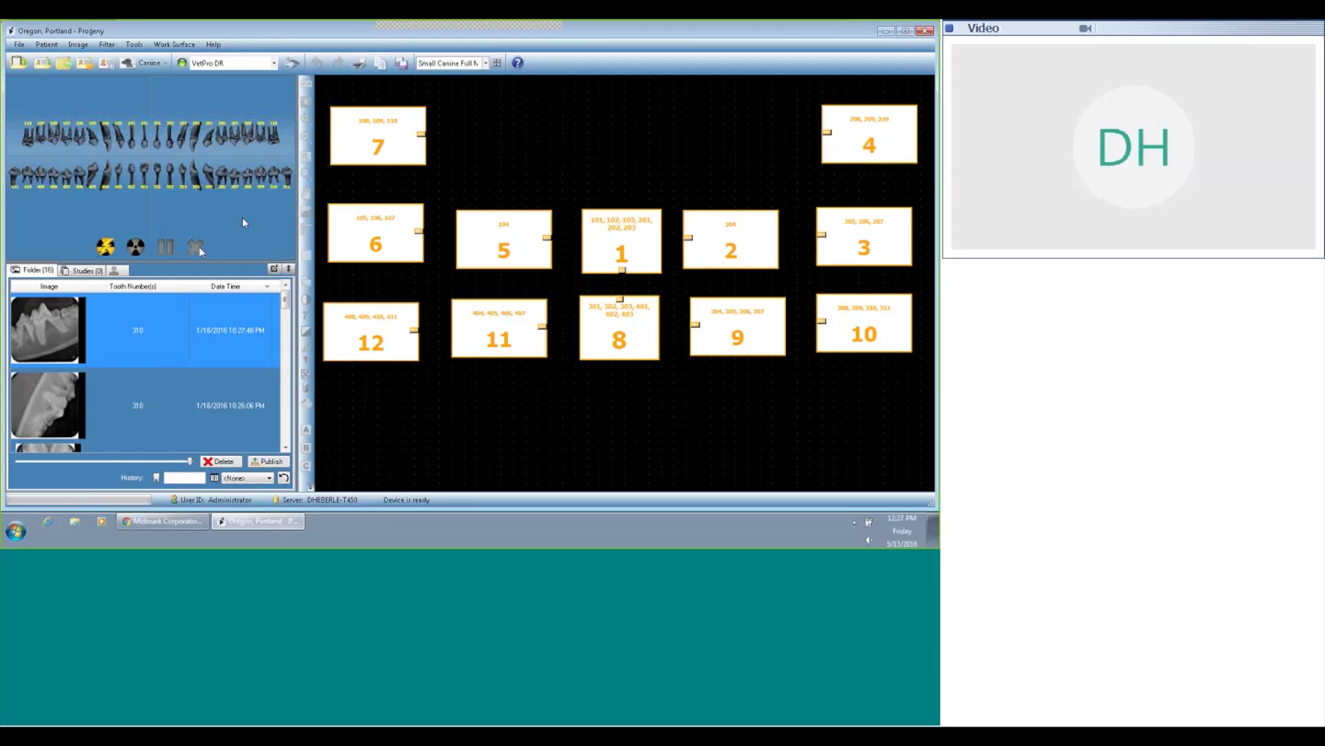
{"action": "left_click", "coordinate": [486, 63]}
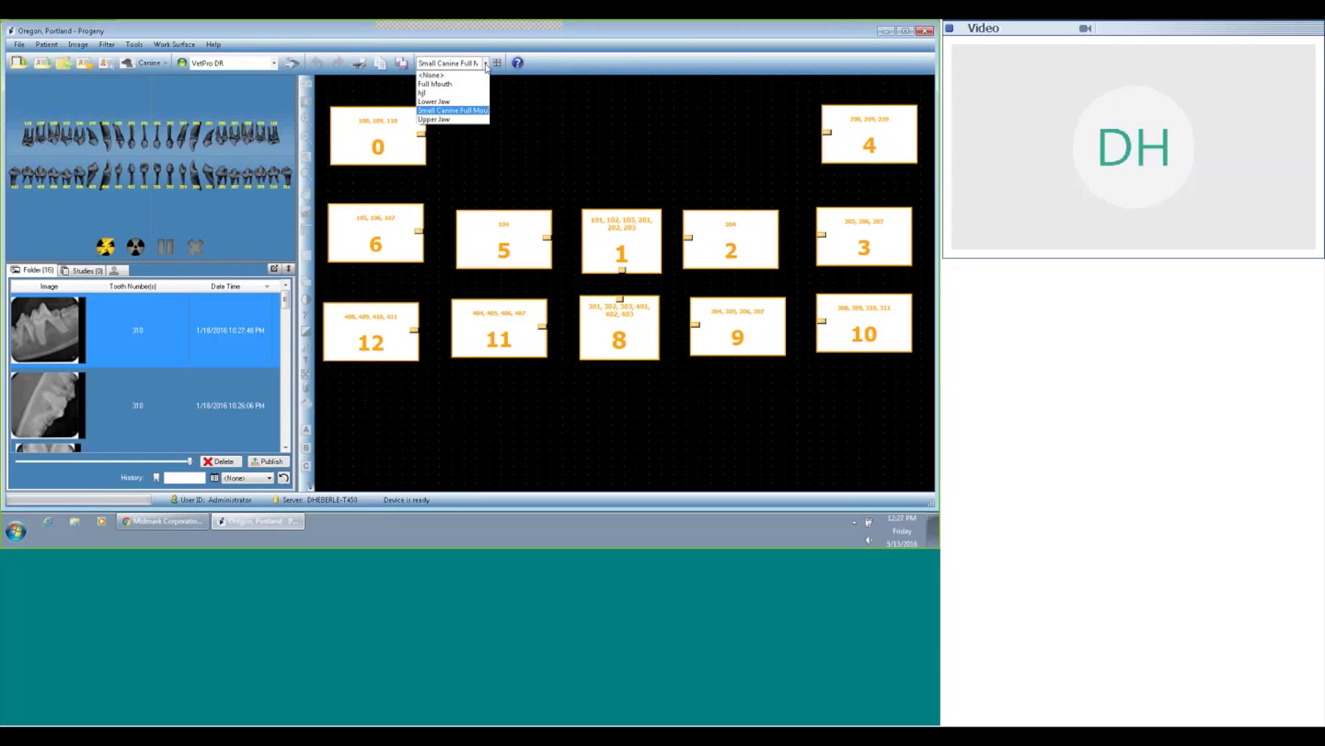
{"action": "left_click", "coordinate": [442, 75]}
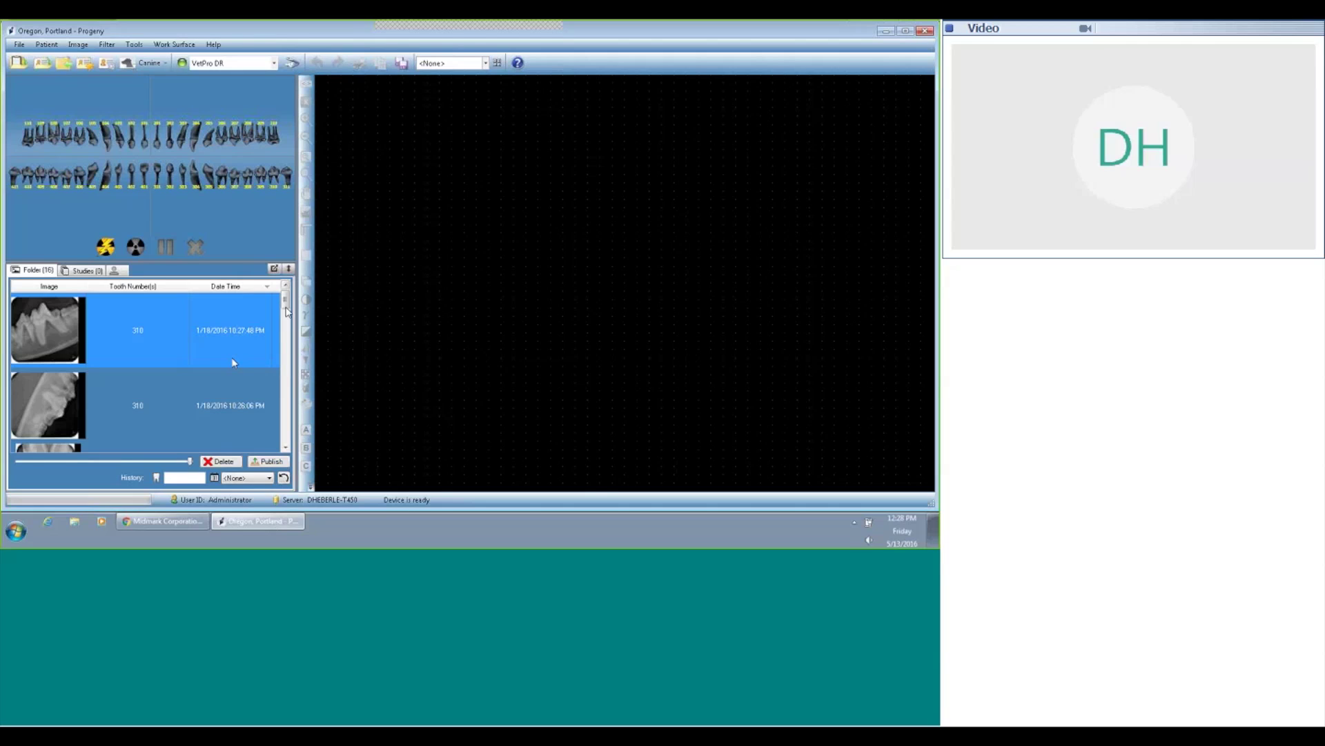
Step: Open the radiograph of teeth 101, 102, 103, 201, 202 and 203 and reposition it on the work surface
{"action": "left_click_drag", "start_coordinate": [286, 306], "coordinate": [289, 350]}
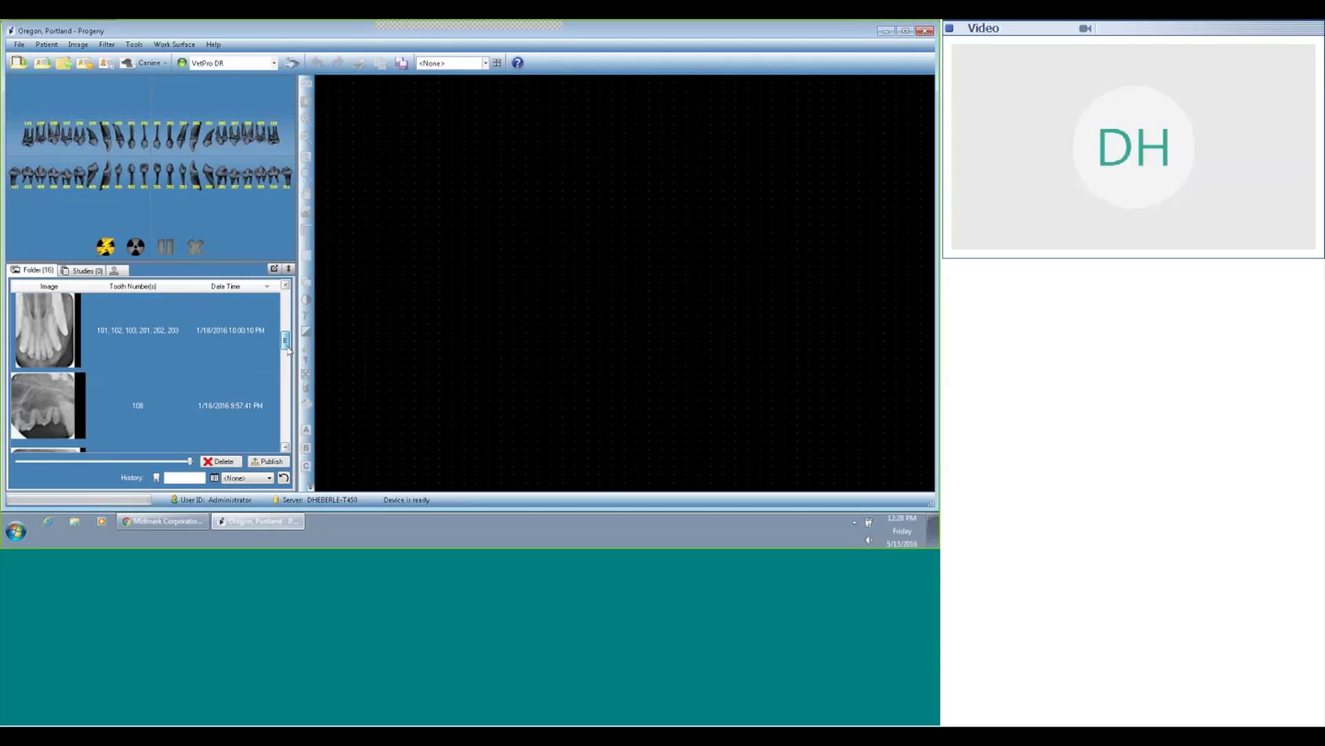
{"action": "double_click", "coordinate": [243, 326]}
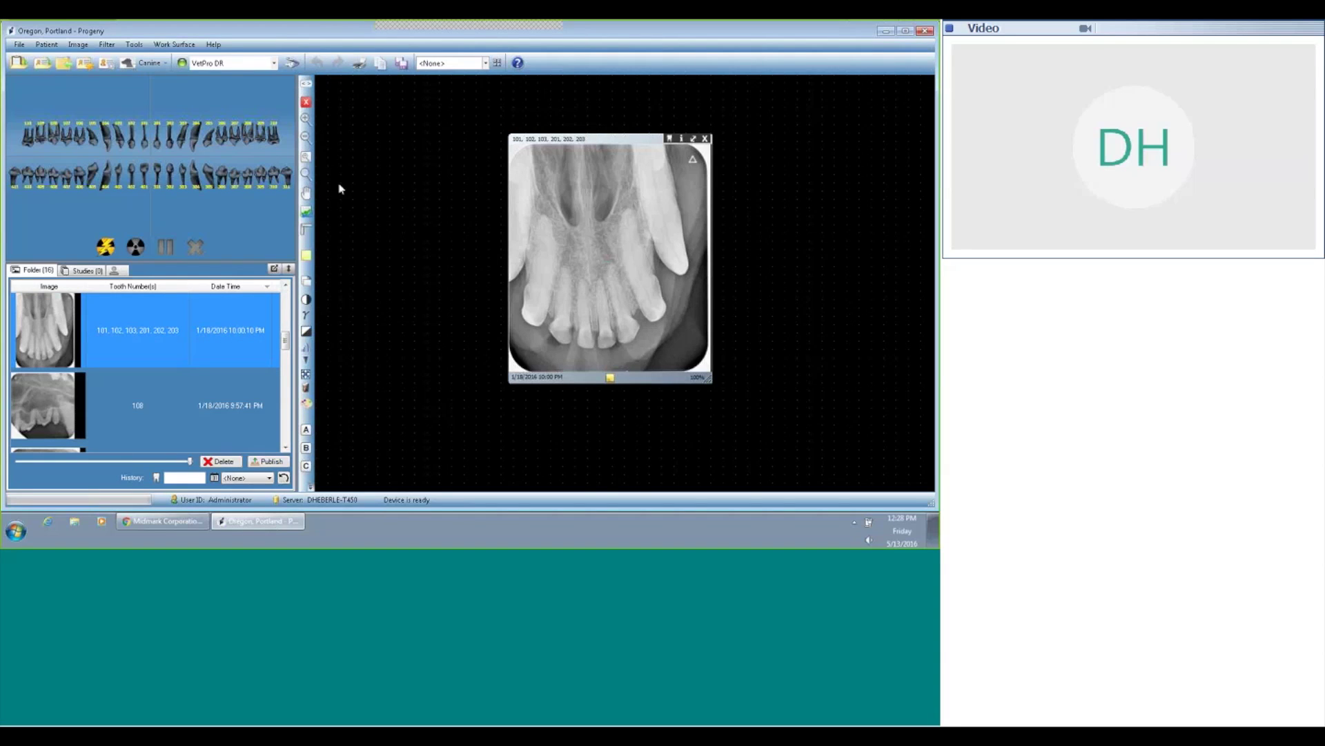
{"action": "left_click", "coordinate": [306, 314]}
{"action": "left_click", "coordinate": [434, 283]}
{"action": "left_click_drag", "start_coordinate": [643, 202], "coordinate": [573, 247]}
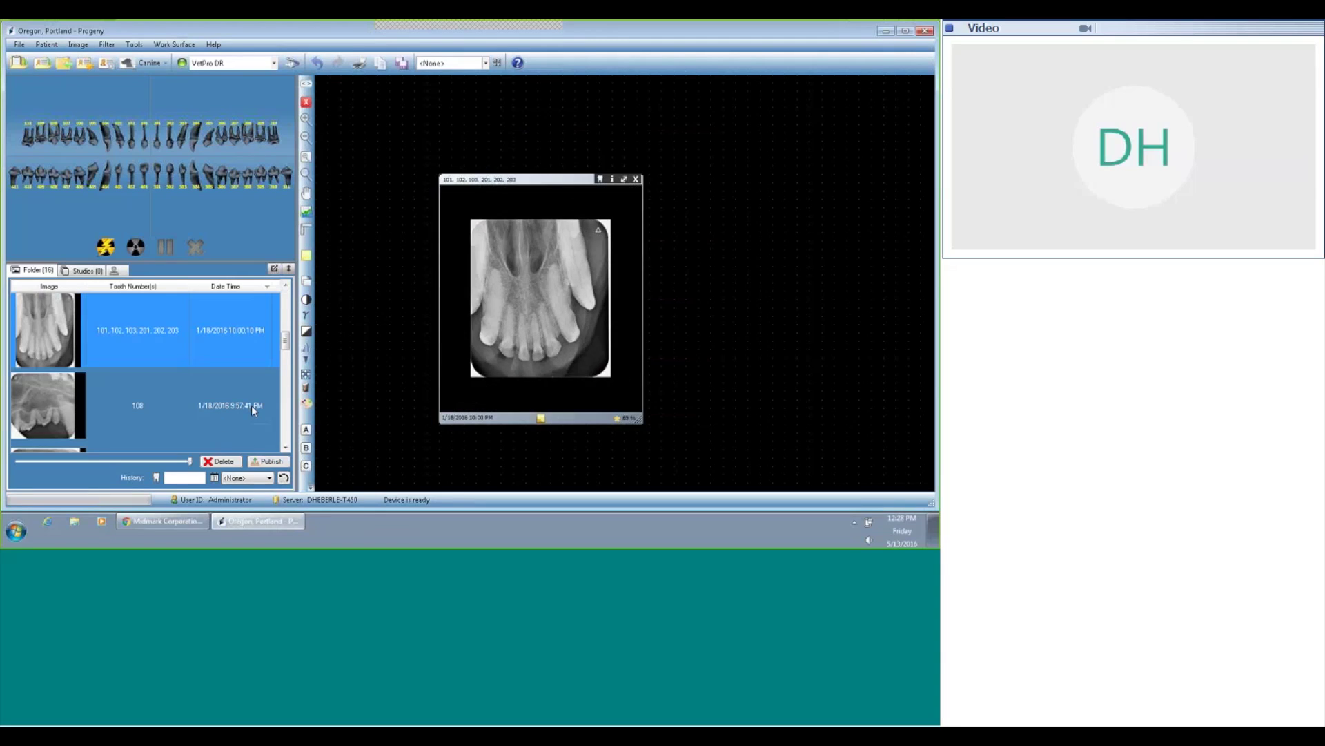
Step: Place the 1/18/2016 radiograph of tooth 104 on the work surface, enlarging its window and moving it over the first image
{"action": "scroll", "coordinate": [268, 424], "scroll_direction": "down", "scroll_amount": 2}
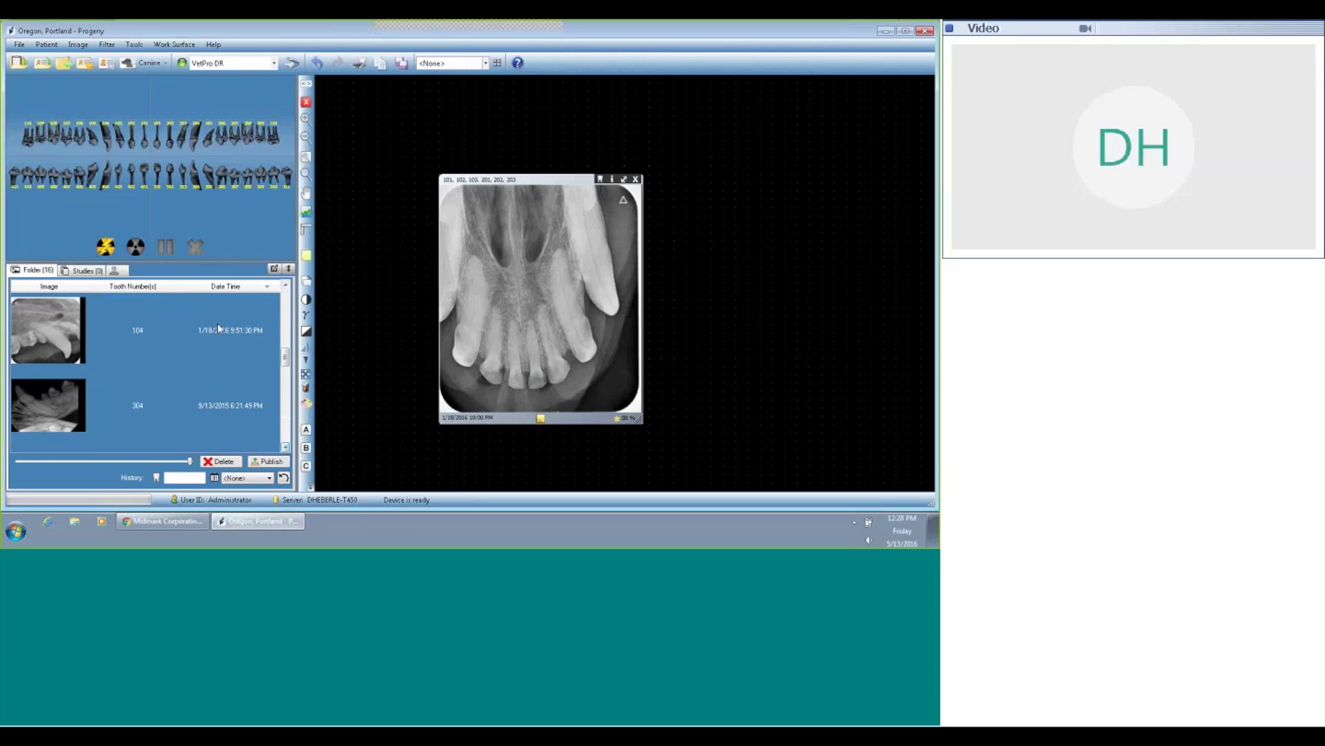
{"action": "left_click_drag", "start_coordinate": [217, 323], "coordinate": [570, 238]}
{"action": "left_click_drag", "start_coordinate": [647, 310], "coordinate": [775, 427]}
{"action": "left_click_drag", "start_coordinate": [637, 253], "coordinate": [592, 237]}
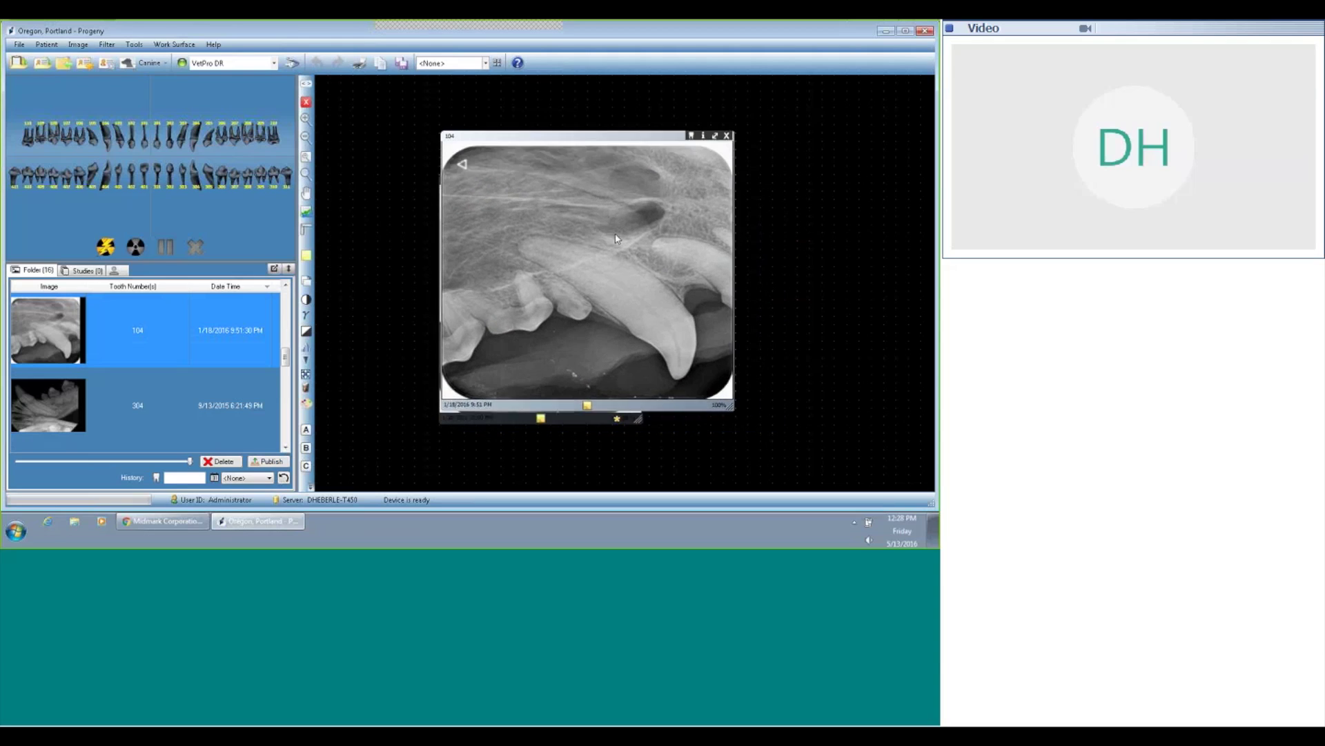
Step: Add teeth 105 and 106 to the tooth numbers assigned to the open tooth 104 radiograph
{"action": "left_click", "coordinate": [690, 139]}
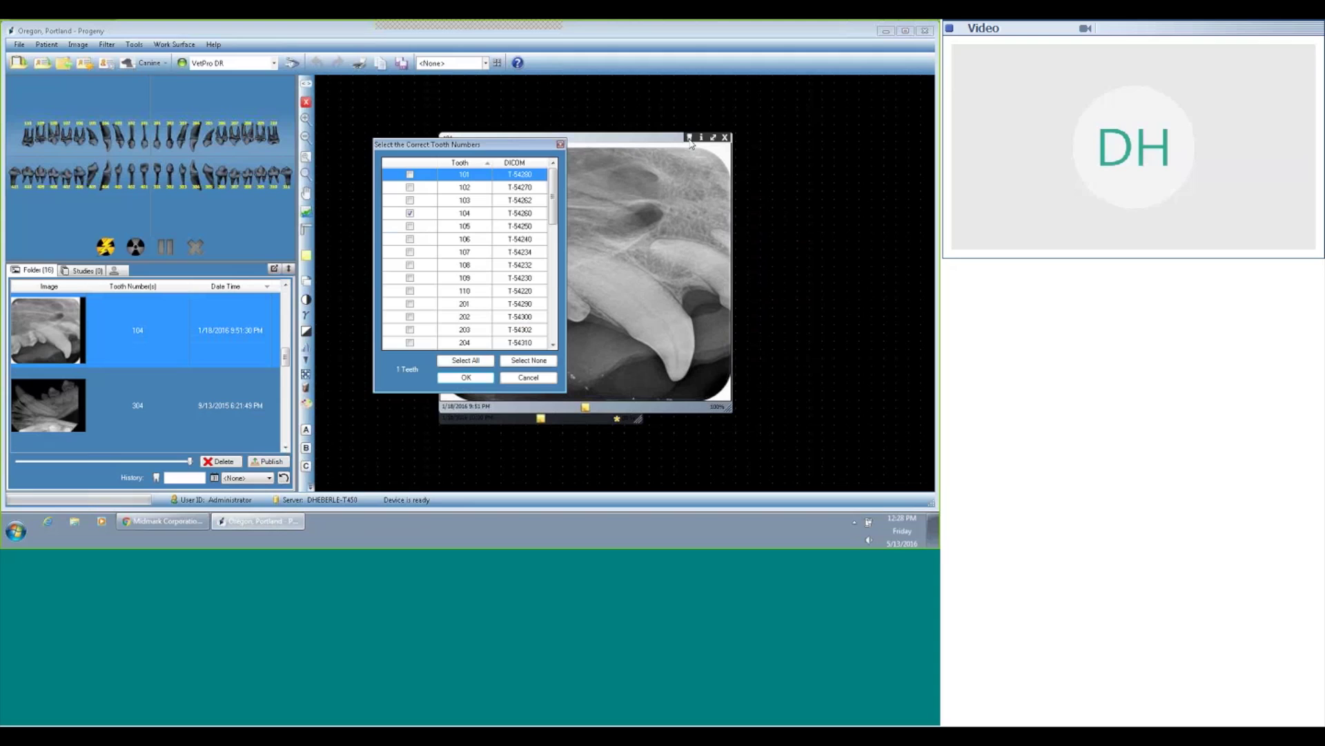
{"action": "left_click", "coordinate": [410, 227]}
{"action": "left_click", "coordinate": [412, 239]}
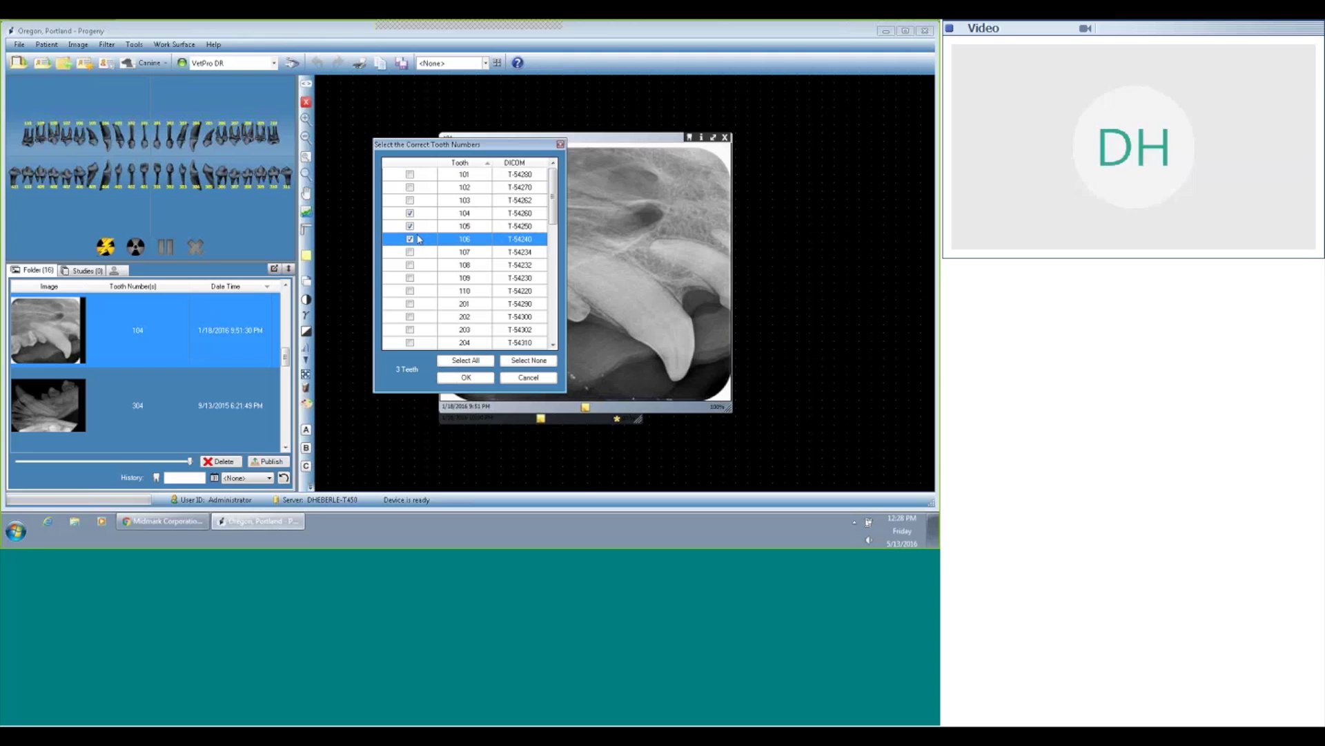
{"action": "left_click", "coordinate": [482, 379]}
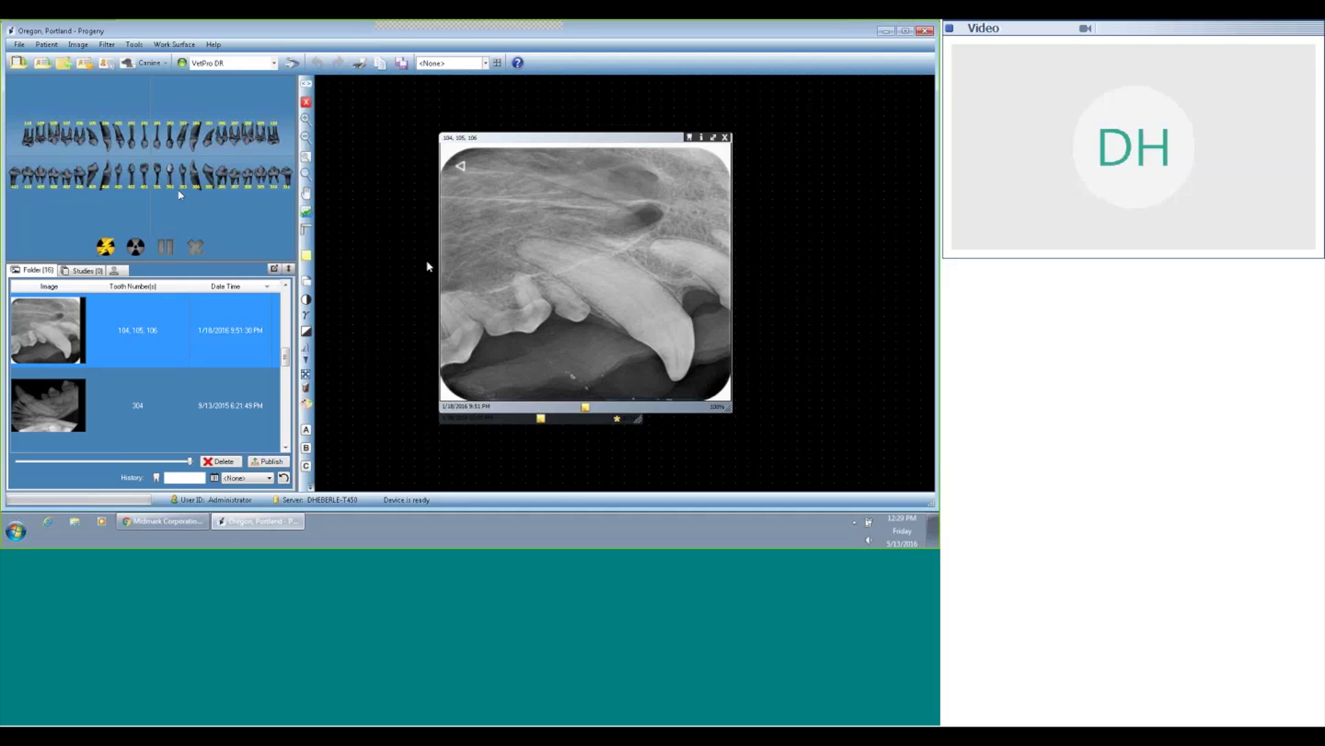
Step: Remove teeth 105 and 106 from the open radiograph's tooth numbers, keeping only tooth 104 assigned
{"action": "left_click", "coordinate": [689, 137]}
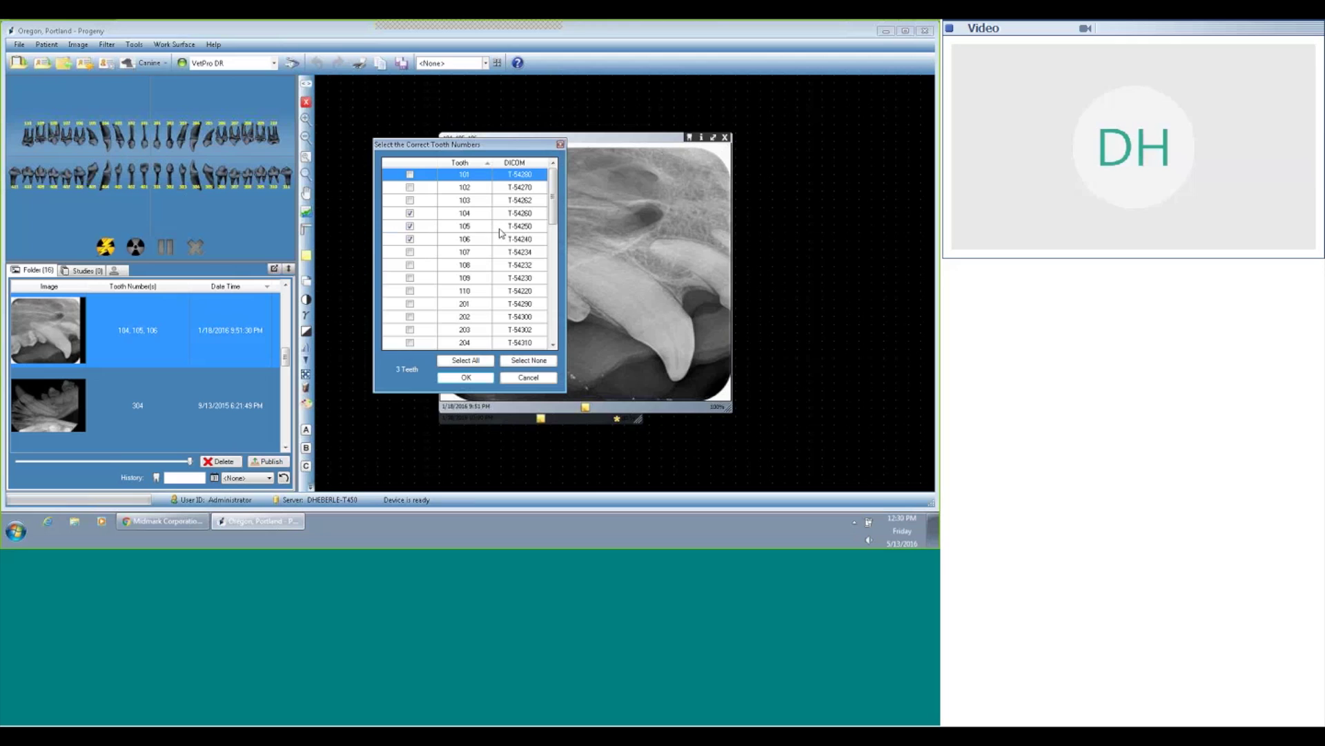
{"action": "left_click", "coordinate": [410, 253]}
{"action": "left_click", "coordinate": [410, 252]}
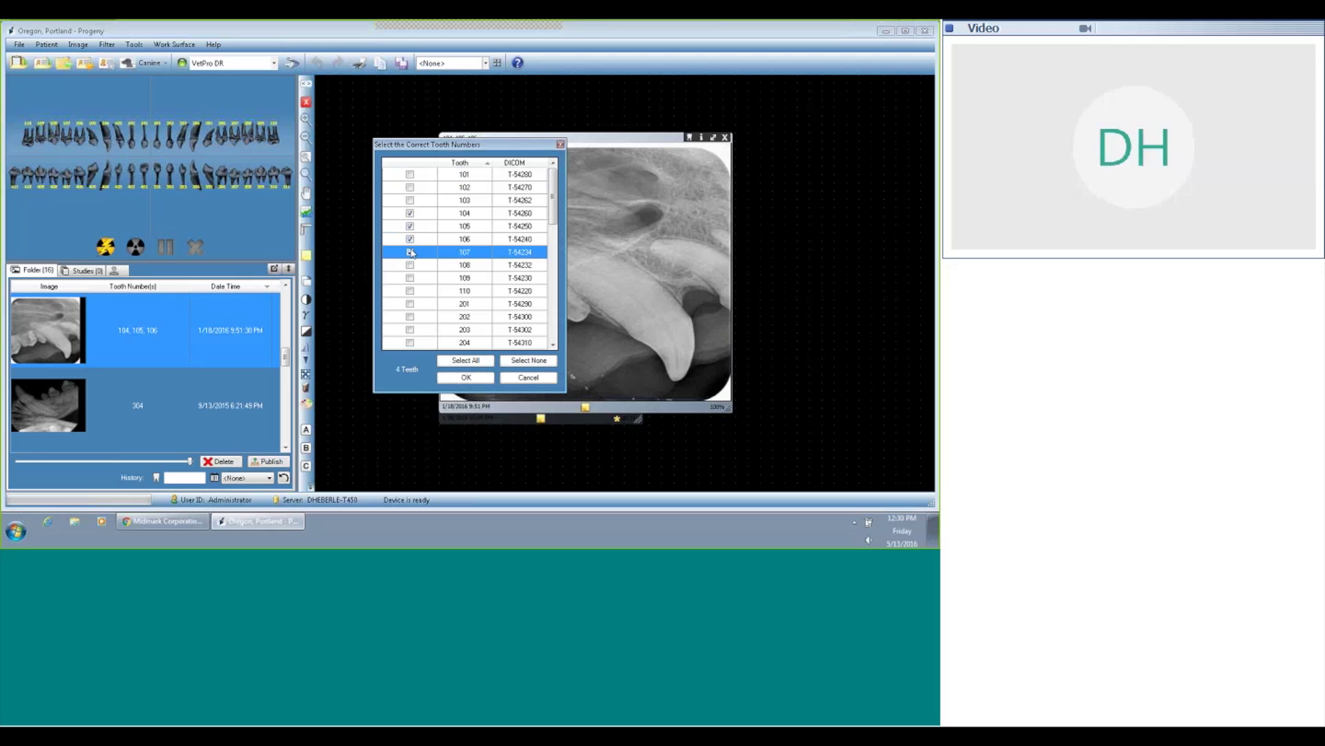
{"action": "left_click", "coordinate": [410, 239]}
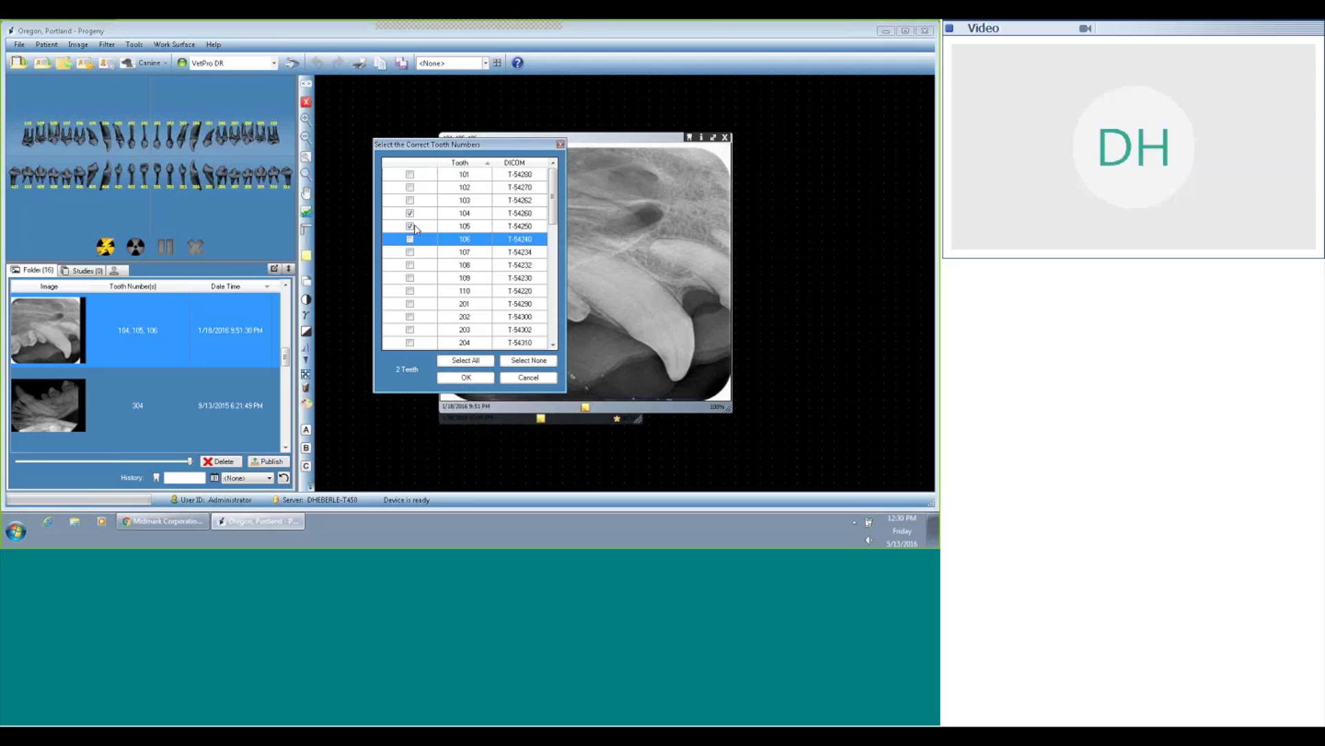
{"action": "left_click", "coordinate": [412, 226]}
{"action": "left_click", "coordinate": [472, 378]}
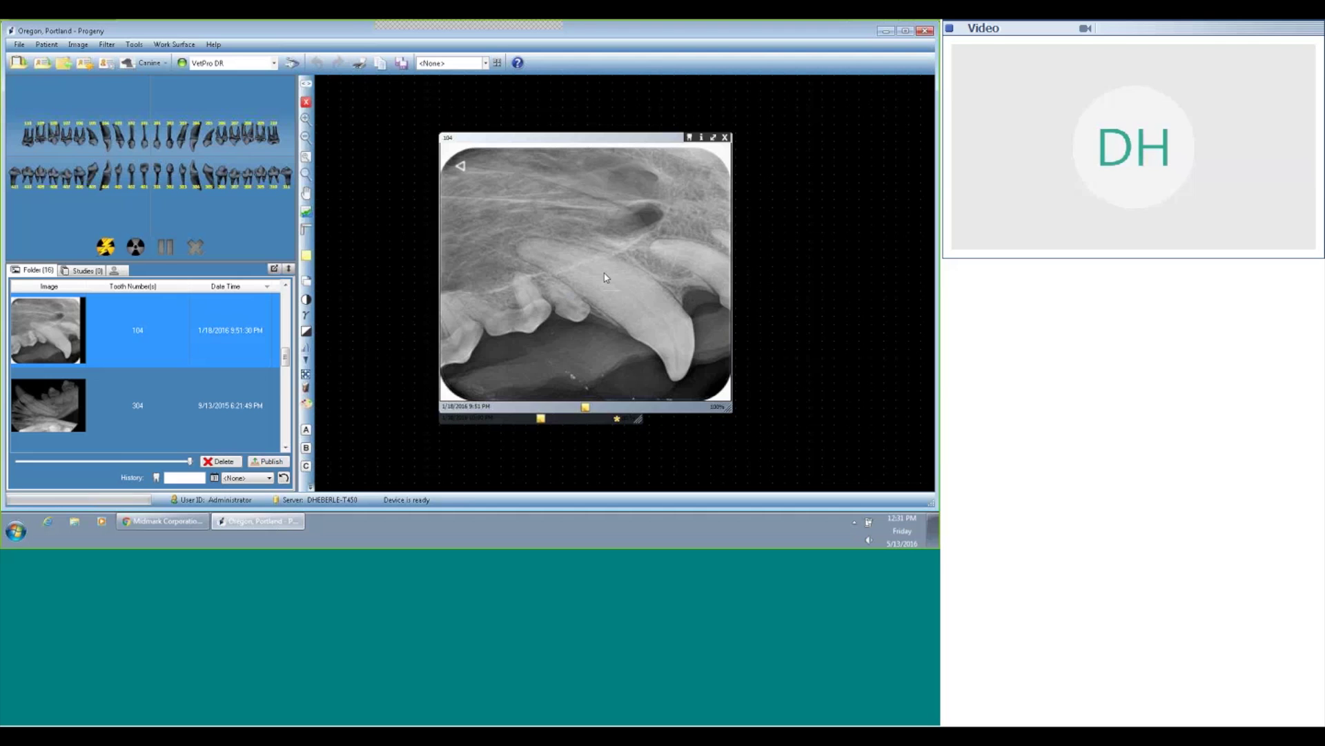
Step: View the tooth 104 radiograph enlarged to the full work surface, and restore it to its windowed size
{"action": "double_click", "coordinate": [601, 212]}
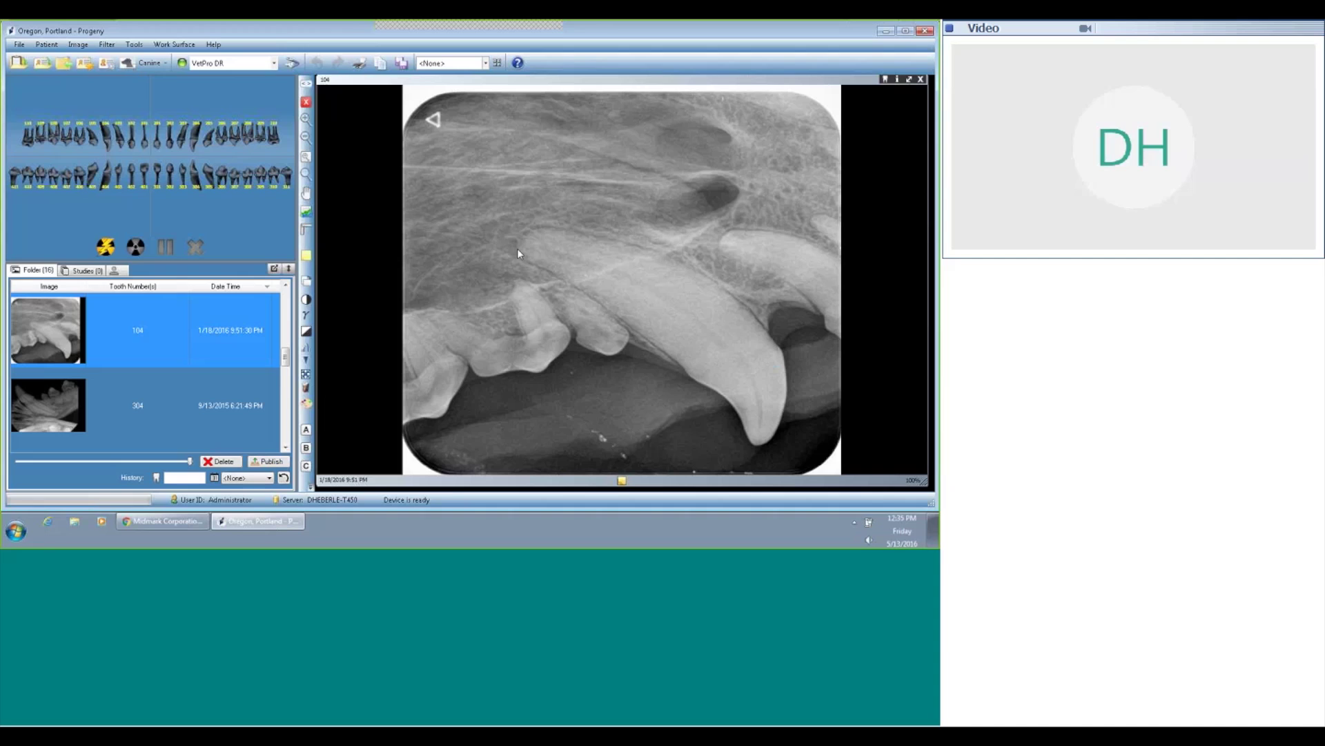
{"action": "double_click", "coordinate": [639, 235]}
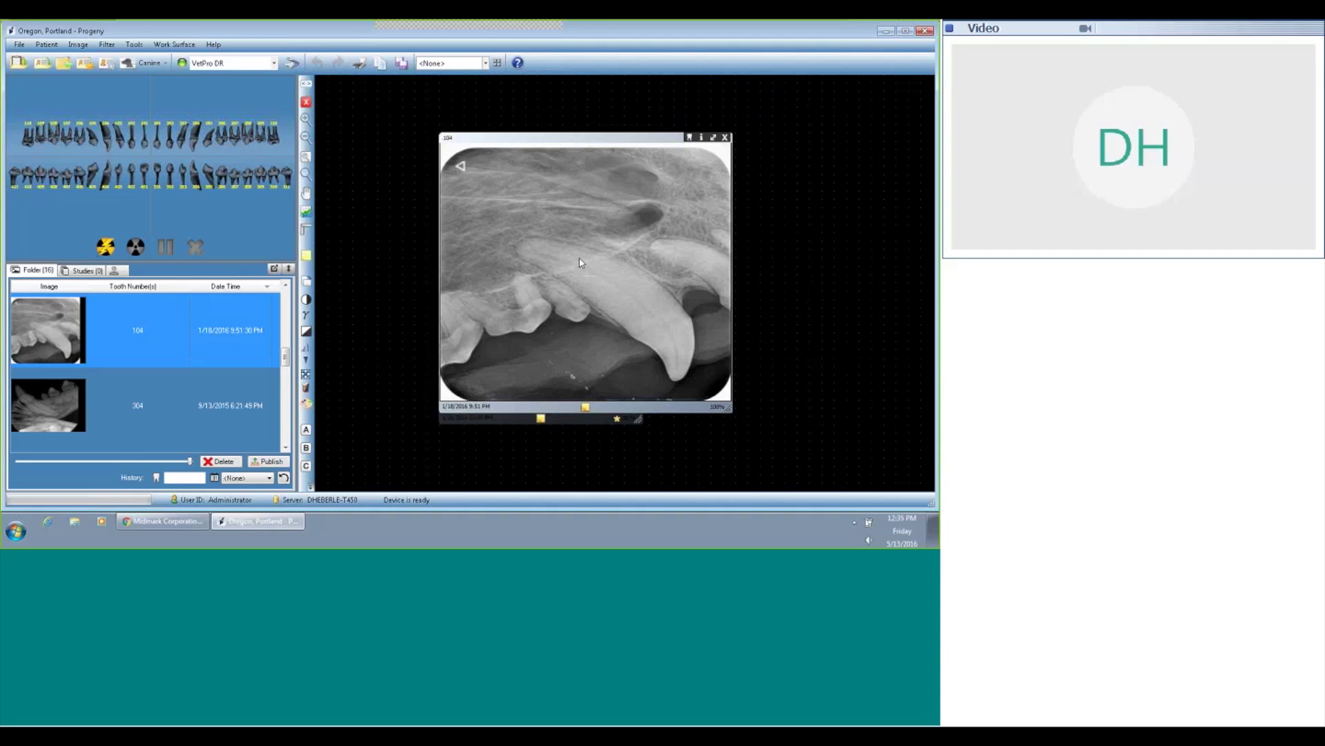
Step: Open the 6/18/2012 3:41 PM radiograph of teeth 409, 410 and 411 from the patient's image folder
{"action": "left_click", "coordinate": [285, 448]}
{"action": "left_click", "coordinate": [285, 447]}
{"action": "left_click", "coordinate": [285, 447]}
{"action": "left_click", "coordinate": [286, 447]}
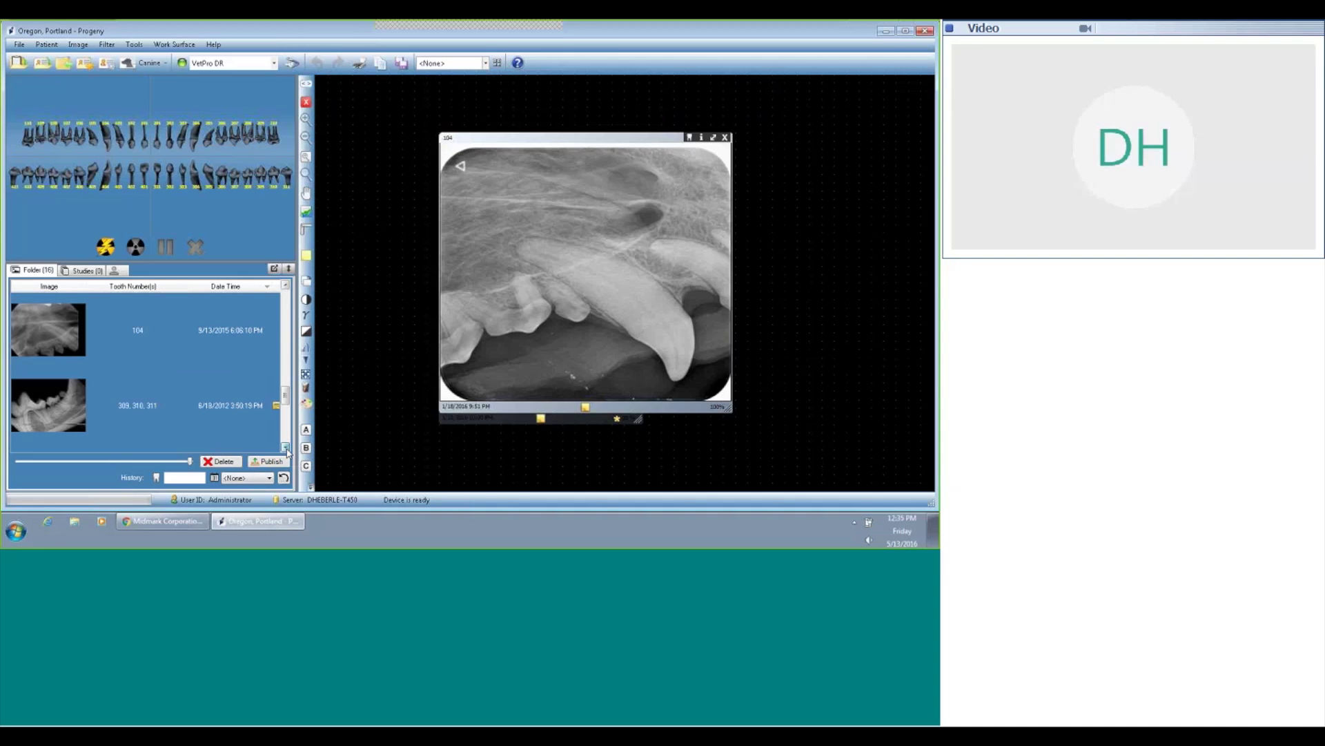
{"action": "left_click", "coordinate": [285, 448]}
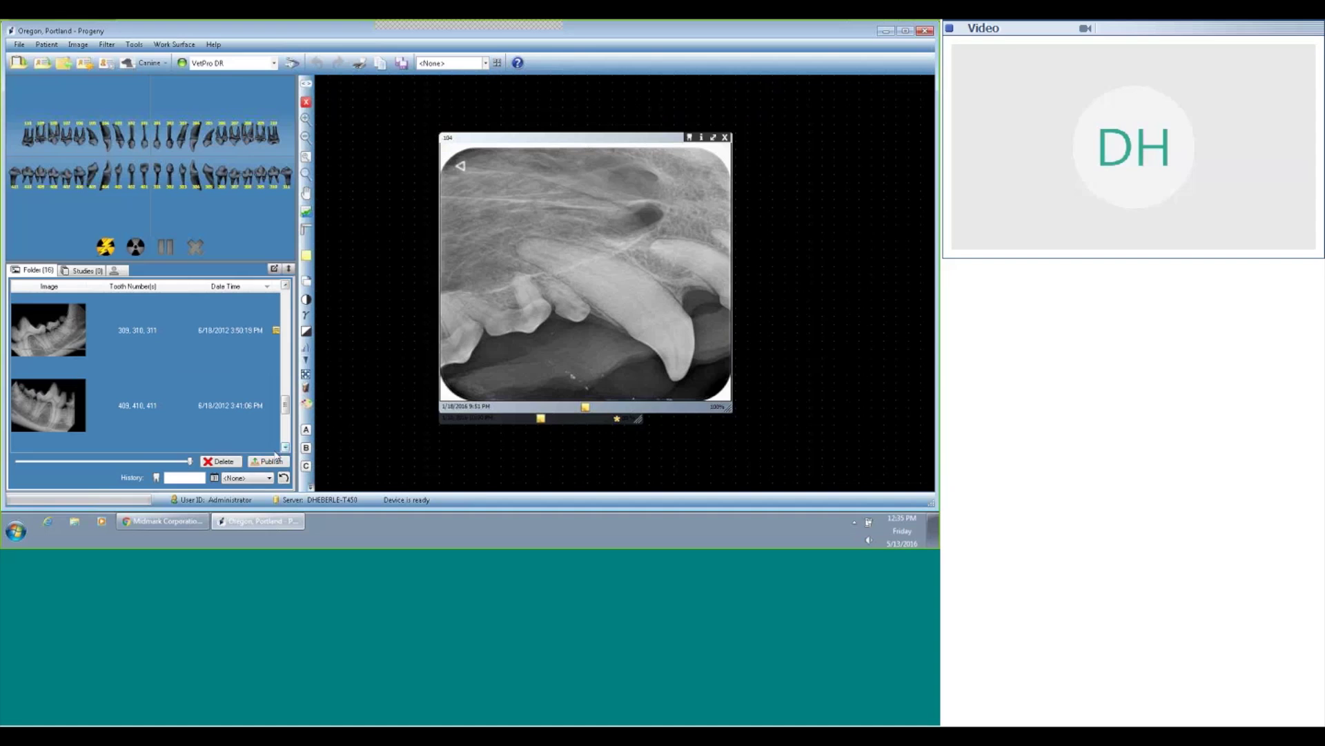
{"action": "left_click", "coordinate": [240, 412]}
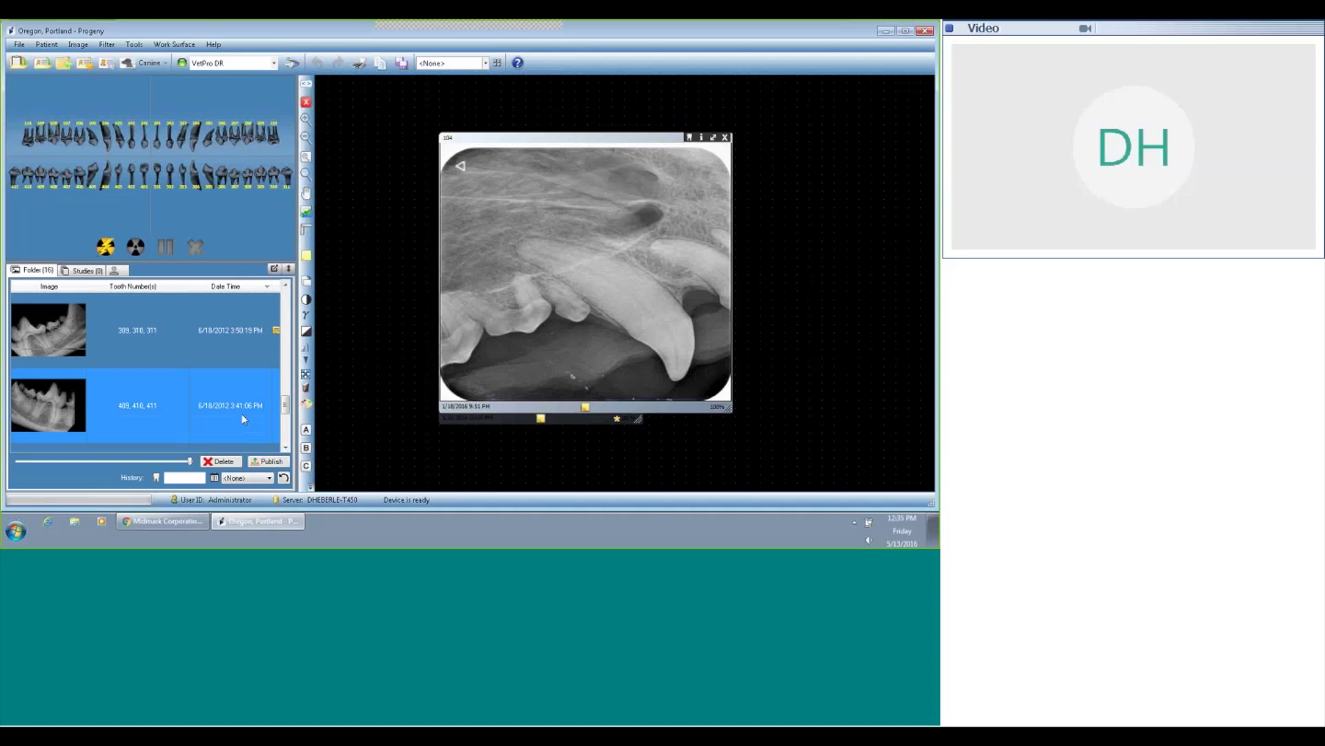
{"action": "double_click", "coordinate": [246, 418]}
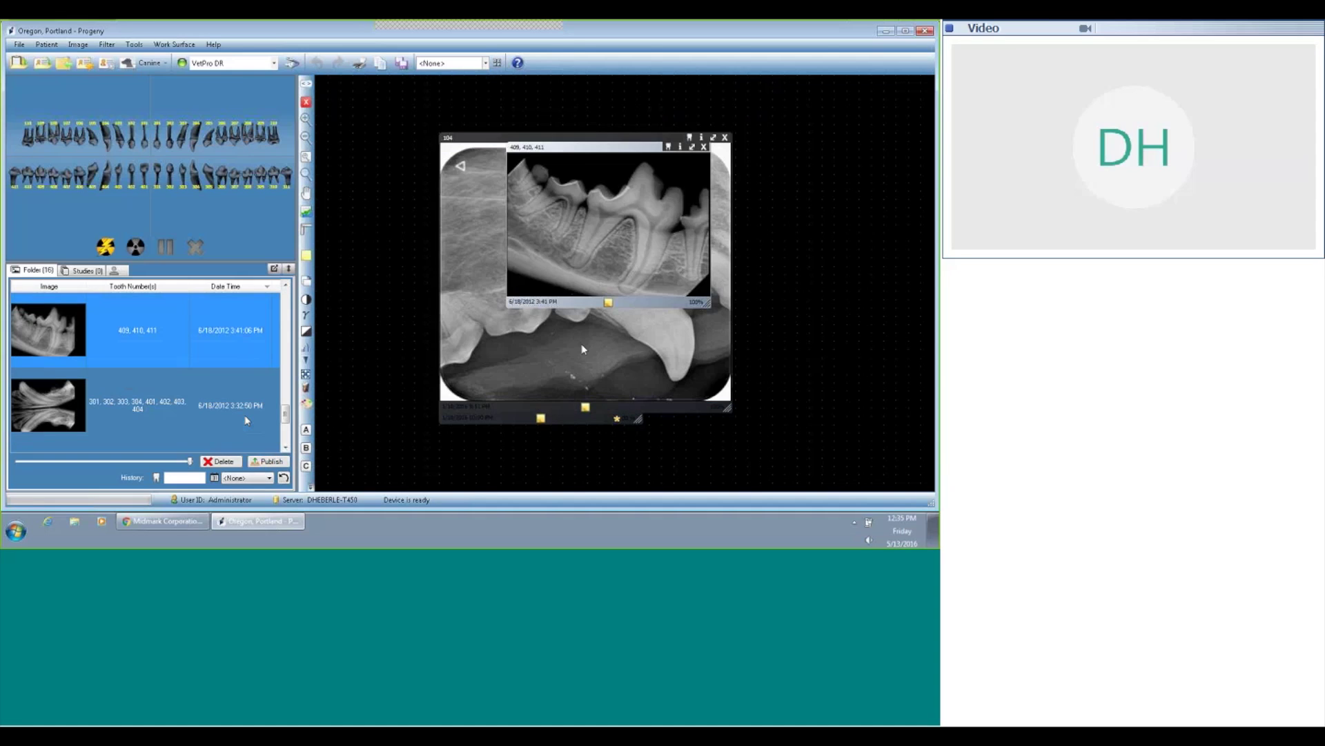
Step: Enlarge the window of the teeth 409, 410, 411 radiograph and arrange it over the tooth 104 image
{"action": "left_click_drag", "start_coordinate": [709, 307], "coordinate": [875, 426]}
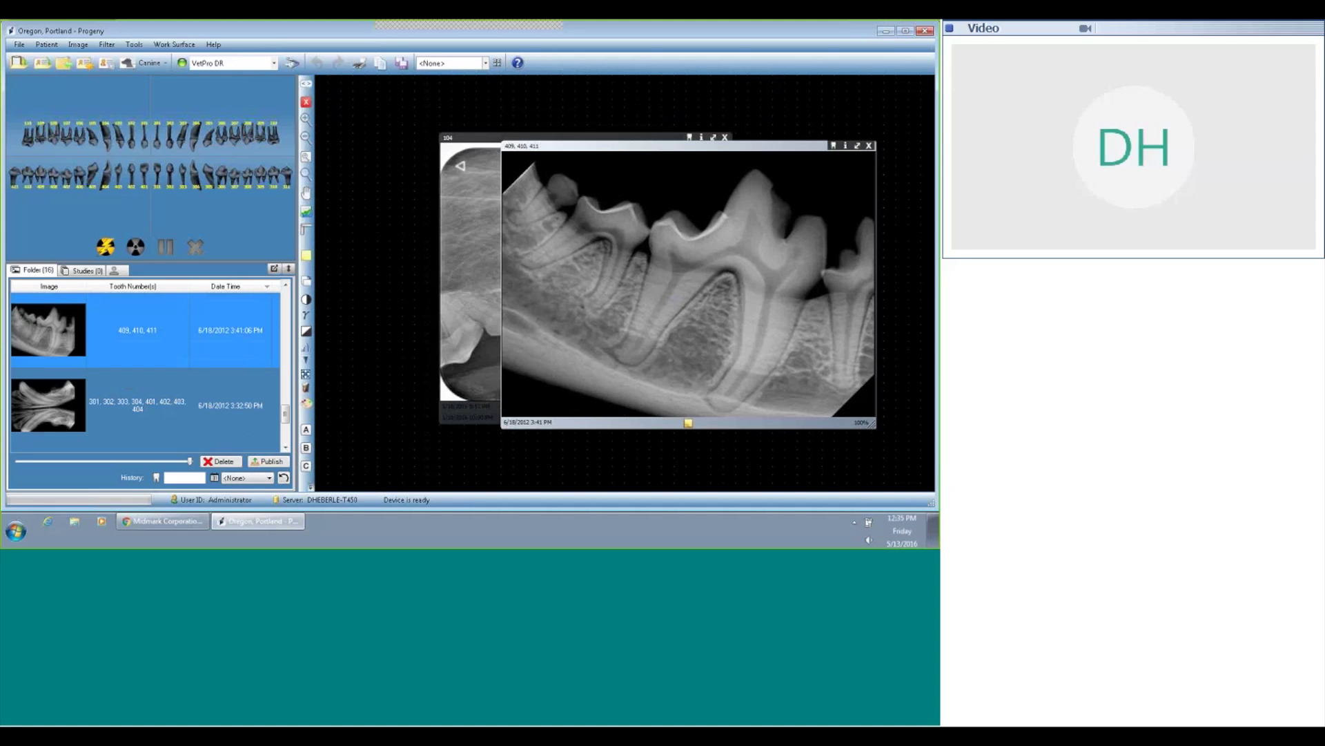
{"action": "left_click_drag", "start_coordinate": [454, 279], "coordinate": [405, 268]}
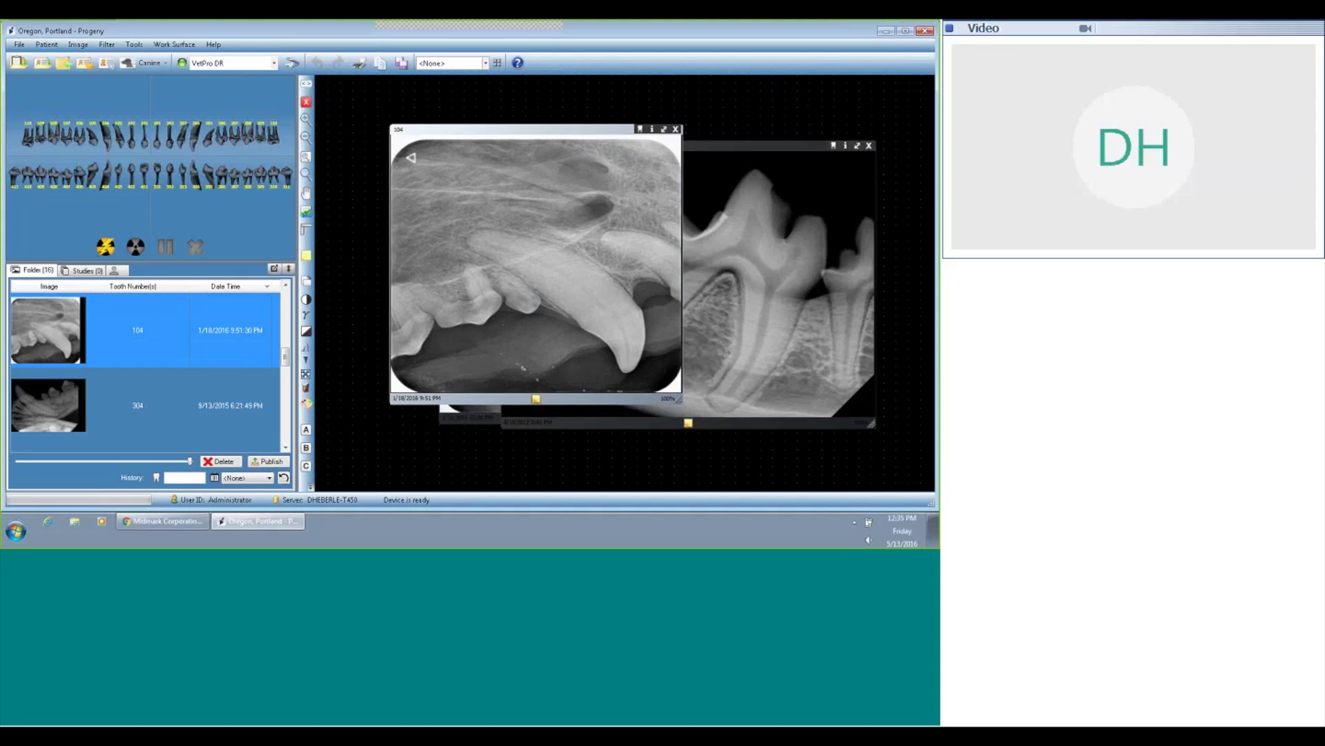
{"action": "left_click_drag", "start_coordinate": [718, 196], "coordinate": [597, 194]}
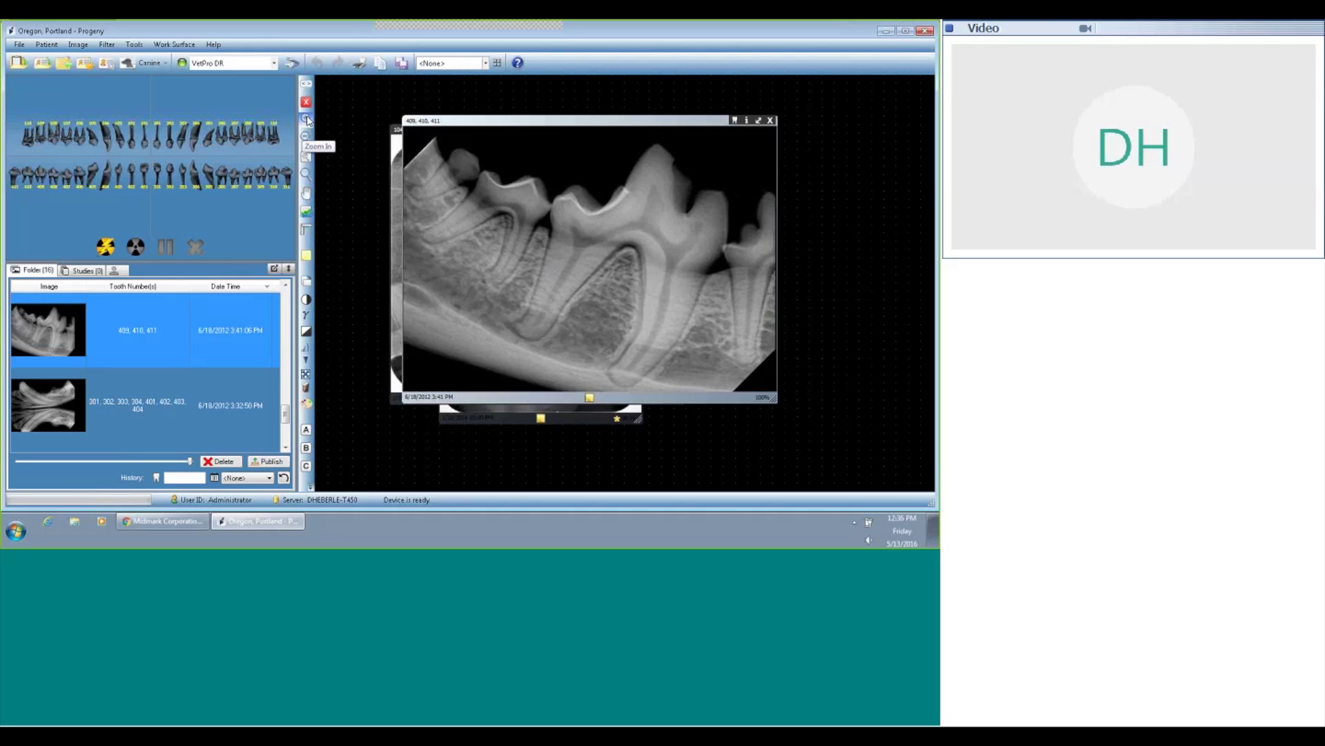
Step: Zoom in on the teeth 409, 410, 411 radiograph and examine the crowns, roots and jawbone across the magnified image
{"action": "left_click", "coordinate": [306, 119]}
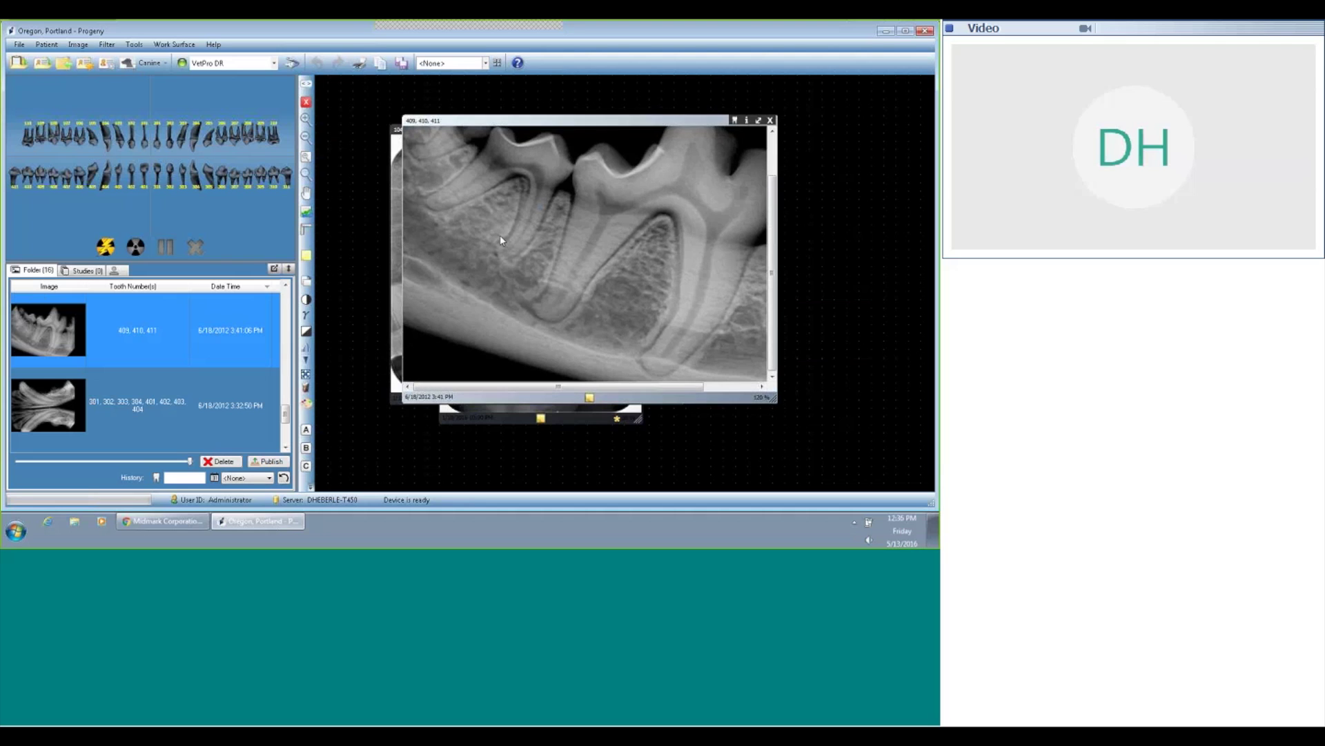
{"action": "left_click", "coordinate": [305, 121]}
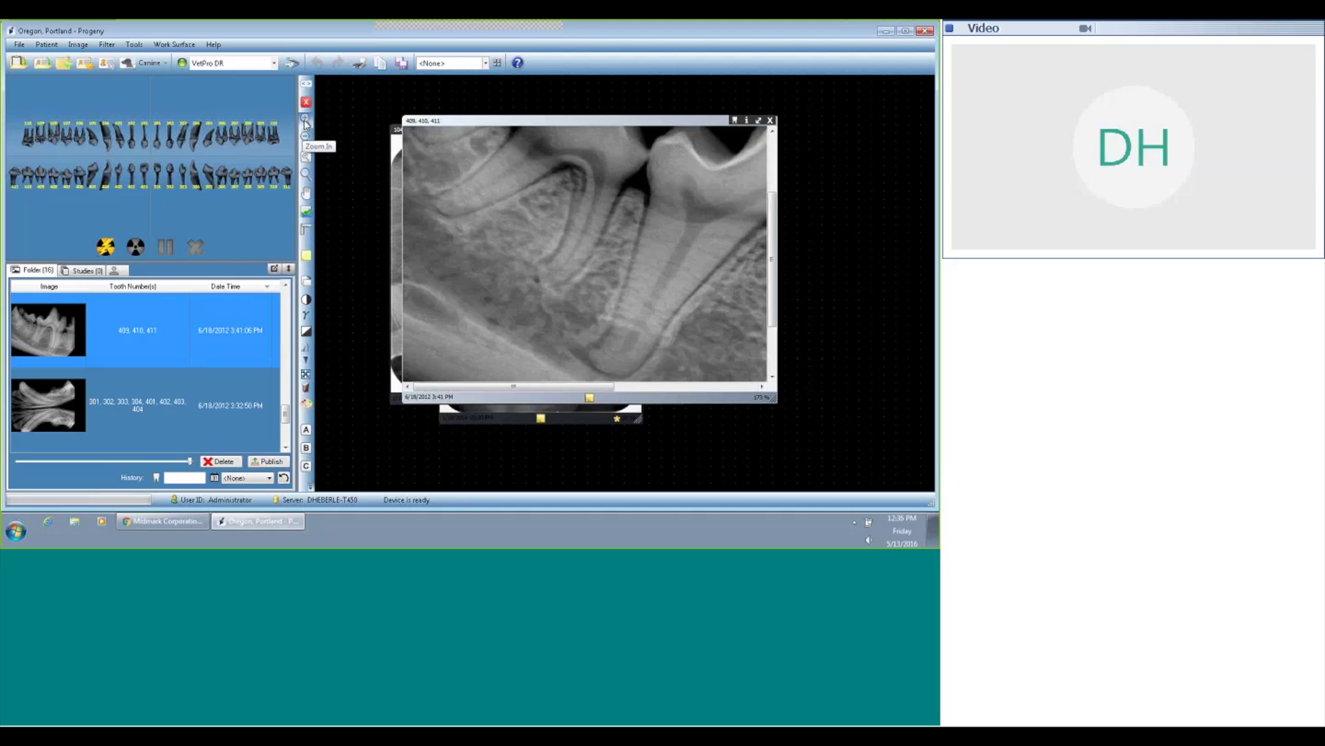
{"action": "left_click", "coordinate": [306, 123]}
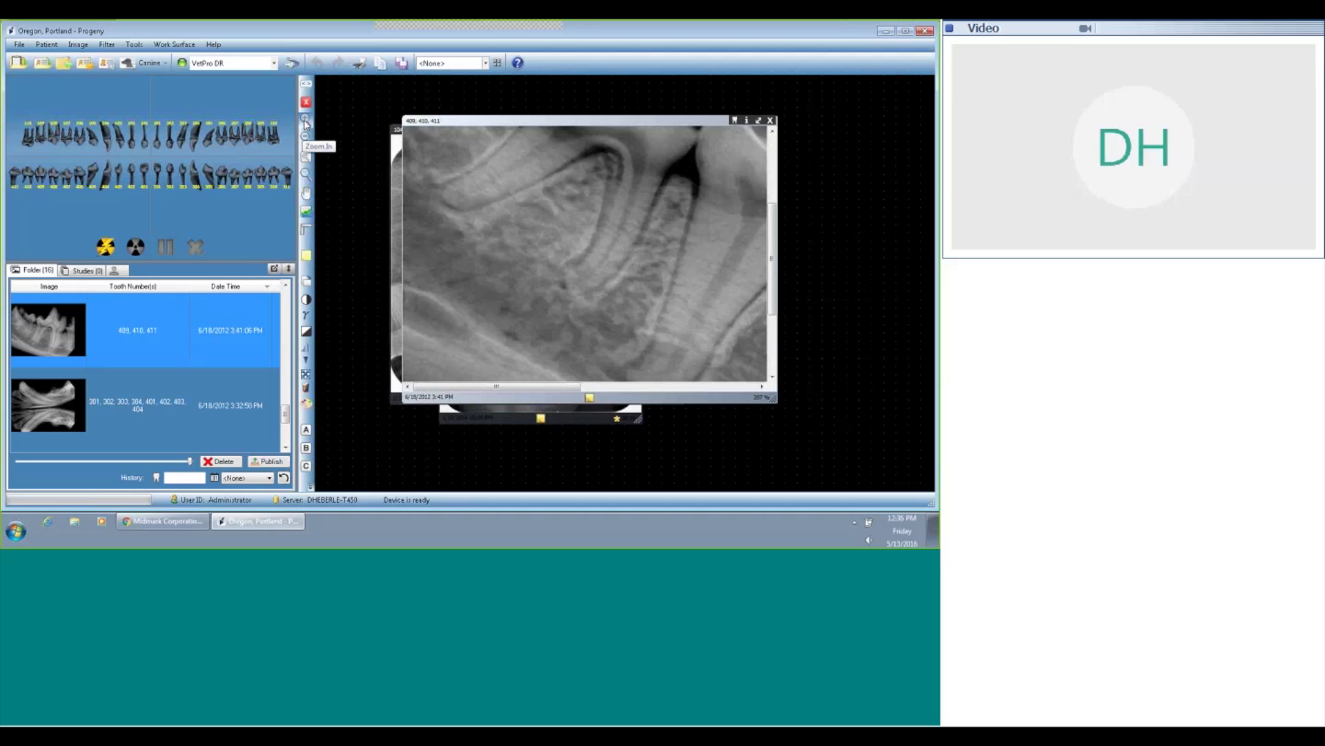
{"action": "left_click_drag", "start_coordinate": [523, 387], "coordinate": [642, 392]}
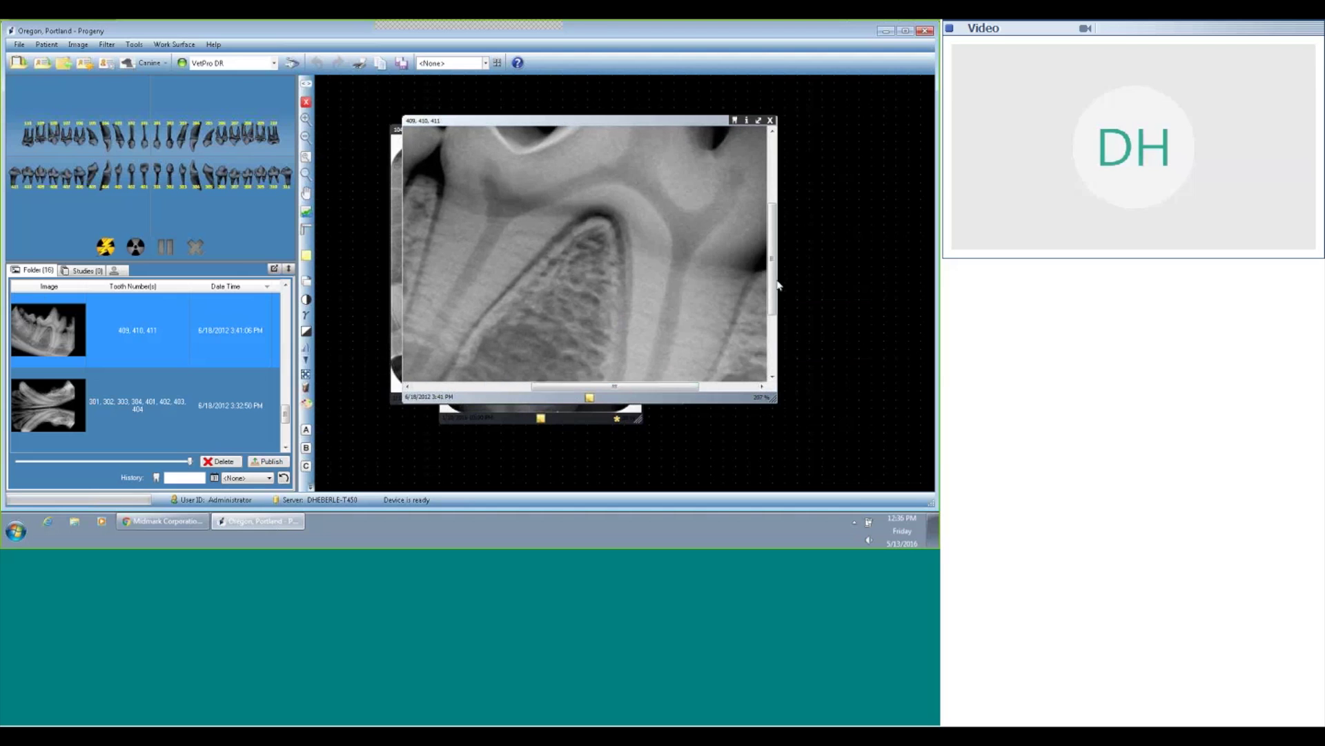
{"action": "scroll", "coordinate": [771, 376], "scroll_direction": "down", "scroll_amount": 5}
{"action": "left_click_drag", "start_coordinate": [614, 387], "coordinate": [488, 398]}
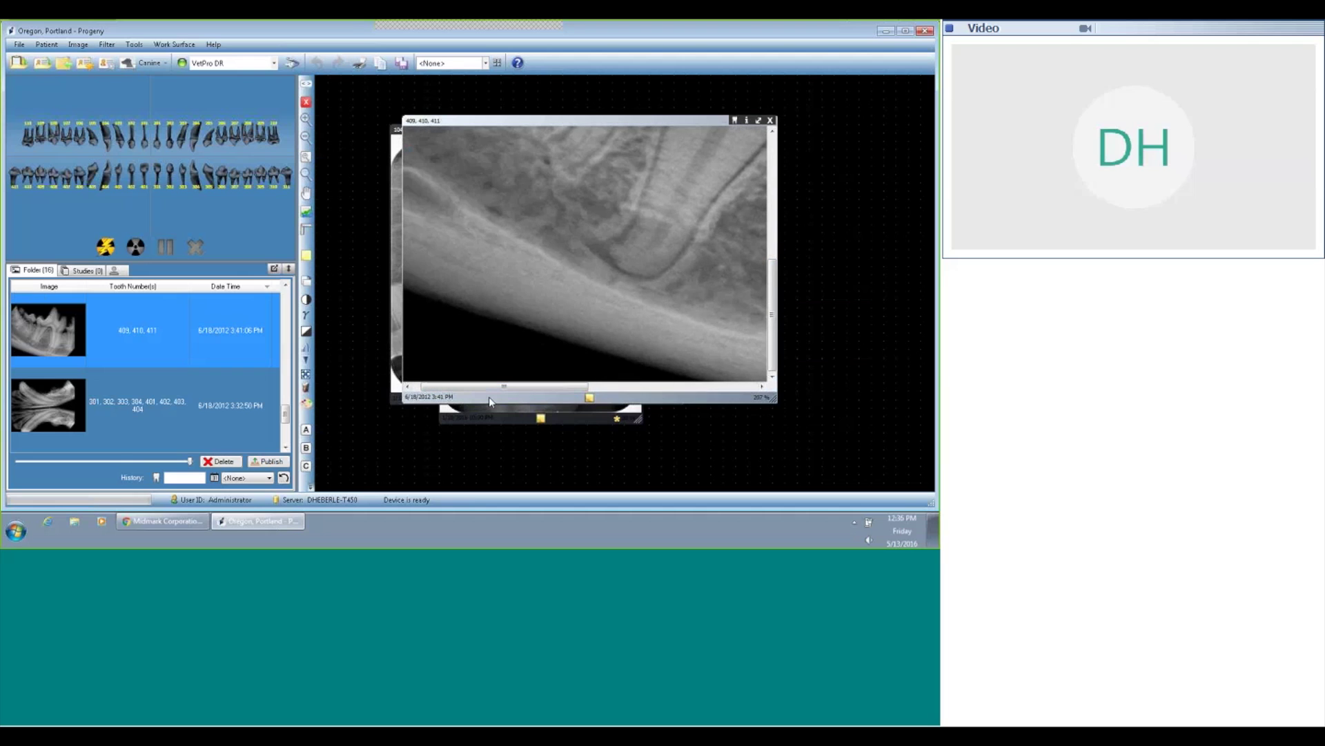
Step: Return the radiograph to 100% zoom and inspect the molars and roots with the magnifying tool
{"action": "left_click", "coordinate": [305, 138]}
{"action": "left_click", "coordinate": [305, 138]}
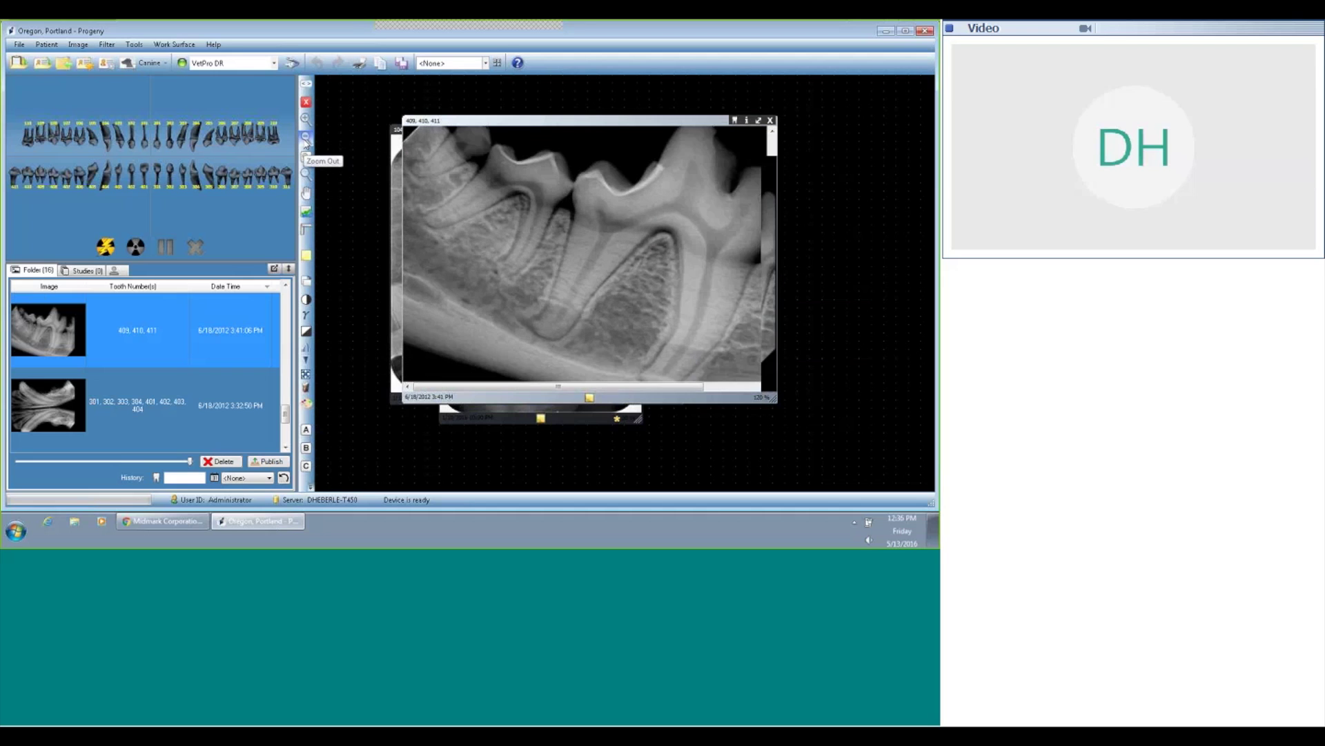
{"action": "left_click", "coordinate": [305, 138]}
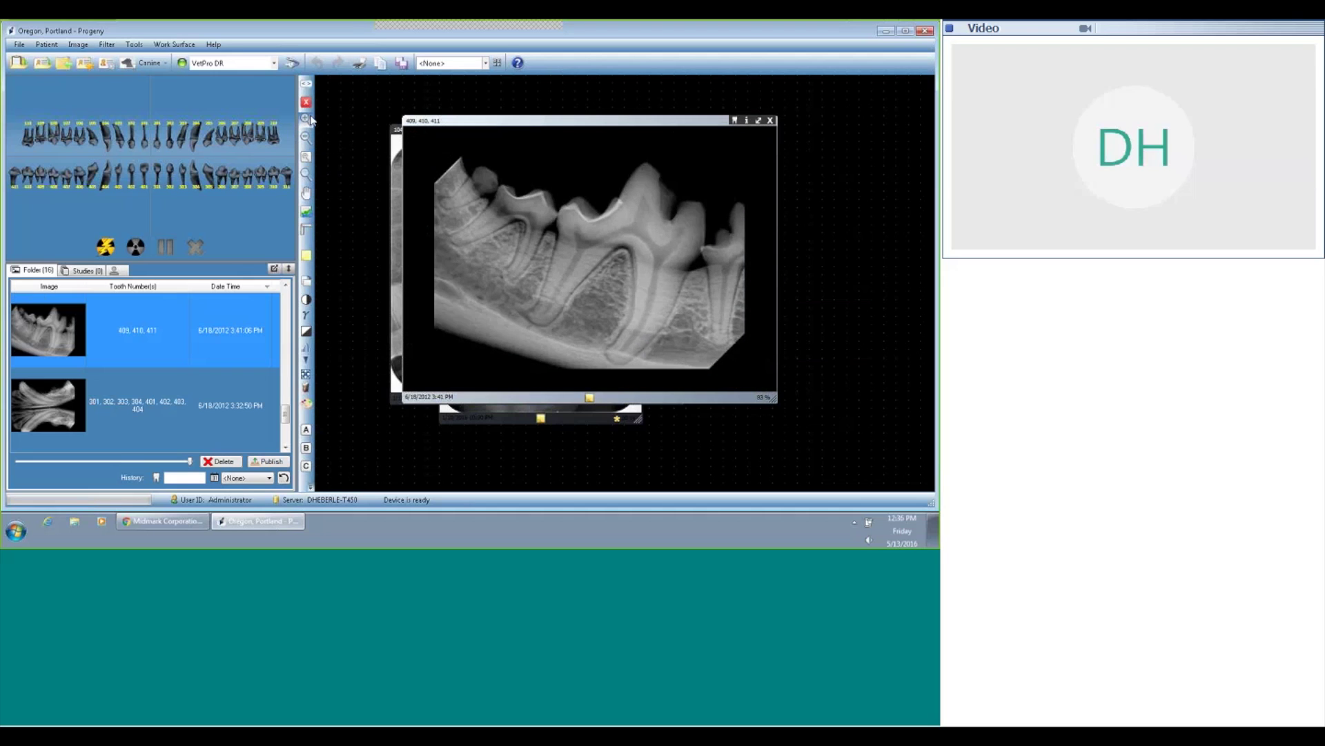
{"action": "left_click", "coordinate": [308, 122]}
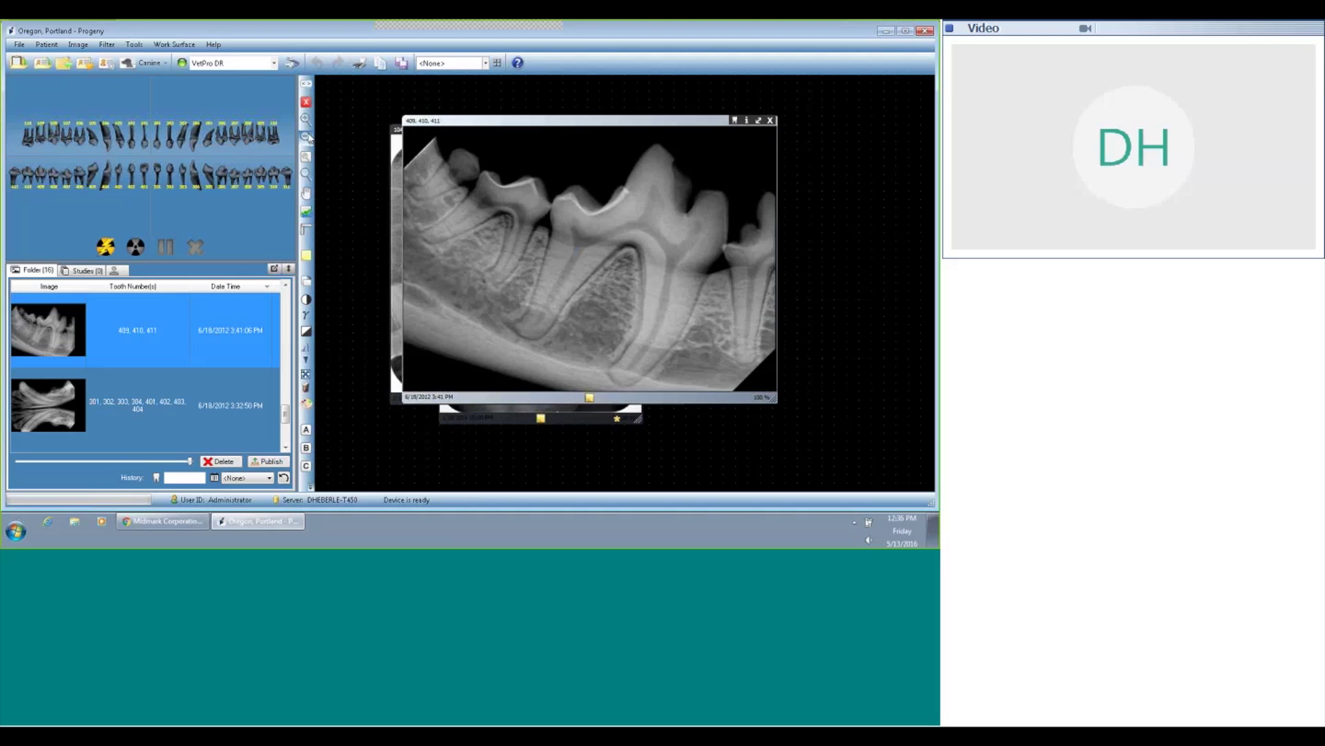
{"action": "left_click", "coordinate": [306, 176]}
{"action": "left_click_drag", "start_coordinate": [461, 205], "coordinate": [573, 299]}
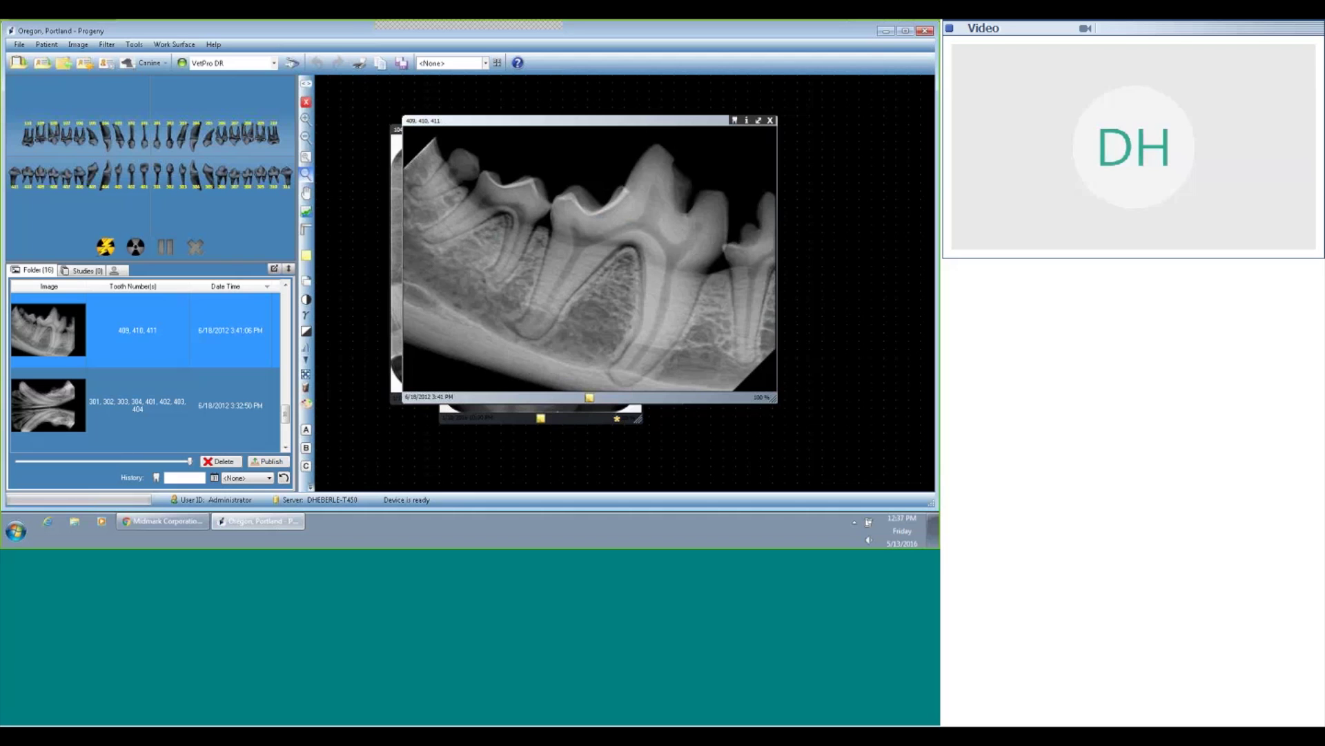
Step: Annotate the radiograph with a line pointing to the molar's root tip and a text box below it reading "fjkfs;djfks"
{"action": "left_click", "coordinate": [306, 231]}
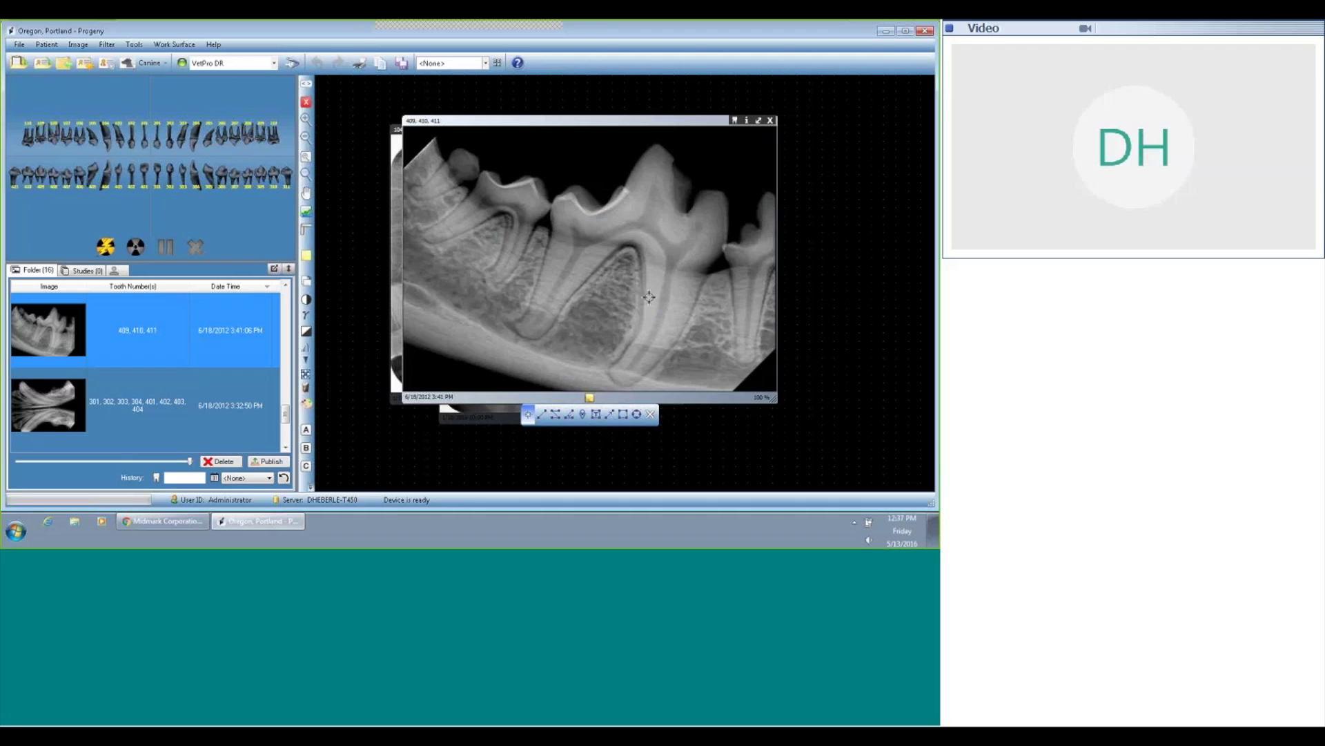
{"action": "left_click", "coordinate": [608, 415]}
{"action": "left_click_drag", "start_coordinate": [509, 324], "coordinate": [474, 351]}
{"action": "left_click", "coordinate": [597, 416]}
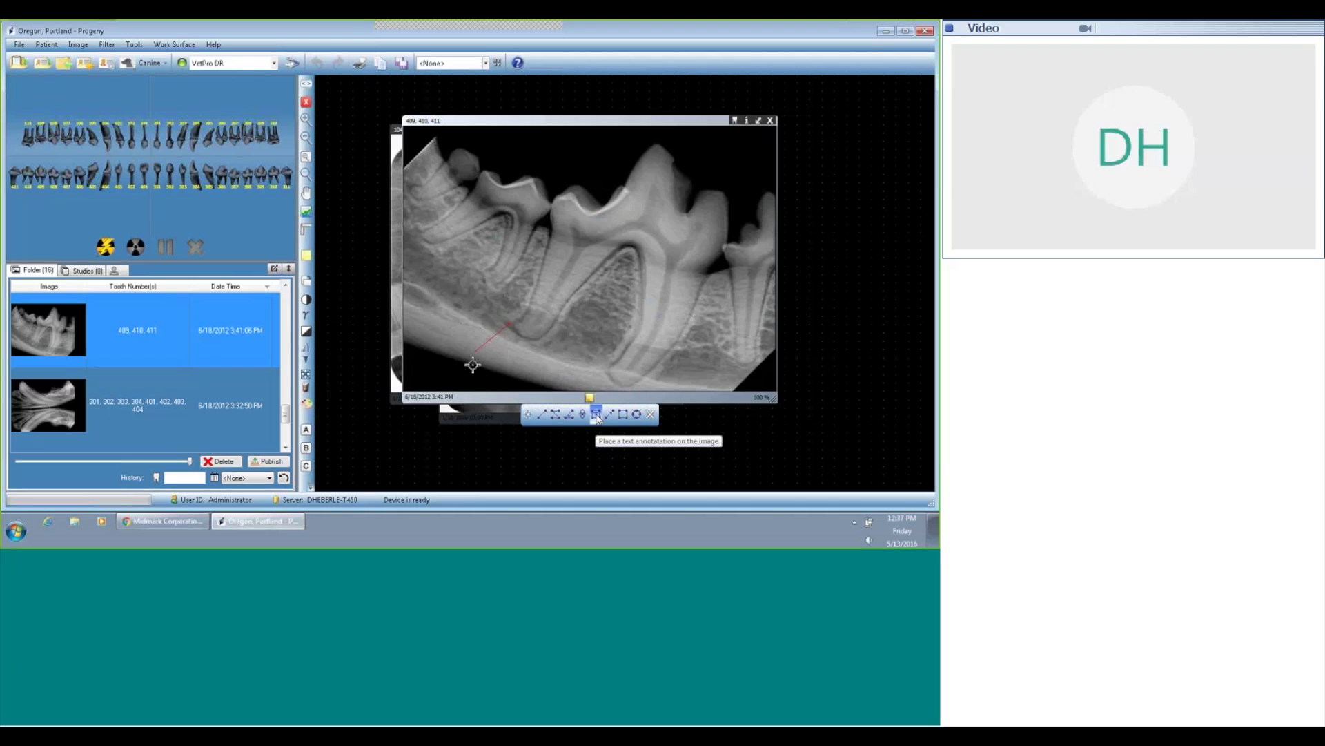
{"action": "left_click_drag", "start_coordinate": [414, 351], "coordinate": [514, 391]}
{"action": "type", "text": "fjkfs;djfks"}
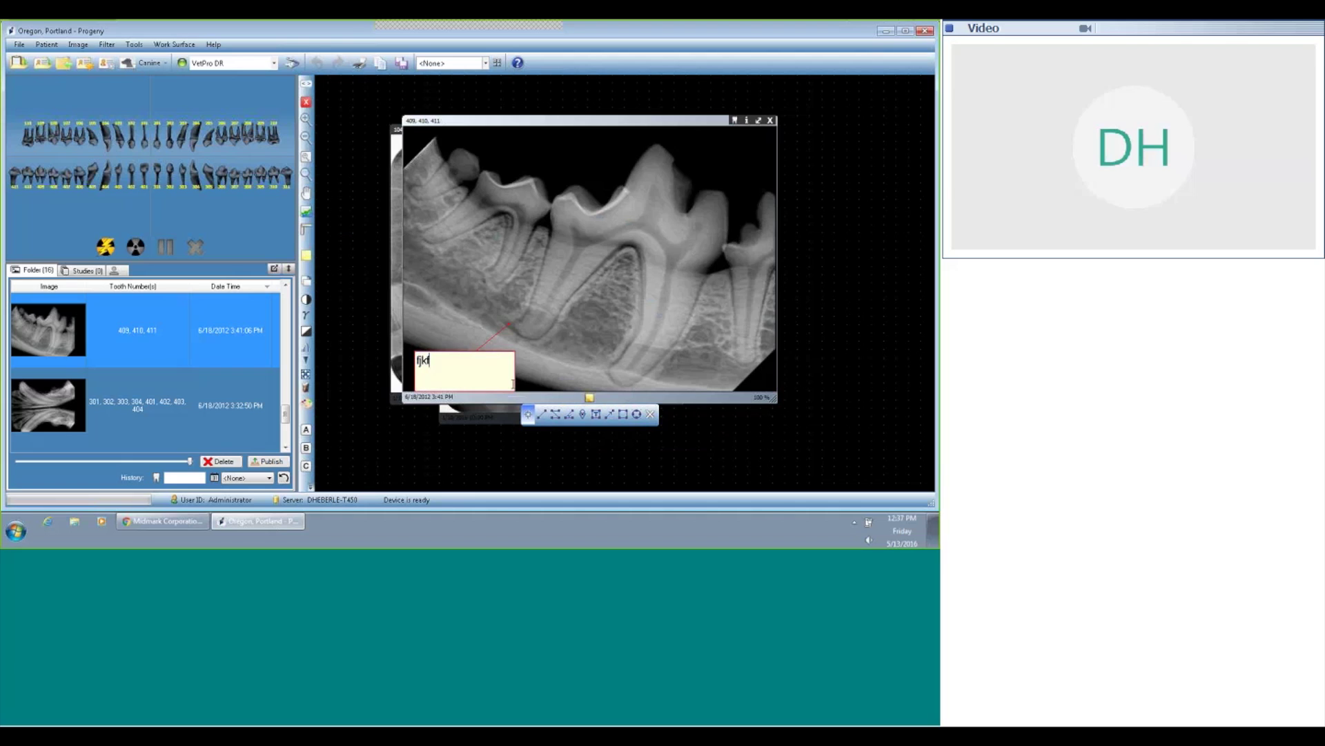
{"action": "key", "text": "Return"}
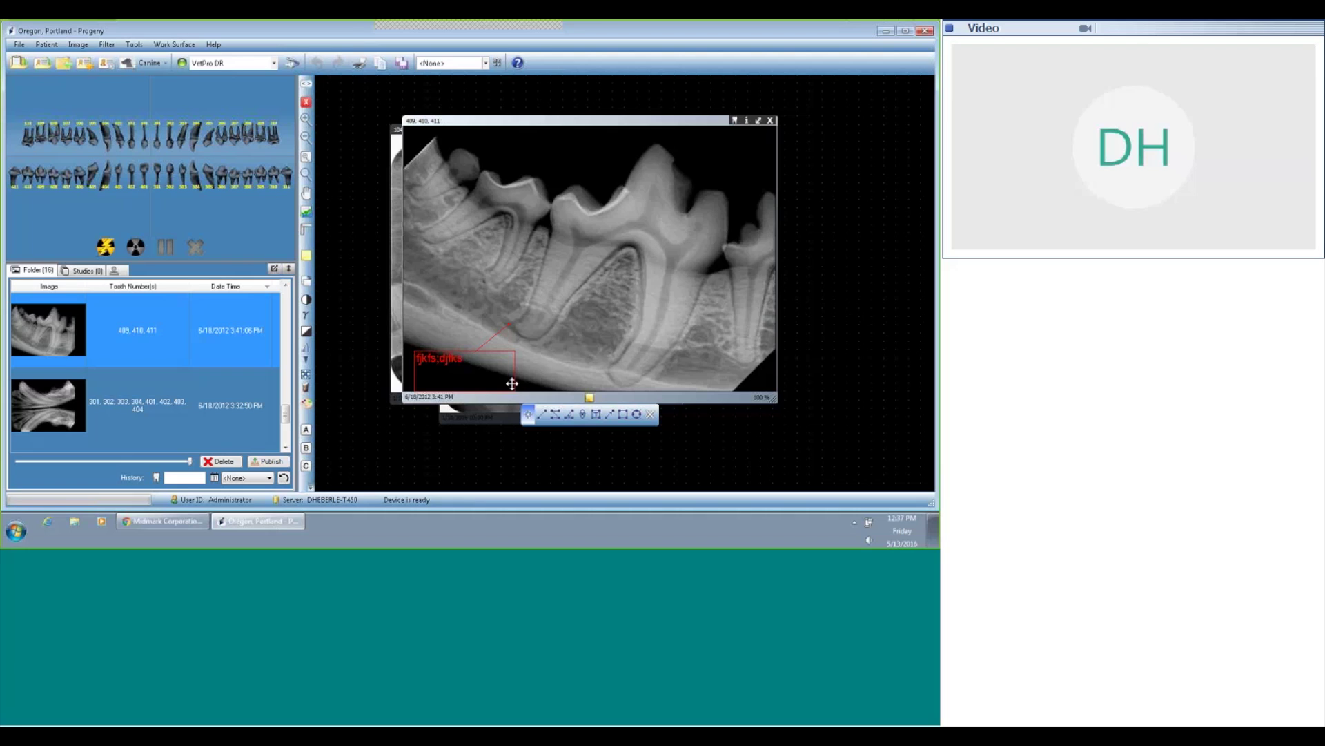
Step: Draw an ellipse annotation over the middle teeth, reshape it, and move it onto the large molar's root fork
{"action": "left_click", "coordinate": [636, 414]}
{"action": "mouse_move", "coordinate": [534, 214]}
{"action": "left_mouse_down"}
{"action": "mouse_move", "coordinate": [591, 250]}
{"action": "mouse_move", "coordinate": [600, 276]}
{"action": "left_mouse_up"}
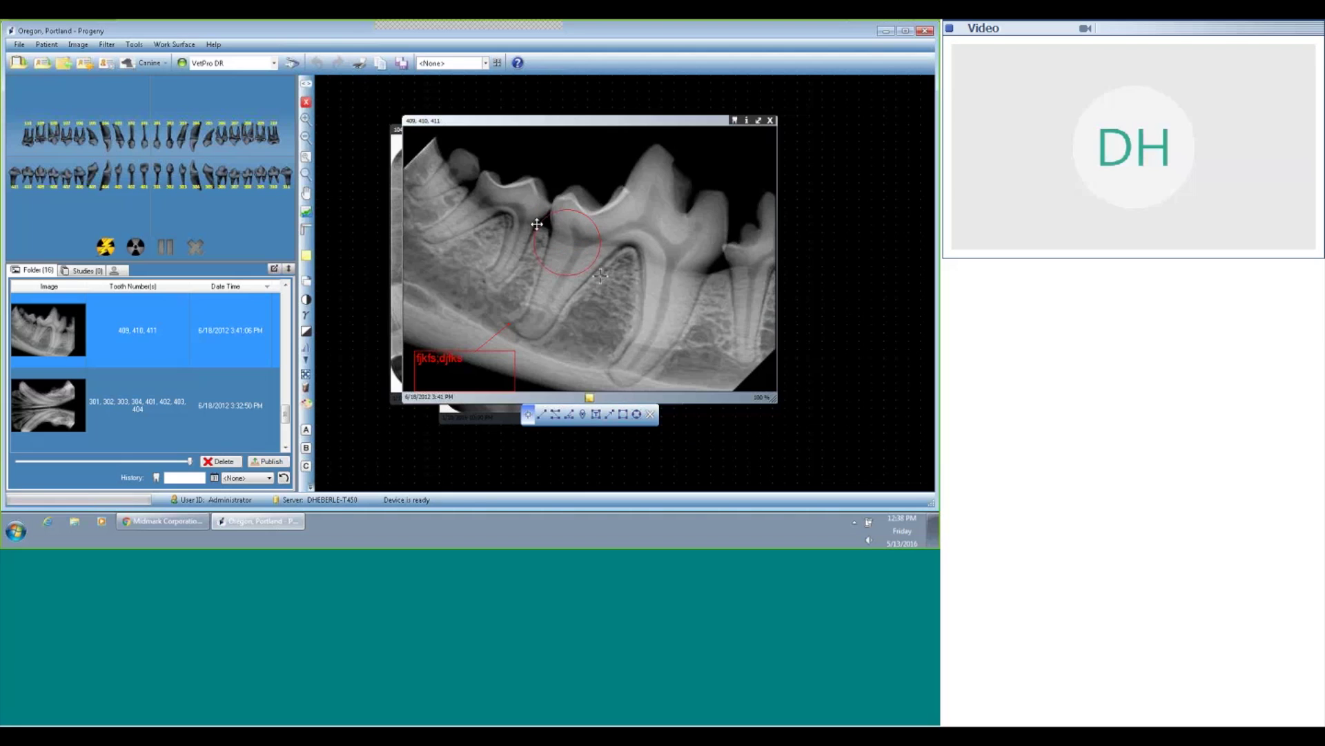
{"action": "mouse_move", "coordinate": [536, 248]}
{"action": "left_mouse_down"}
{"action": "mouse_move", "coordinate": [510, 232]}
{"action": "mouse_move", "coordinate": [543, 286]}
{"action": "left_mouse_up"}
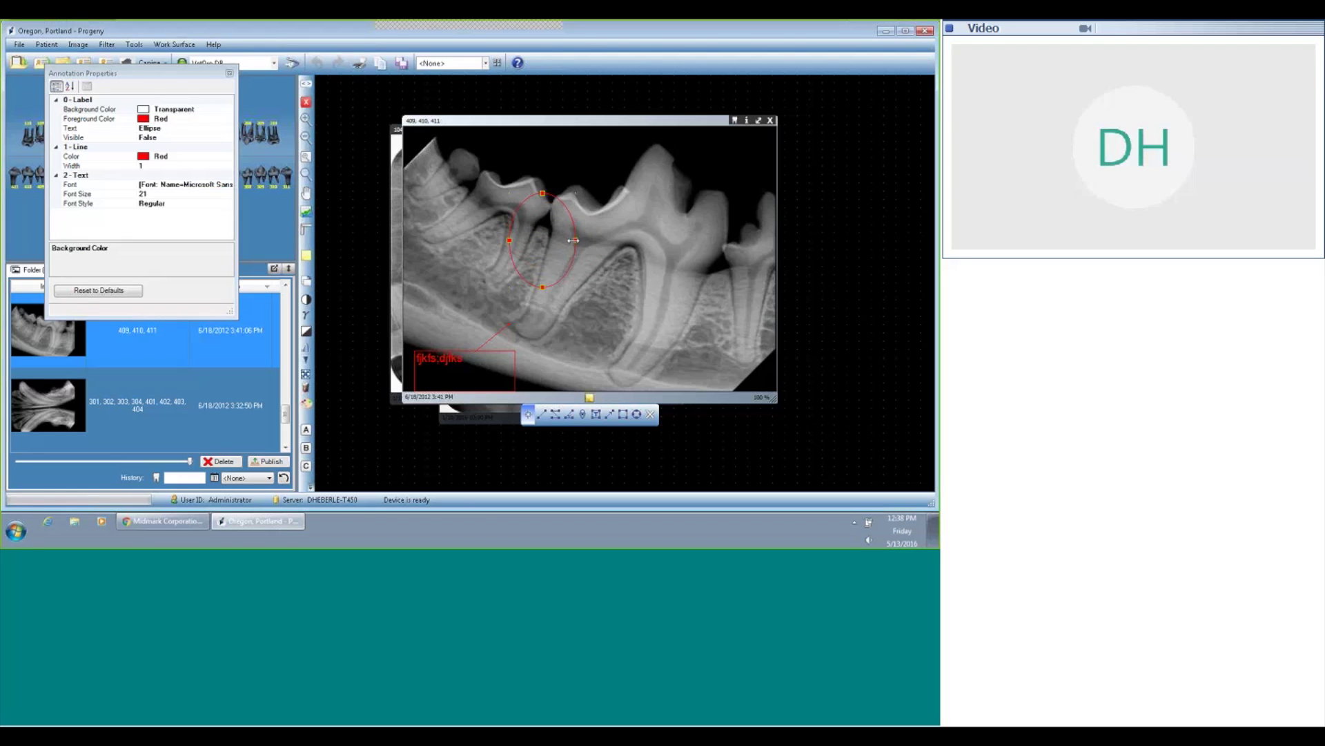
{"action": "left_click_drag", "start_coordinate": [575, 240], "coordinate": [616, 240]}
{"action": "left_click", "coordinate": [562, 193]}
{"action": "mouse_move", "coordinate": [562, 193]}
{"action": "left_mouse_down"}
{"action": "mouse_move", "coordinate": [563, 179]}
{"action": "mouse_move", "coordinate": [490, 208]}
{"action": "mouse_move", "coordinate": [434, 209]}
{"action": "mouse_move", "coordinate": [491, 248]}
{"action": "mouse_move", "coordinate": [562, 258]}
{"action": "mouse_move", "coordinate": [580, 219]}
{"action": "mouse_move", "coordinate": [565, 222]}
{"action": "left_mouse_up"}
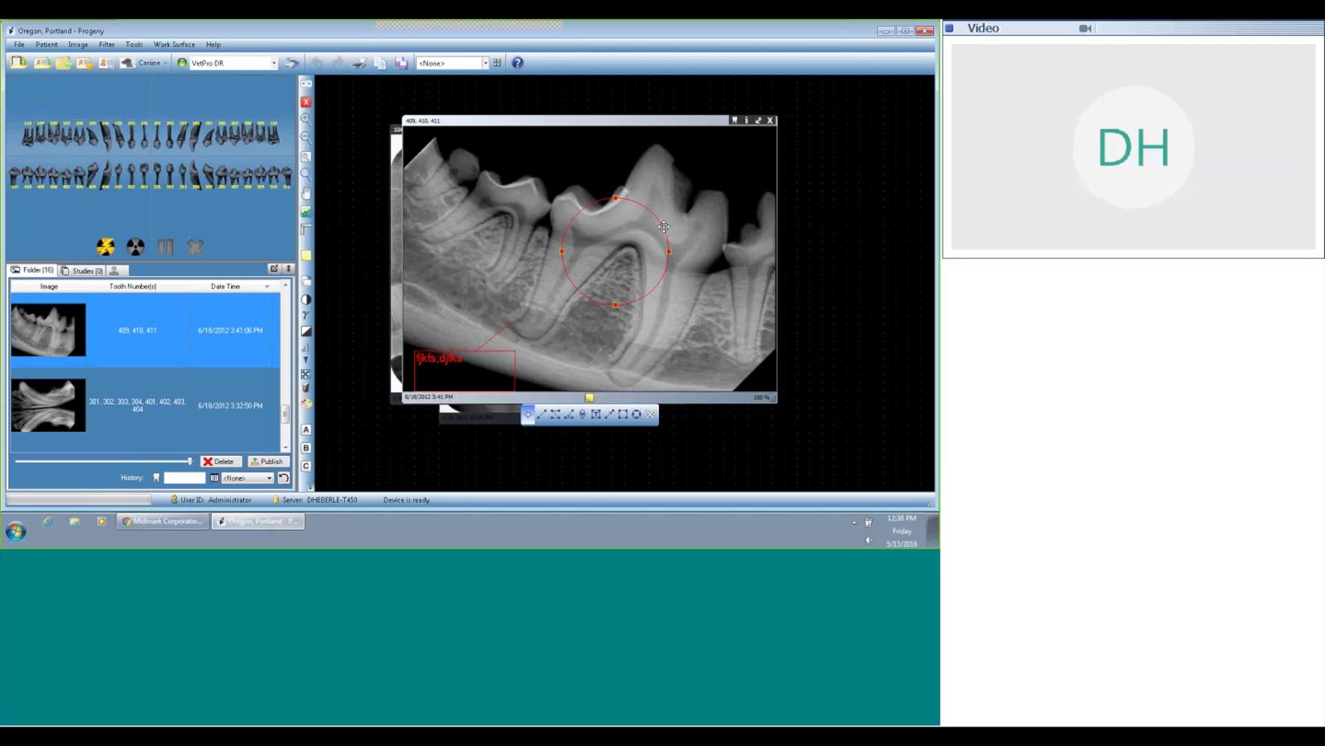
{"action": "left_click_drag", "start_coordinate": [663, 226], "coordinate": [676, 233]}
Step: Measure a distance across the rearmost molar on the radiograph, and close the annotation tools
{"action": "left_click", "coordinate": [542, 414]}
{"action": "mouse_move", "coordinate": [440, 231]}
{"action": "left_mouse_down"}
{"action": "mouse_move", "coordinate": [479, 223]}
{"action": "mouse_move", "coordinate": [494, 199]}
{"action": "left_mouse_up"}
{"action": "left_click", "coordinate": [650, 414]}
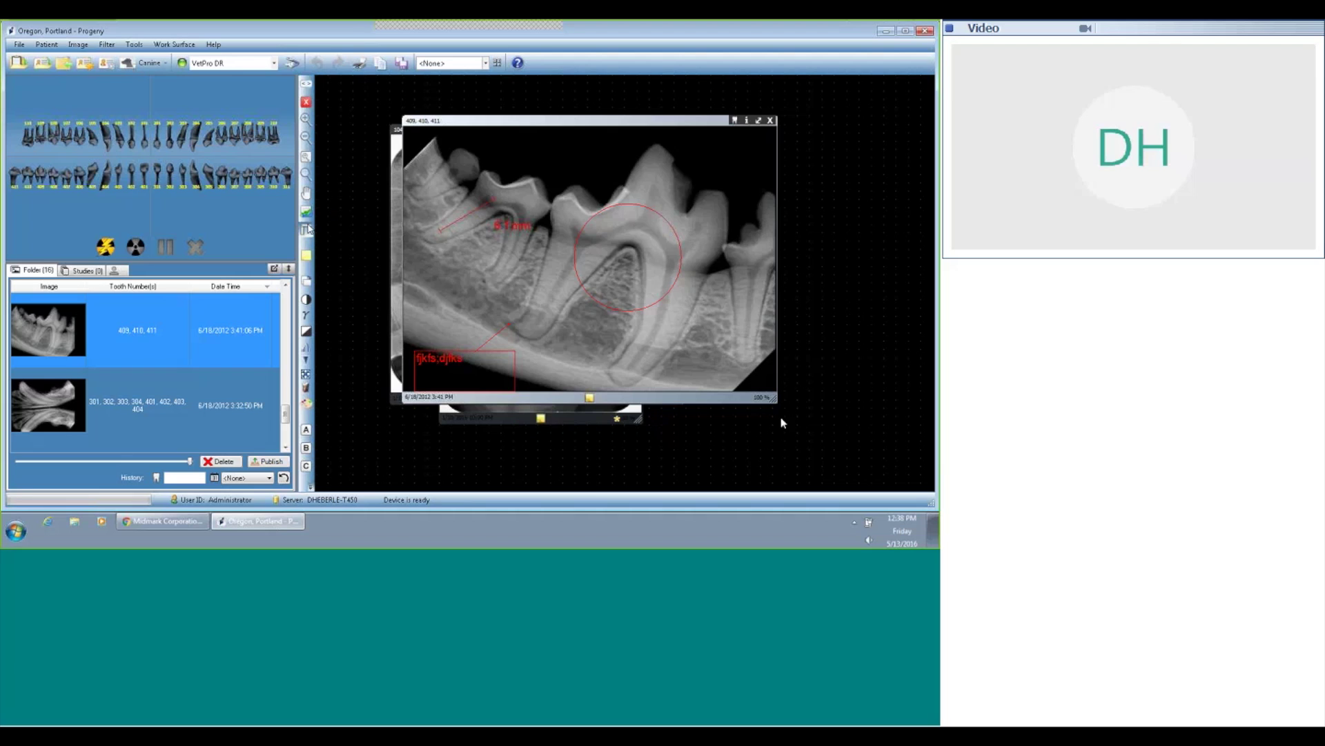
Step: Delete the ellipse and the measurement line from the radiograph, keeping the pointer line and text annotation
{"action": "left_click", "coordinate": [307, 231]}
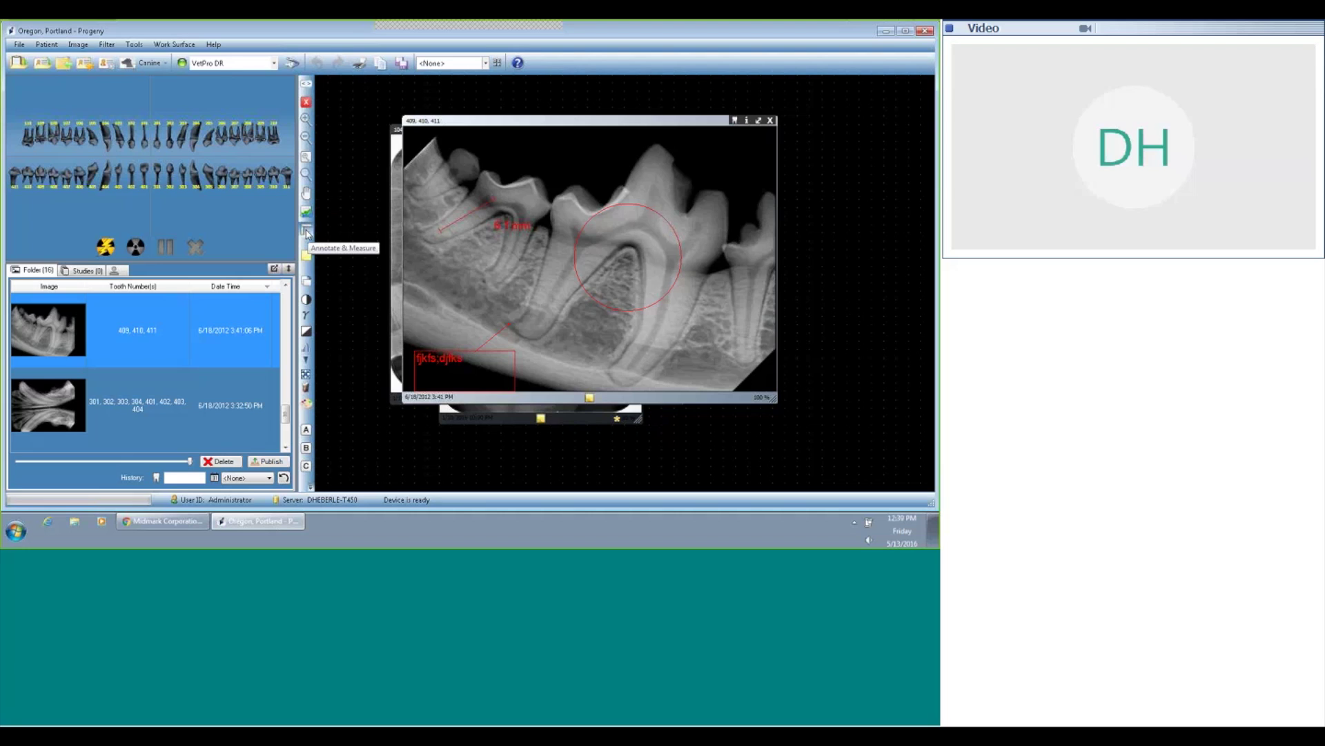
{"action": "left_click", "coordinate": [308, 234]}
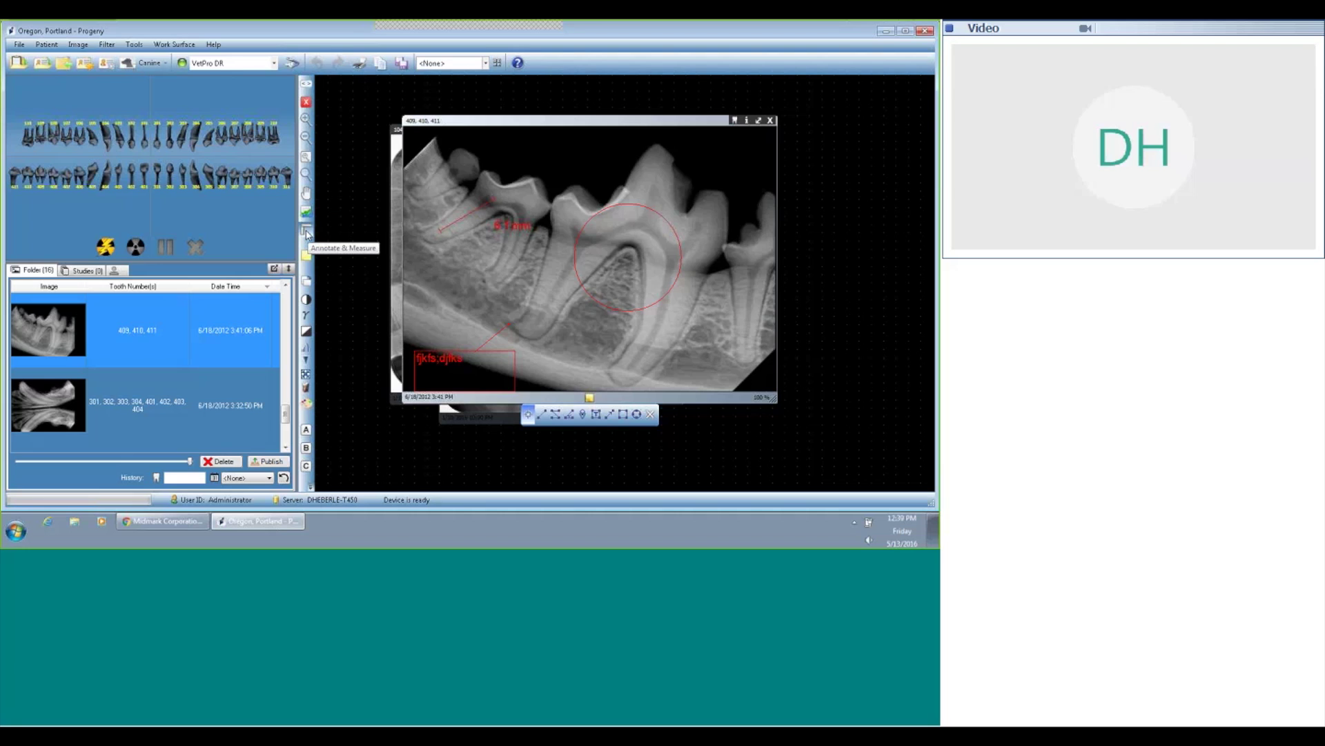
{"action": "left_click", "coordinate": [615, 308]}
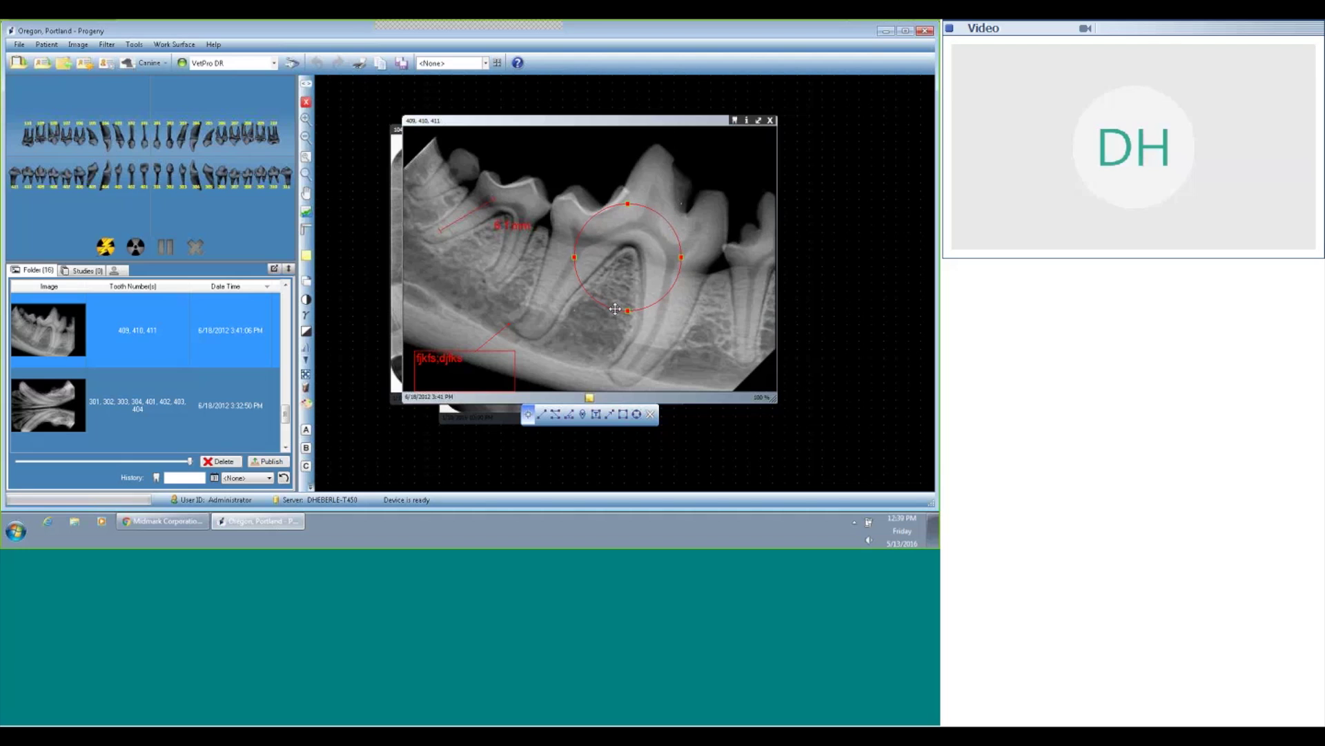
{"action": "key", "text": "Delete"}
{"action": "left_click", "coordinate": [473, 210]}
{"action": "key", "text": "Delete"}
{"action": "left_click", "coordinate": [651, 416]}
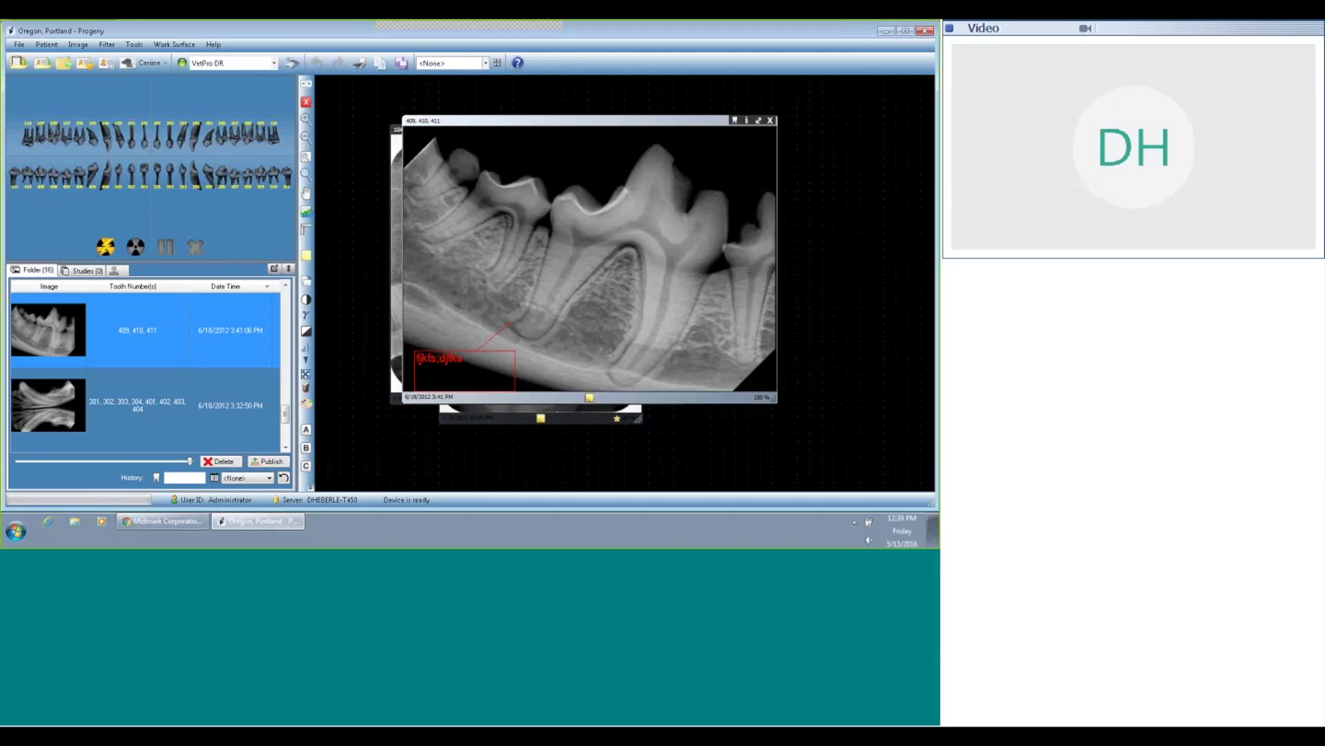
Step: Add the note "fkdfkdofjklsfmkds;lfmsdlk" to the teeth 409, 410, 411 radiograph and collapse the note area
{"action": "left_click", "coordinate": [590, 398]}
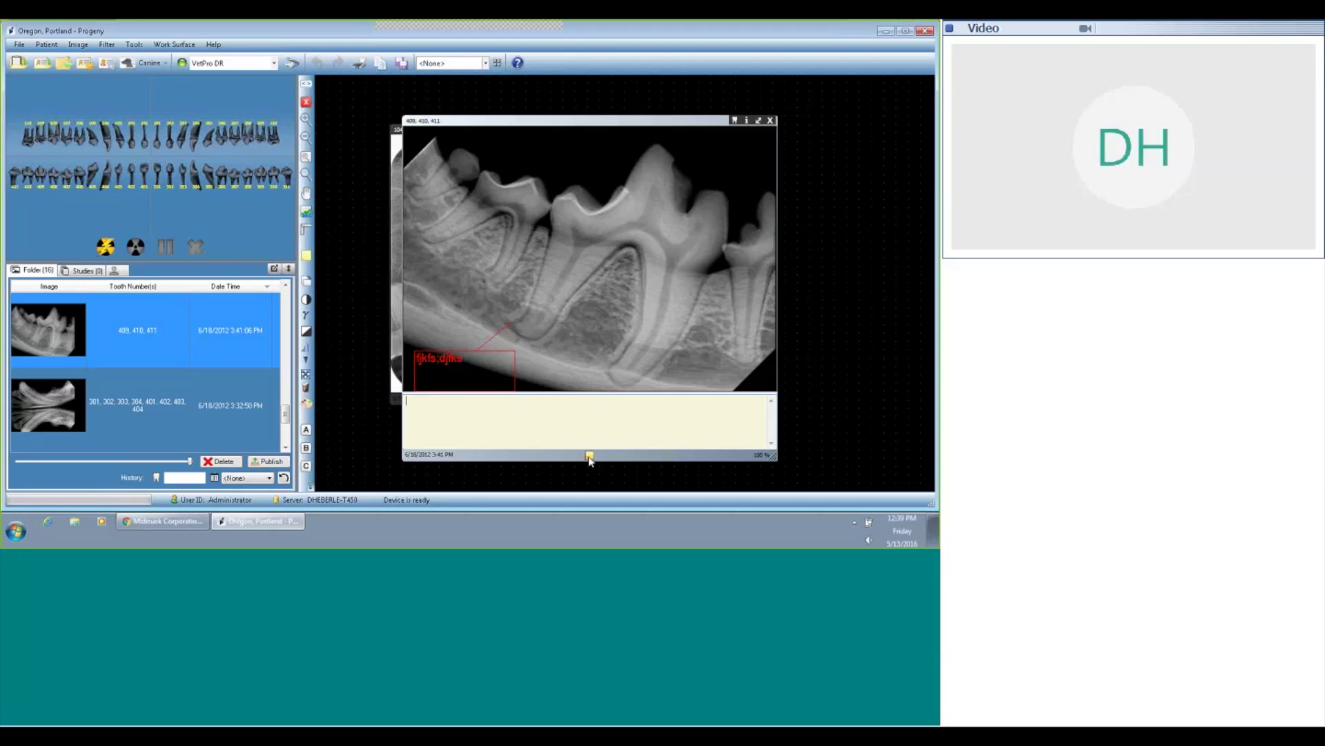
{"action": "left_click", "coordinate": [589, 456]}
{"action": "left_click", "coordinate": [590, 398]}
{"action": "type", "text": "fkdfkdofjklsfmkds;lfmsdlk"}
{"action": "left_click", "coordinate": [590, 456]}
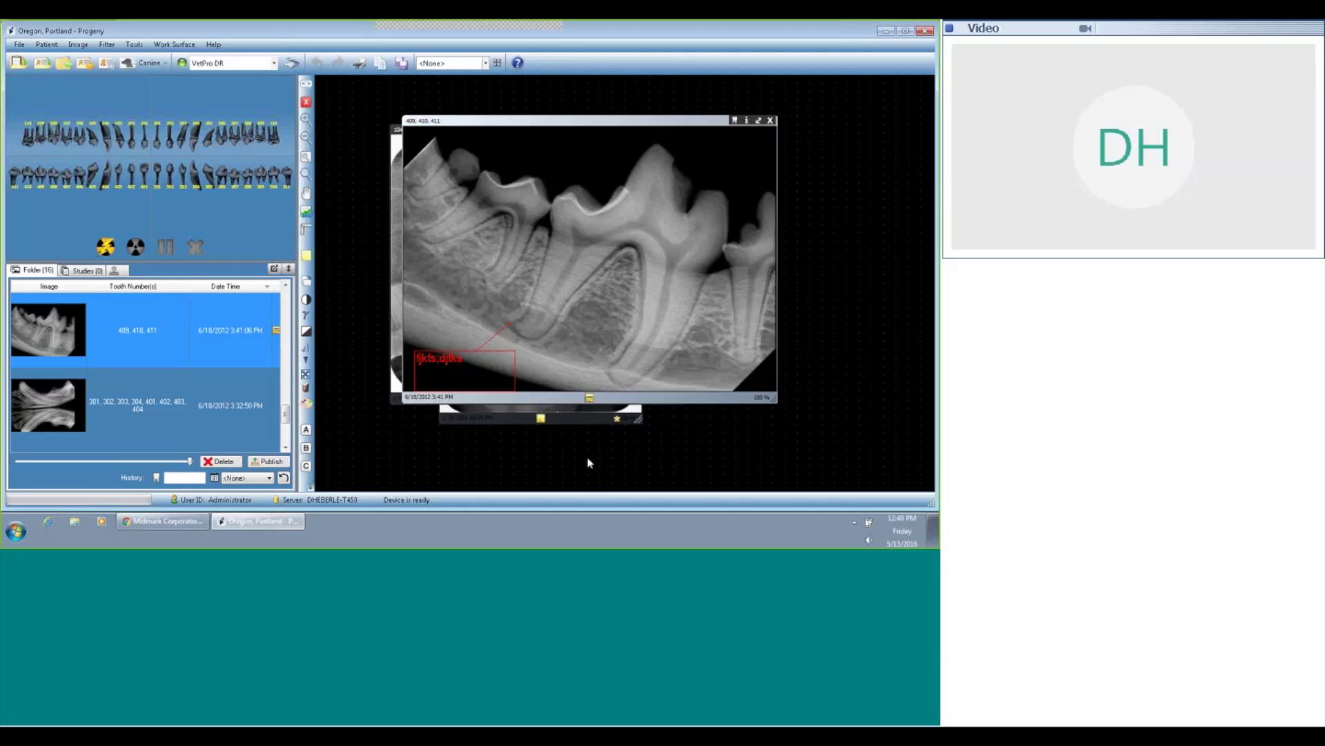
Step: Rotate the annotated radiograph through a full turn in 90° increments
{"action": "left_click", "coordinate": [307, 298]}
{"action": "left_click", "coordinate": [306, 298]}
{"action": "left_click", "coordinate": [307, 298]}
{"action": "left_click", "coordinate": [306, 297]}
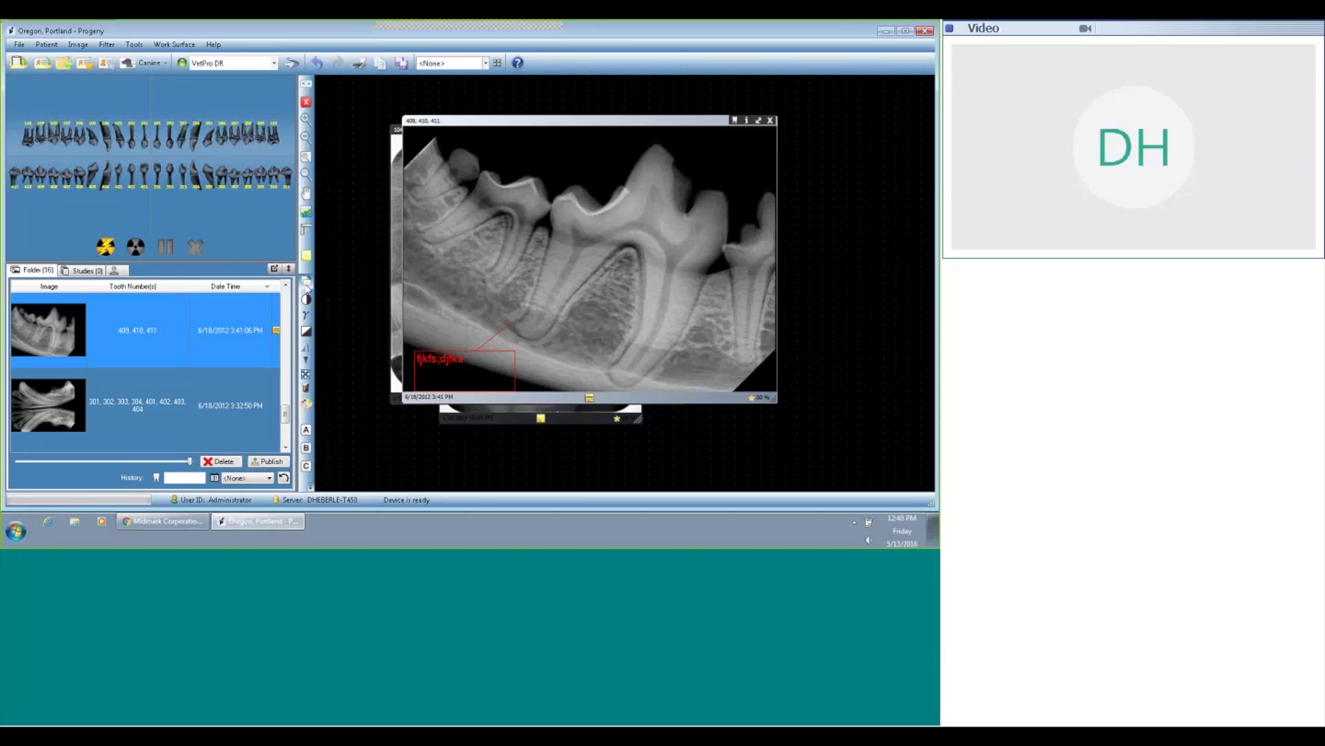
Step: Queue the three rearmost upper right teeth for exposure on the tooth panel, and rotate the open radiograph a full turn again
{"action": "left_click", "coordinate": [49, 142]}
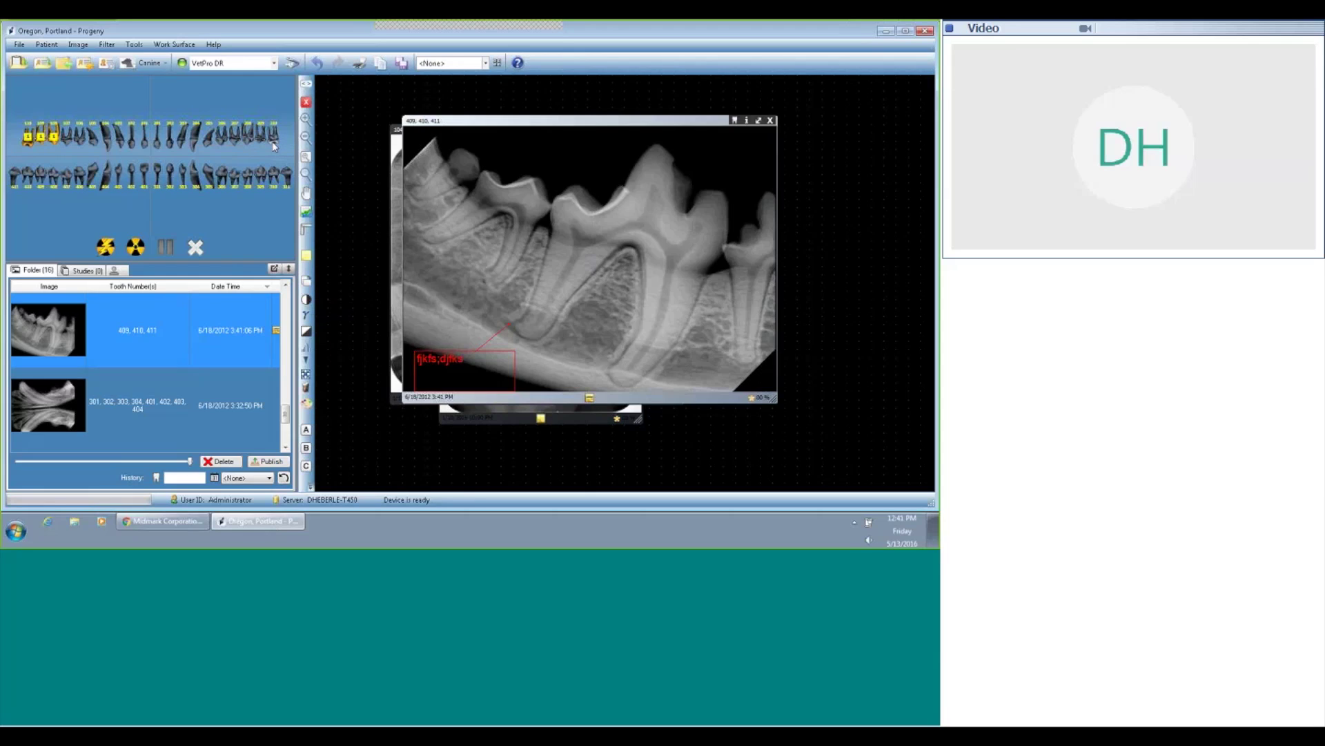
{"action": "left_click", "coordinate": [310, 287]}
{"action": "left_click", "coordinate": [310, 286]}
{"action": "left_click", "coordinate": [309, 287]}
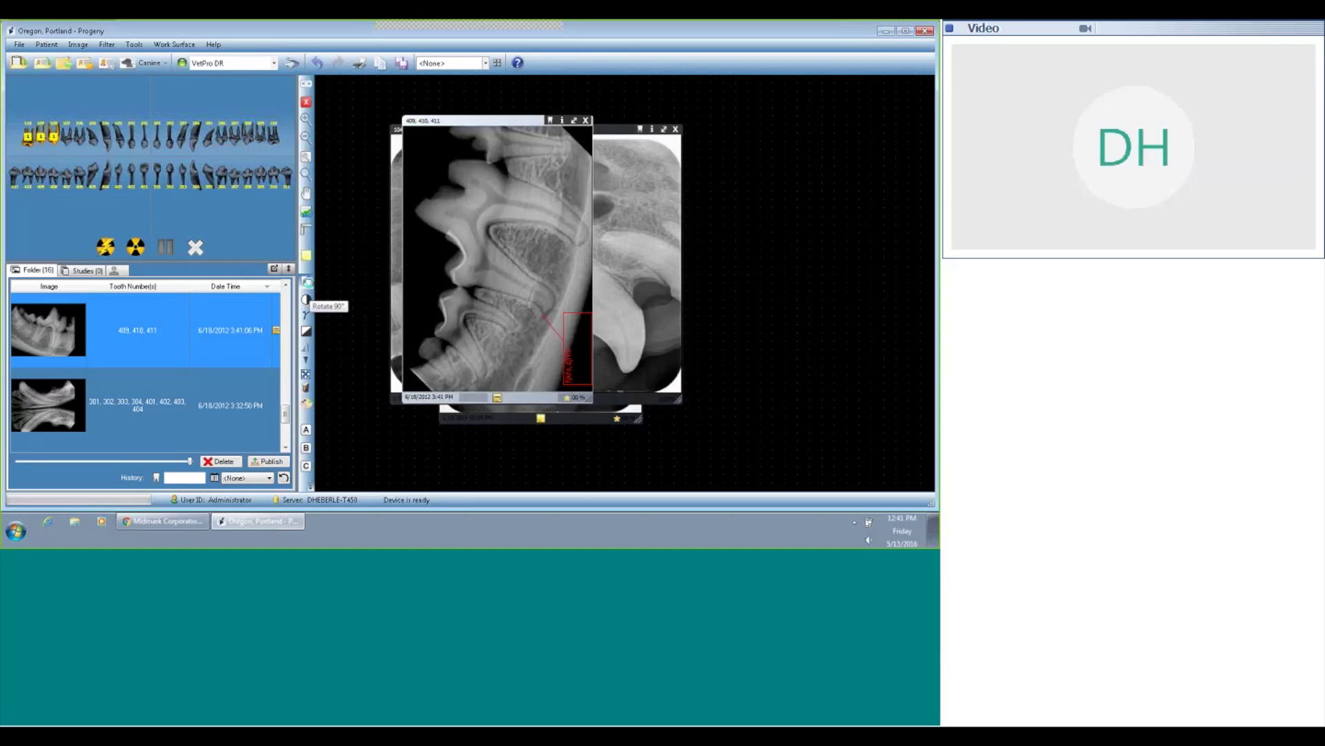
{"action": "left_click", "coordinate": [310, 287]}
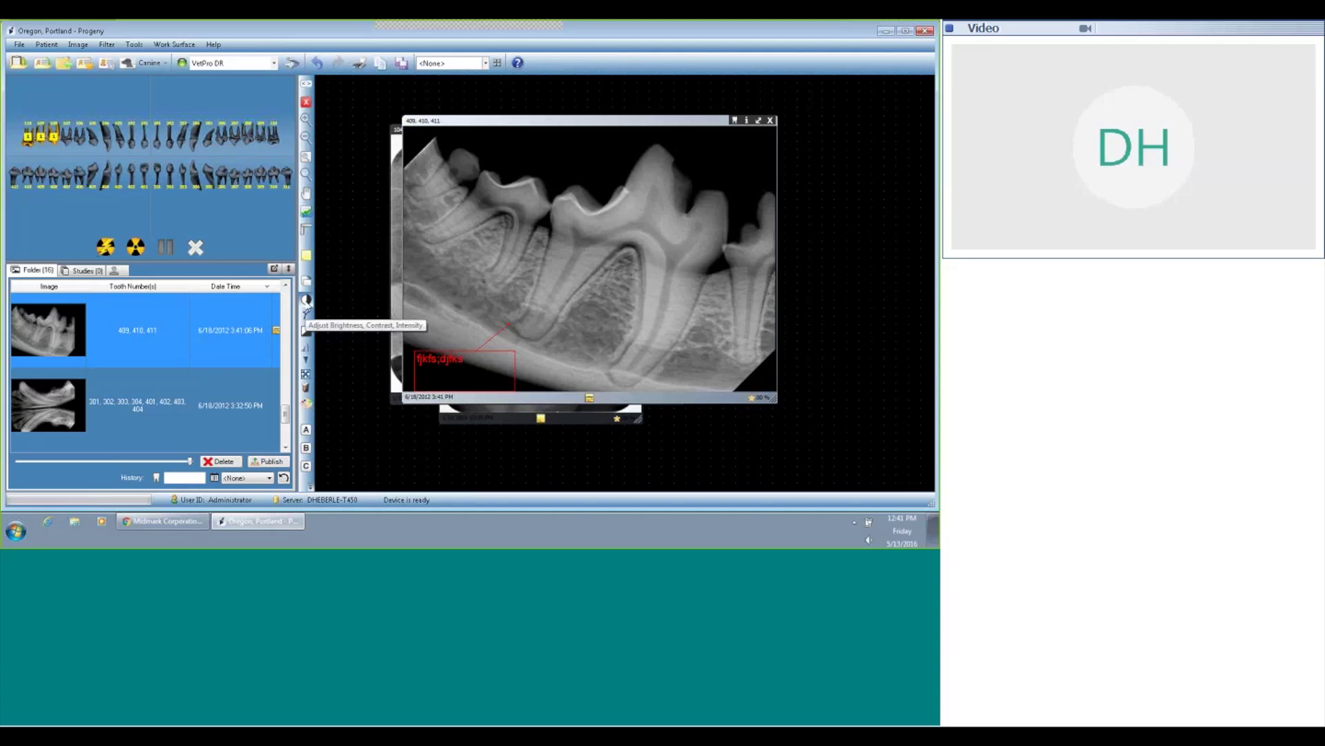
Step: Open the brightness, contrast and intensity adjustment for the teeth 409, 410, 411 radiograph, and cancel it
{"action": "left_click", "coordinate": [306, 301]}
{"action": "left_click_drag", "start_coordinate": [447, 214], "coordinate": [346, 289]}
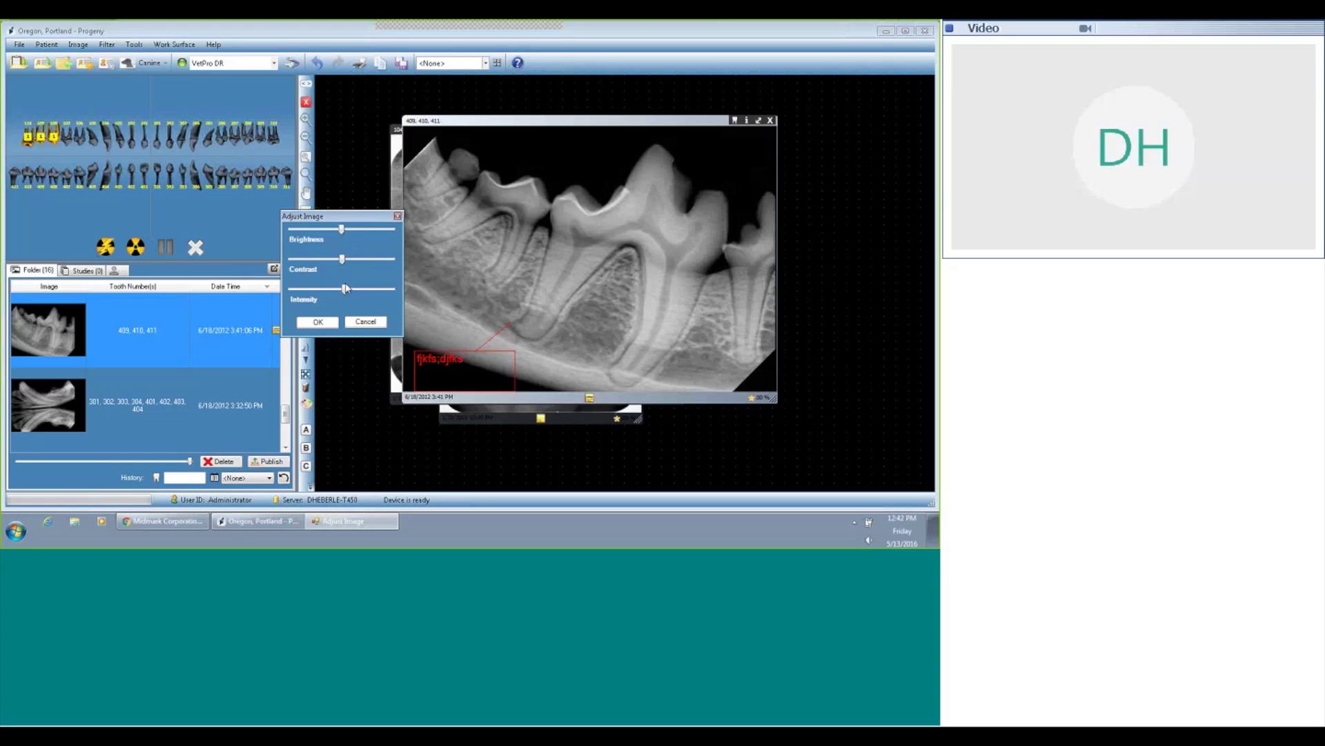
{"action": "left_click", "coordinate": [368, 323]}
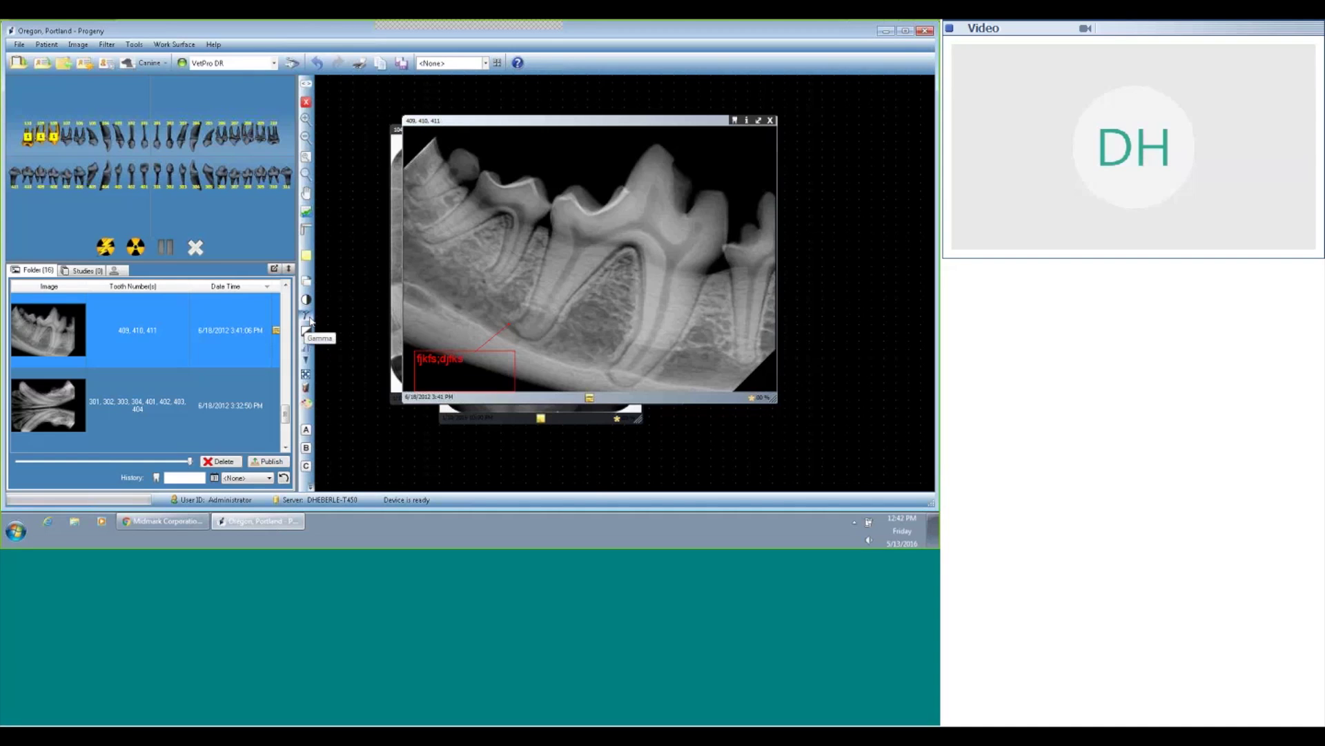
Step: Apply a gamma of 0.70 to the radiograph, and invert its grayscale and revert the inversion
{"action": "left_click", "coordinate": [309, 318]}
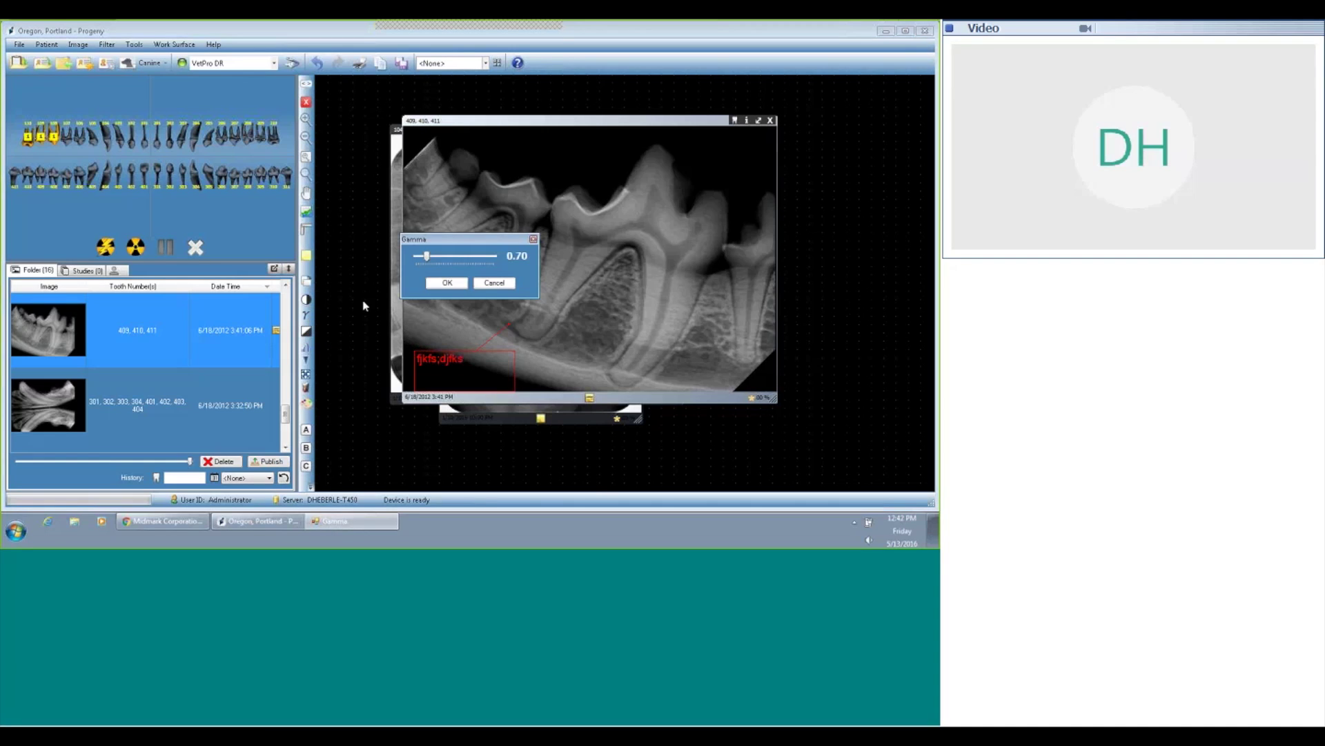
{"action": "left_click", "coordinate": [446, 283]}
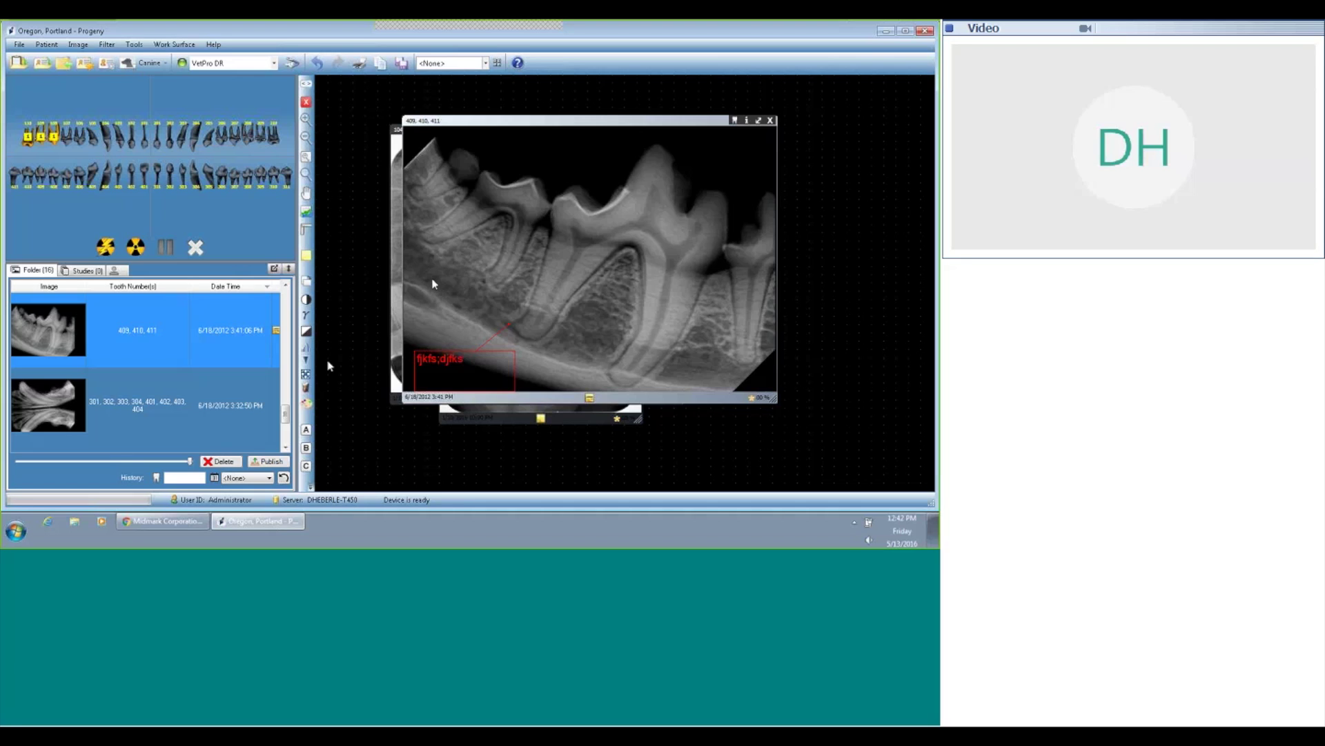
{"action": "left_click", "coordinate": [307, 318]}
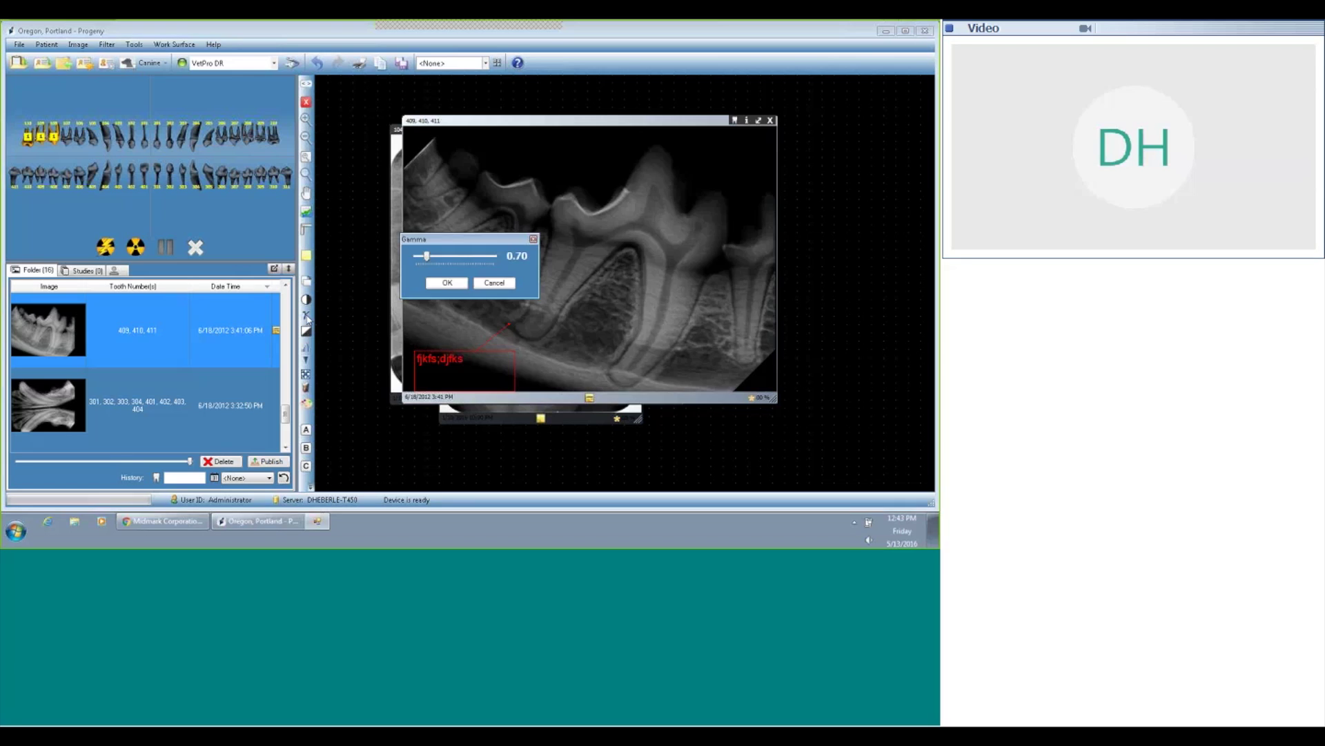
{"action": "left_click", "coordinate": [493, 284]}
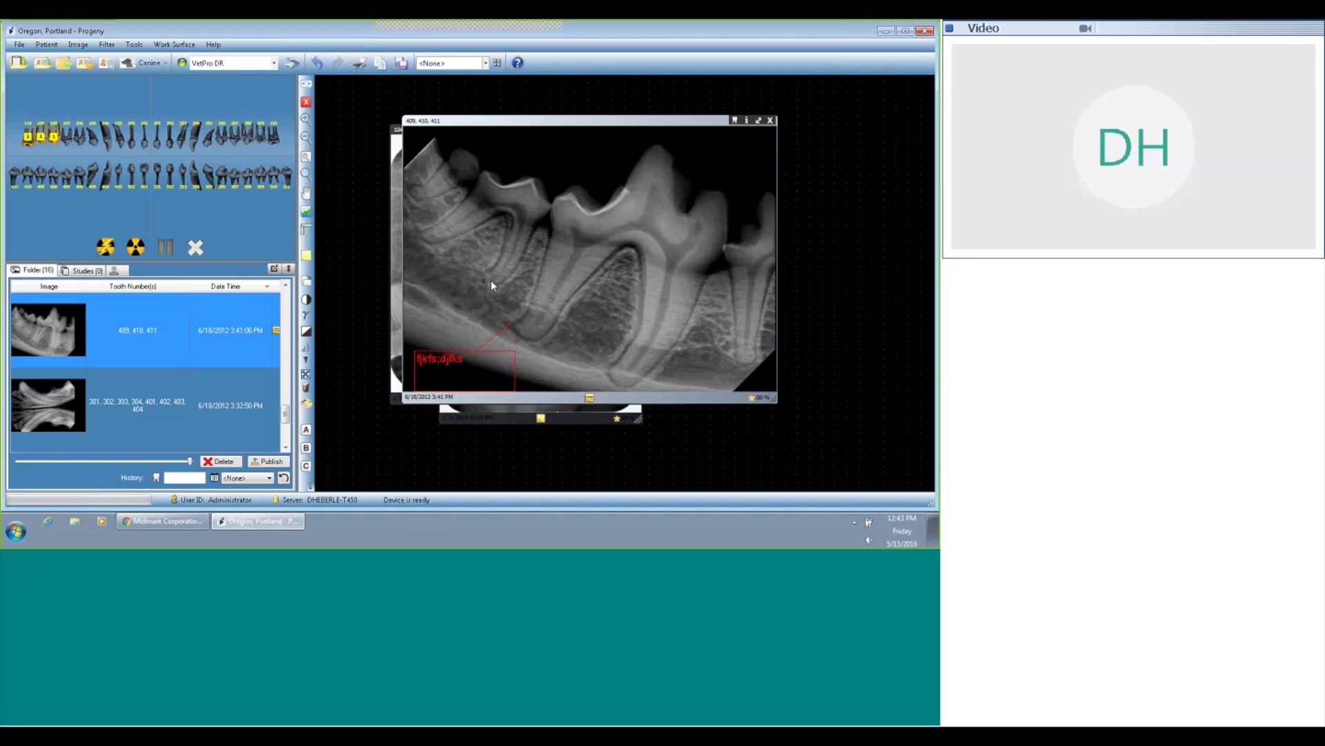
{"action": "left_click", "coordinate": [308, 336]}
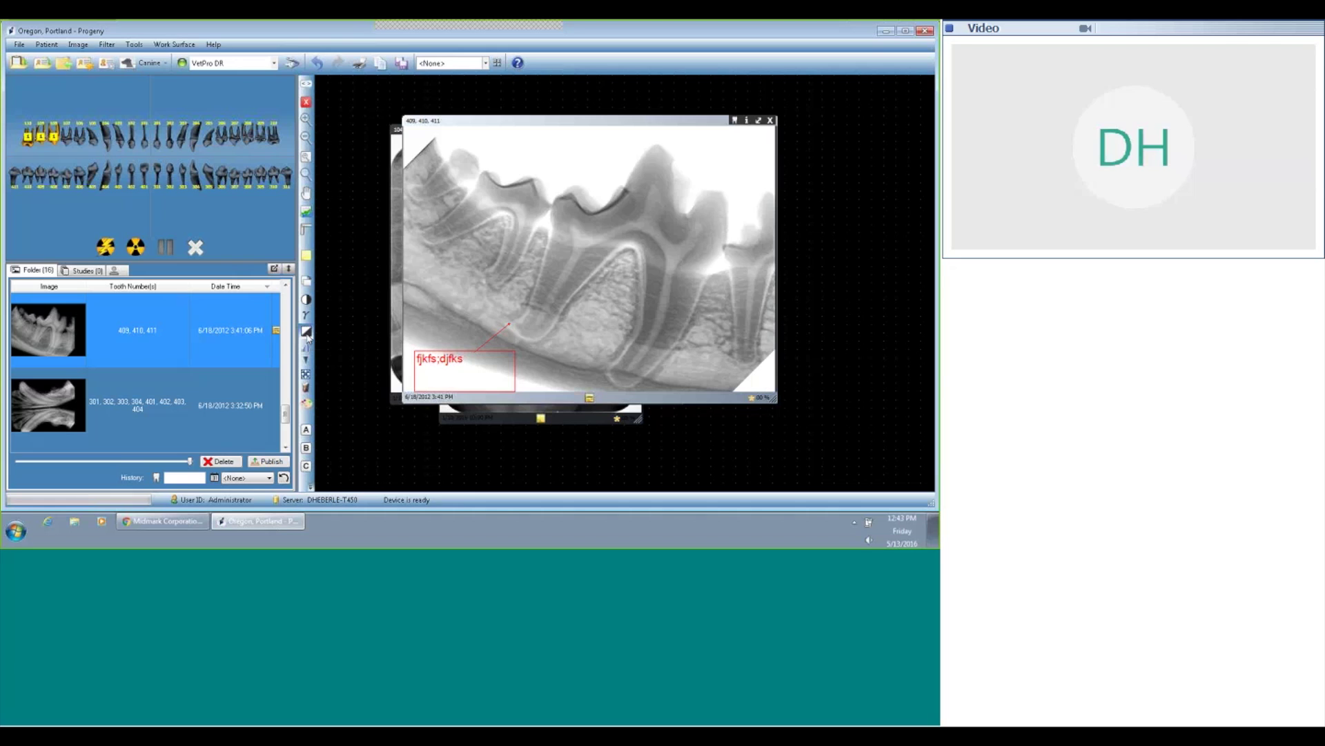
{"action": "left_click", "coordinate": [307, 334]}
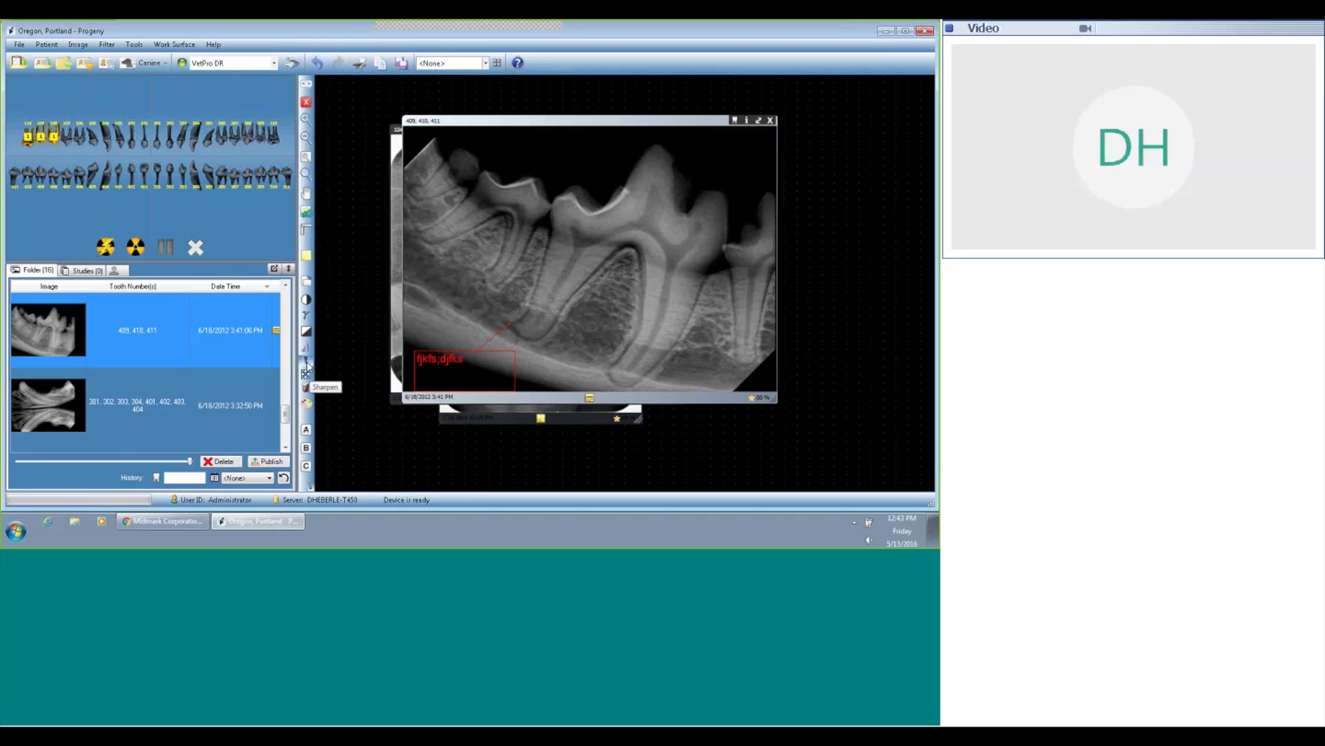
Step: Apply the Sharpen filter with its preset amount and radius to the radiograph, then undo and redo it
{"action": "left_click", "coordinate": [306, 363]}
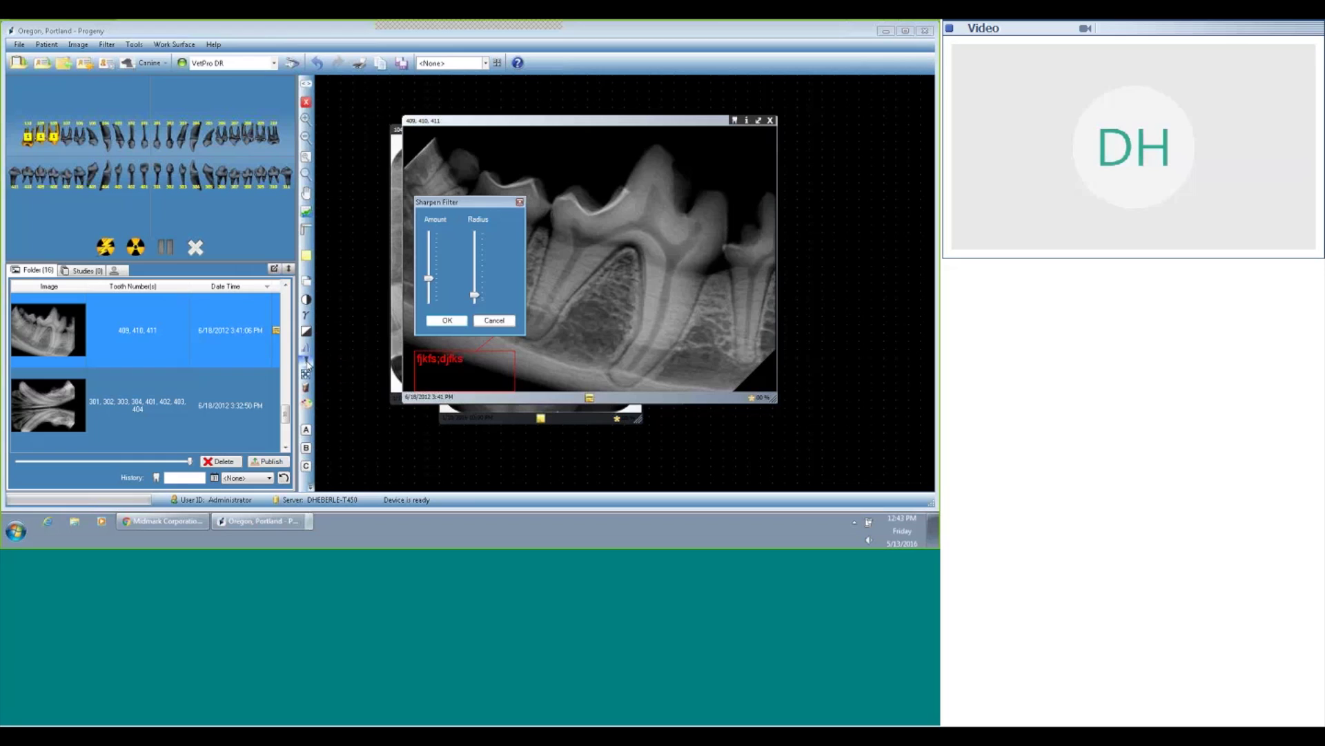
{"action": "left_click", "coordinate": [447, 321]}
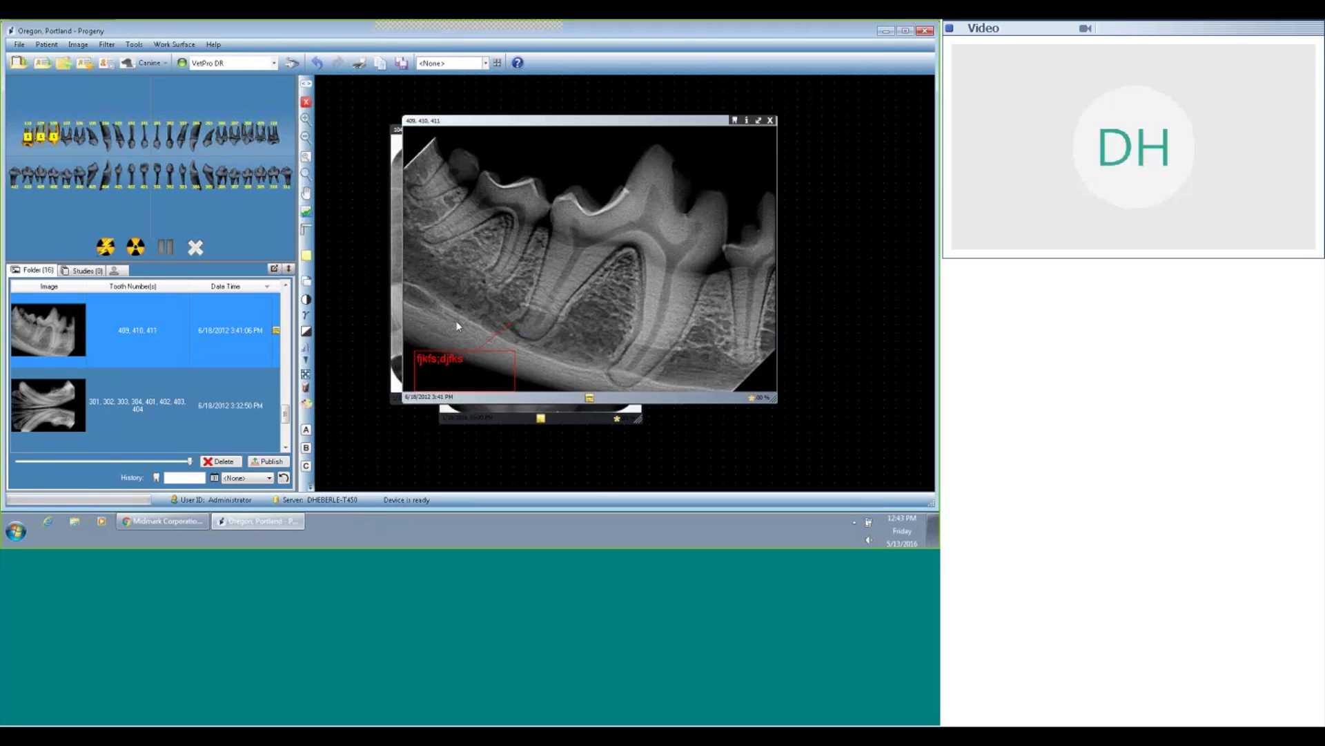
{"action": "left_click", "coordinate": [318, 69]}
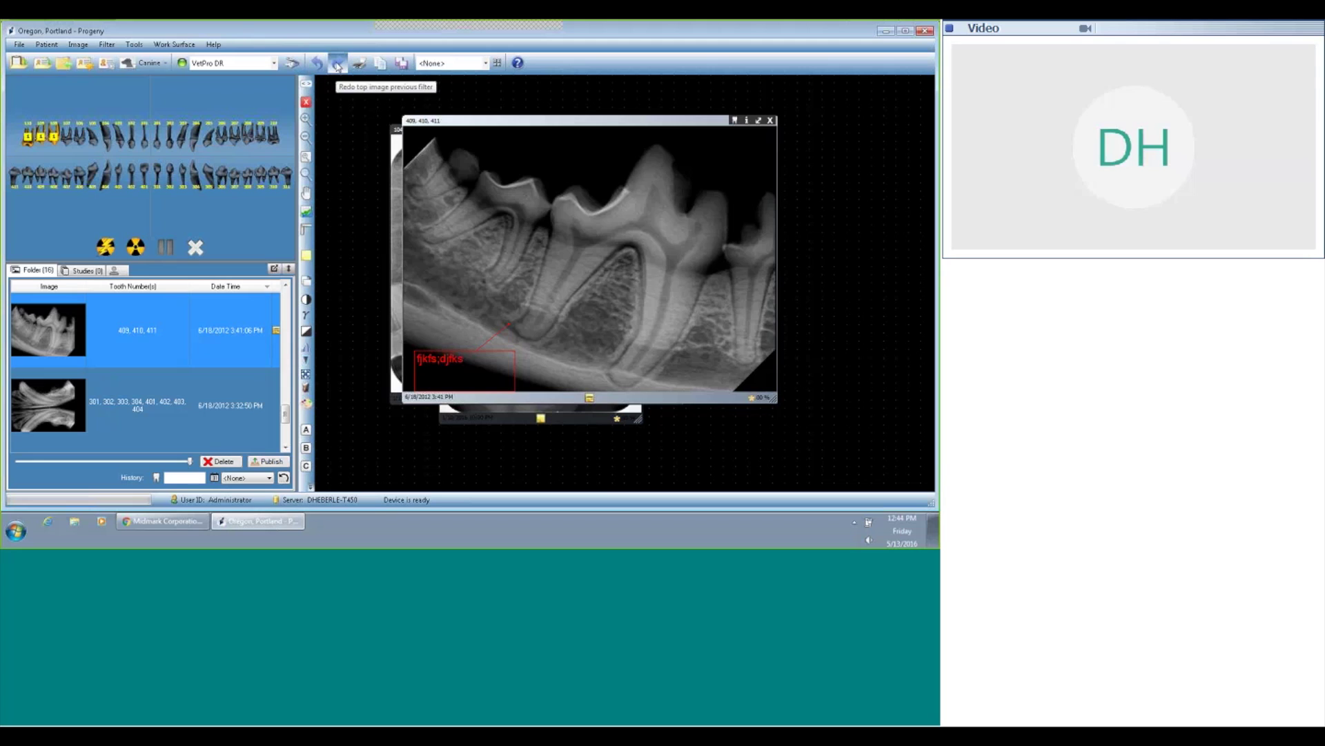
{"action": "left_click", "coordinate": [337, 65]}
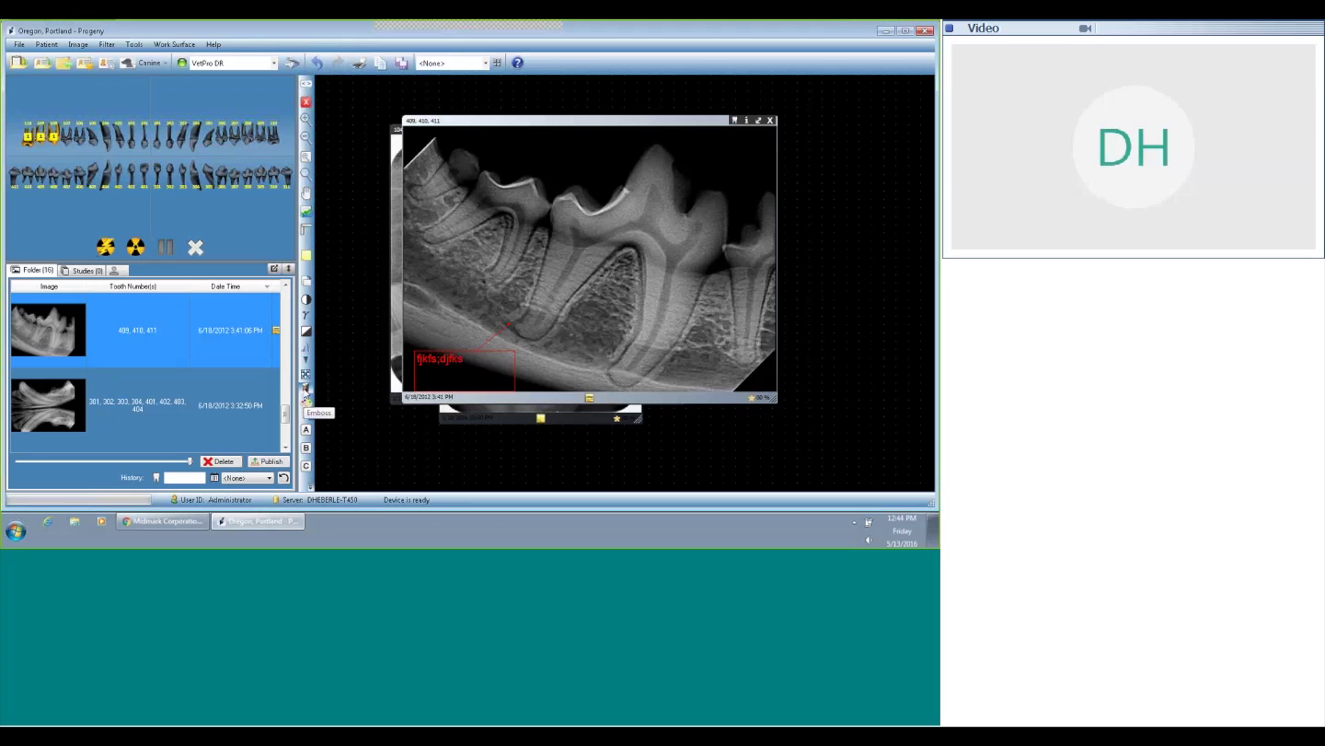
Step: Preview the Emboss filter on the sharpened teeth 409, 410, 411 radiograph, and cancel it
{"action": "left_click", "coordinate": [306, 391]}
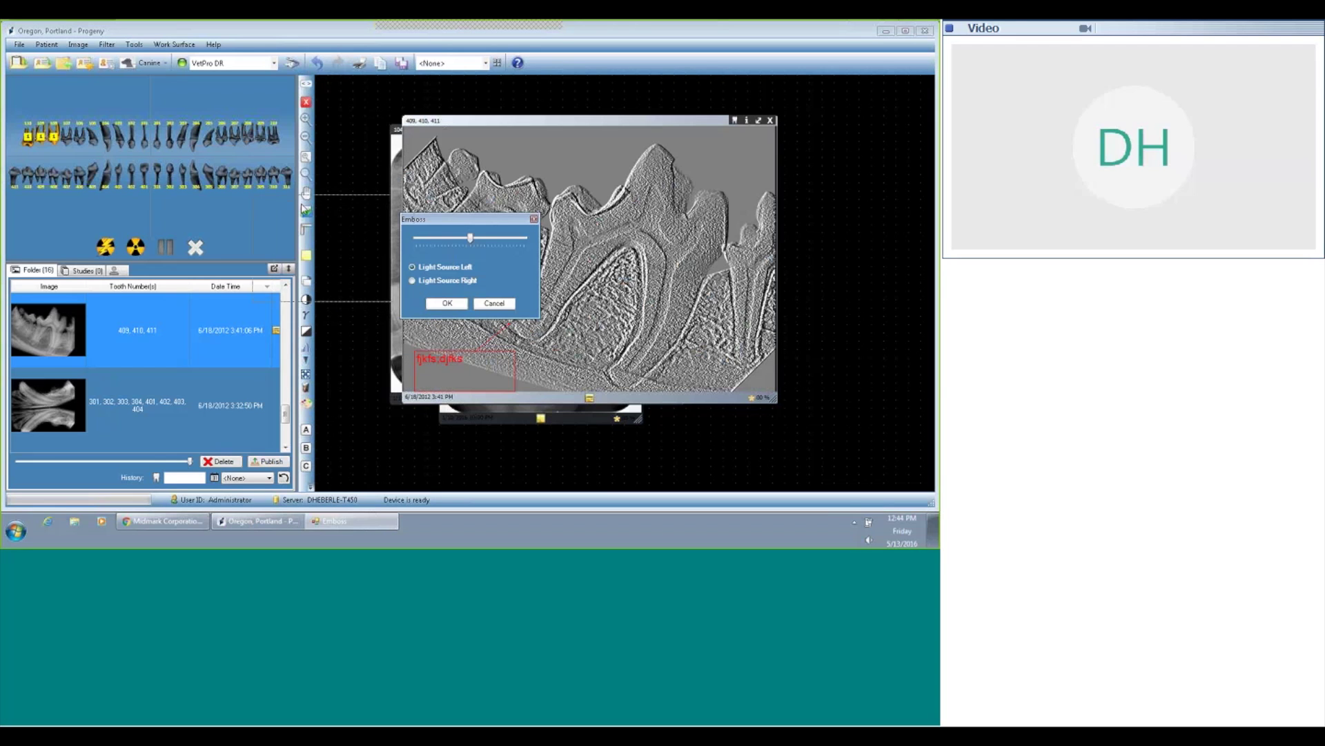
{"action": "left_click_drag", "start_coordinate": [454, 223], "coordinate": [278, 199]}
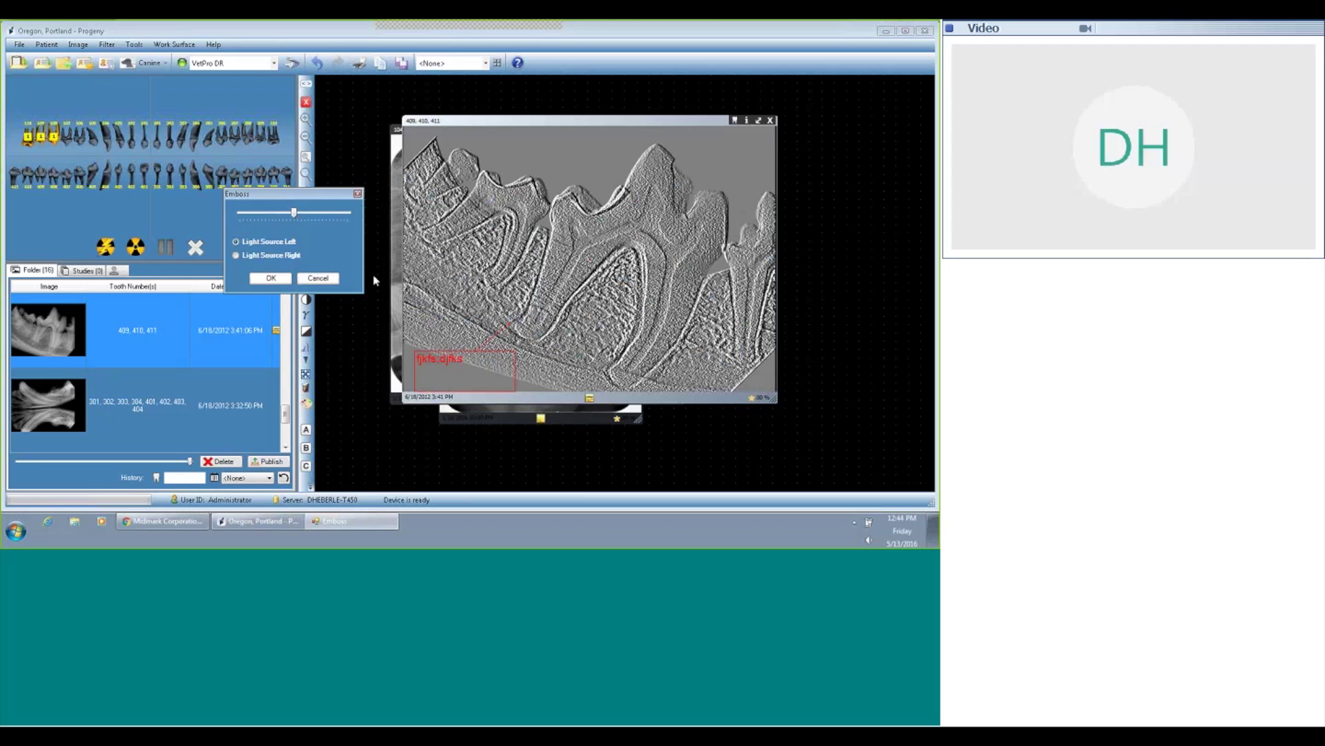
{"action": "left_click", "coordinate": [318, 278]}
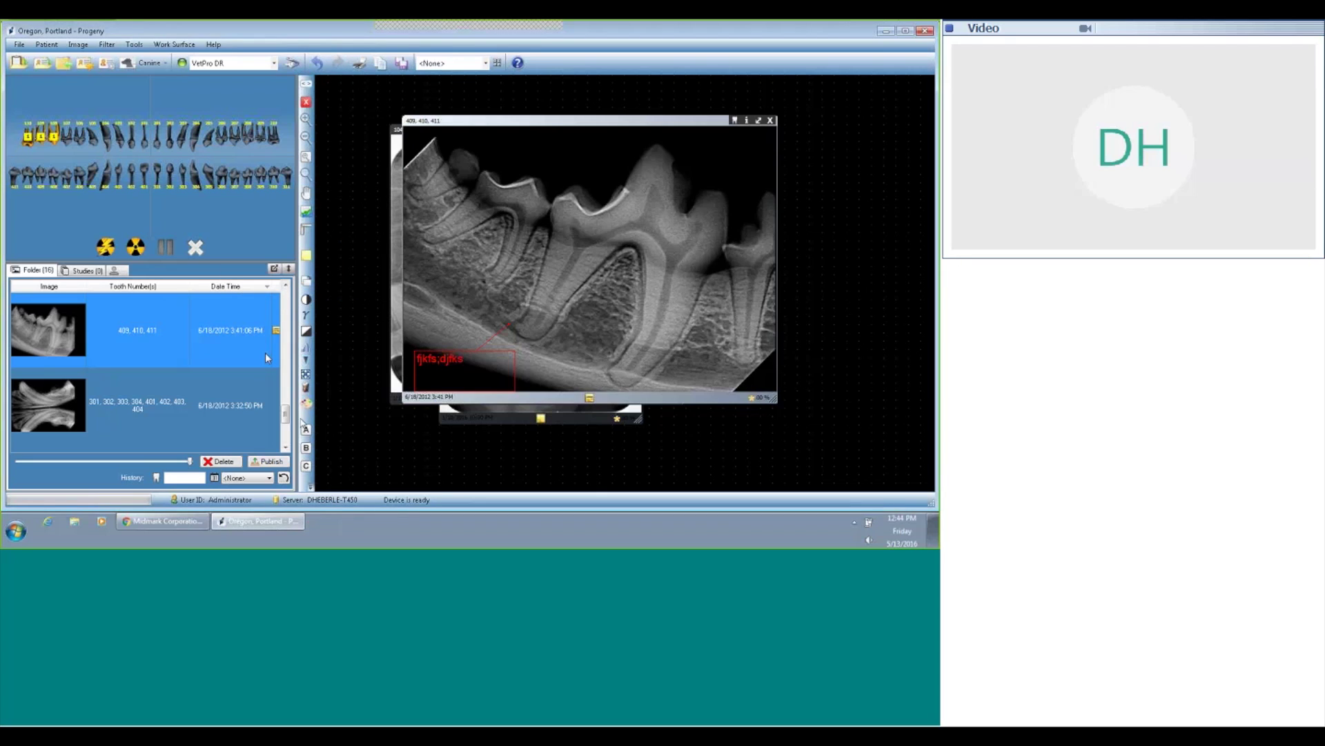
Step: Browse the folder's images, open the teeth 208, 209, 210 radiograph, and enlarge and reposition its window
{"action": "left_click", "coordinate": [286, 448]}
{"action": "left_click", "coordinate": [285, 448]}
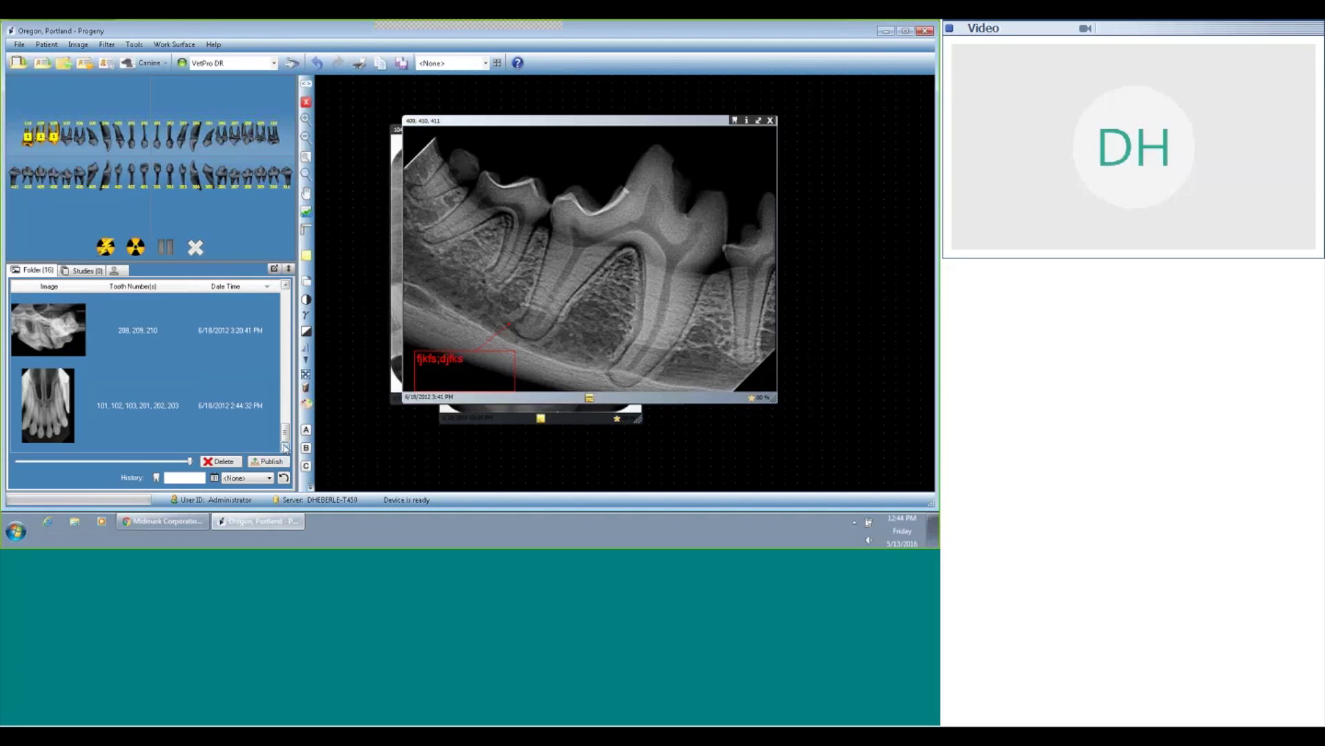
{"action": "left_click", "coordinate": [286, 287]}
{"action": "left_click", "coordinate": [287, 287]}
{"action": "left_click", "coordinate": [286, 288]}
{"action": "left_click", "coordinate": [287, 287]}
{"action": "left_click", "coordinate": [286, 288]}
{"action": "left_click", "coordinate": [286, 287]}
{"action": "left_click", "coordinate": [286, 287]}
{"action": "left_click", "coordinate": [286, 287]}
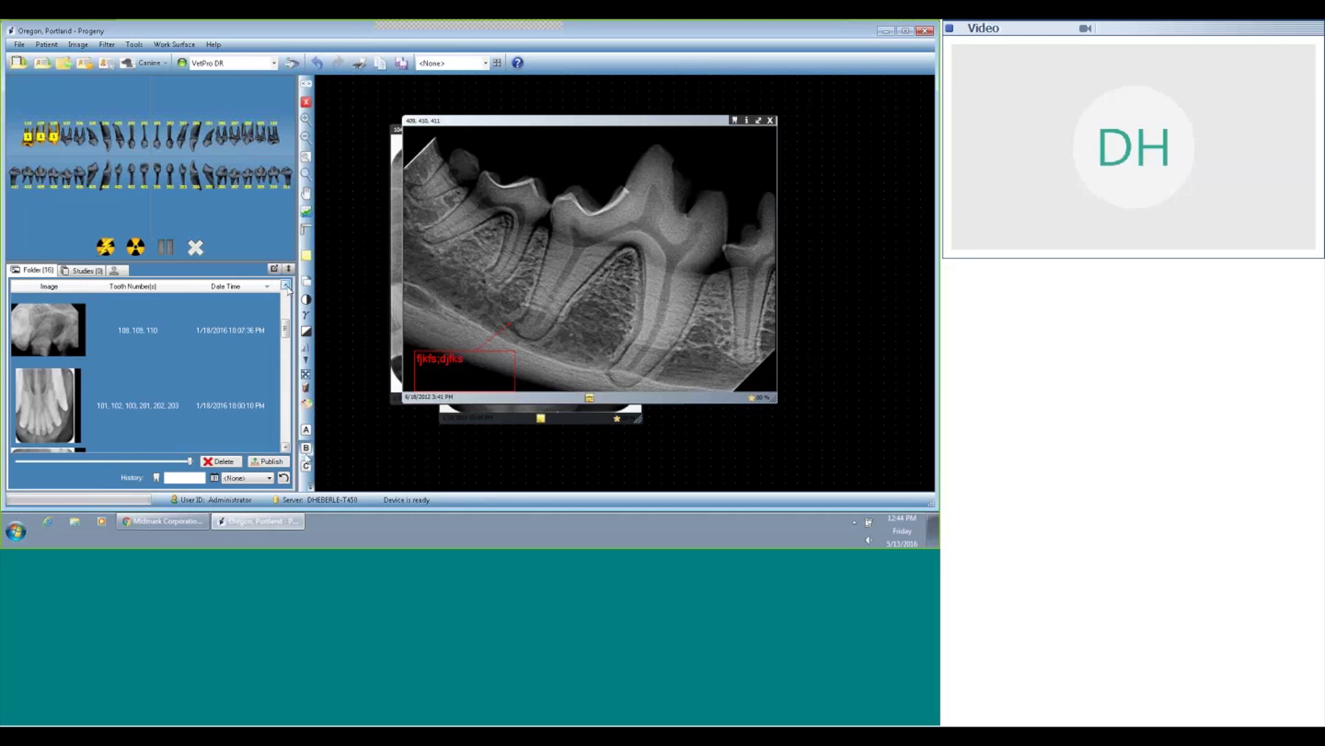
{"action": "left_click", "coordinate": [287, 447]}
{"action": "left_click", "coordinate": [287, 447]}
{"action": "left_click", "coordinate": [286, 447]}
{"action": "left_click", "coordinate": [286, 448]}
{"action": "left_click", "coordinate": [287, 448]}
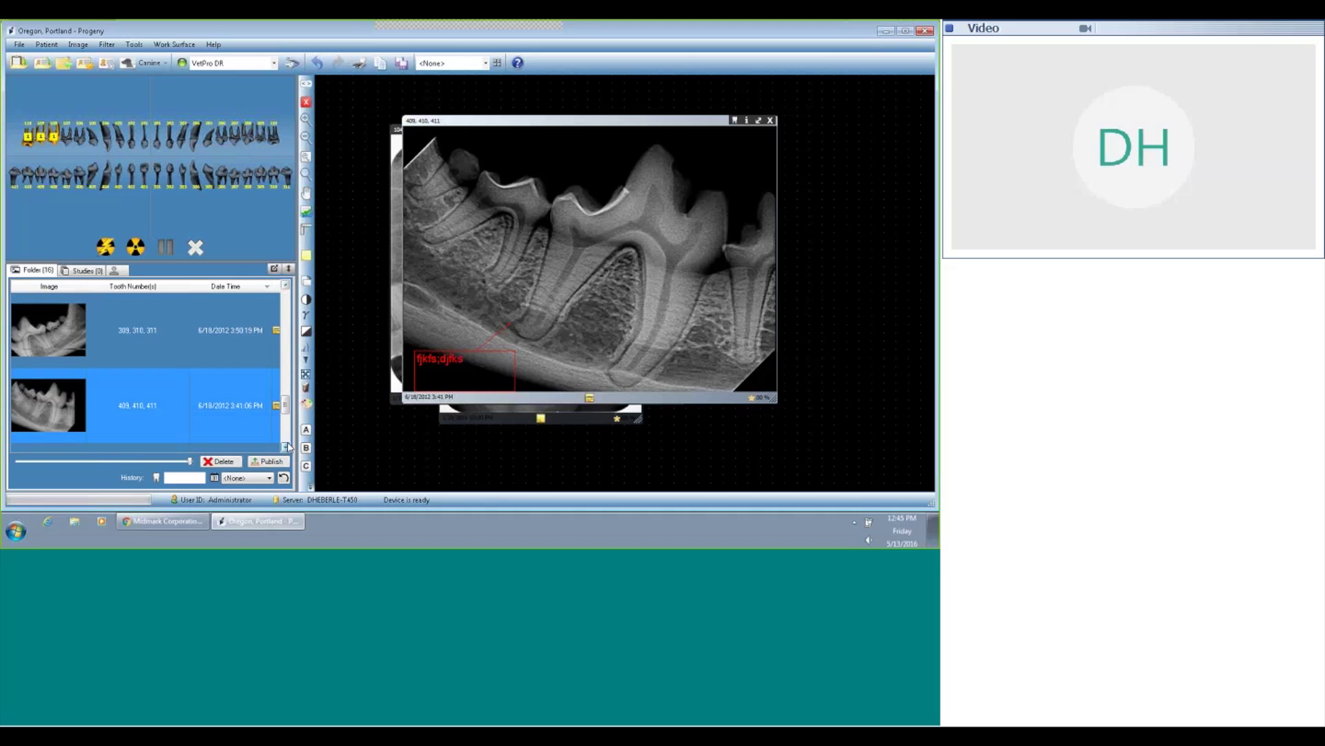
{"action": "left_click", "coordinate": [286, 448]}
{"action": "left_click", "coordinate": [286, 448]}
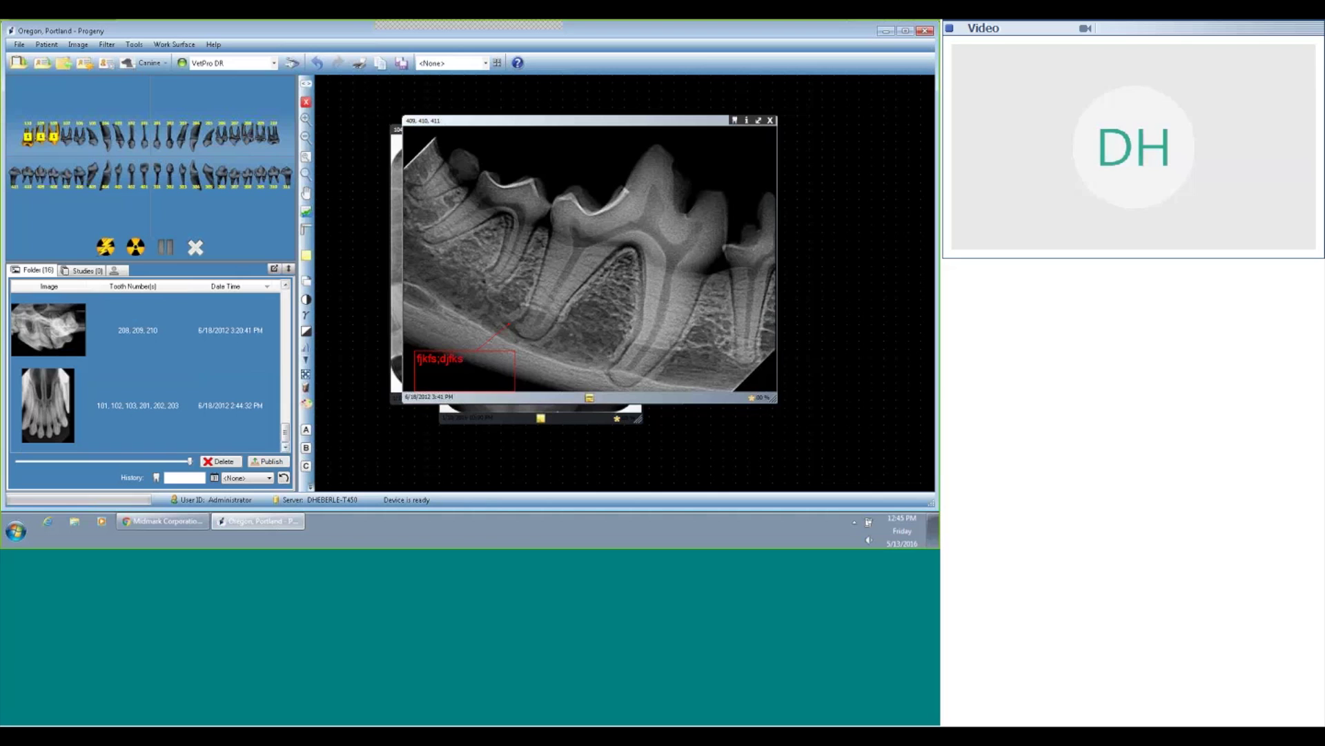
{"action": "double_click", "coordinate": [226, 332]}
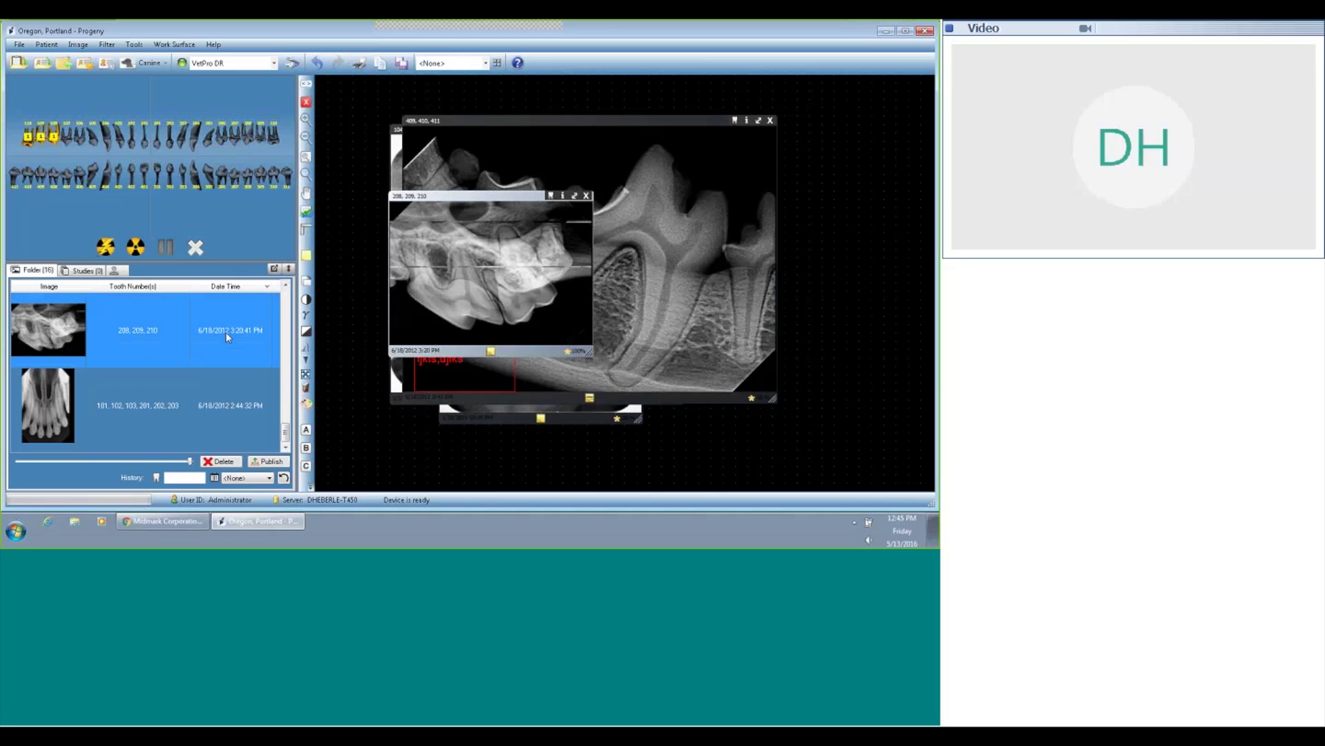
{"action": "left_click_drag", "start_coordinate": [589, 353], "coordinate": [725, 448]}
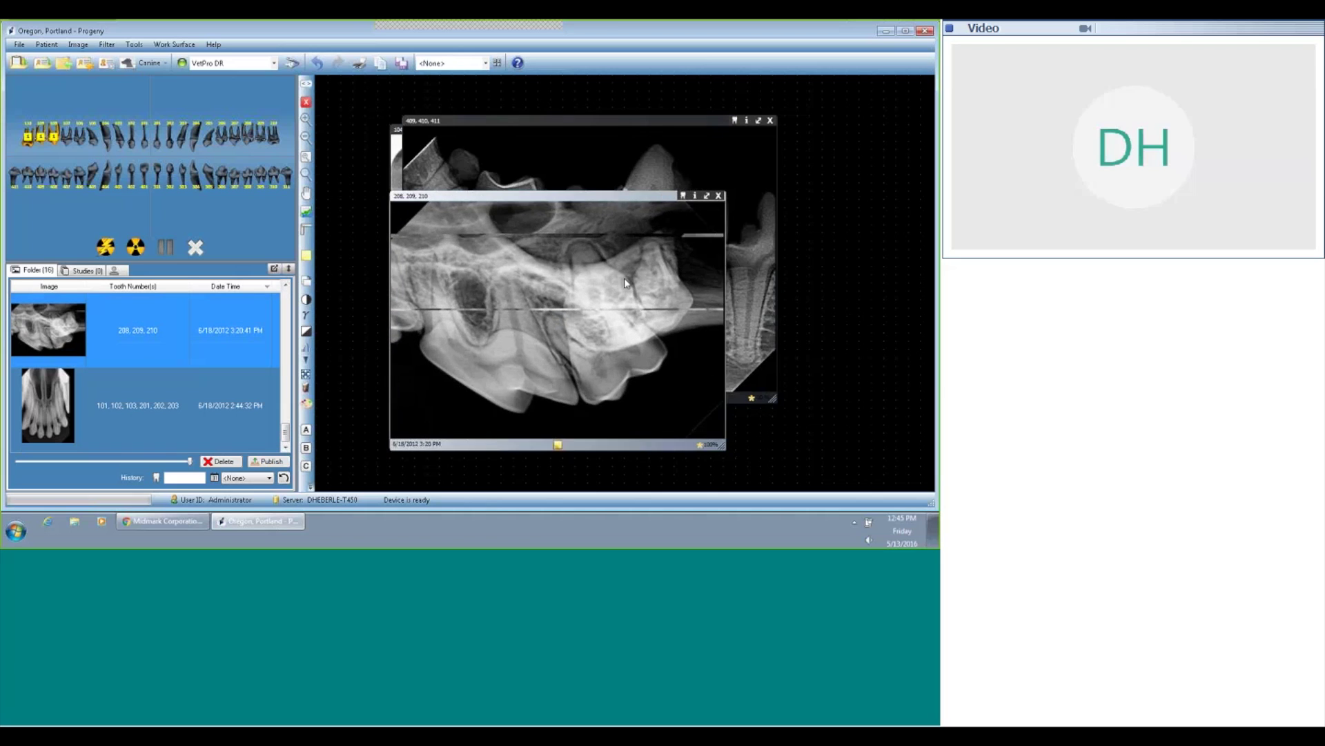
{"action": "left_click_drag", "start_coordinate": [589, 209], "coordinate": [576, 159]}
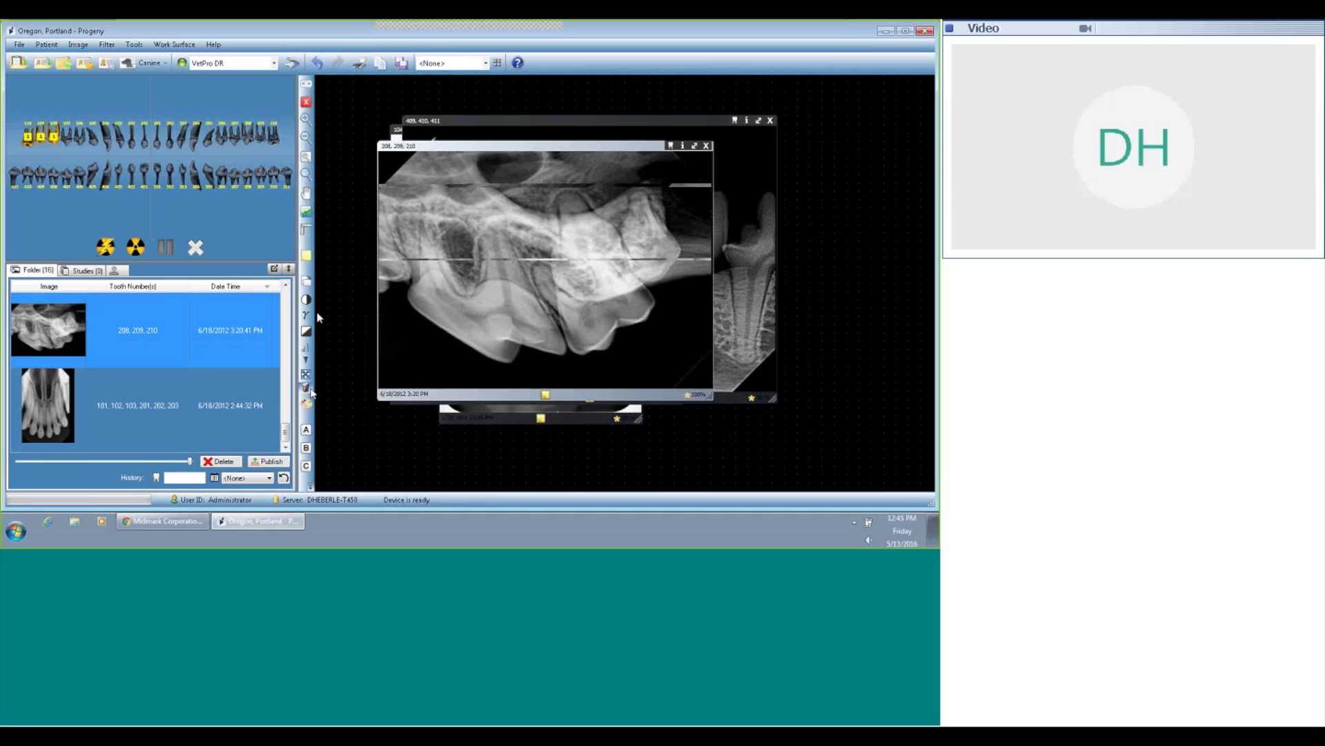
Step: Preview the Emboss filter on the teeth 208, 209, 210 radiograph, cancel it and close the image
{"action": "left_click", "coordinate": [307, 390]}
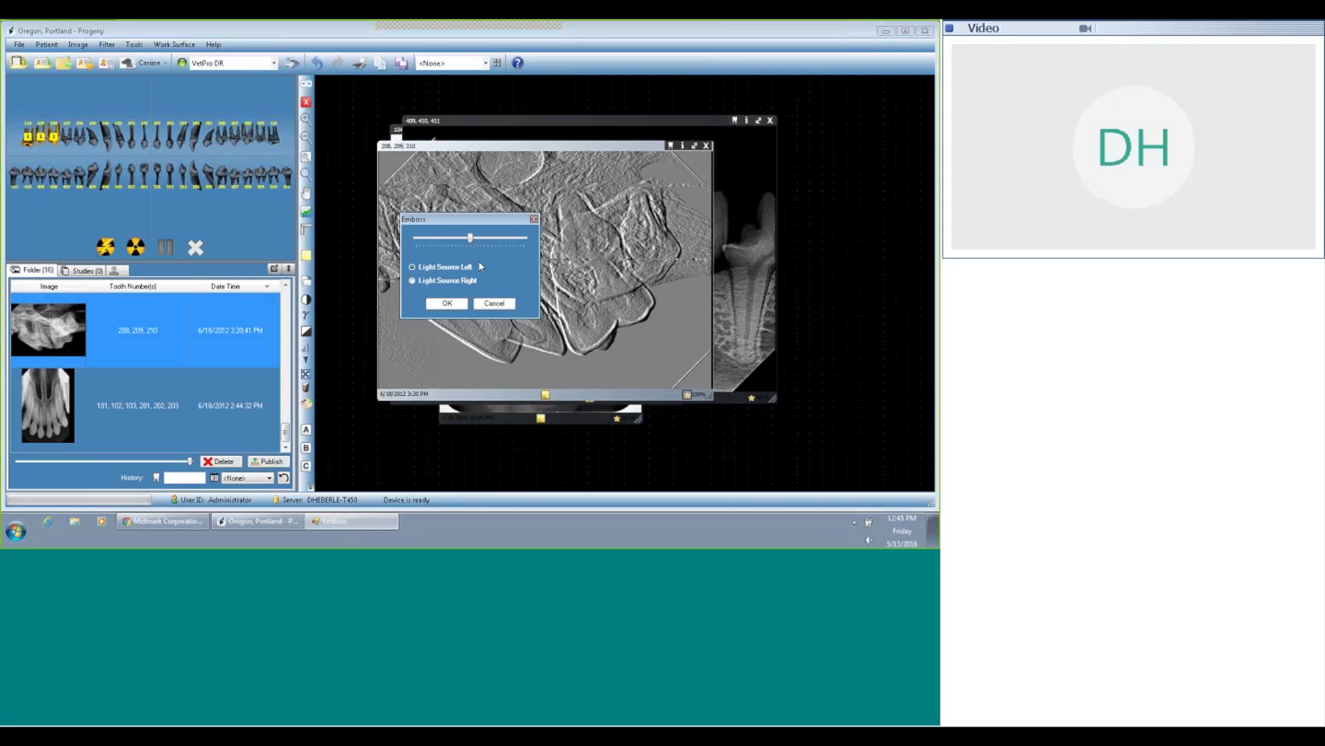
{"action": "left_click_drag", "start_coordinate": [484, 218], "coordinate": [181, 209]}
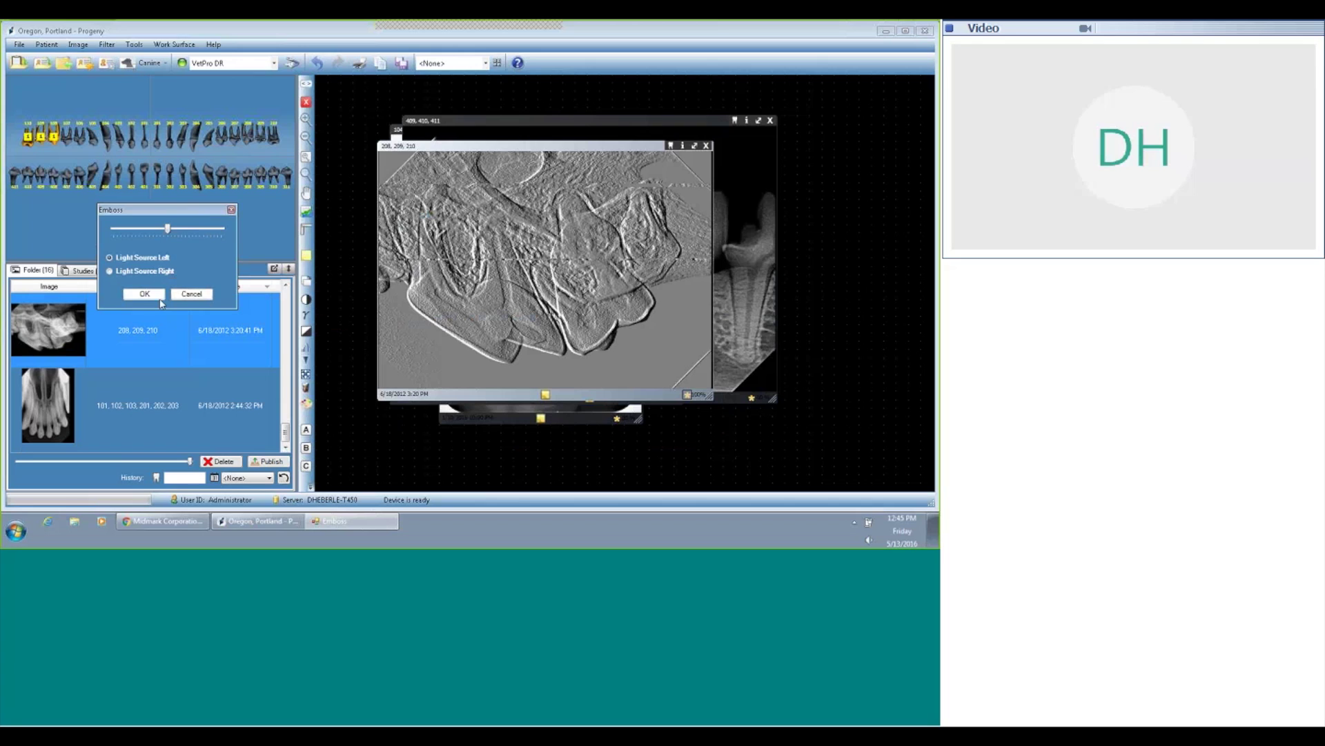
{"action": "left_click", "coordinate": [188, 295]}
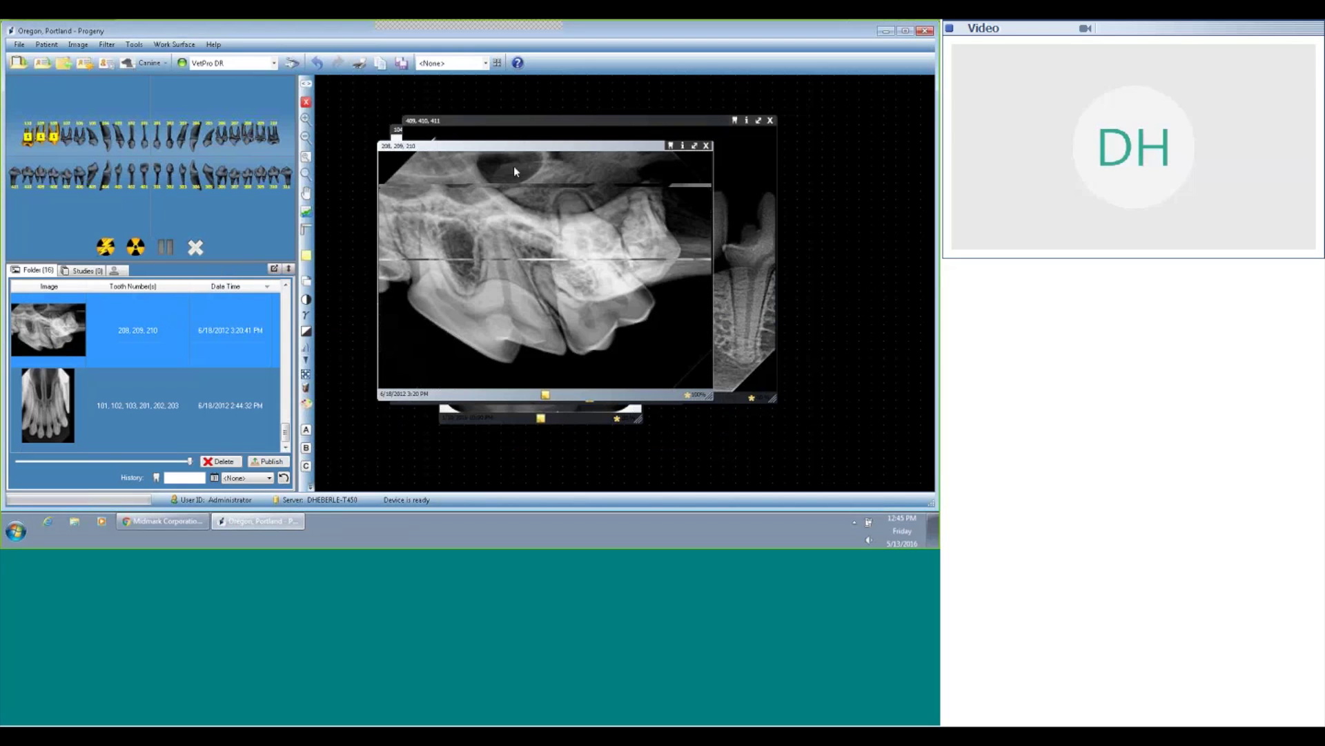
{"action": "left_click", "coordinate": [706, 146]}
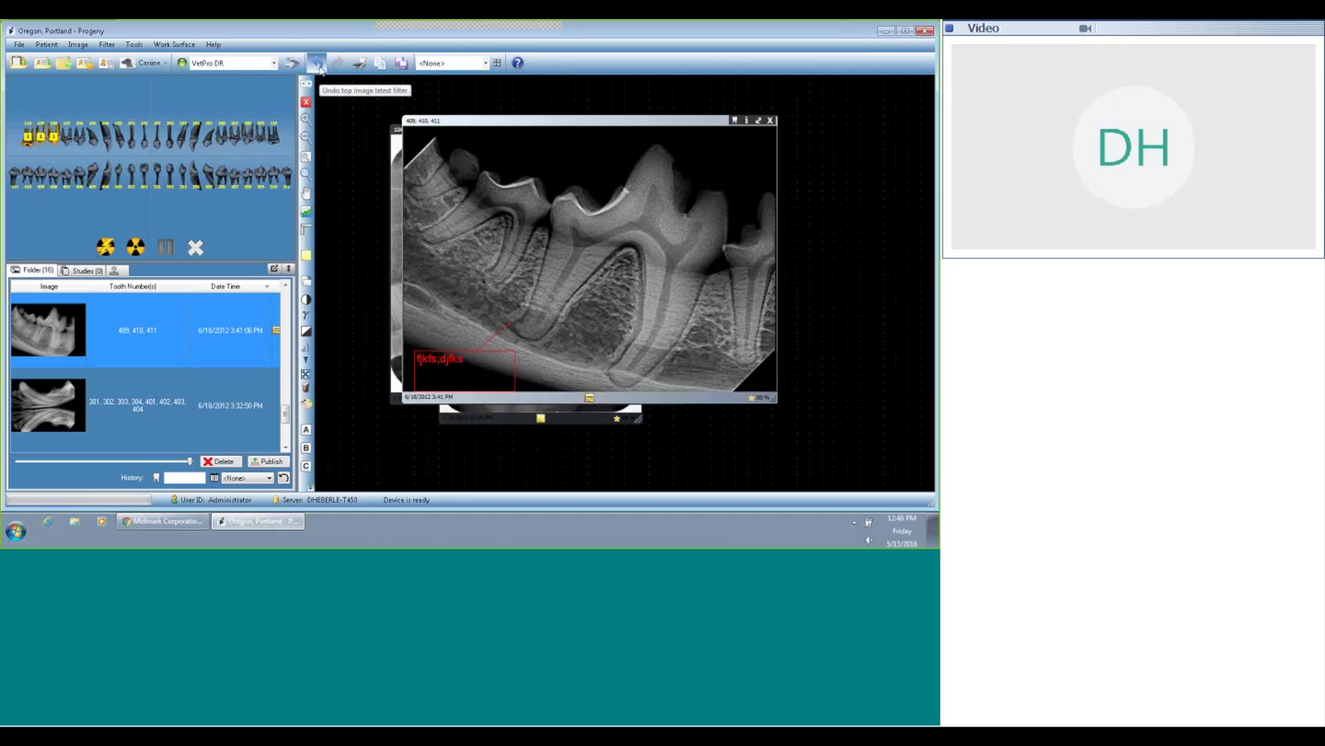
Step: Undo all filters and rotations on the teeth 409, 410, 411 radiograph one by one, and redo some of them
{"action": "left_click", "coordinate": [319, 67]}
{"action": "left_click", "coordinate": [320, 67]}
{"action": "left_click", "coordinate": [319, 67]}
{"action": "left_click", "coordinate": [319, 66]}
{"action": "left_click", "coordinate": [320, 67]}
{"action": "left_click", "coordinate": [320, 67]}
{"action": "left_click", "coordinate": [319, 67]}
{"action": "left_click", "coordinate": [320, 67]}
{"action": "left_click", "coordinate": [319, 67]}
{"action": "left_click", "coordinate": [320, 67]}
{"action": "left_click", "coordinate": [320, 67]}
{"action": "left_click", "coordinate": [320, 67]}
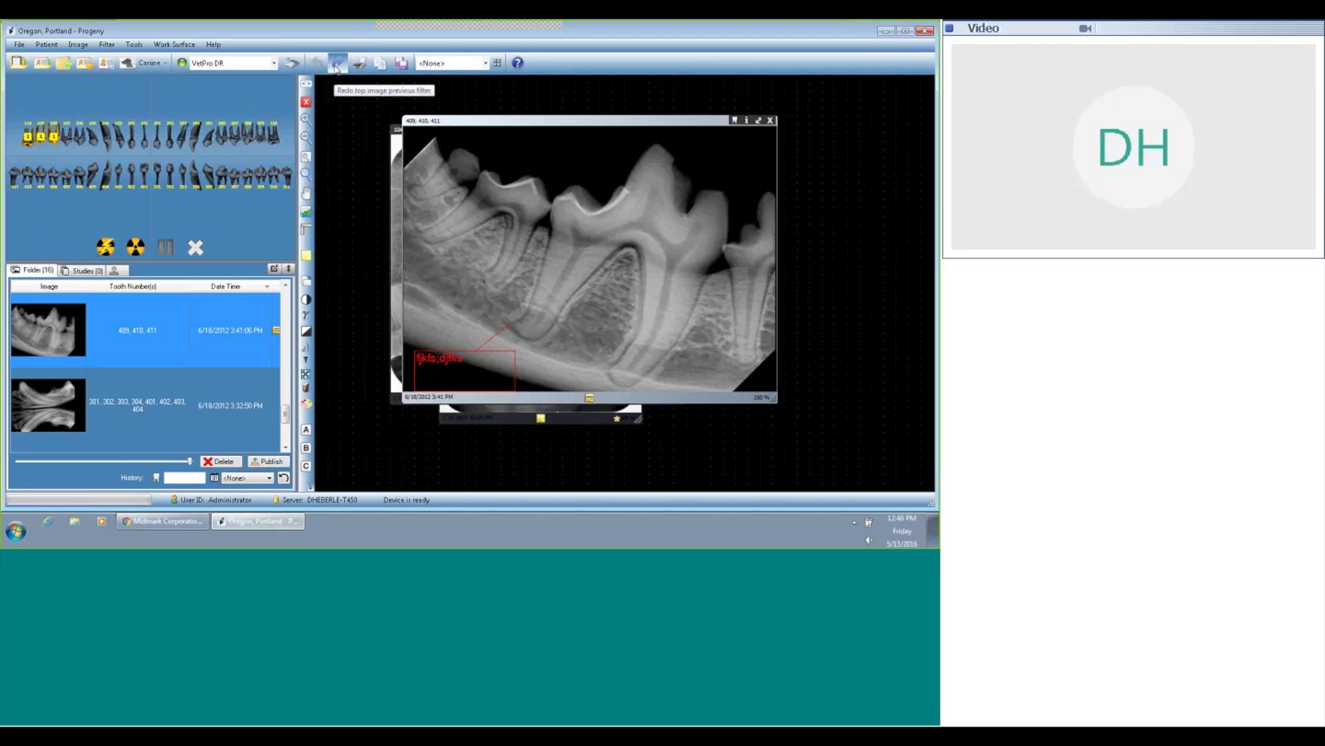
{"action": "left_click", "coordinate": [337, 64]}
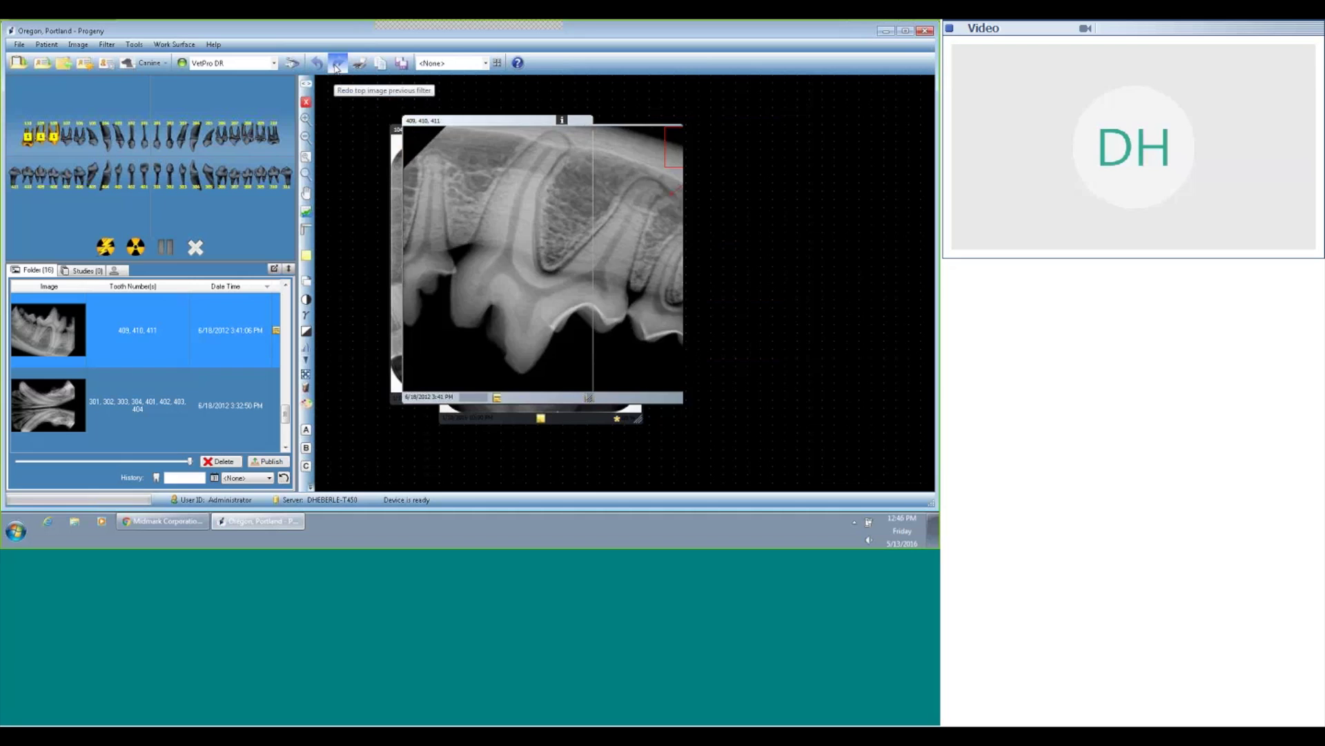
{"action": "left_click", "coordinate": [337, 66]}
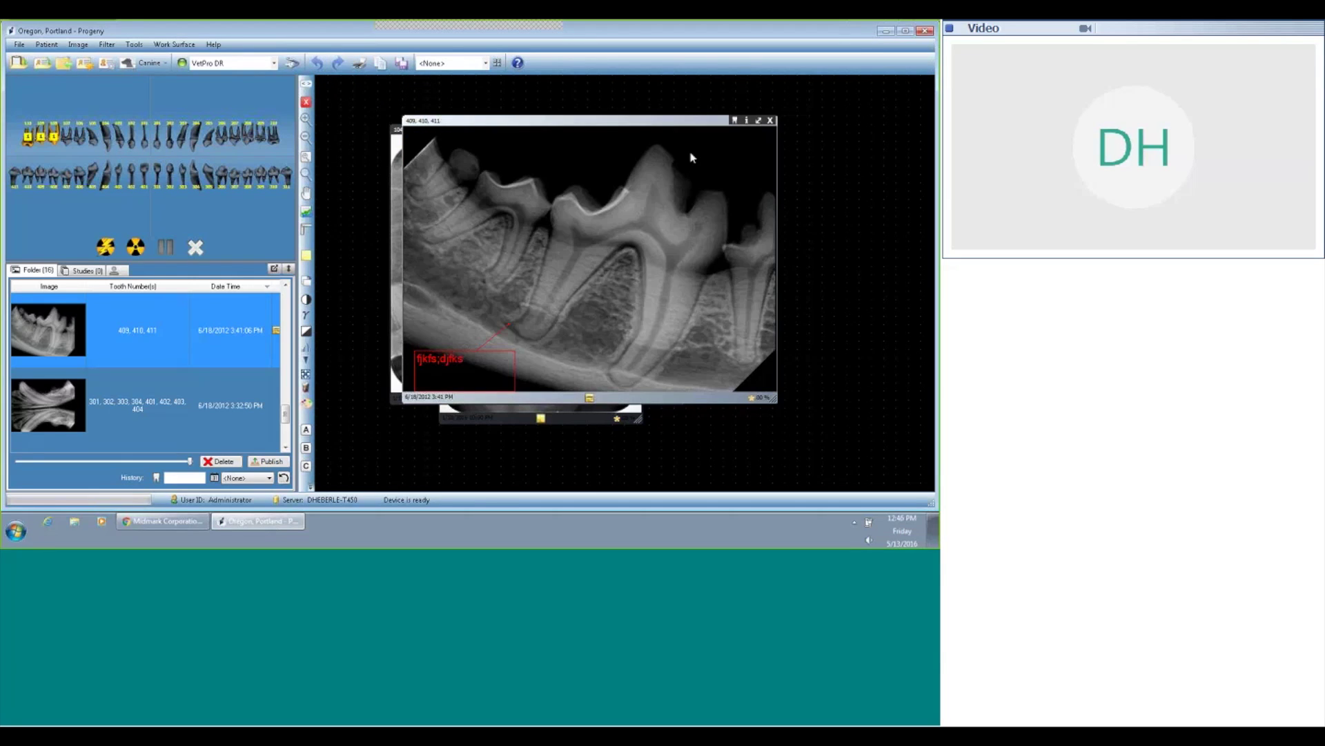
Step: Close the teeth 409, 410, 411 radiograph and reopen it from the folder's image list
{"action": "left_click", "coordinate": [770, 121]}
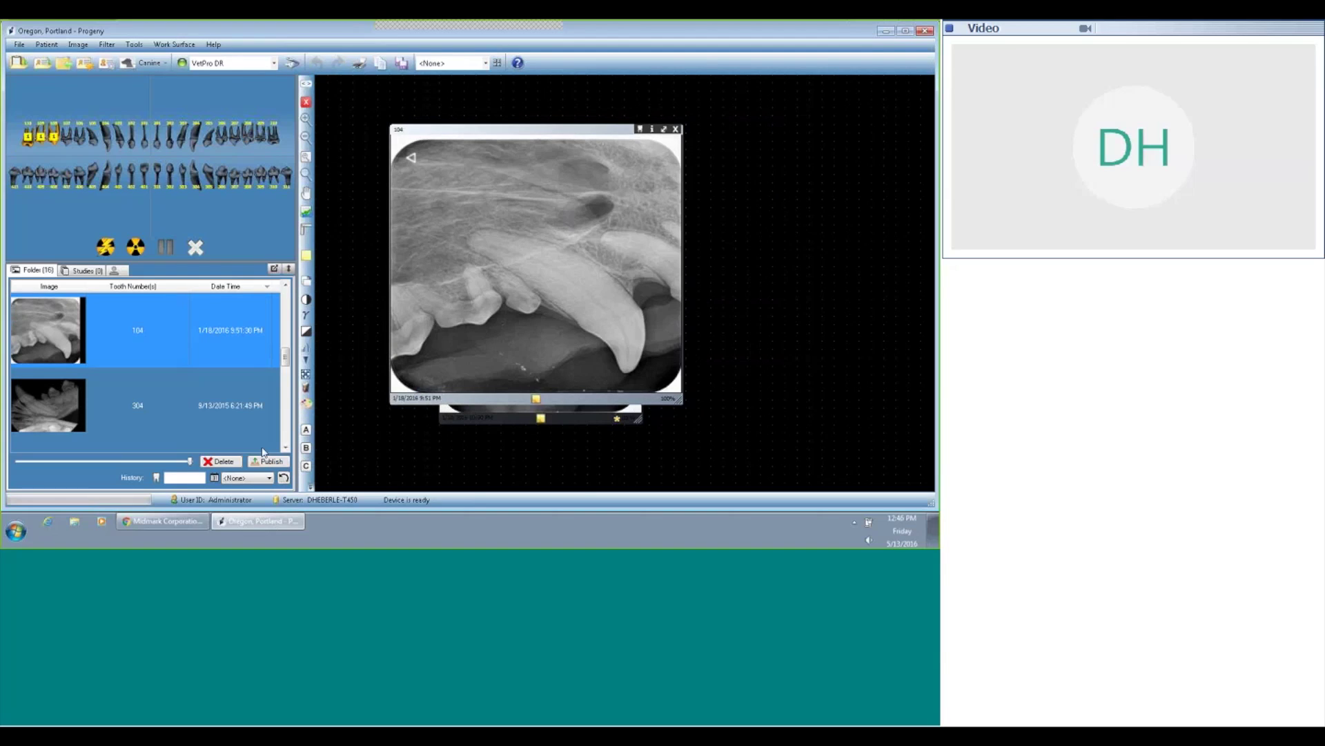
{"action": "left_click", "coordinate": [285, 447]}
{"action": "left_click", "coordinate": [285, 446]}
{"action": "left_click", "coordinate": [285, 447]}
{"action": "left_click", "coordinate": [285, 447]}
{"action": "left_click", "coordinate": [285, 447]}
{"action": "left_click", "coordinate": [285, 447]}
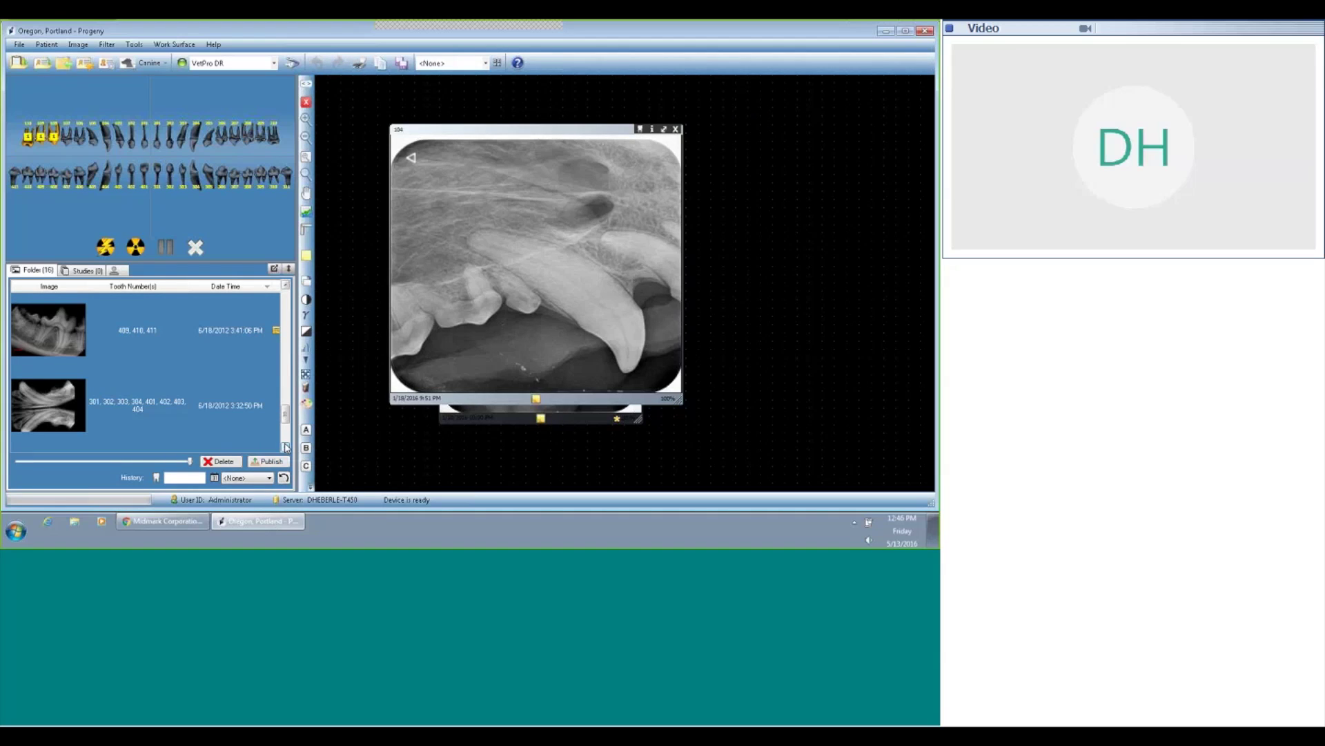
{"action": "double_click", "coordinate": [203, 345]}
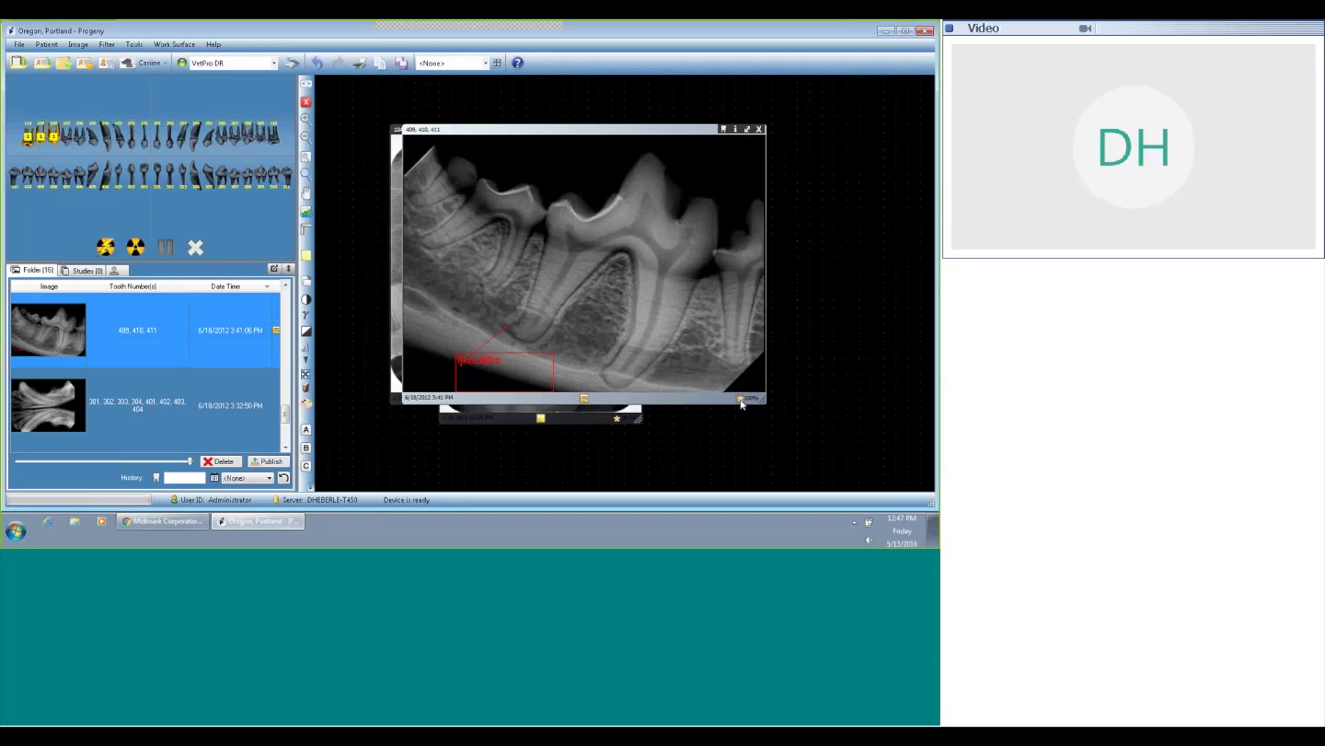
Step: Remove all image filters from the reopened teeth 409, 410, 411 radiograph at once, and reposition its window
{"action": "left_click", "coordinate": [742, 401]}
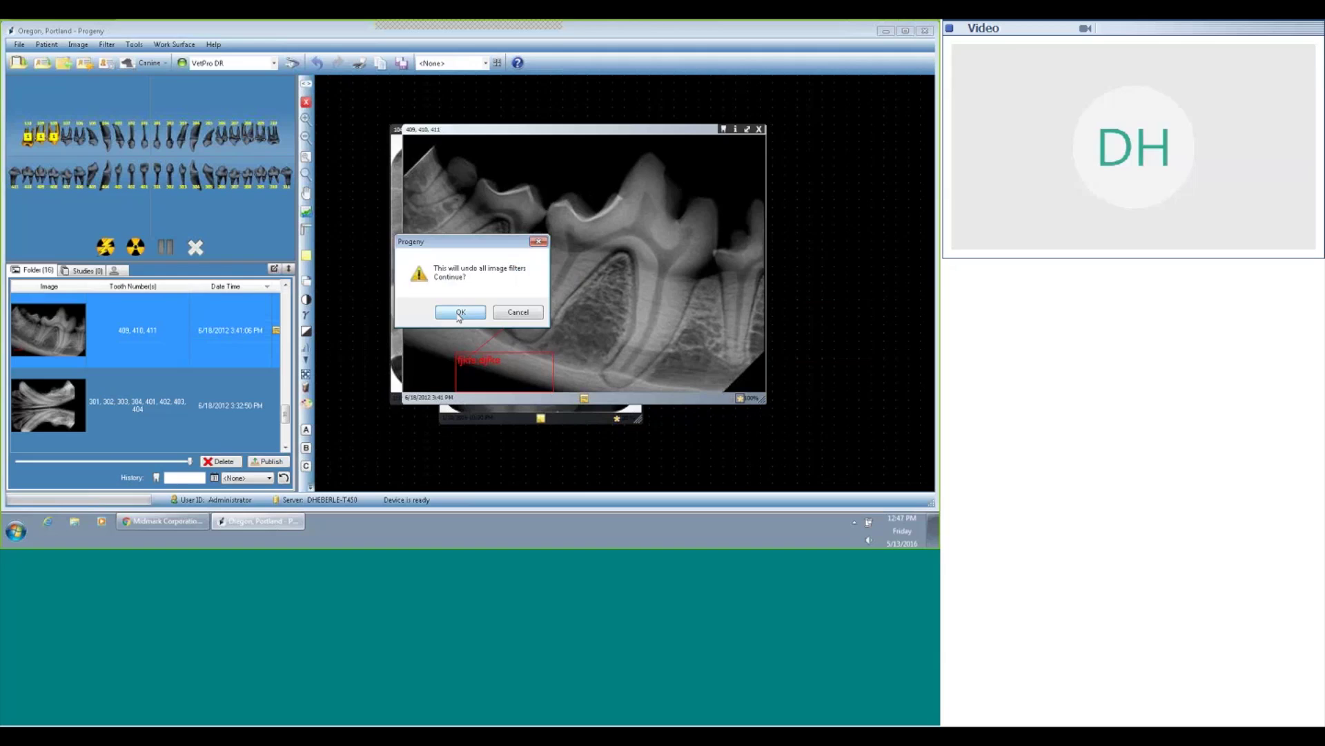
{"action": "left_click", "coordinate": [459, 312]}
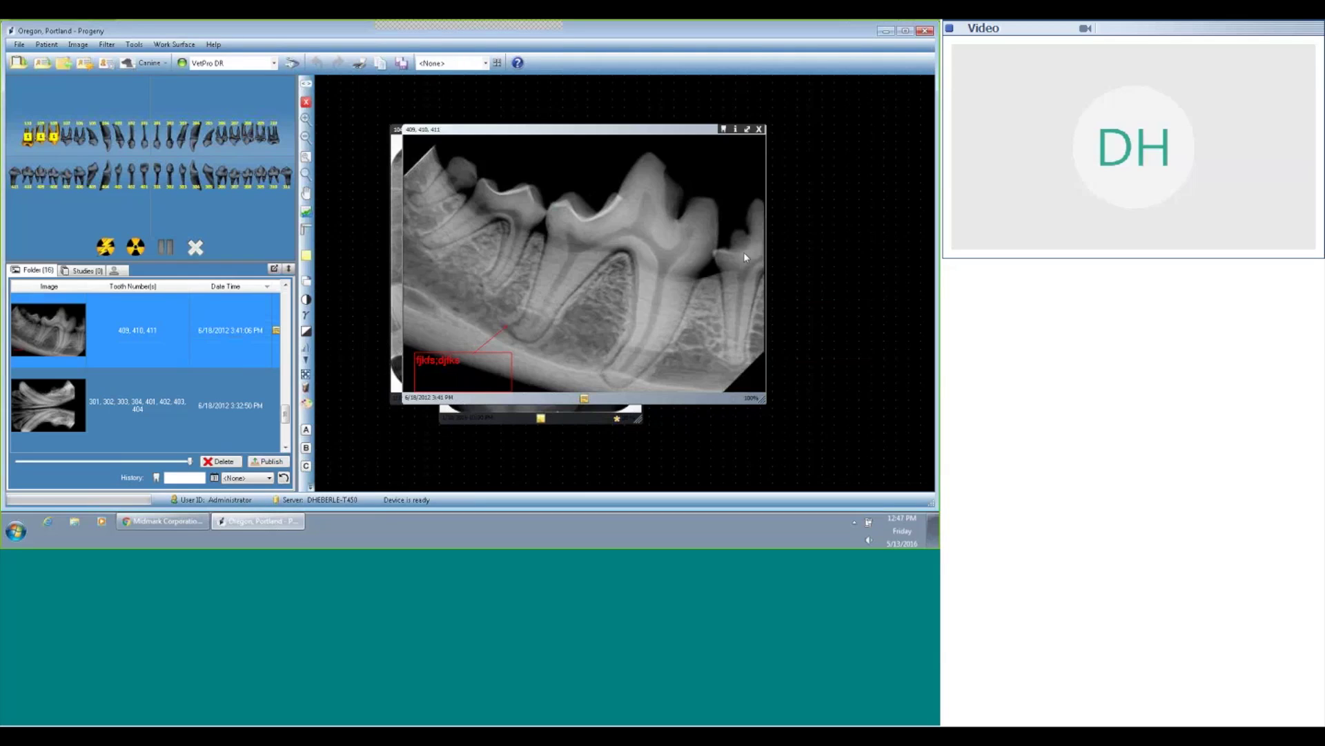
{"action": "mouse_move", "coordinate": [711, 255]}
{"action": "left_mouse_down"}
{"action": "mouse_move", "coordinate": [787, 228]}
{"action": "mouse_move", "coordinate": [725, 235]}
{"action": "left_mouse_up"}
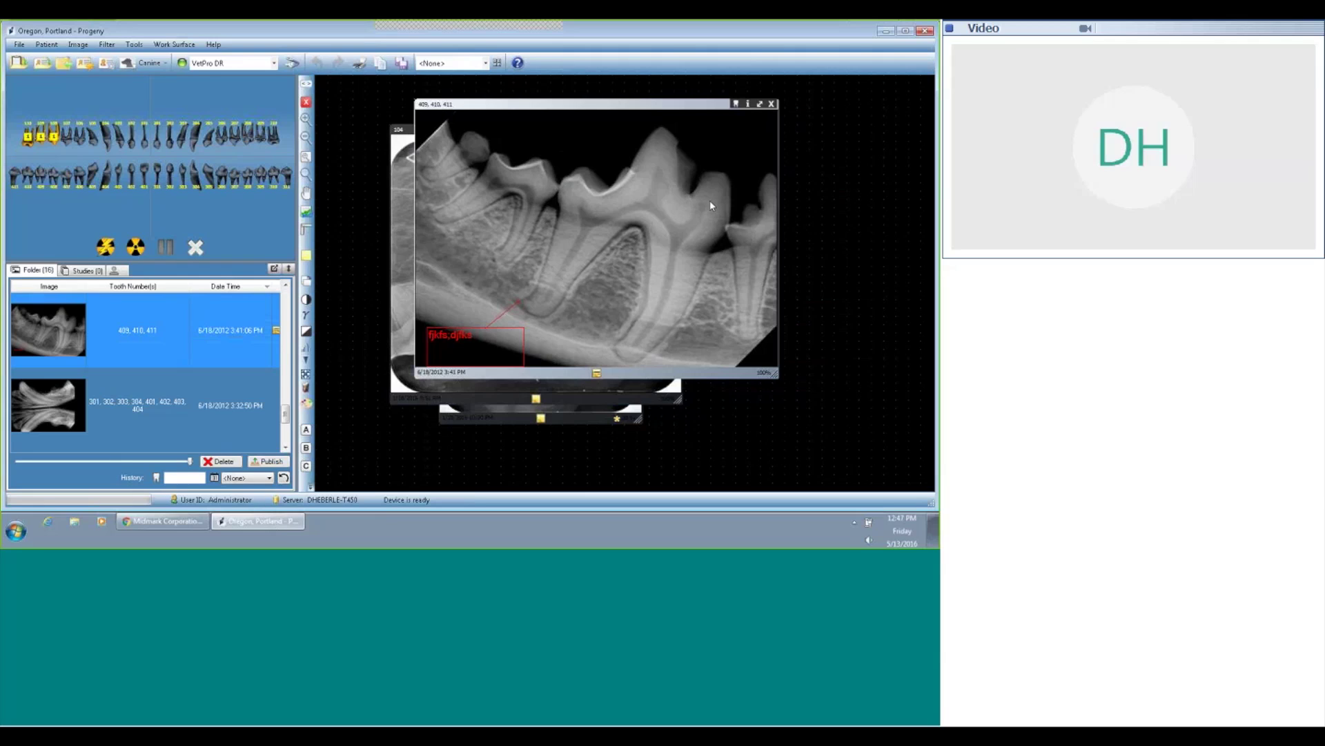
Step: Tile the open radiographs on the work surface, hide the side panel and tile them again
{"action": "right_click", "coordinate": [874, 226]}
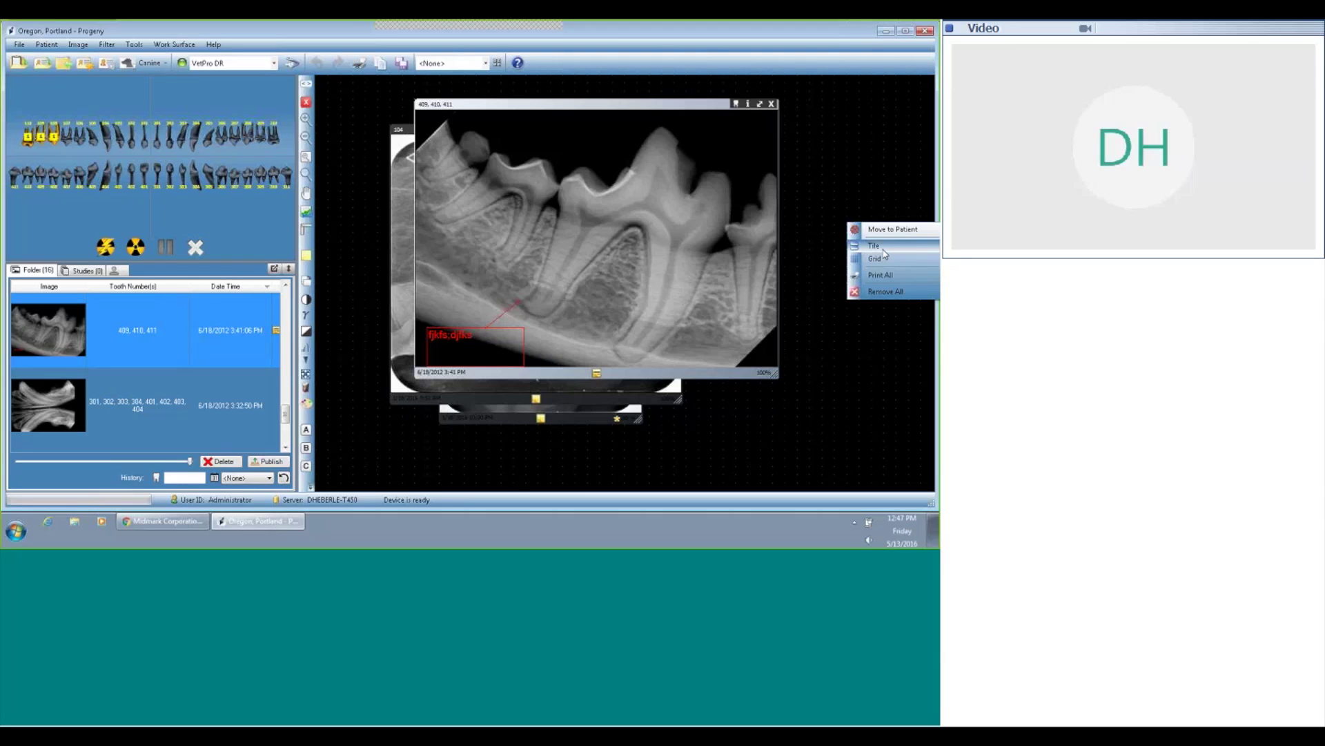
{"action": "left_click", "coordinate": [877, 246]}
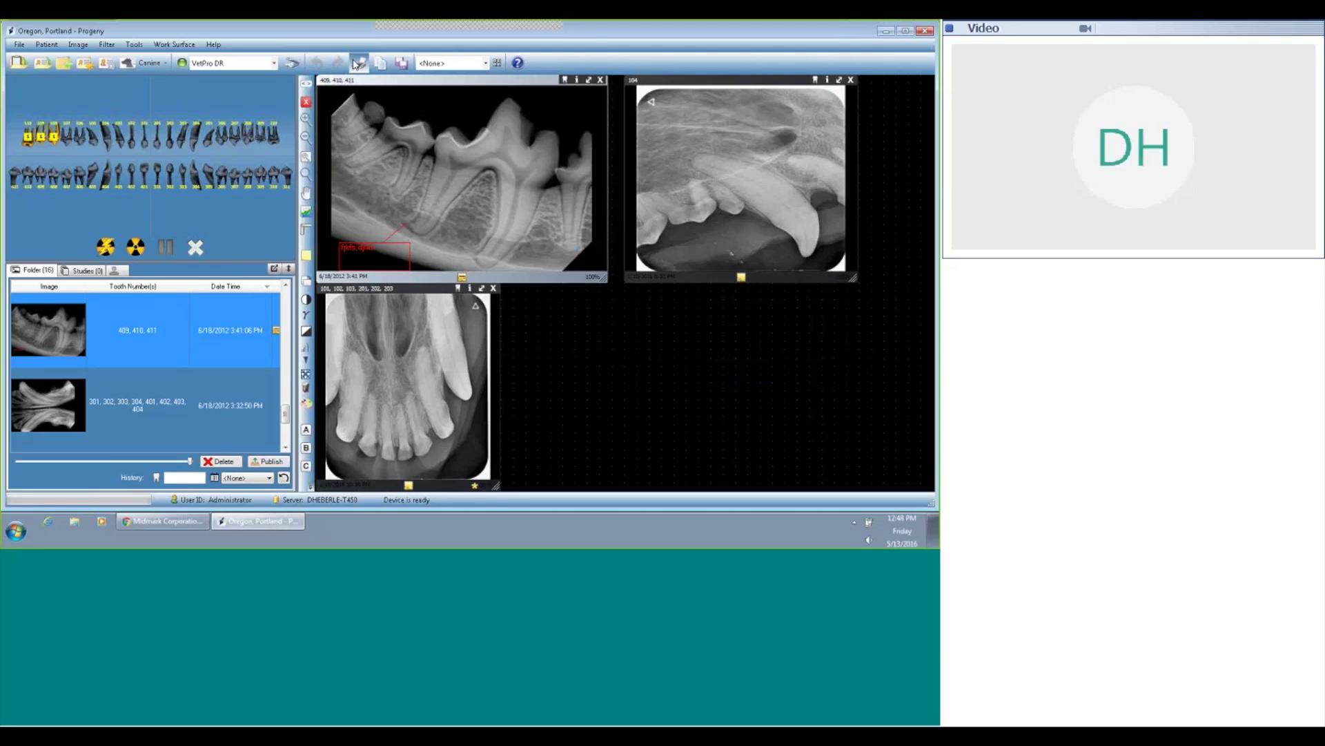
{"action": "left_click", "coordinate": [309, 84]}
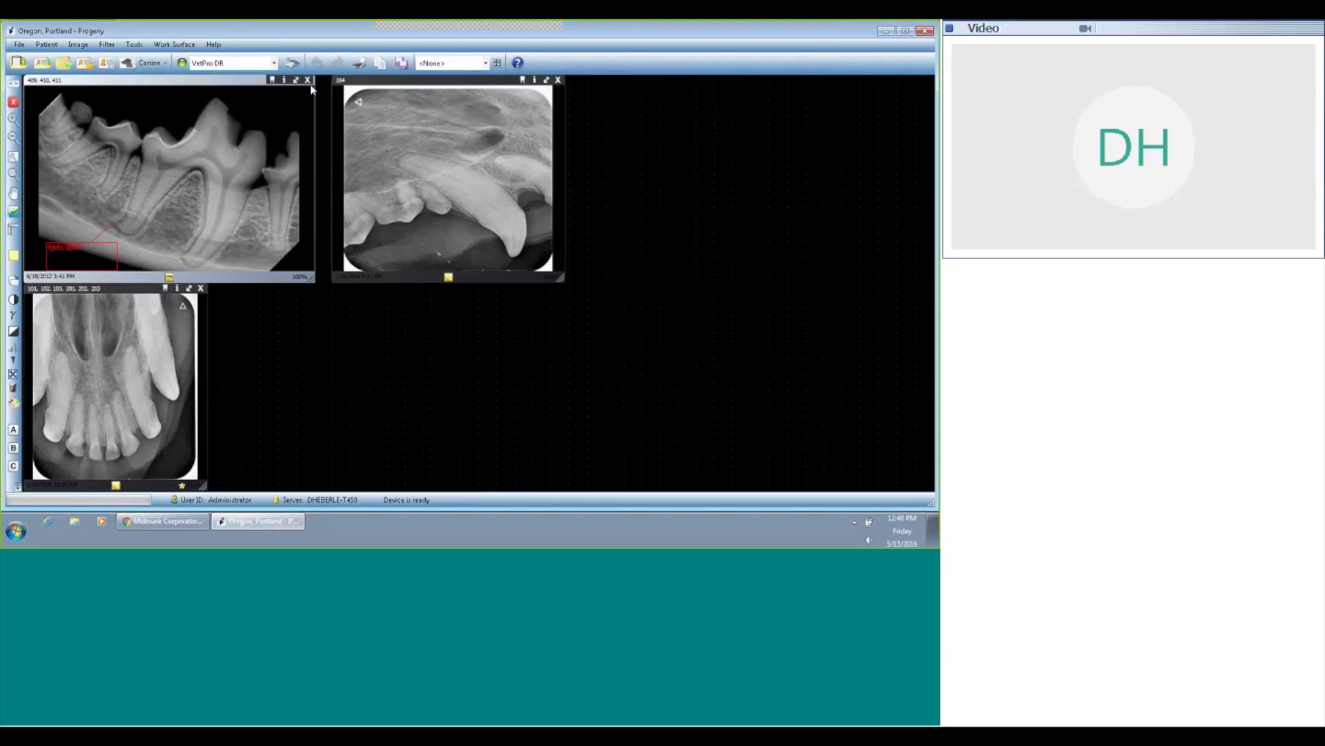
{"action": "right_click", "coordinate": [683, 151]}
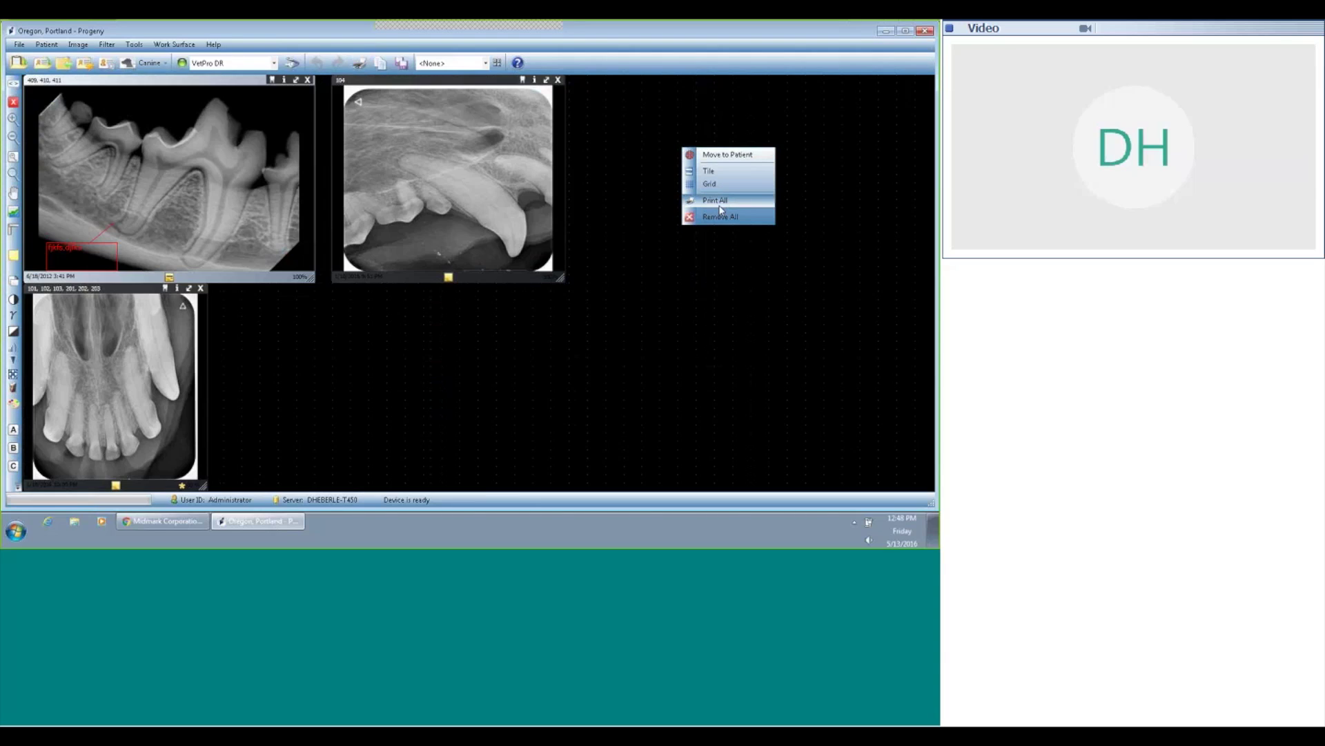
{"action": "left_click", "coordinate": [706, 169]}
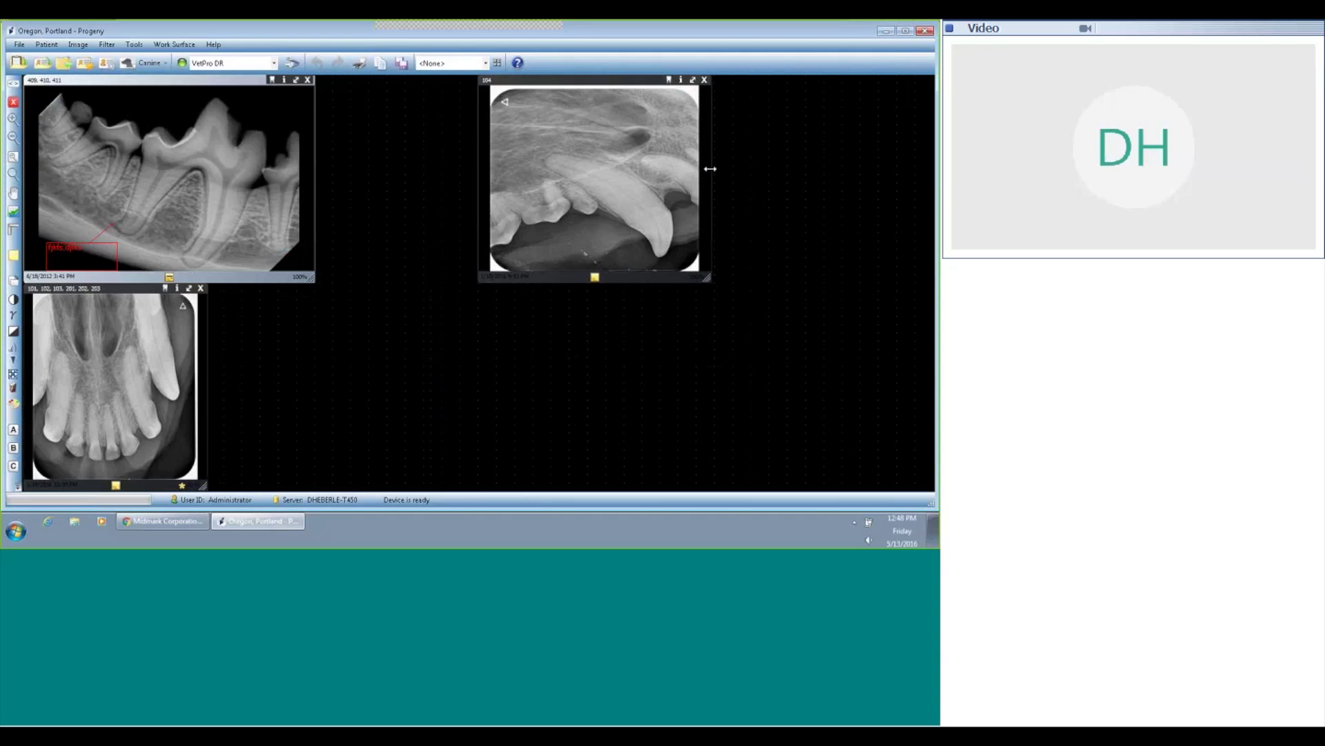
Step: Shrink the teeth 409, 410, 411 radiograph window, and enlarge it to the full work surface and back
{"action": "left_click_drag", "start_coordinate": [313, 280], "coordinate": [452, 250]}
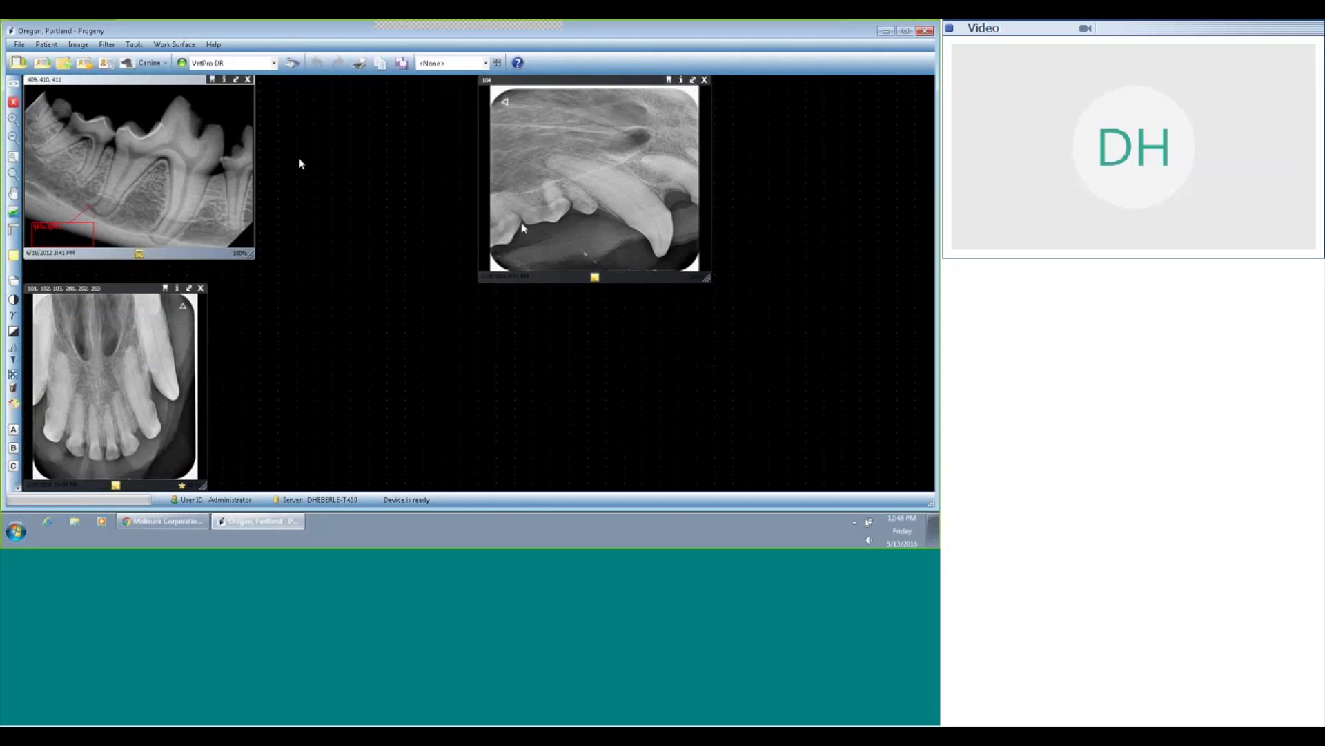
{"action": "double_click", "coordinate": [184, 184]}
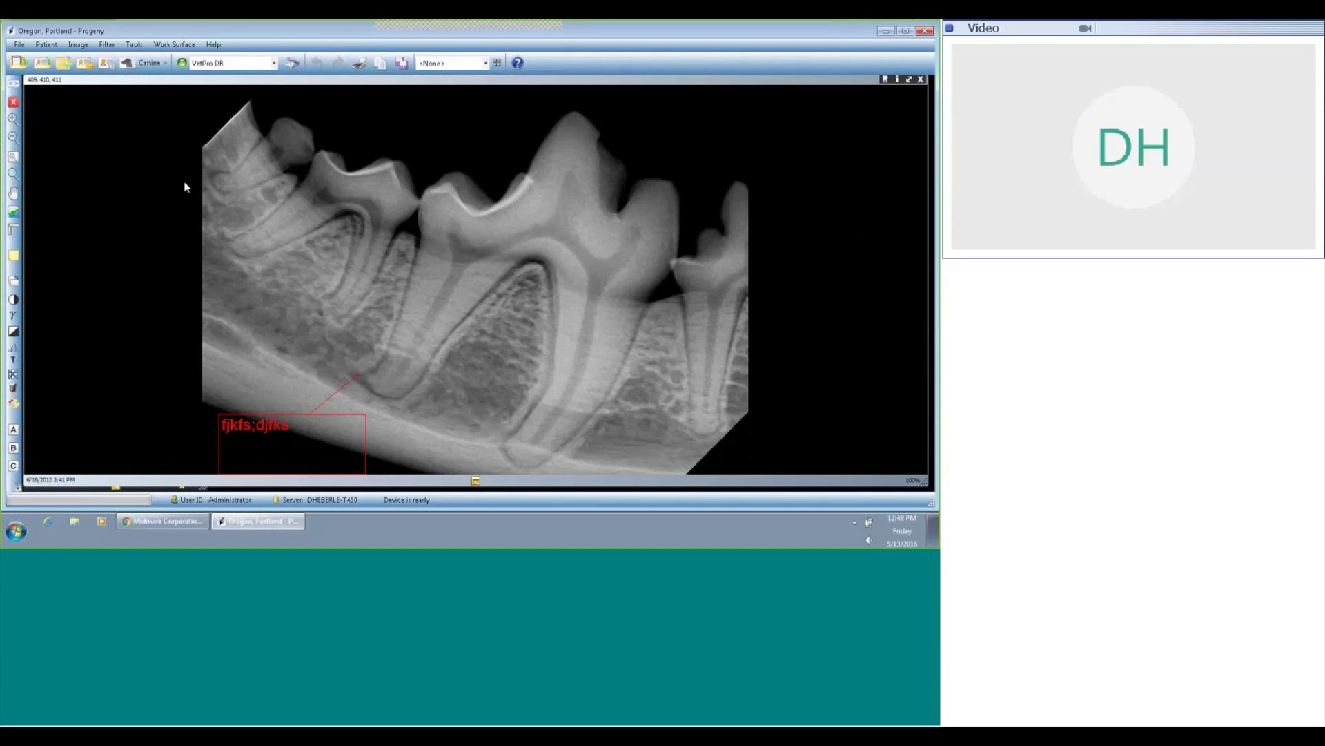
{"action": "double_click", "coordinate": [184, 187]}
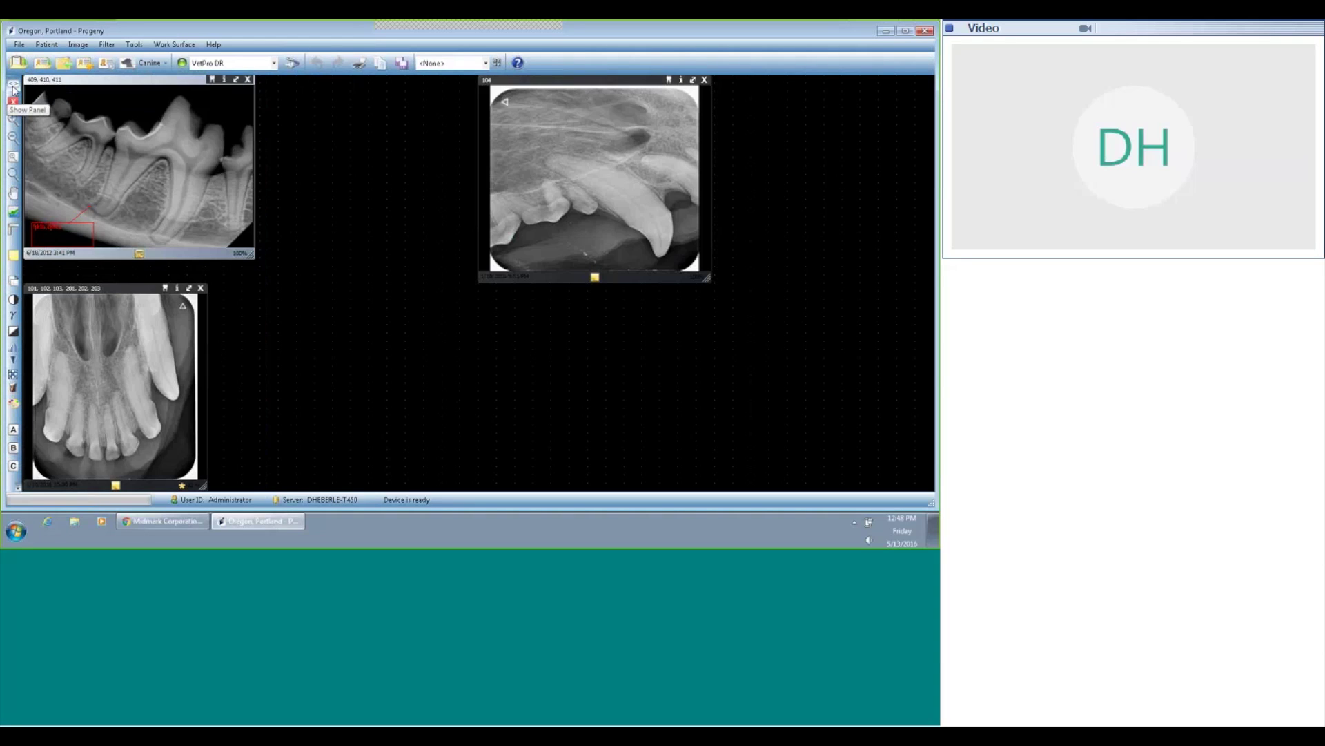
Step: Show the side panel again and move the tooth 104 radiograph fully into view
{"action": "left_click", "coordinate": [13, 87]}
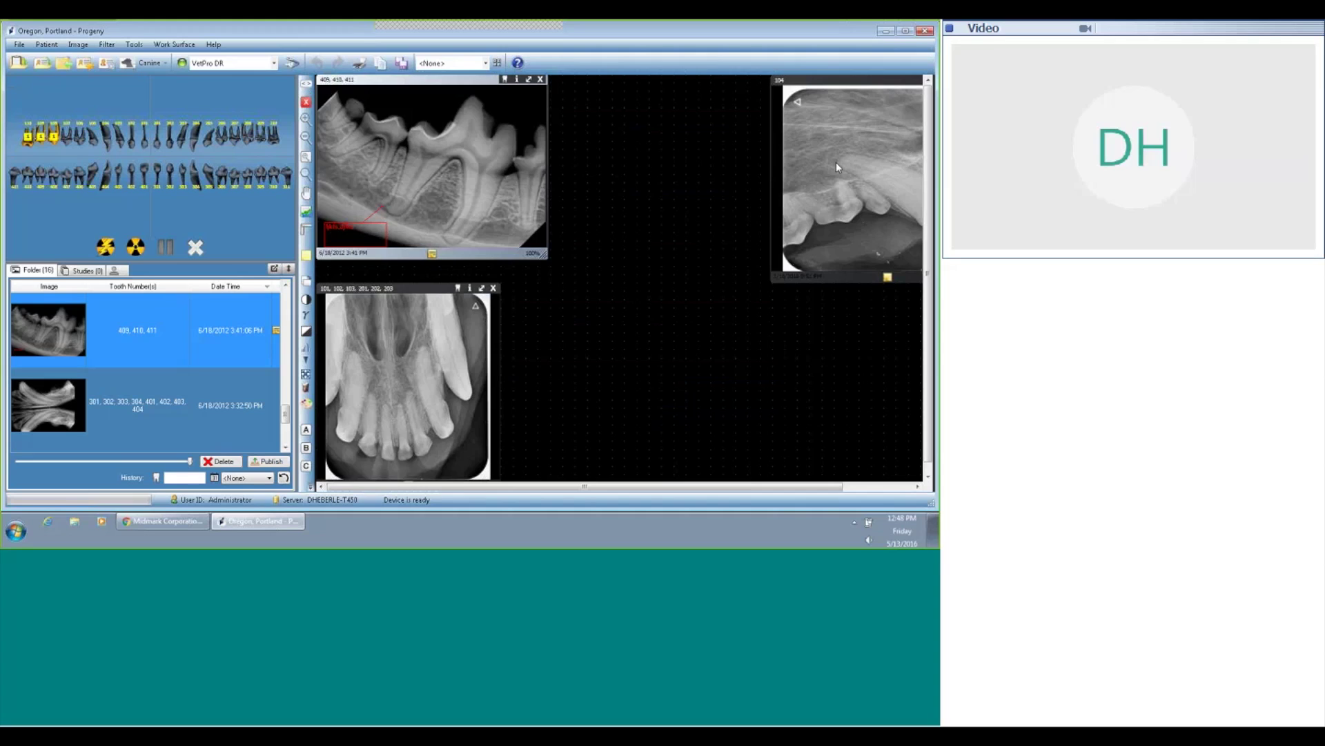
{"action": "left_click_drag", "start_coordinate": [836, 164], "coordinate": [652, 180]}
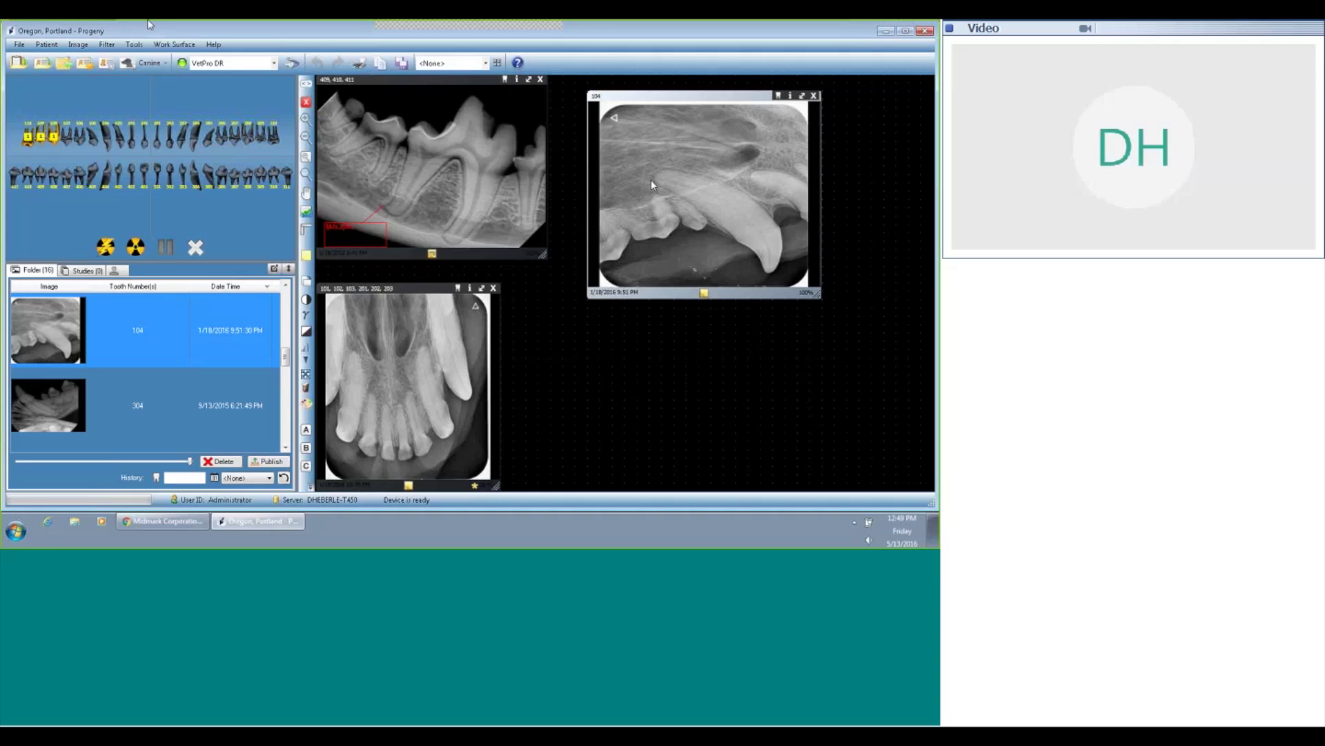
Step: Look through the available imaging devices and keep VetPro DR selected
{"action": "left_click", "coordinate": [274, 63]}
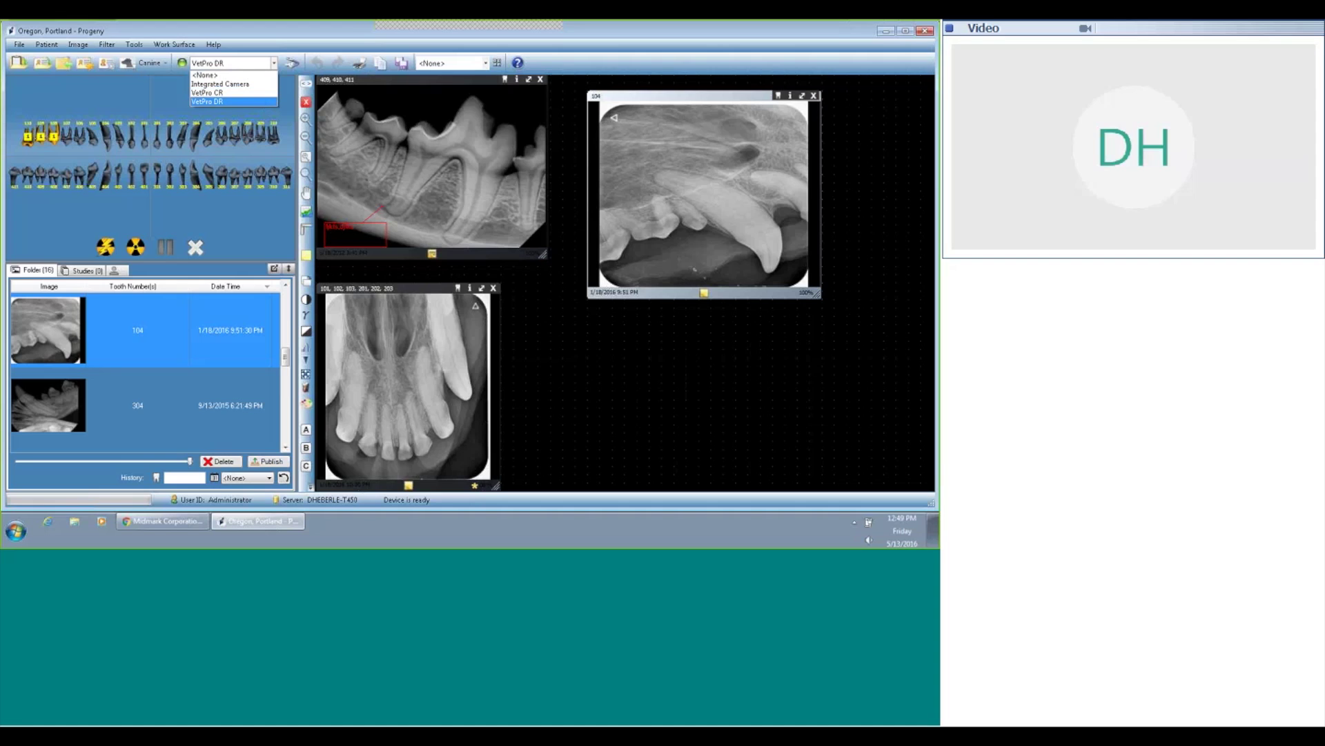
{"action": "left_click", "coordinate": [207, 102]}
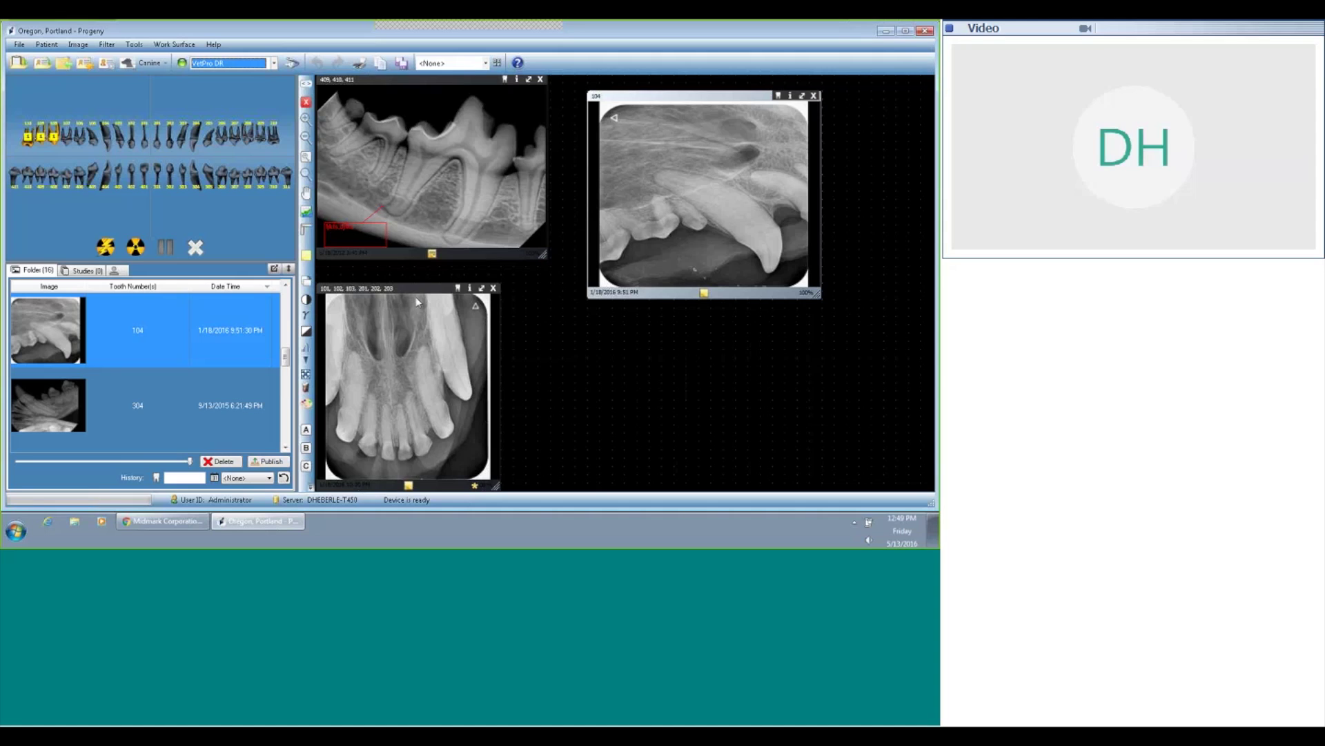
Step: Close the teeth 101, 102, 103, 201, 202, 203 radiograph and remove all remaining images from the work surface
{"action": "left_click", "coordinate": [493, 289]}
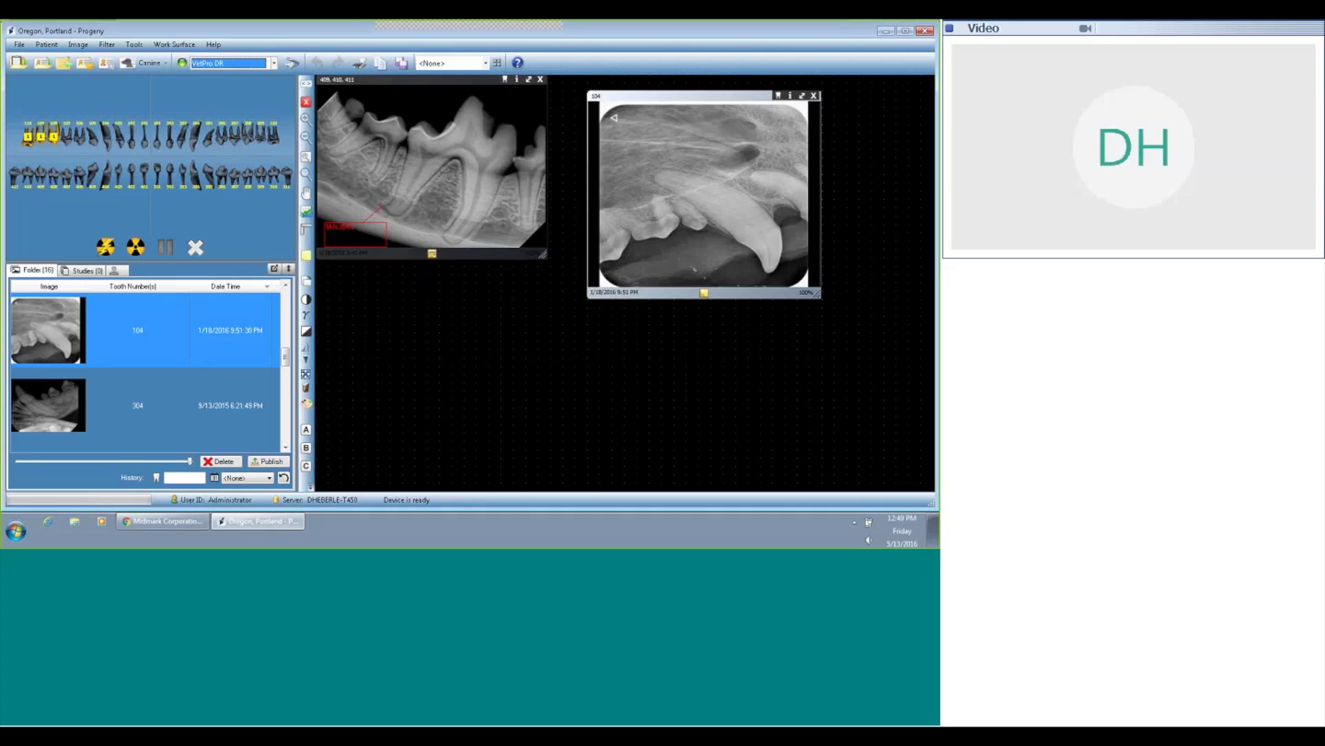
{"action": "right_click", "coordinate": [505, 372]}
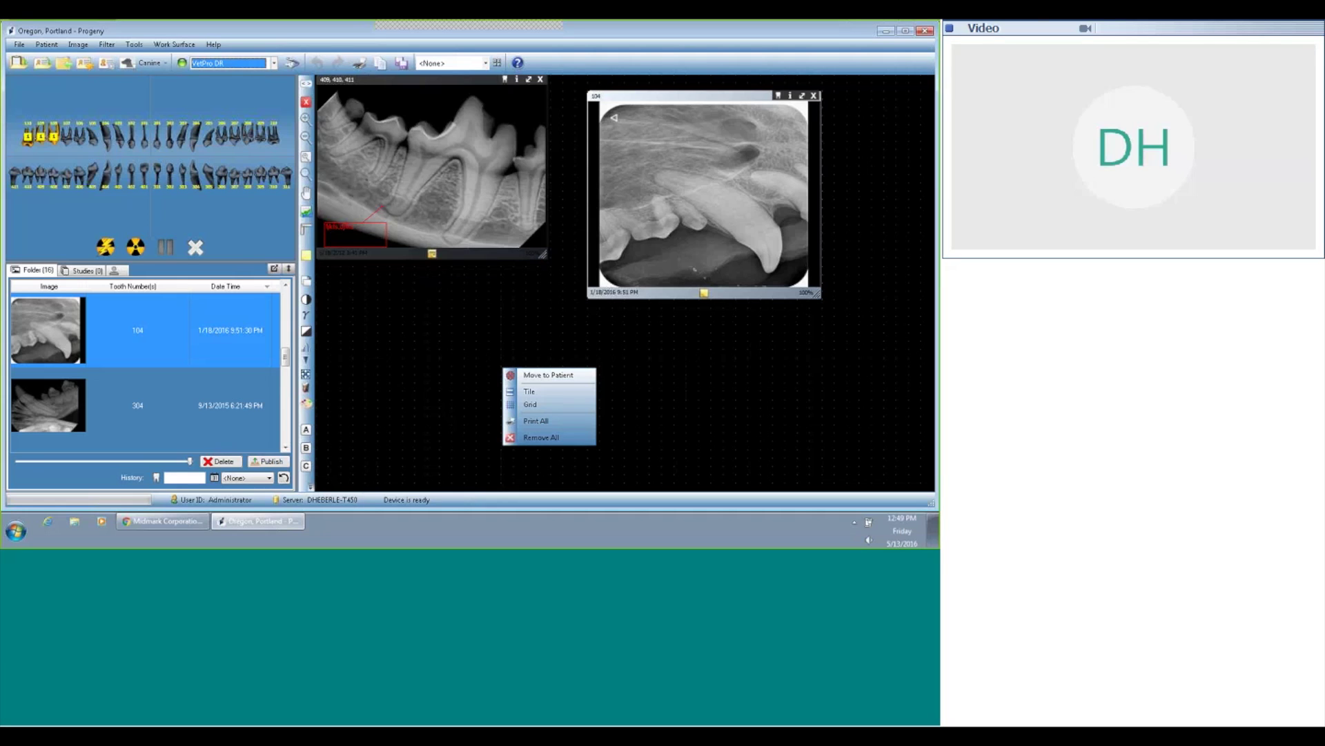
{"action": "left_click", "coordinate": [556, 438]}
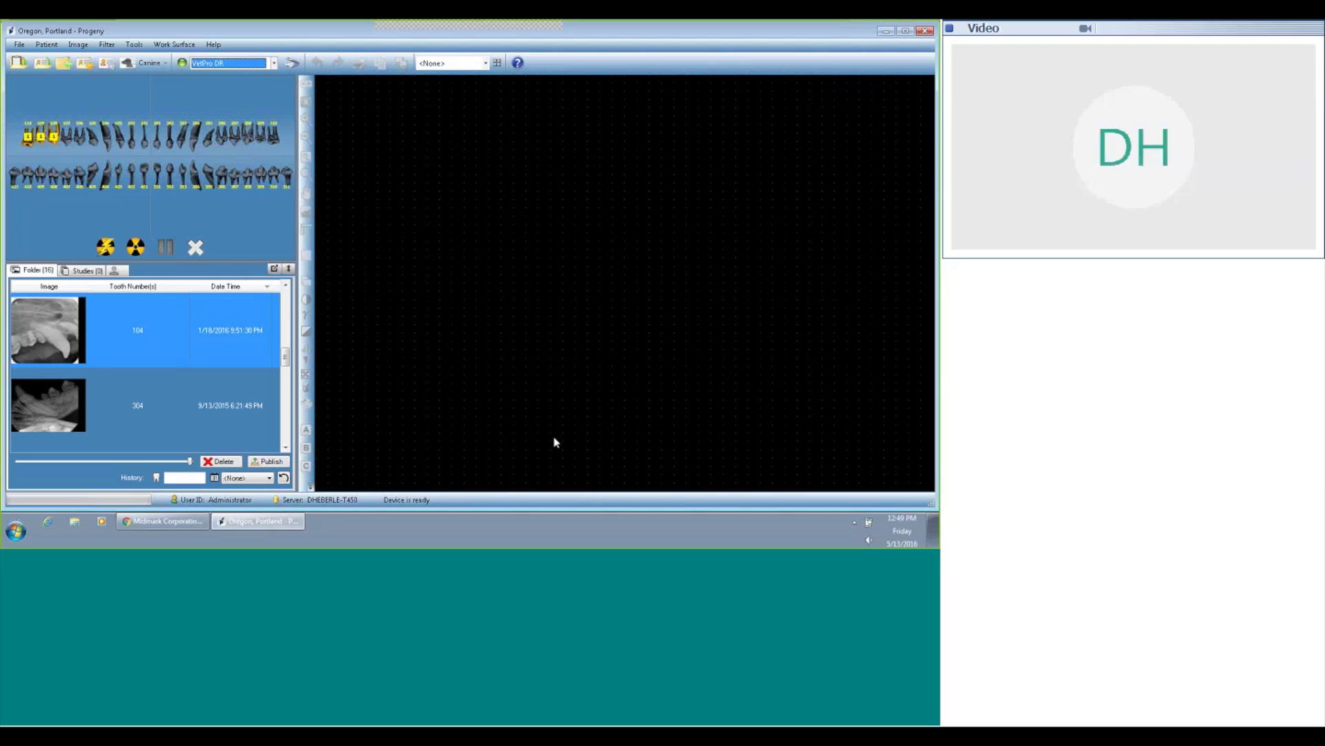
Step: Reduce the thumbnail size in the folder's image list and open the tooth 310 radiograph dated 1/18/2016 10:26:06 PM
{"action": "left_click_drag", "start_coordinate": [191, 461], "coordinate": [65, 463]}
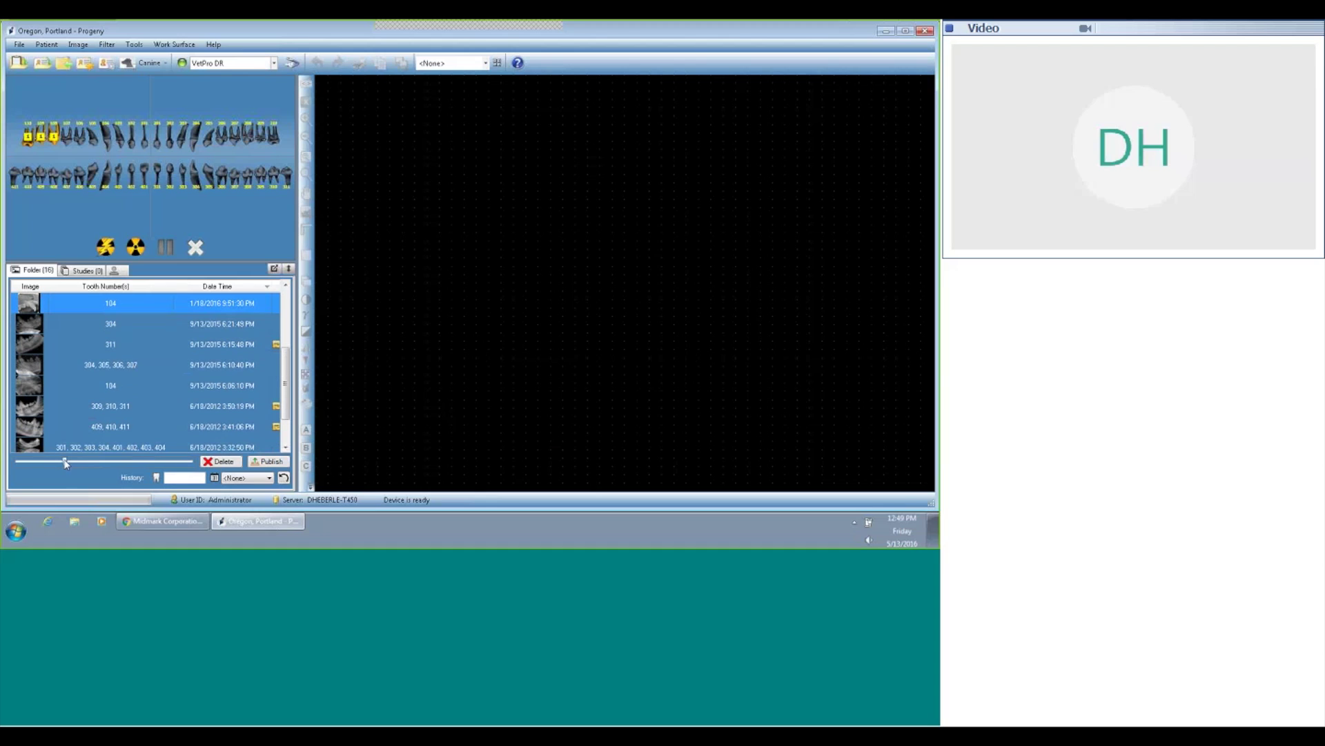
{"action": "left_click_drag", "start_coordinate": [287, 379], "coordinate": [625, 265]}
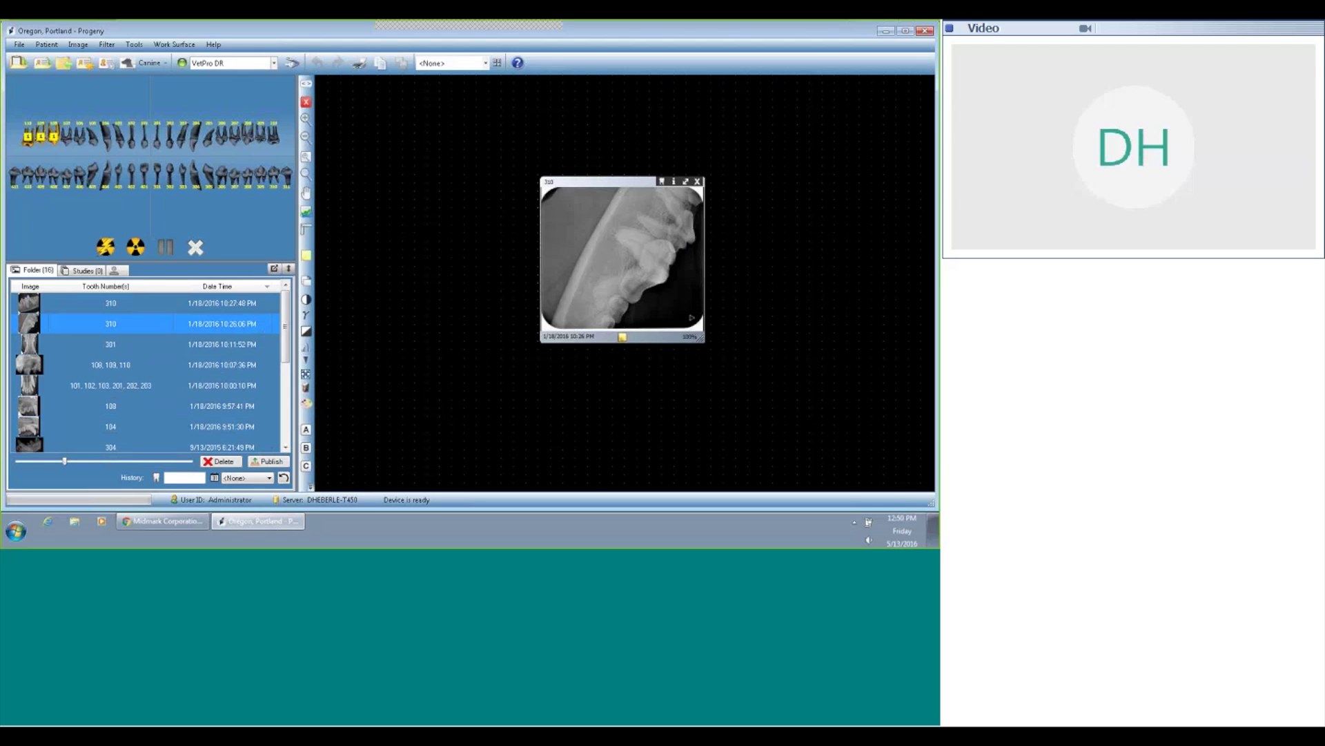
Step: Start deleting the open tooth 310 radiograph, decline the deletion and close the image
{"action": "left_click", "coordinate": [224, 461]}
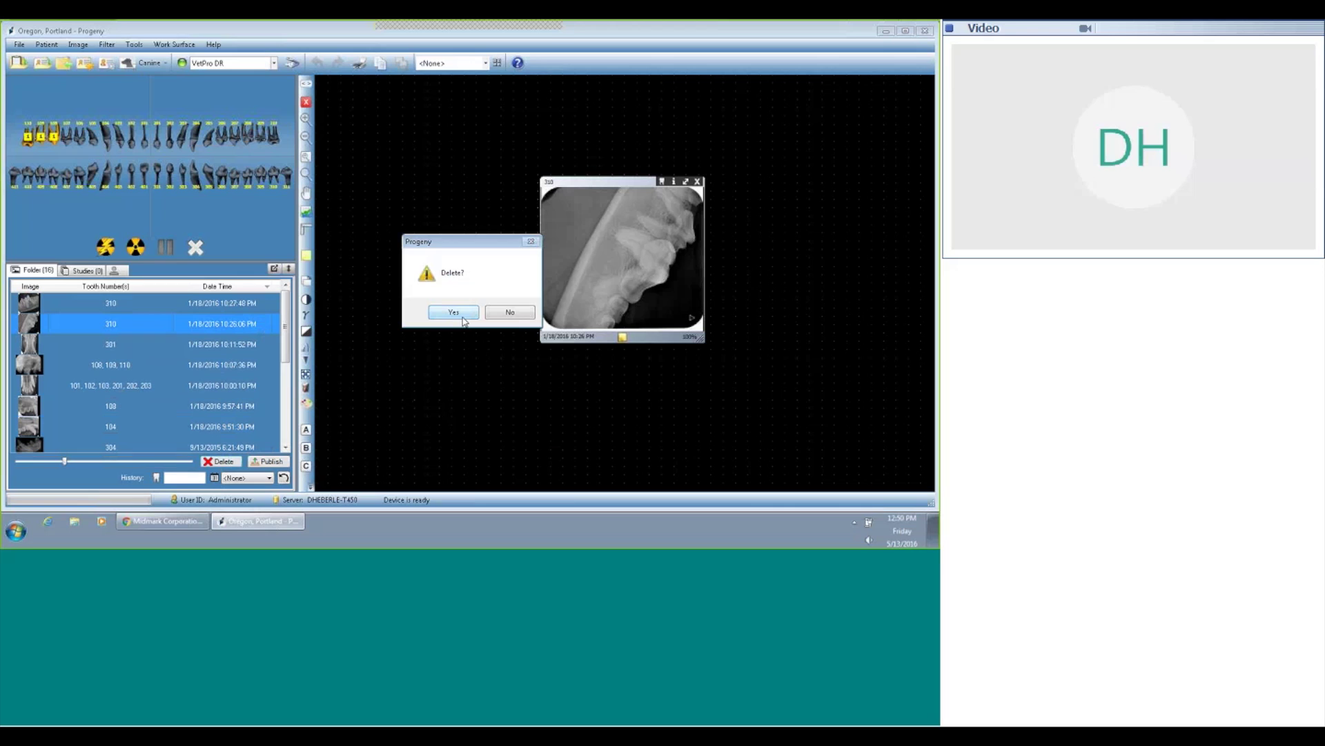
{"action": "left_click", "coordinate": [510, 313]}
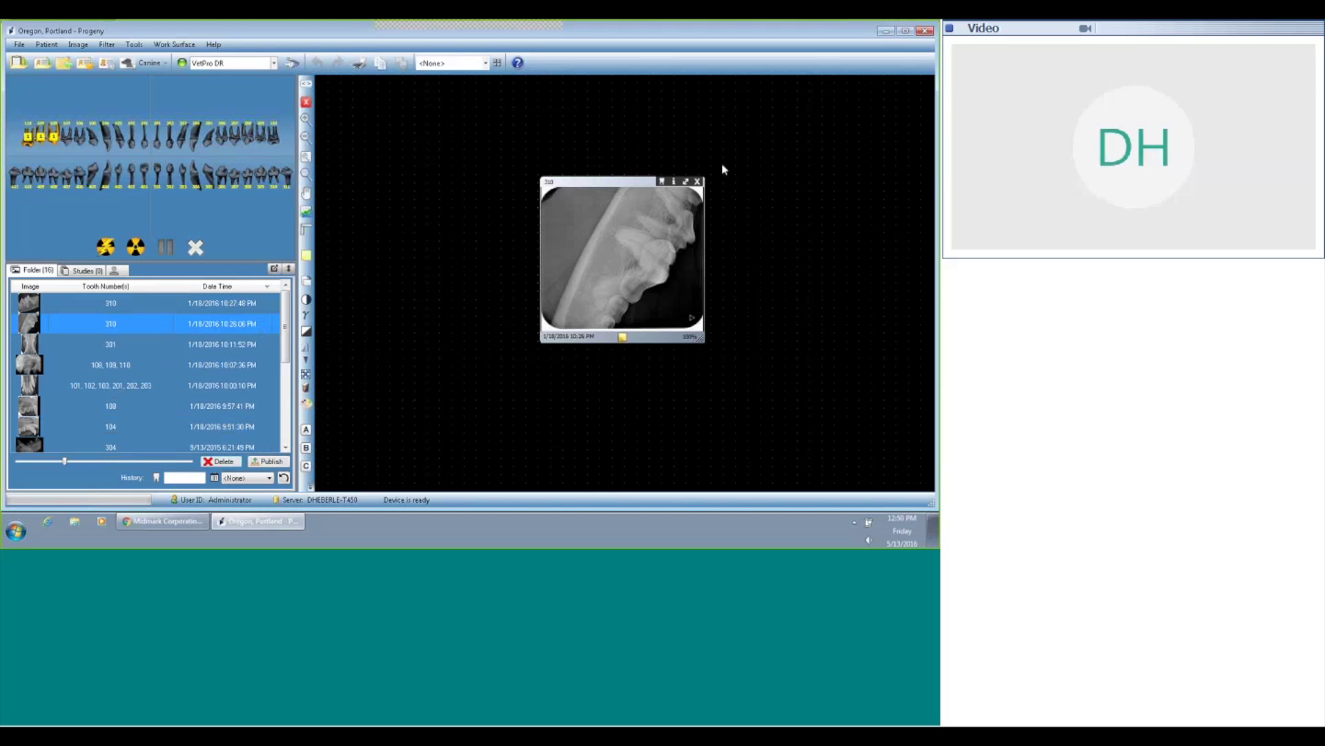
{"action": "left_click", "coordinate": [697, 181]}
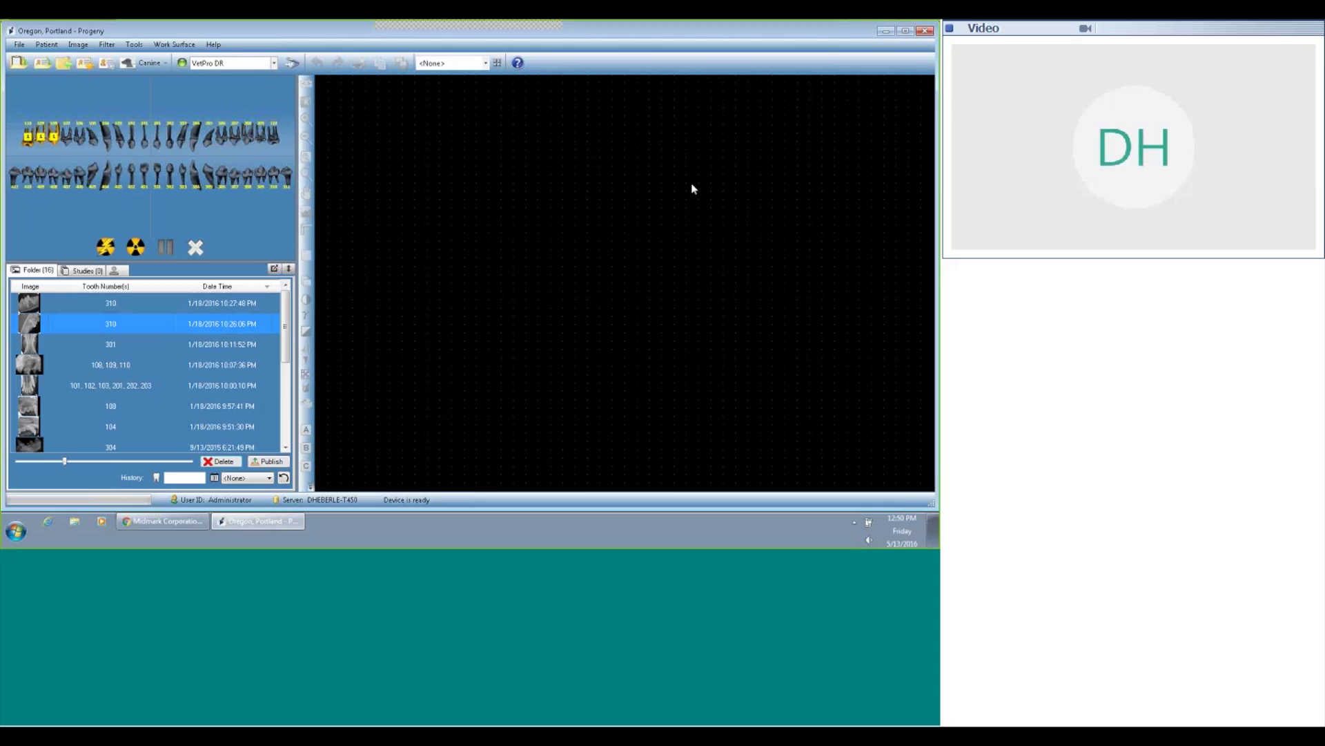
Step: Select both tooth 310 radiographs together in the image list, and reduce the selection to the newest one
{"action": "left_click", "coordinate": [225, 303]}
{"action": "left_click", "coordinate": [234, 321], "text": "ctrl"}
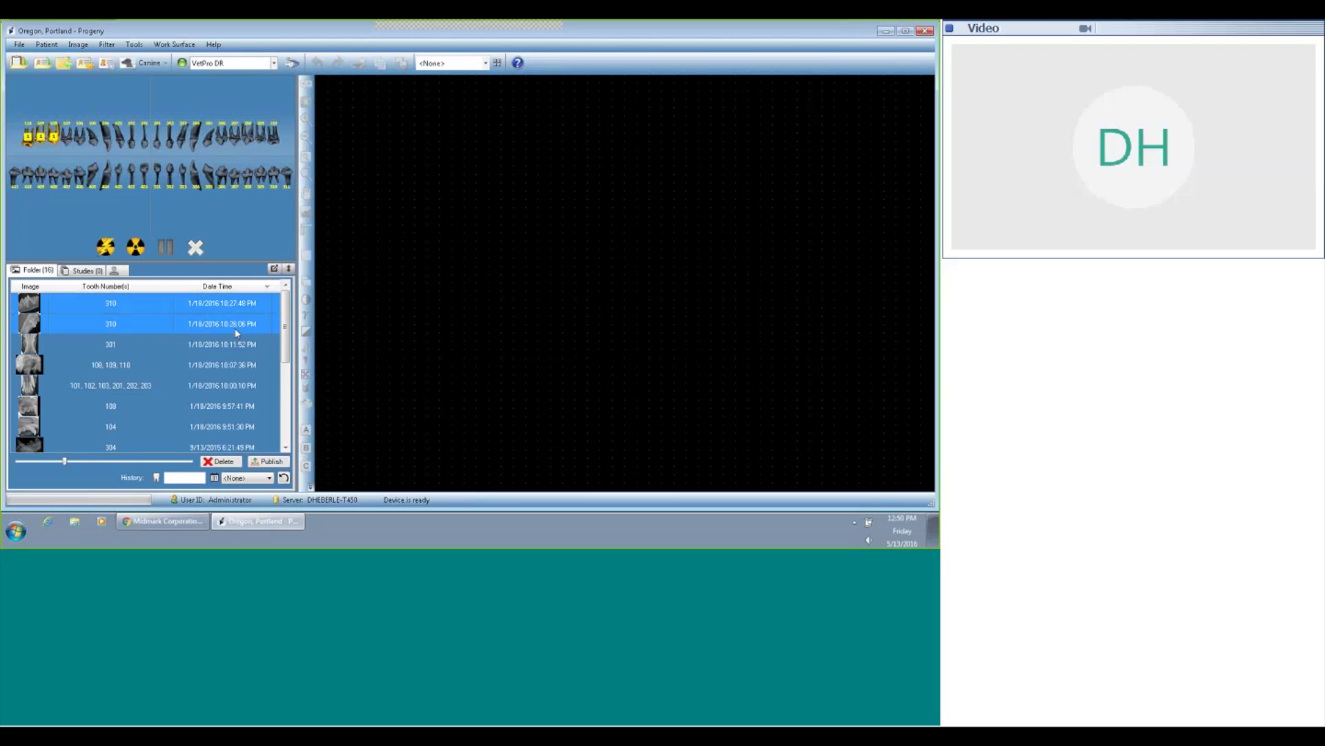
{"action": "left_click", "coordinate": [238, 301]}
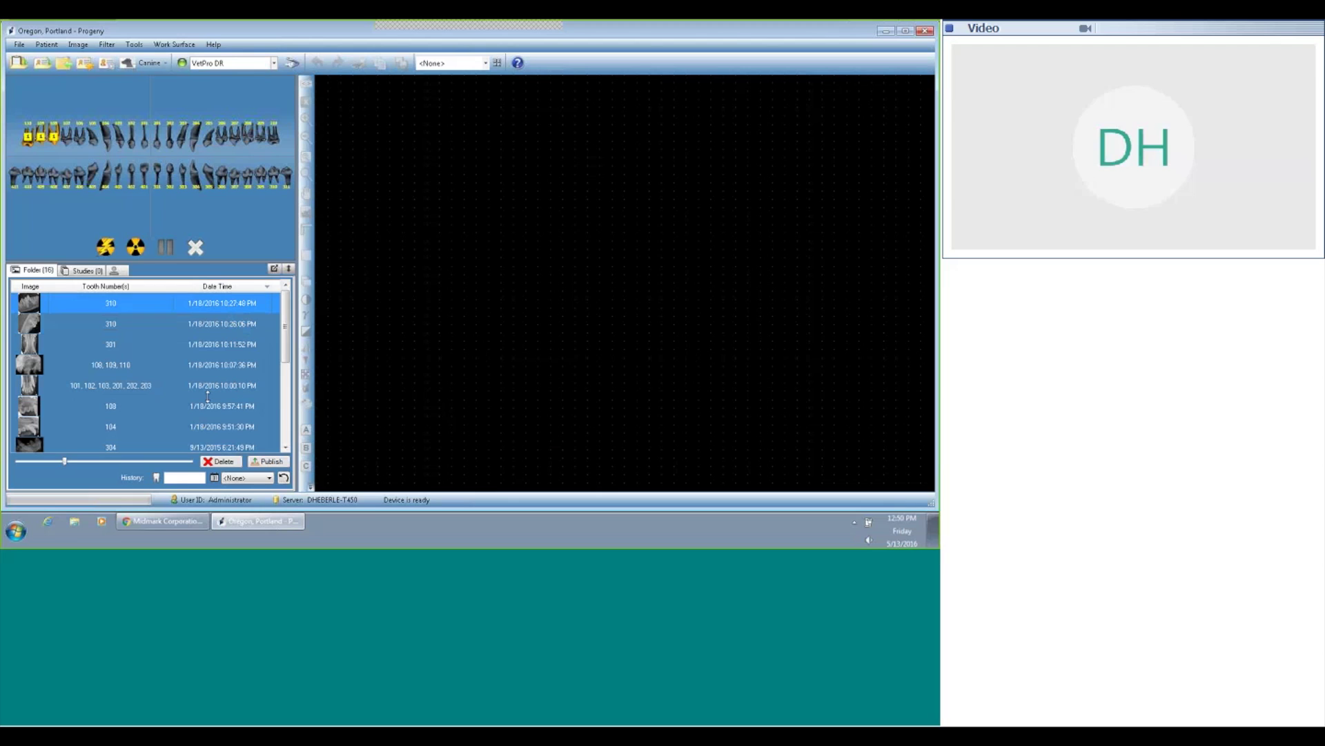
Step: Open the 6/18/2012 radiographs of teeth 101, 102, 103, 201, 202, 203 and teeth 301, 302, 303, 304, 401, 402, 403, 404
{"action": "scroll", "coordinate": [204, 425], "scroll_direction": "down", "scroll_amount": 3}
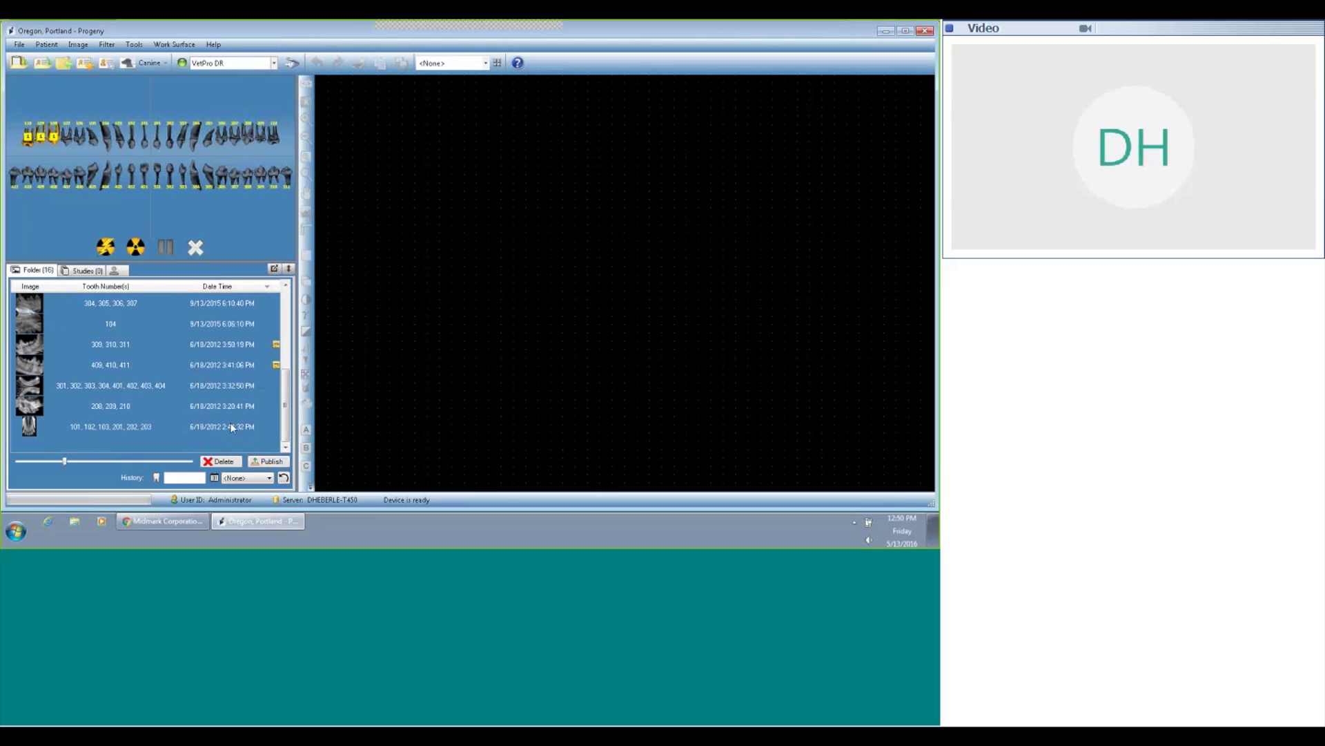
{"action": "left_click", "coordinate": [231, 428]}
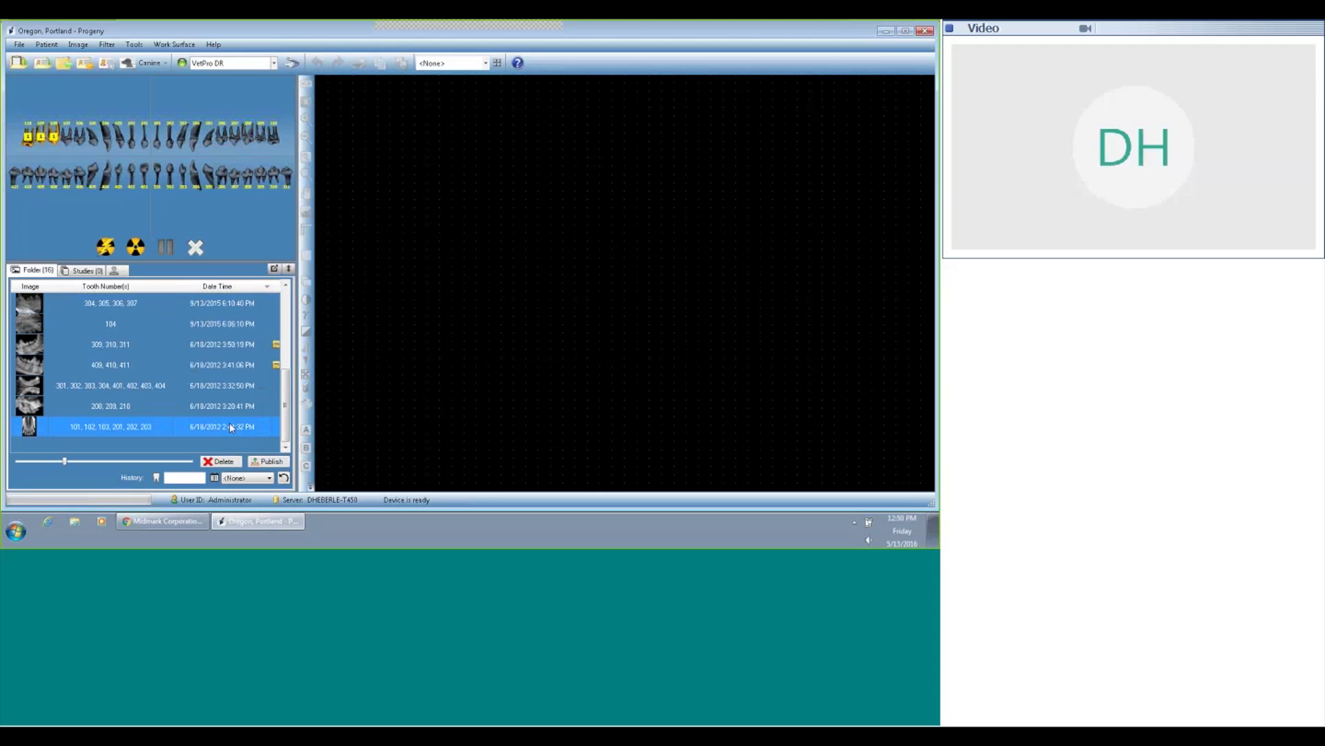
{"action": "double_click", "coordinate": [229, 426]}
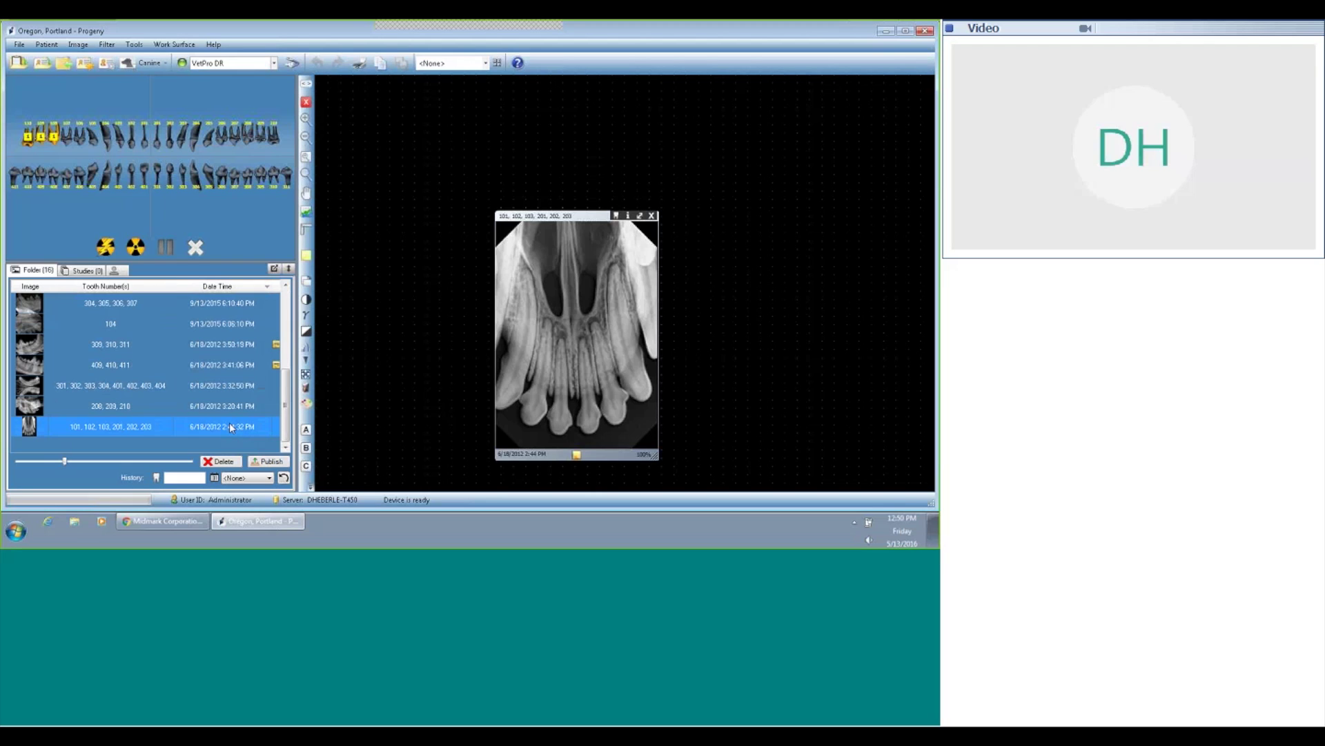
{"action": "left_click_drag", "start_coordinate": [232, 387], "coordinate": [452, 378]}
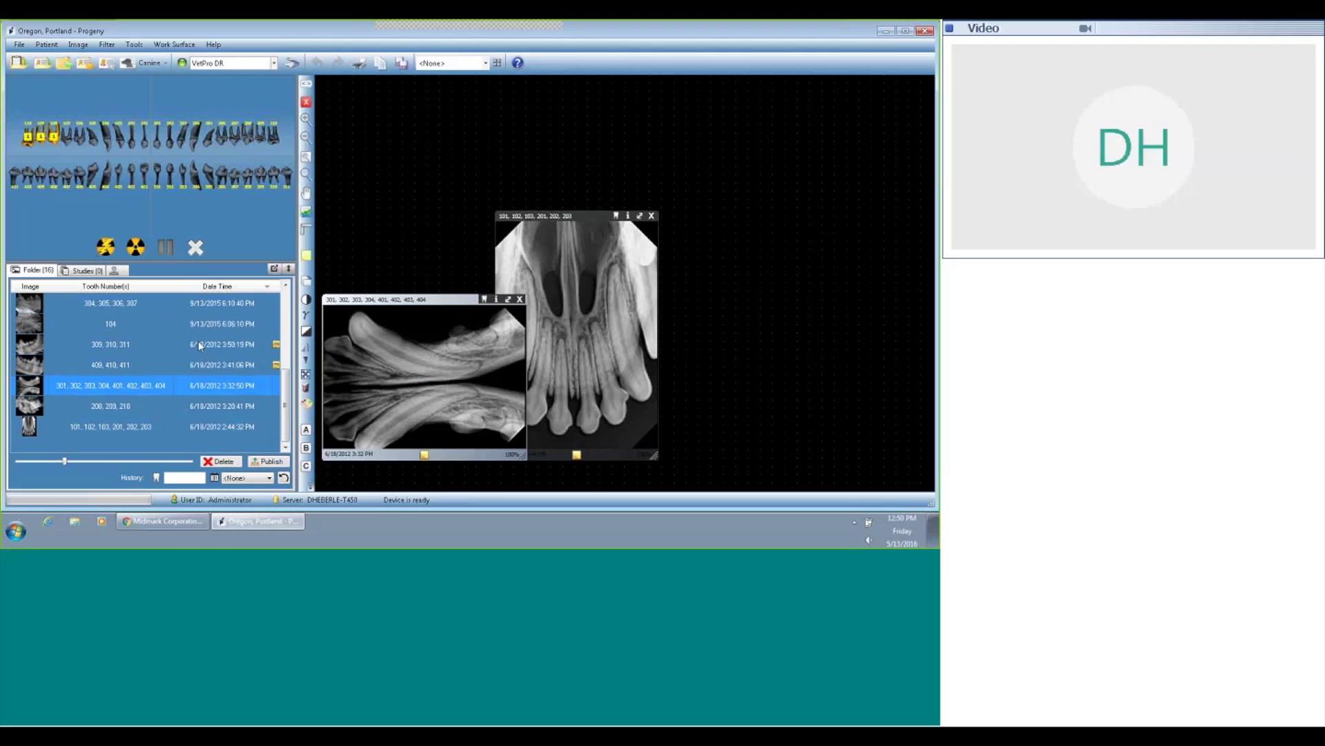
Step: Open the radiographs of tooth 104, teeth 309, 310, 311 and teeth 409, 410, 411 together on the work surface
{"action": "left_click", "coordinate": [209, 324]}
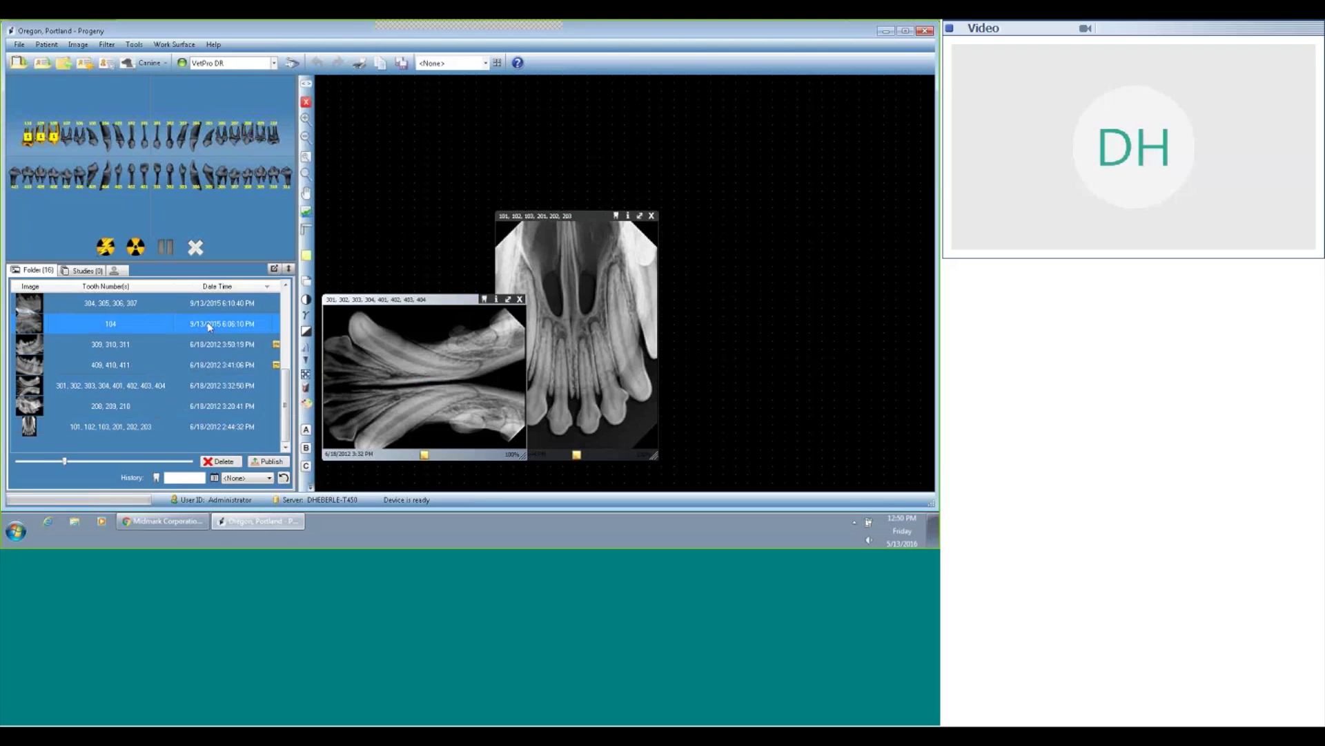
{"action": "left_click", "coordinate": [218, 344], "text": "ctrl"}
{"action": "left_click", "coordinate": [233, 365], "text": "ctrl"}
{"action": "left_click_drag", "start_coordinate": [234, 365], "coordinate": [728, 289]}
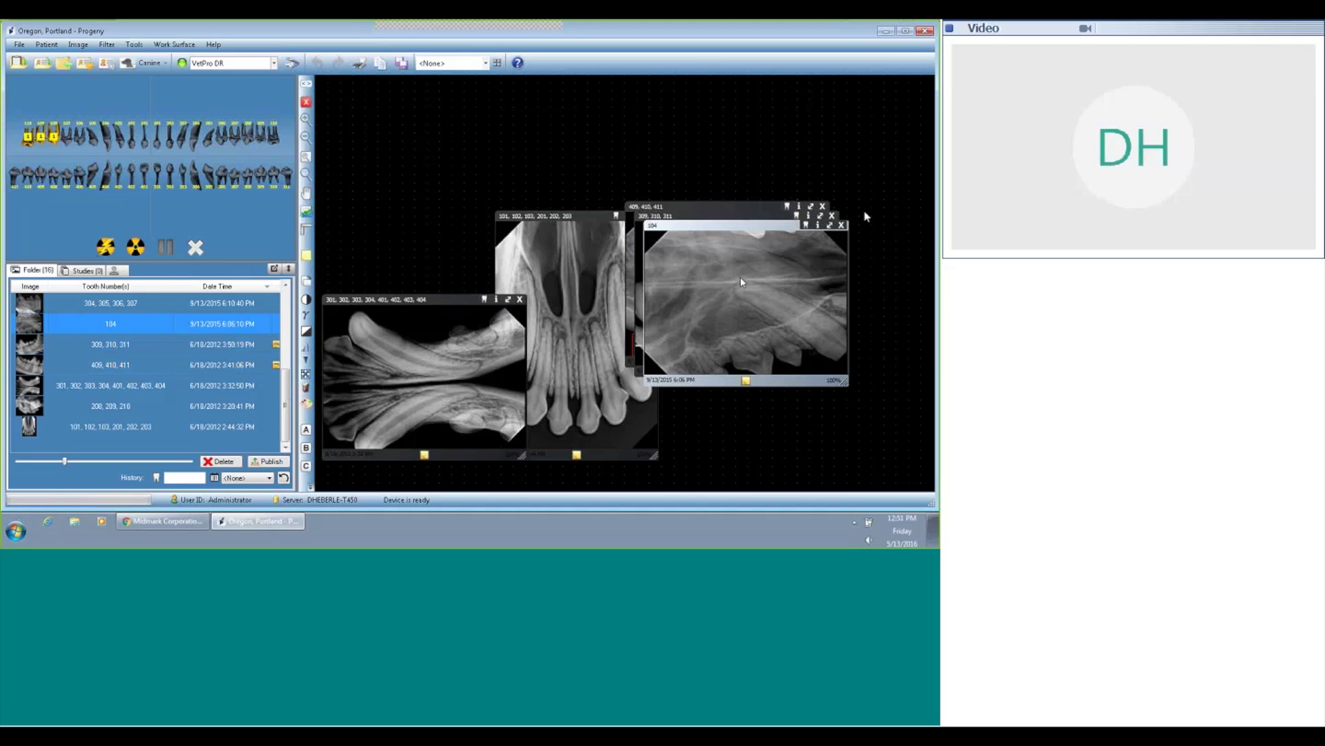
Step: Close the teeth 309, 310, 311 radiograph and tile the remaining images
{"action": "left_click", "coordinate": [834, 220]}
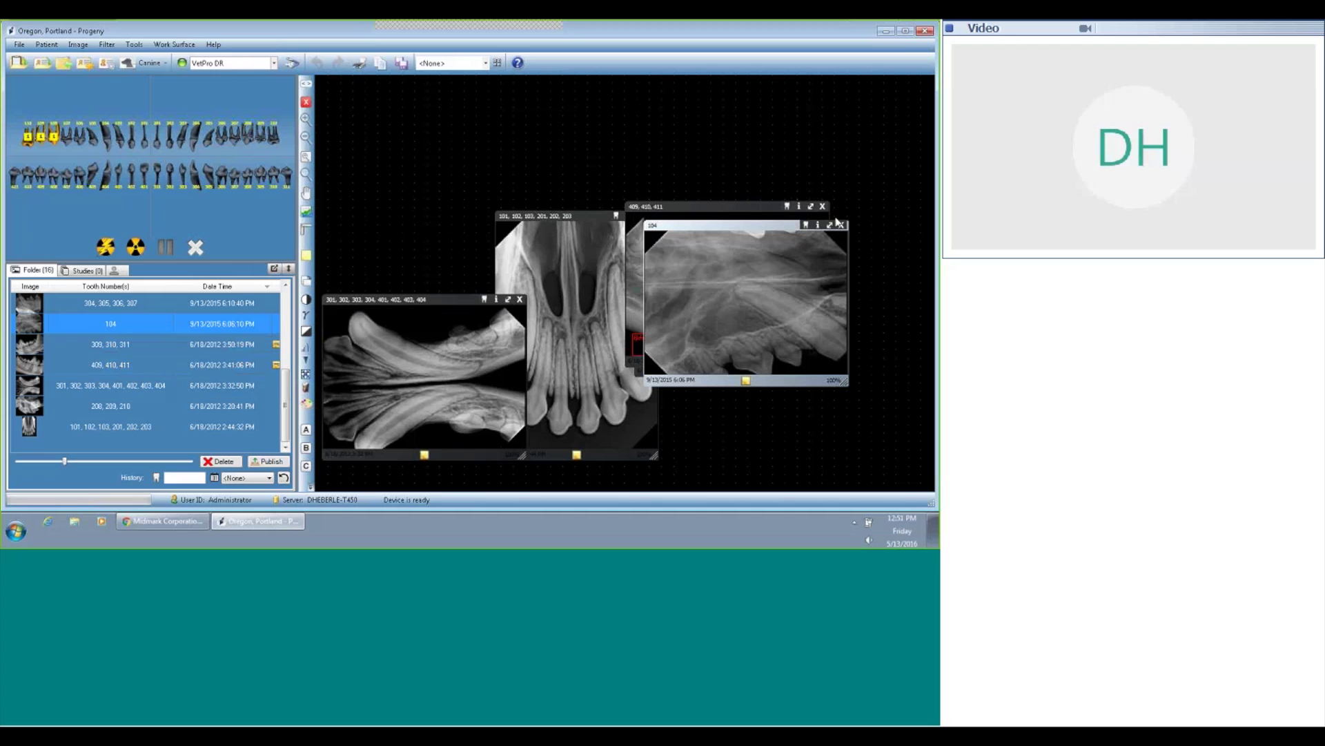
{"action": "right_click", "coordinate": [858, 200]}
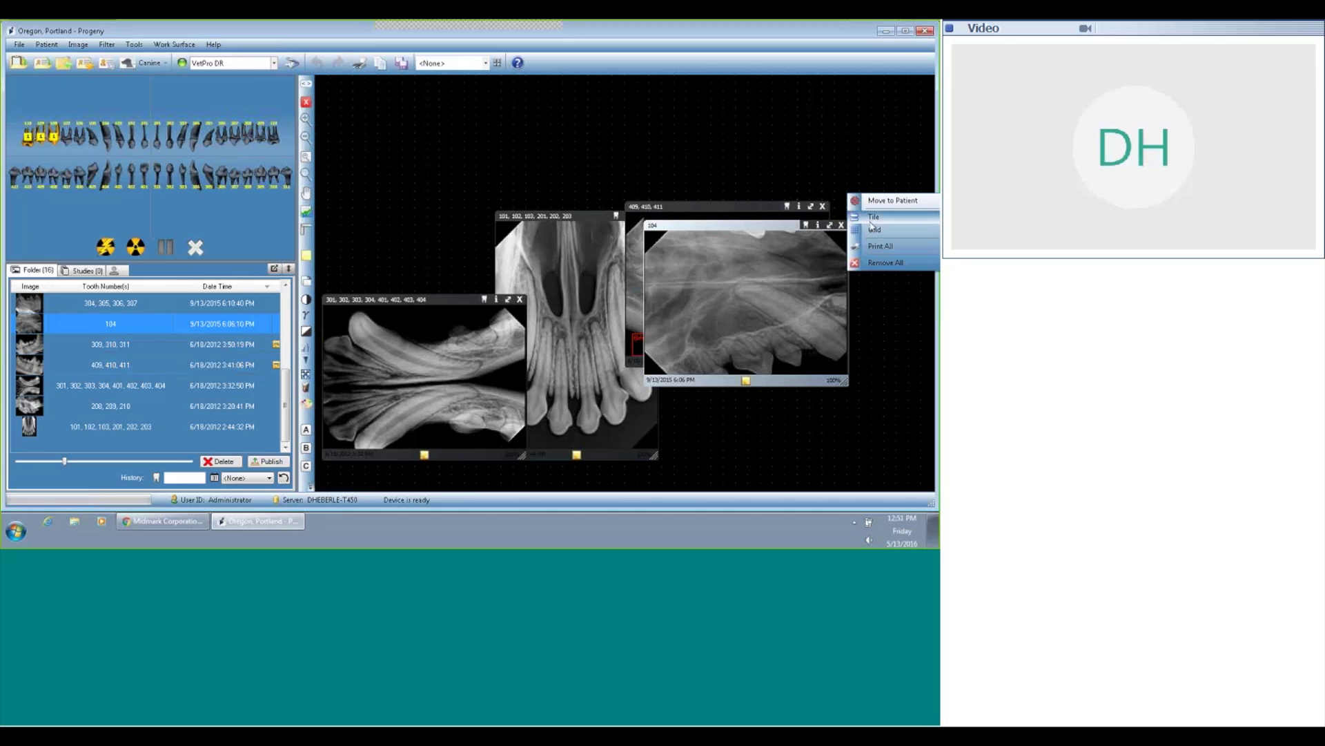
{"action": "left_click", "coordinate": [873, 216]}
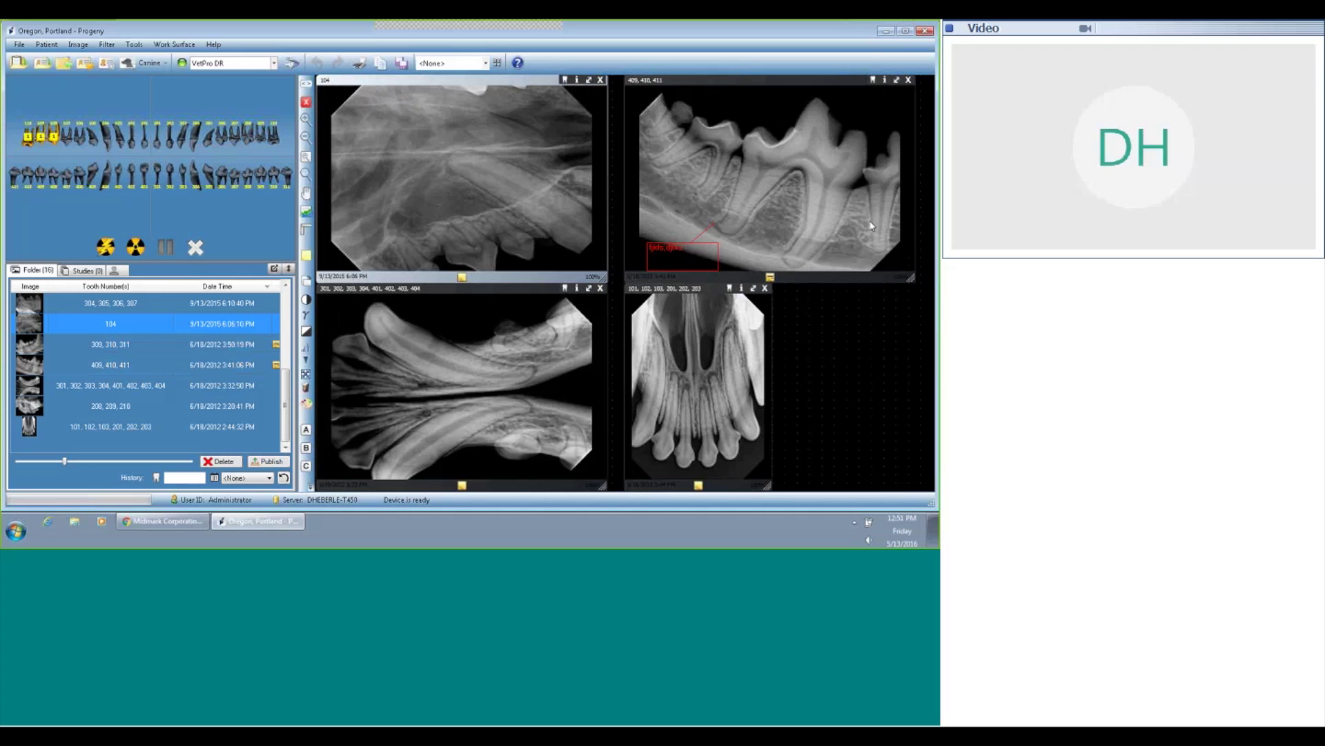
Step: Close the teeth 101, 102, 103, 201, 202, 203 and tooth 104 radiographs, and tile the two remaining images
{"action": "left_click", "coordinate": [765, 288]}
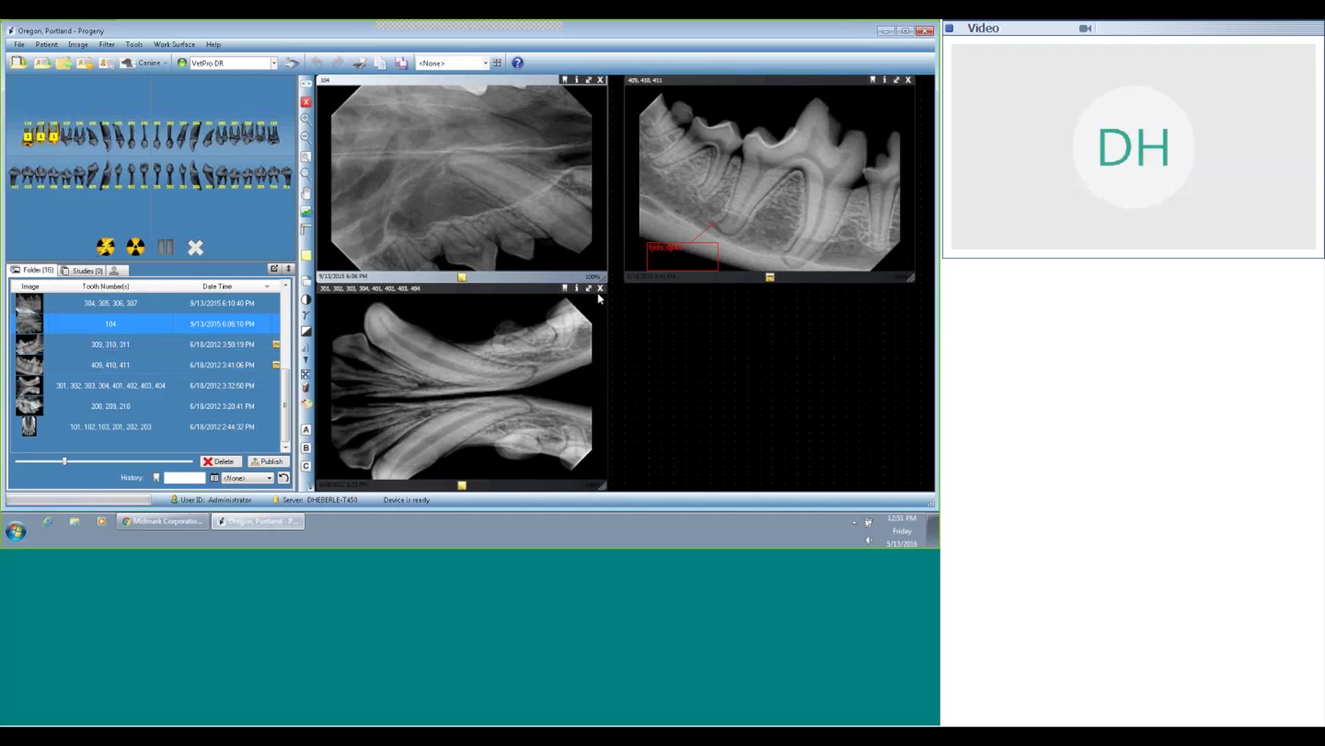
{"action": "left_click", "coordinate": [600, 80]}
{"action": "right_click", "coordinate": [580, 153]}
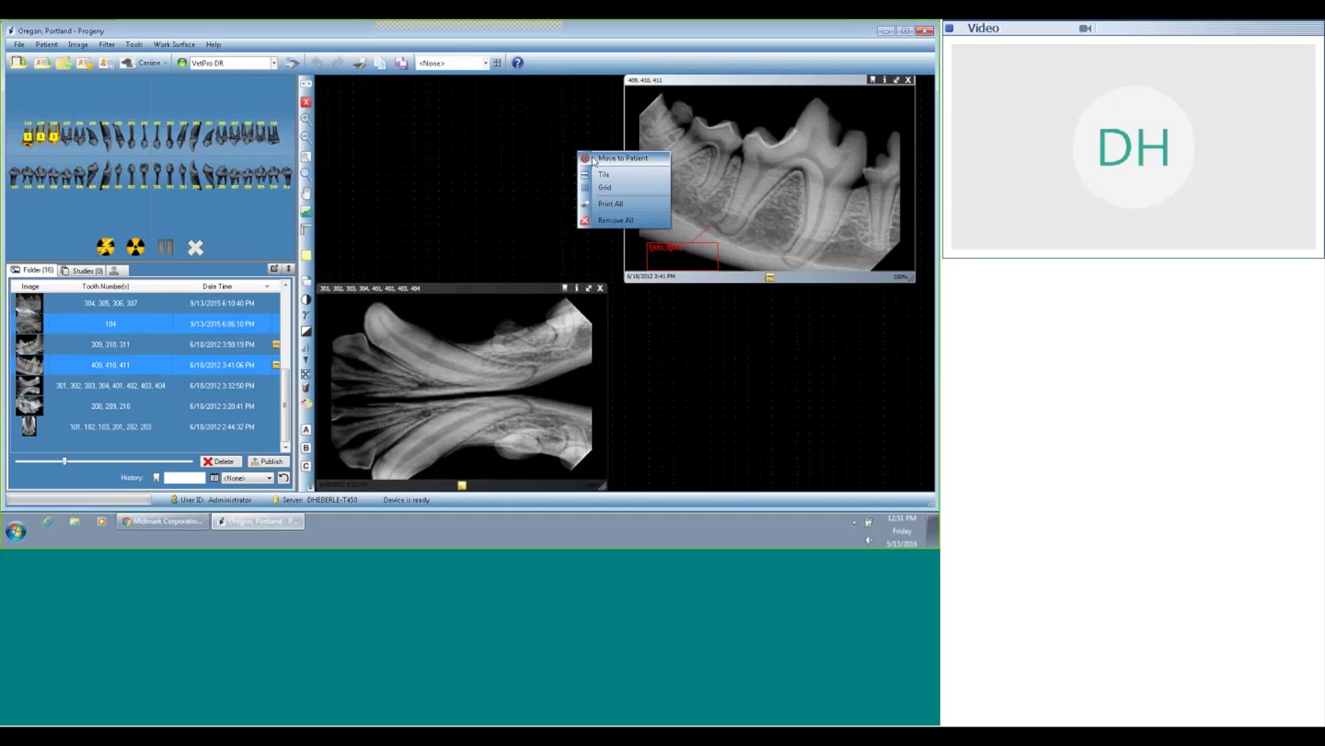
{"action": "left_click", "coordinate": [605, 174]}
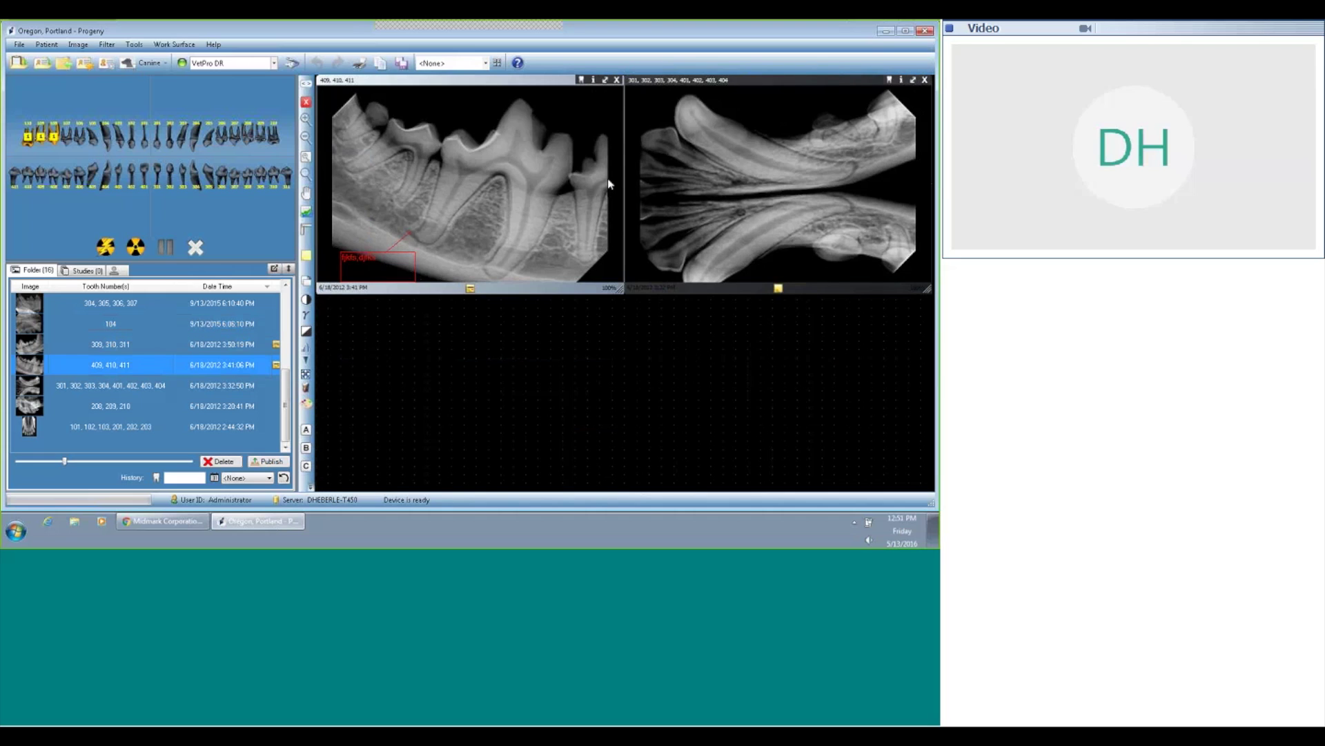
Step: Remove all radiographs from the work surface
{"action": "right_click", "coordinate": [586, 341]}
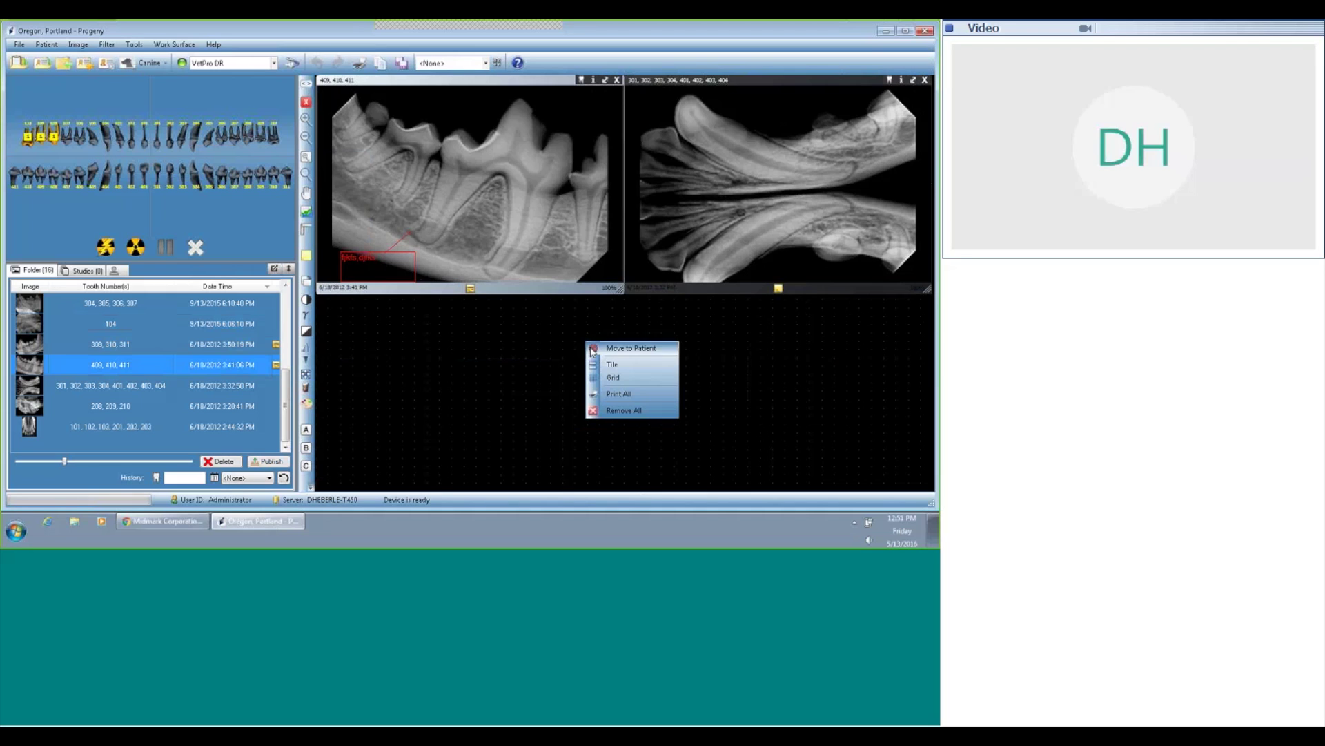
{"action": "left_click", "coordinate": [636, 411]}
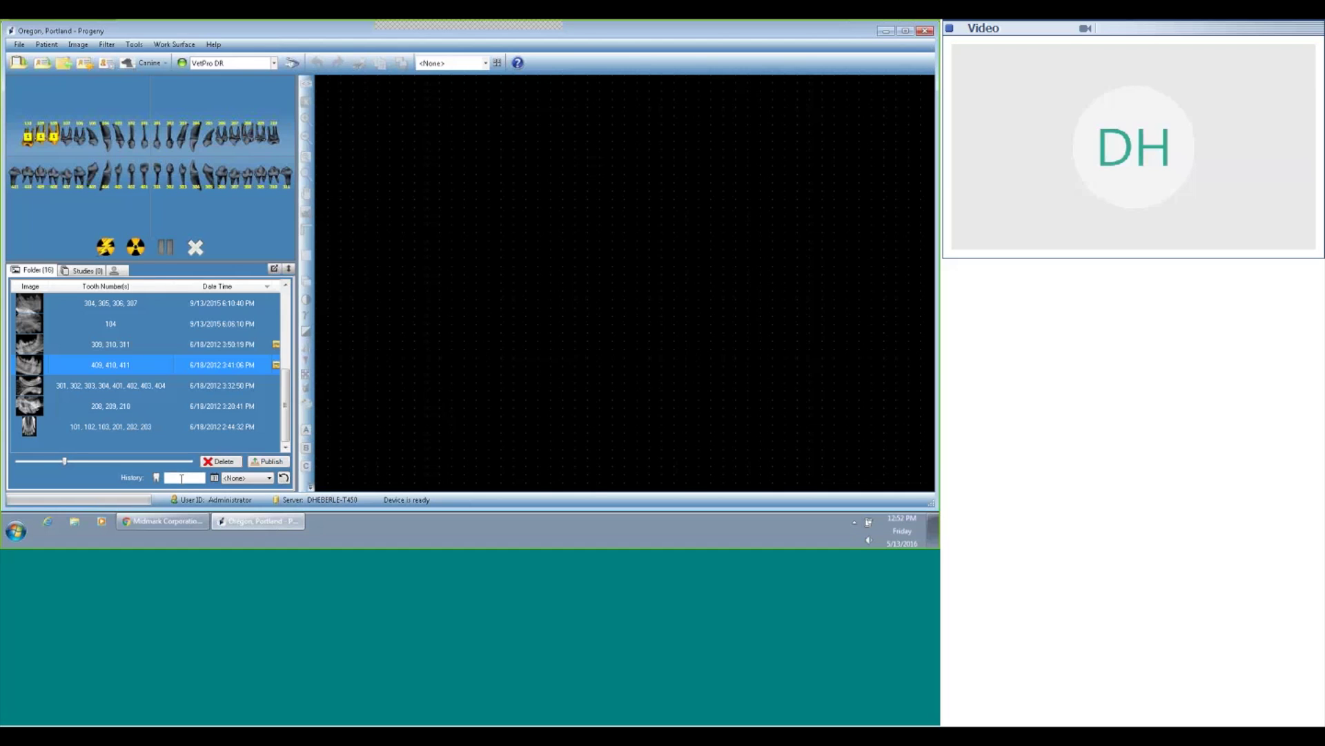
Step: Filter the image list by tooth numbers containing 01 and enlarge its thumbnails
{"action": "left_click", "coordinate": [182, 478]}
{"action": "type", "text": "01"}
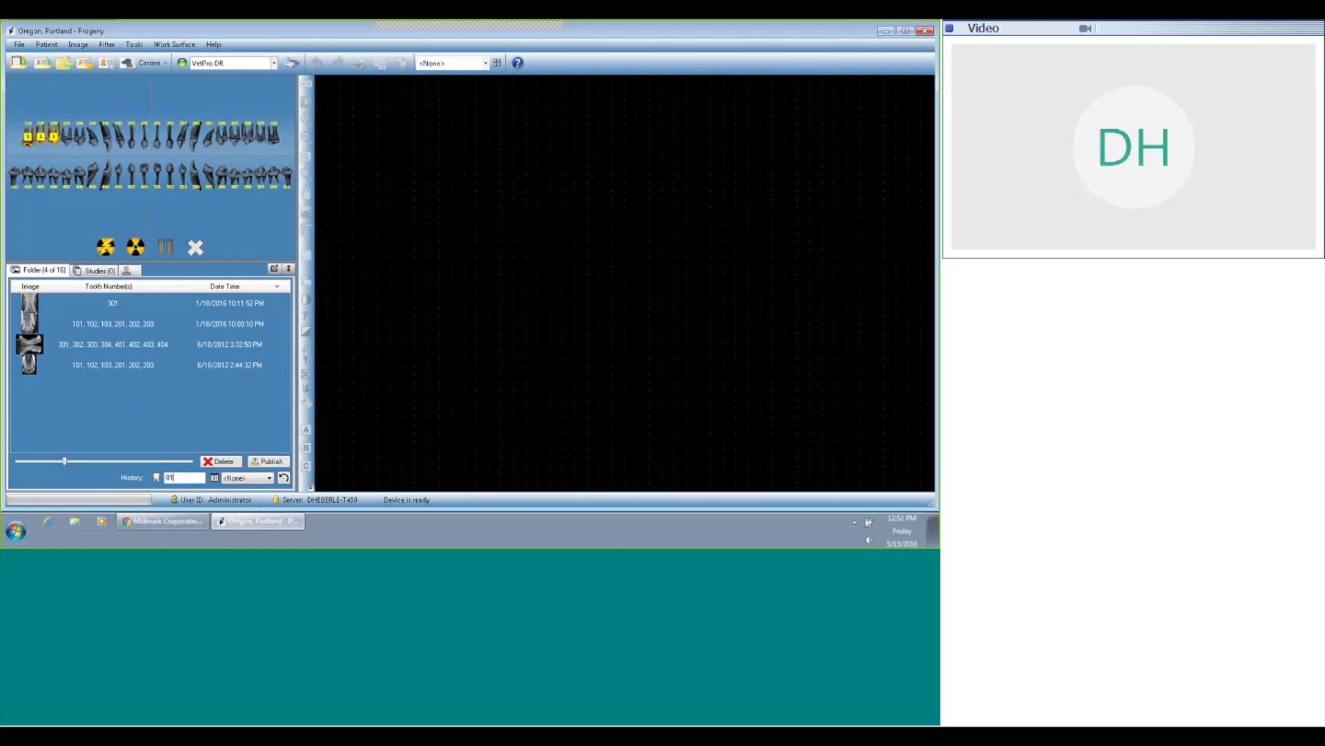
{"action": "left_click_drag", "start_coordinate": [64, 461], "coordinate": [107, 461]}
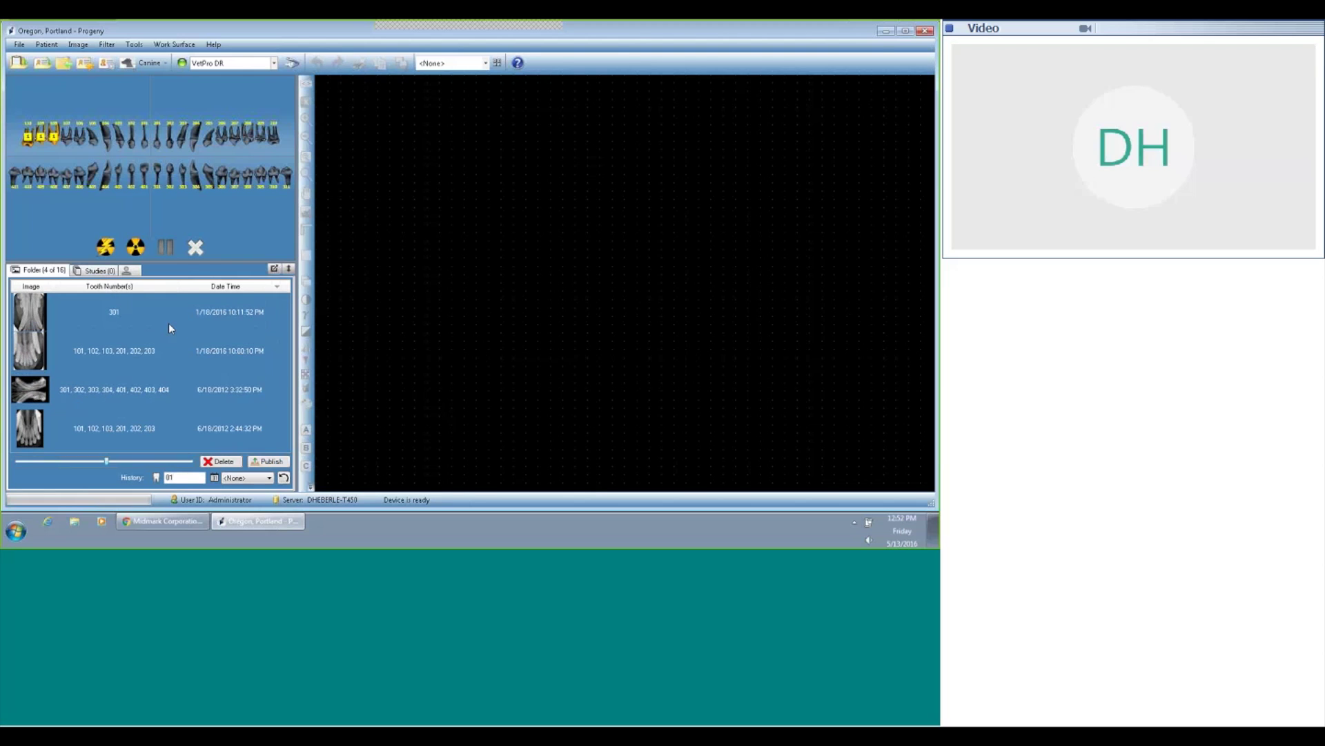
Step: Open all four radiographs from the filtered list on the work surface and tile them
{"action": "left_click_drag", "start_coordinate": [221, 317], "coordinate": [562, 276]}
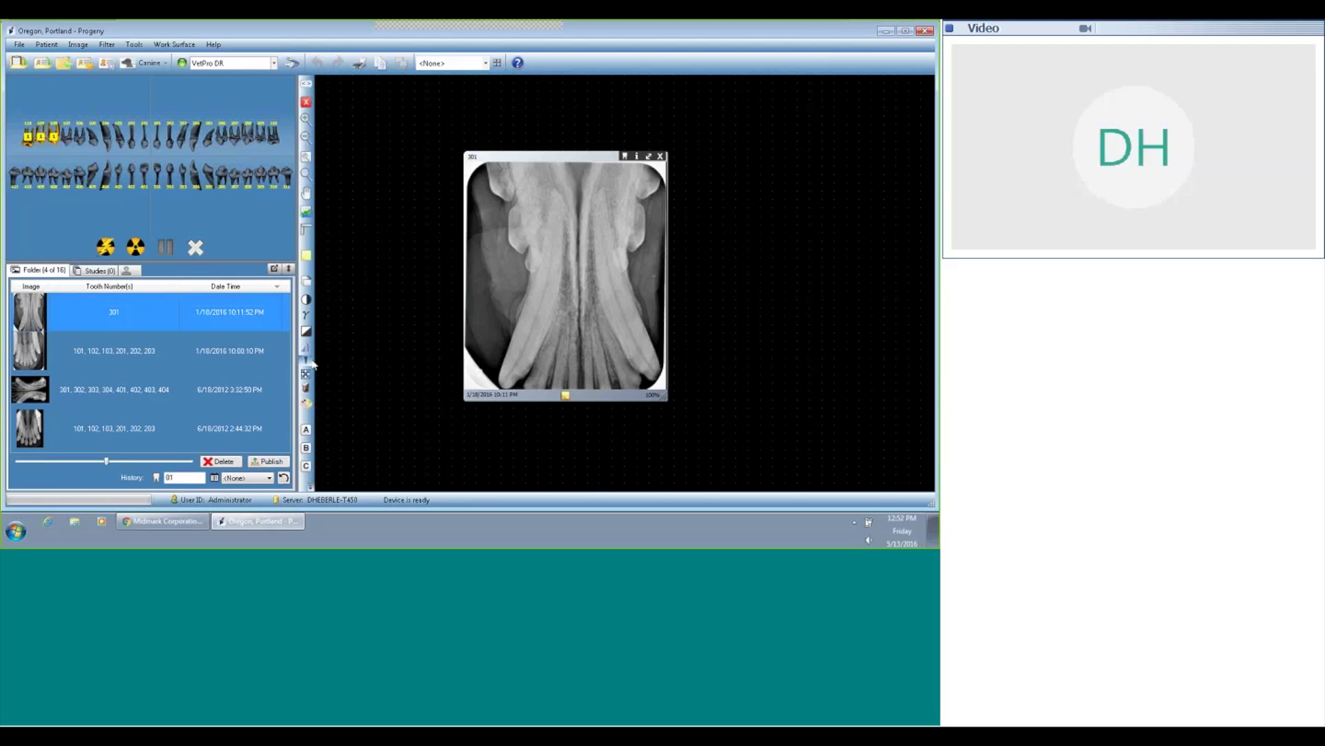
{"action": "double_click", "coordinate": [272, 349]}
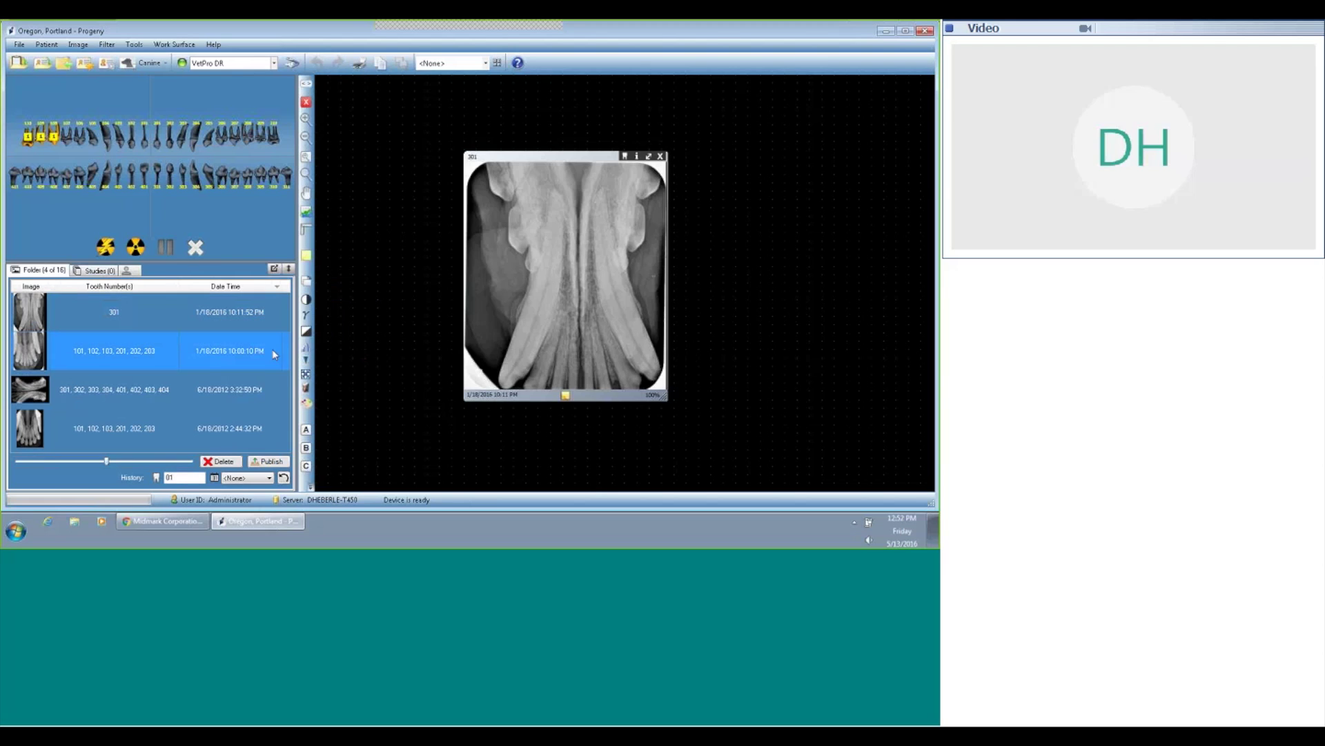
{"action": "left_click", "coordinate": [253, 389]}
{"action": "left_click", "coordinate": [267, 416], "text": "shift"}
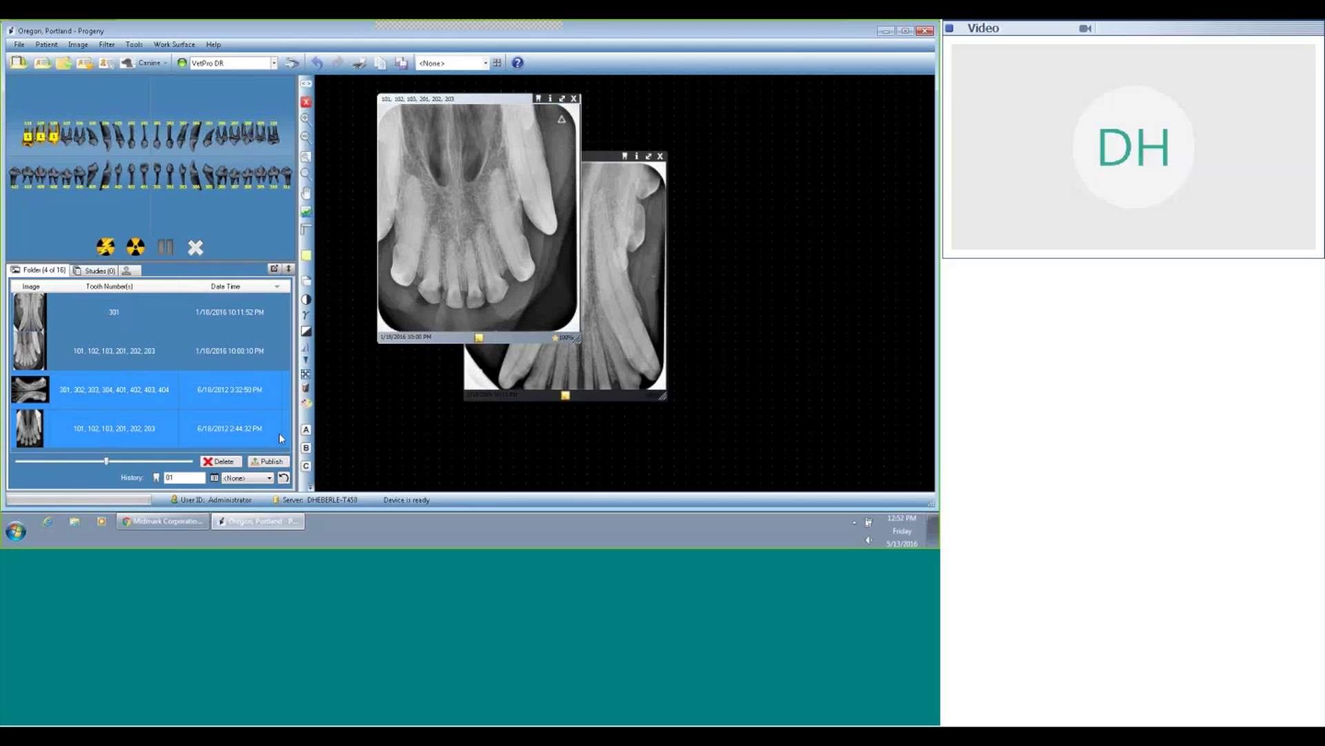
{"action": "left_click_drag", "start_coordinate": [278, 433], "coordinate": [481, 426]}
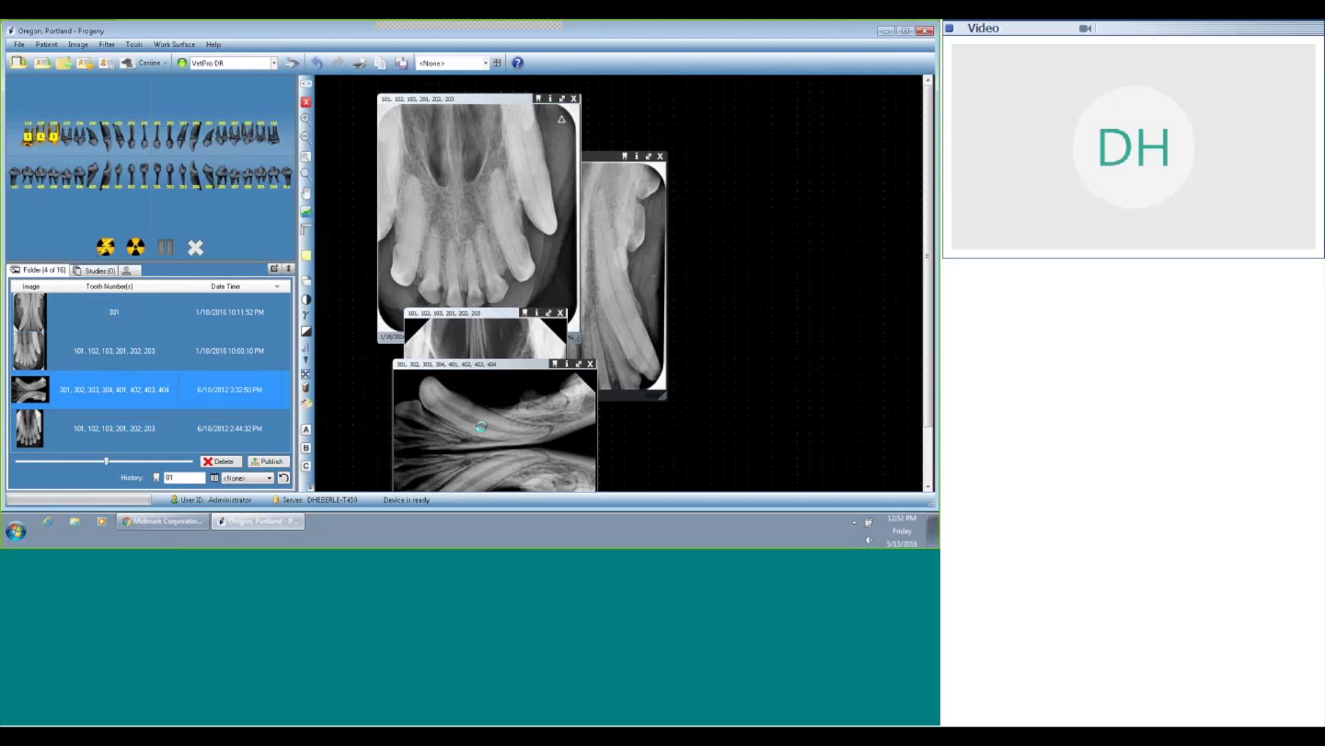
{"action": "right_click", "coordinate": [791, 179]}
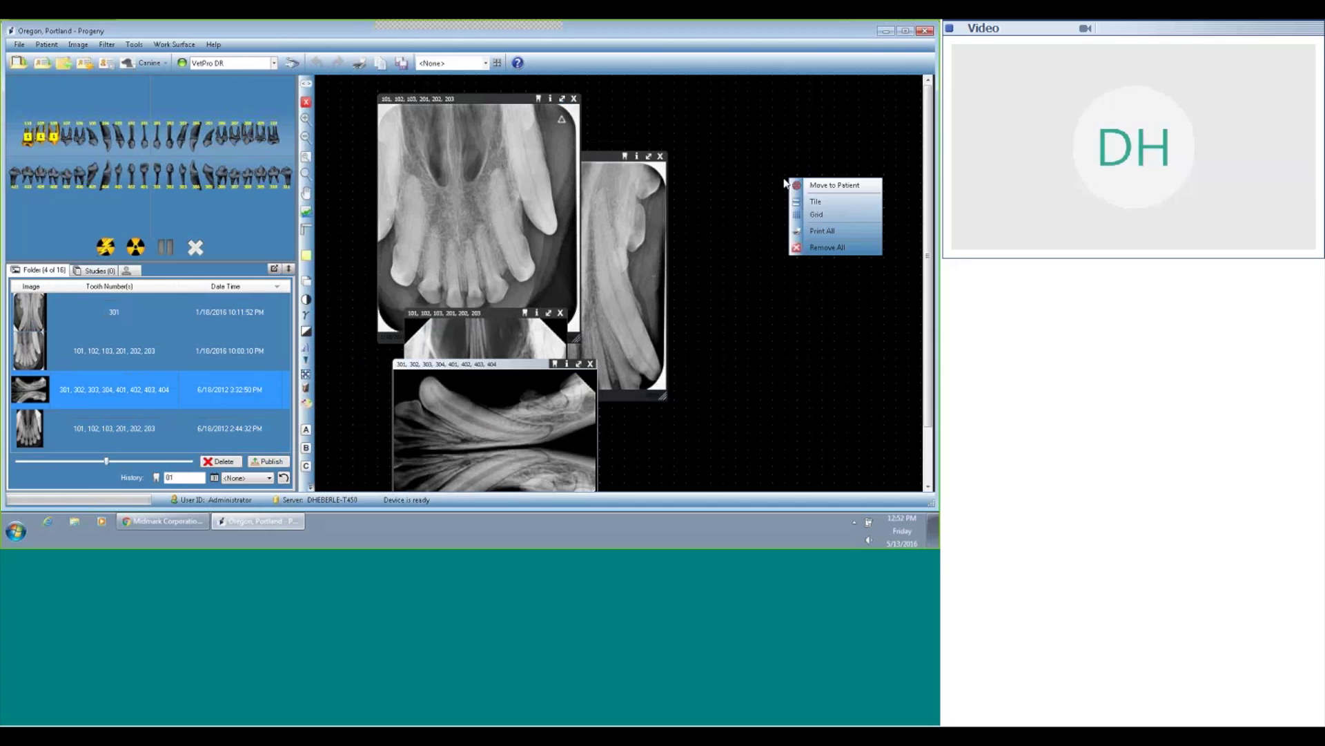
{"action": "left_click", "coordinate": [813, 203]}
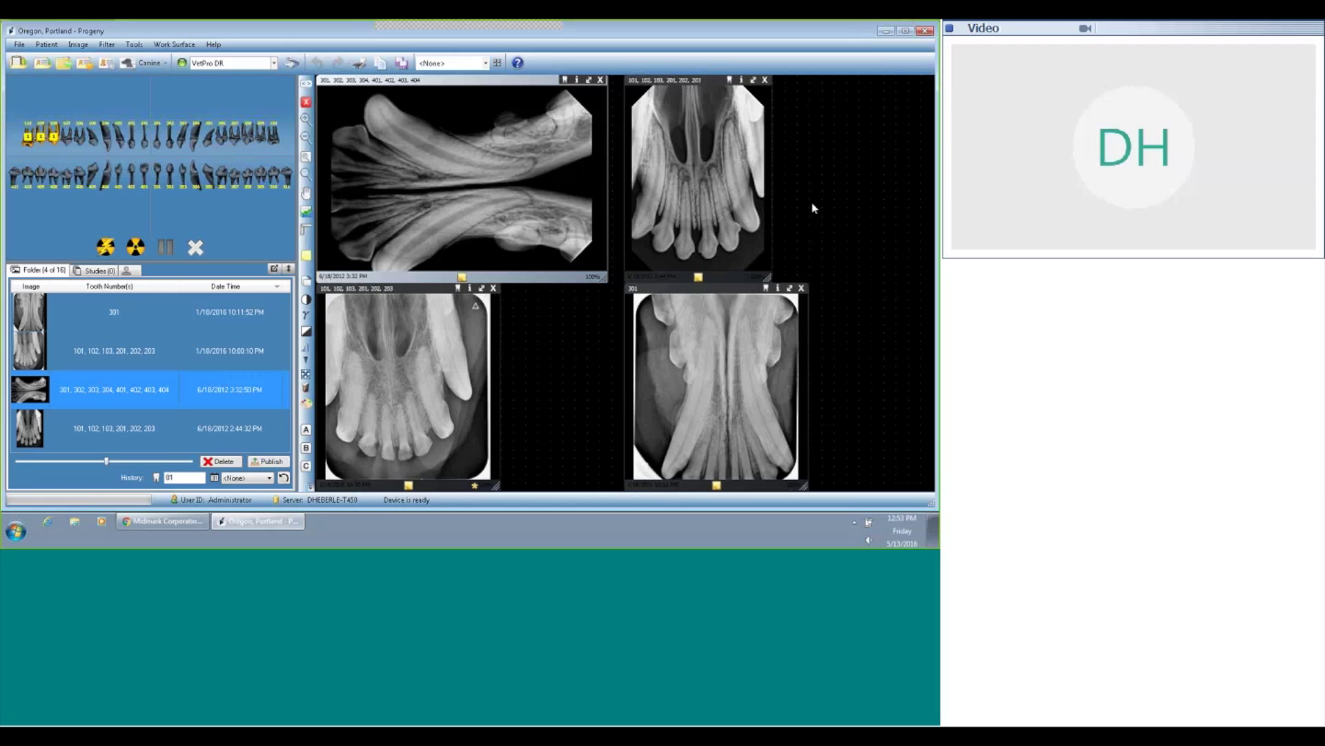
Step: Clear the tooth number filter from the image list
{"action": "left_click", "coordinate": [176, 476]}
{"action": "key", "text": "BackSpace"}
{"action": "key", "text": "BackSpace"}
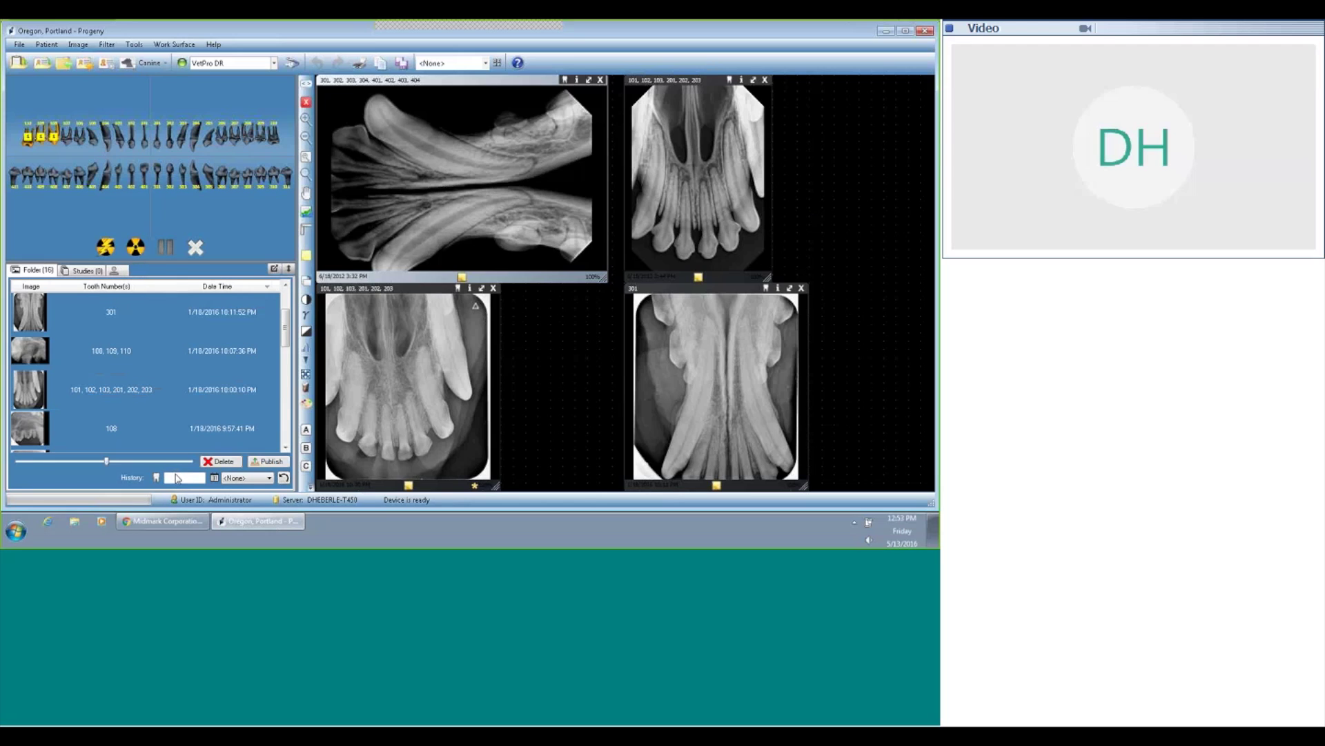
Step: Filter the image history by the date 6/18/2012 and shrink the thumbnails so all listed images fit
{"action": "left_click", "coordinate": [270, 478]}
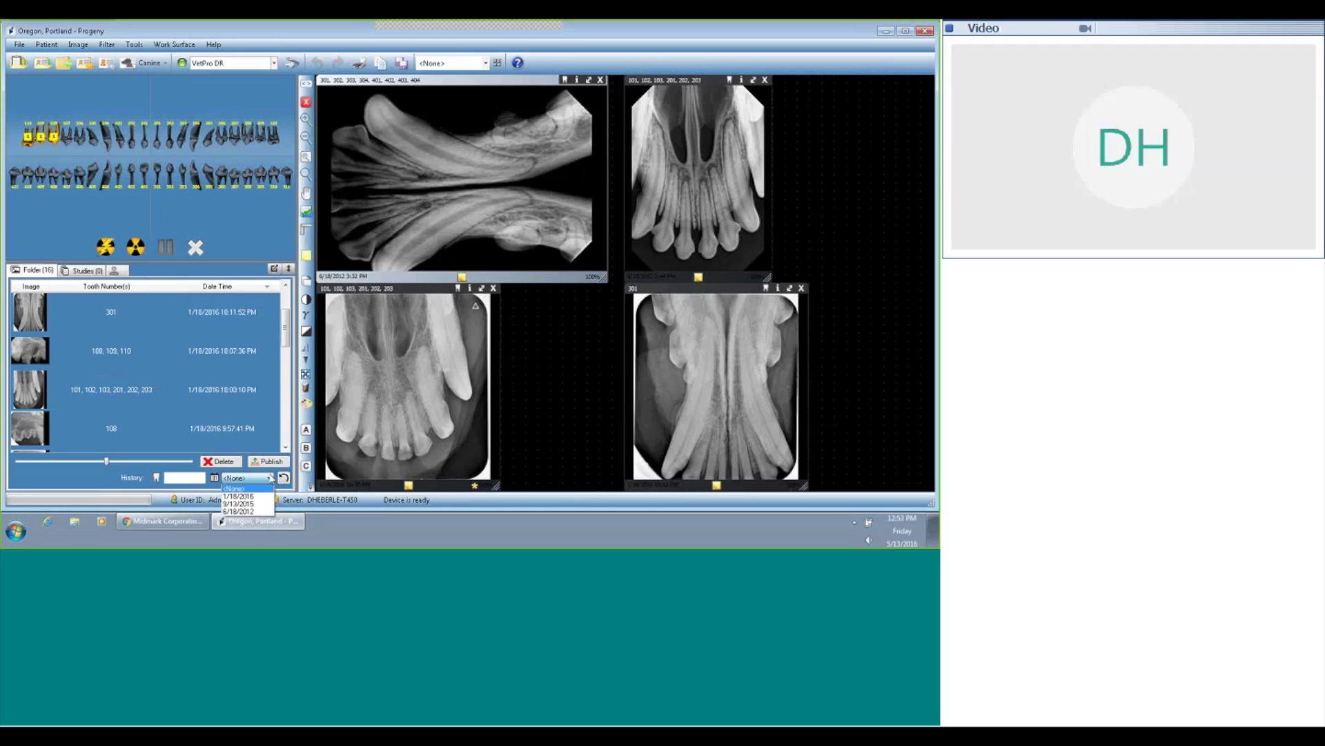
{"action": "left_click", "coordinate": [239, 512]}
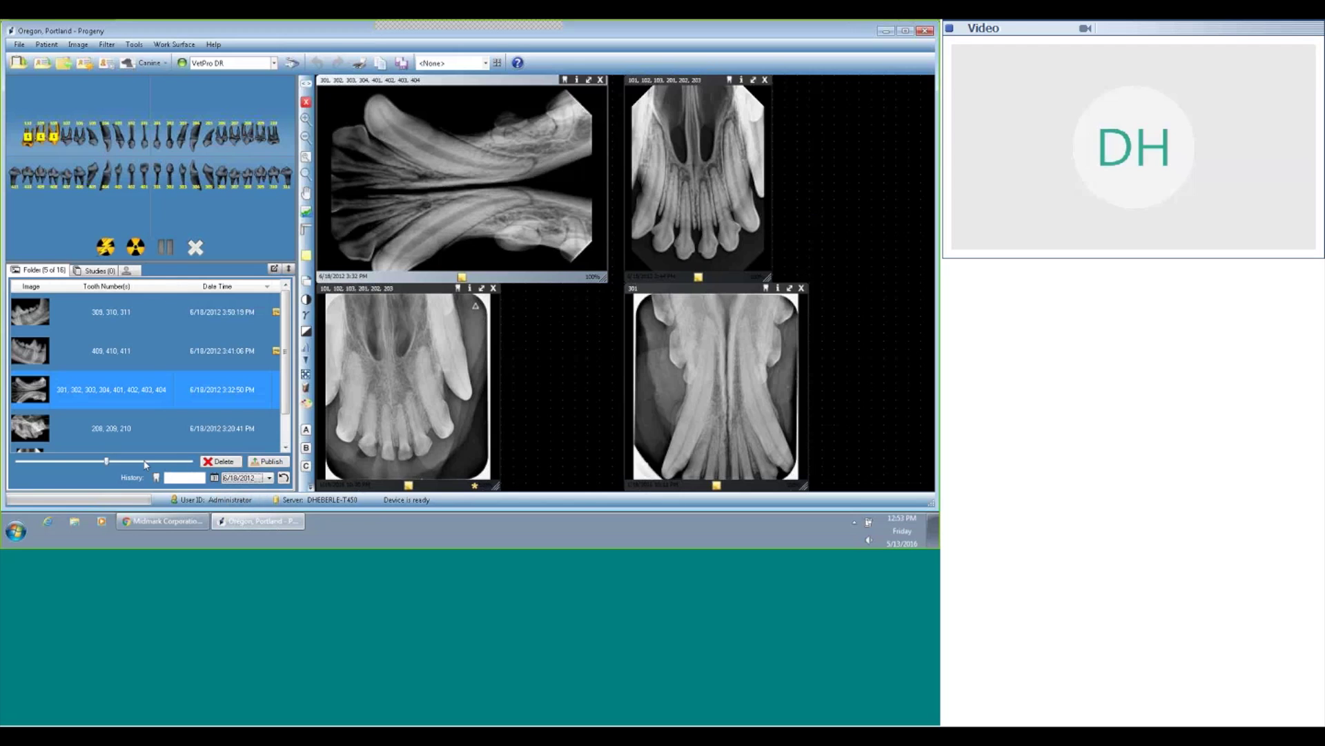
{"action": "left_click_drag", "start_coordinate": [106, 461], "coordinate": [84, 463]}
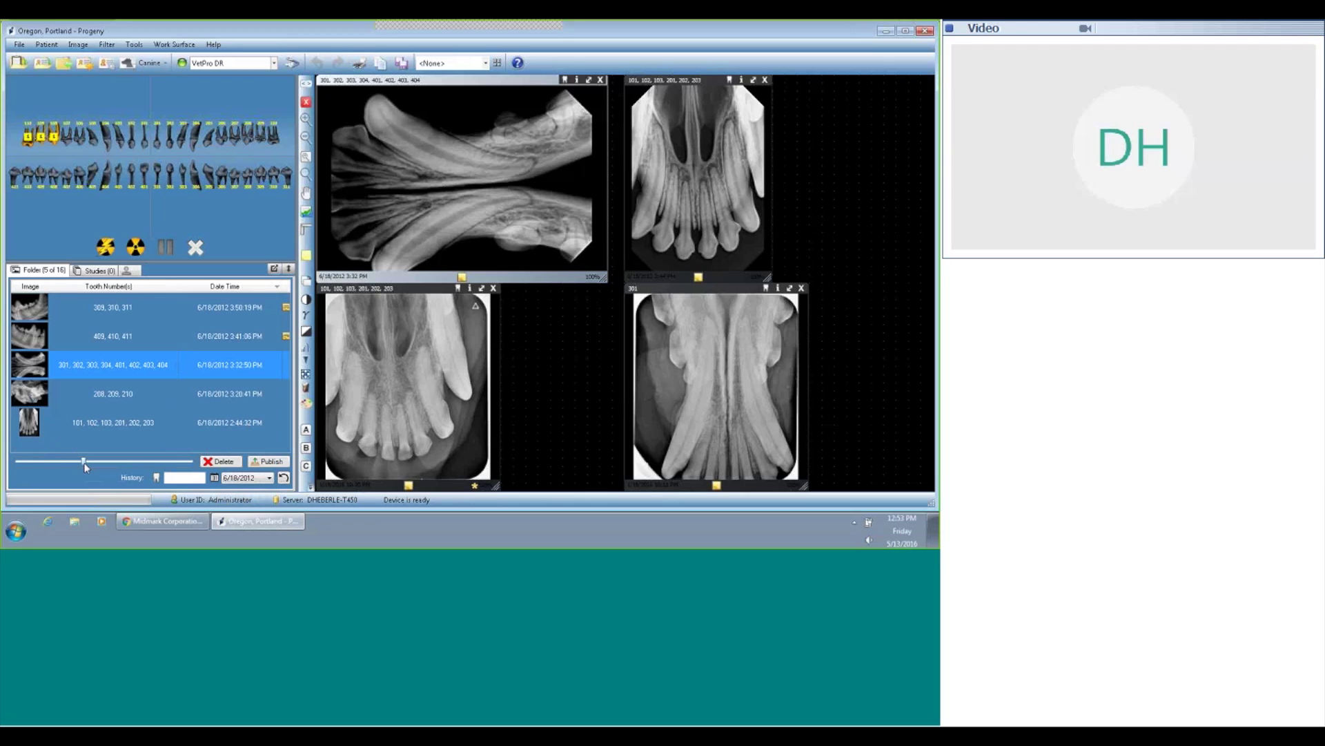
{"action": "left_click", "coordinate": [270, 478]}
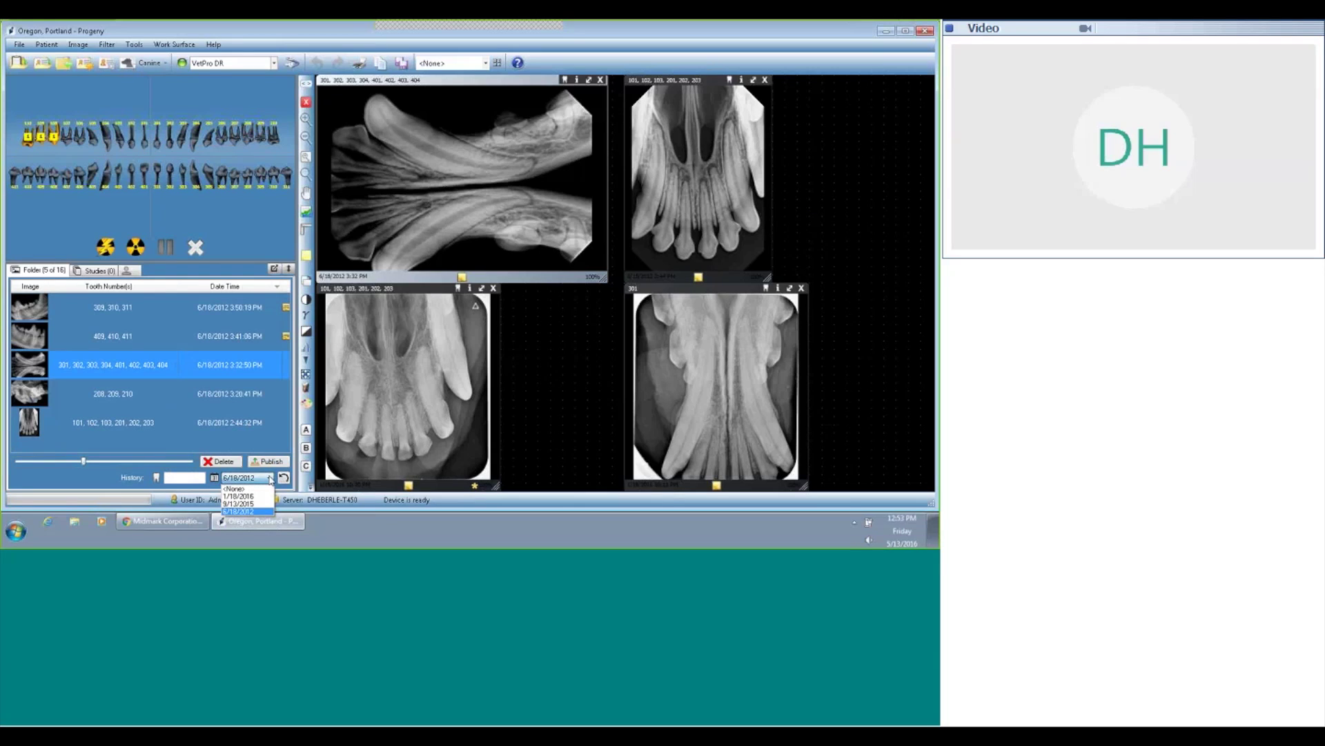
{"action": "left_click", "coordinate": [154, 445]}
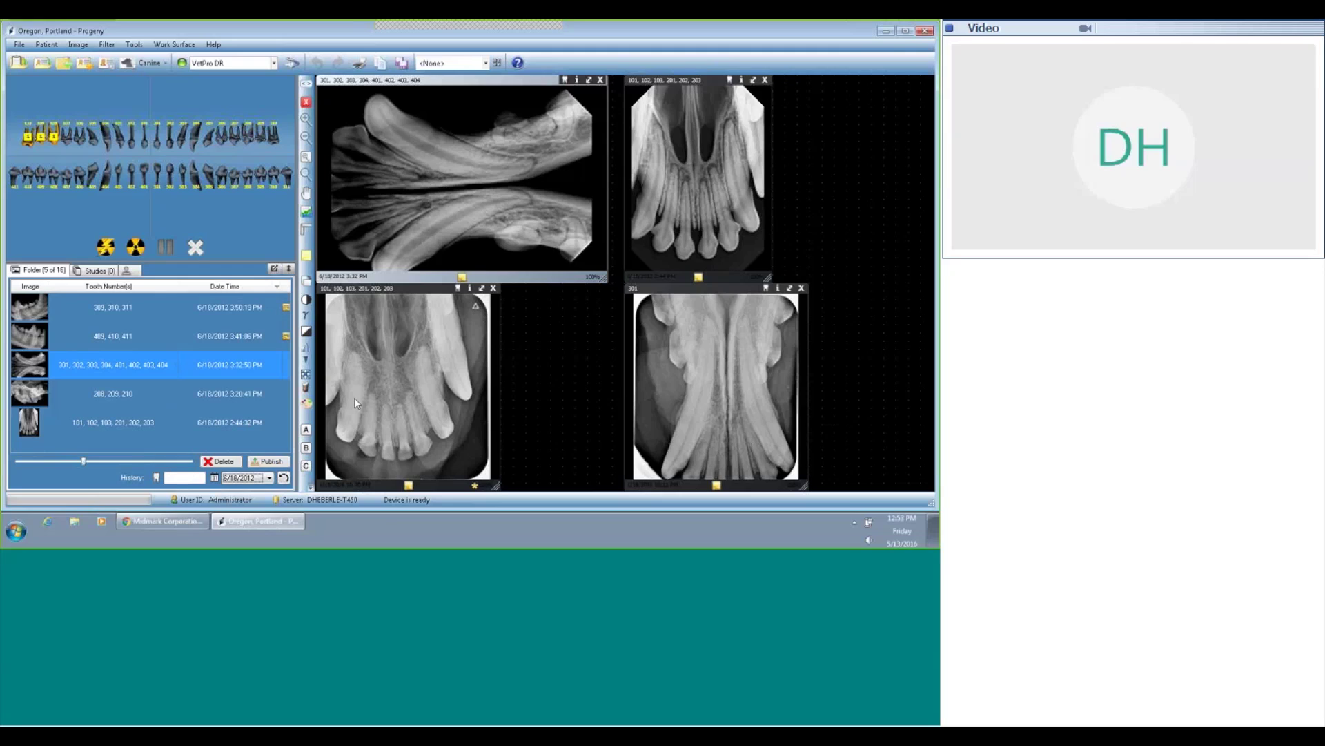
Step: Publish the selected teeth 301, 302, 303, 304, 401, 402, 403, 404 radiograph to the server and reset the history date filter to <None>
{"action": "left_click", "coordinate": [258, 464]}
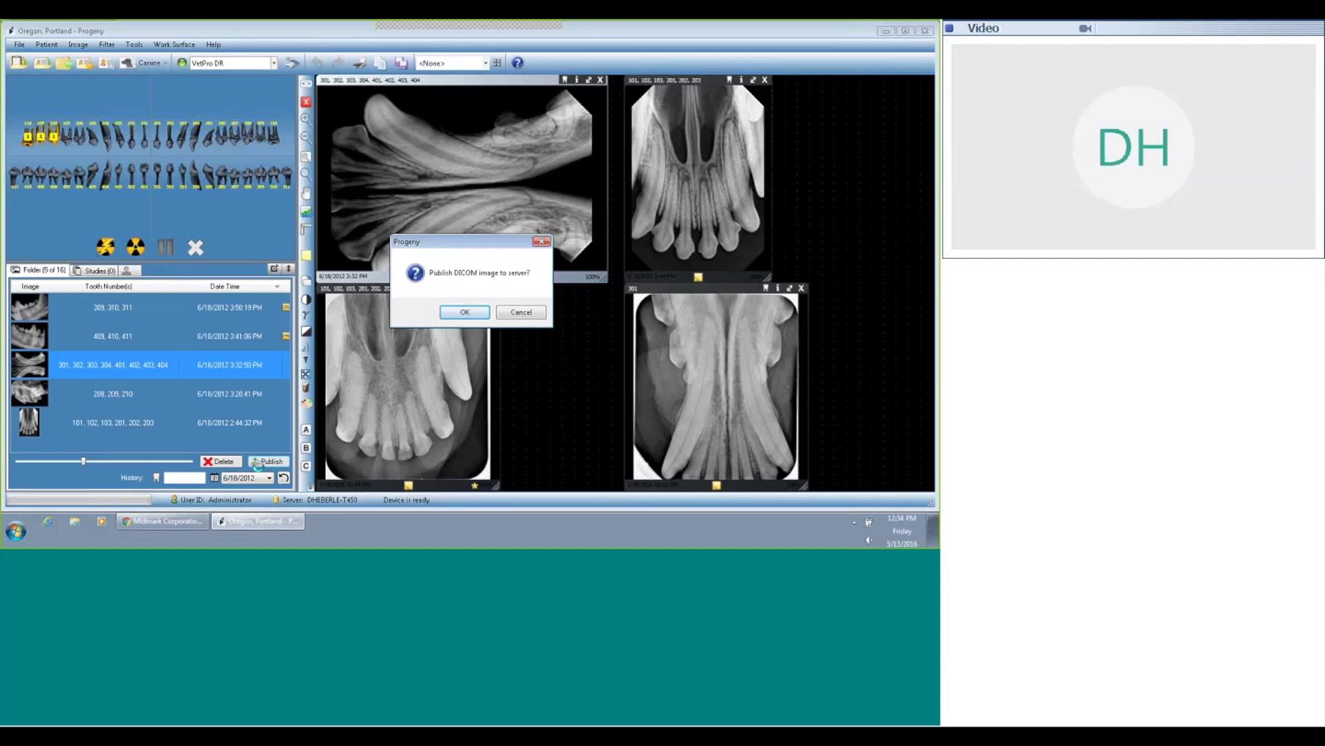
{"action": "left_click", "coordinate": [463, 315]}
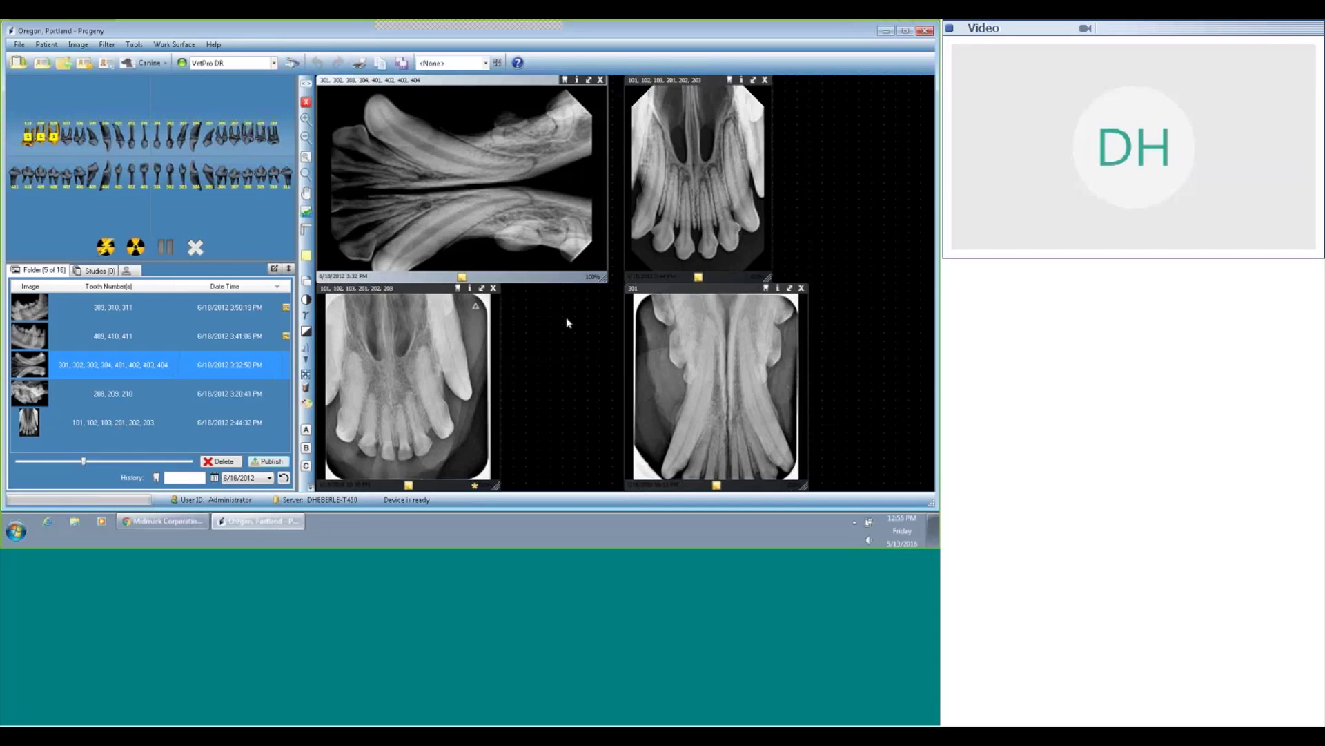
{"action": "left_click", "coordinate": [269, 477]}
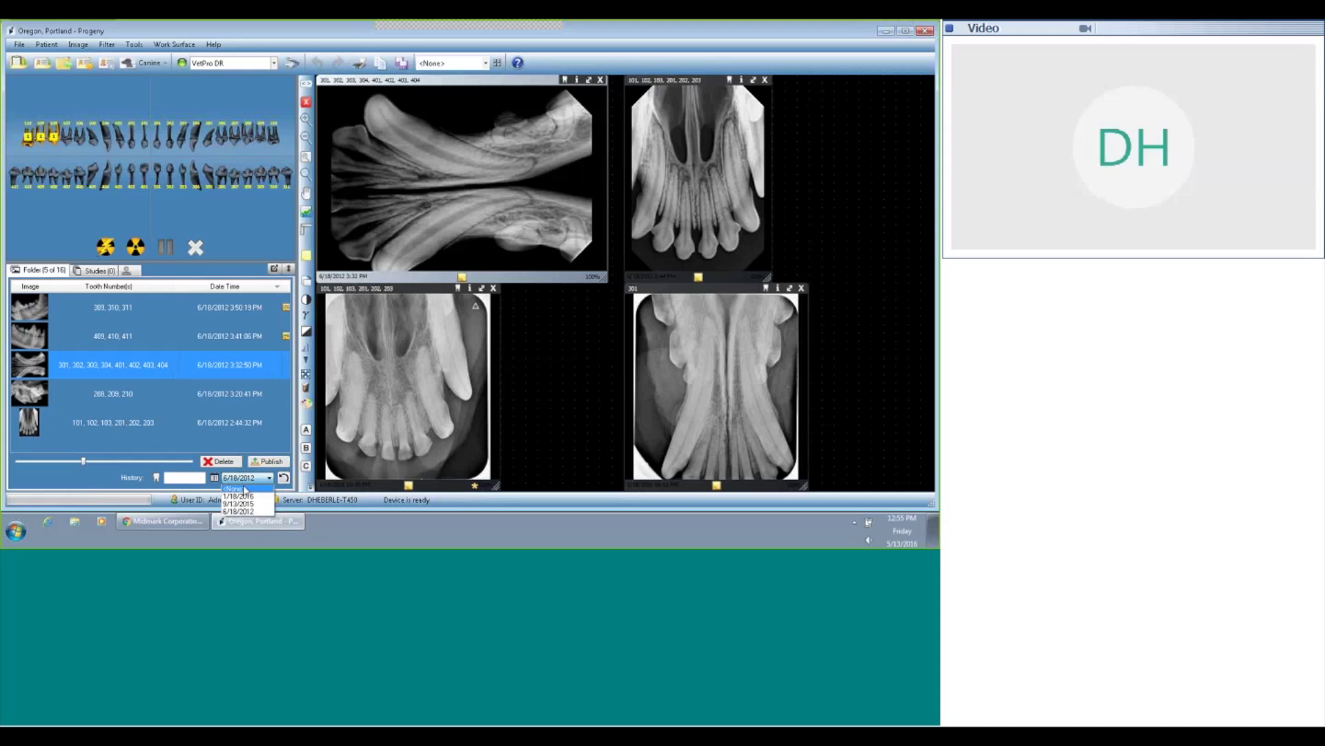
{"action": "left_click", "coordinate": [234, 489]}
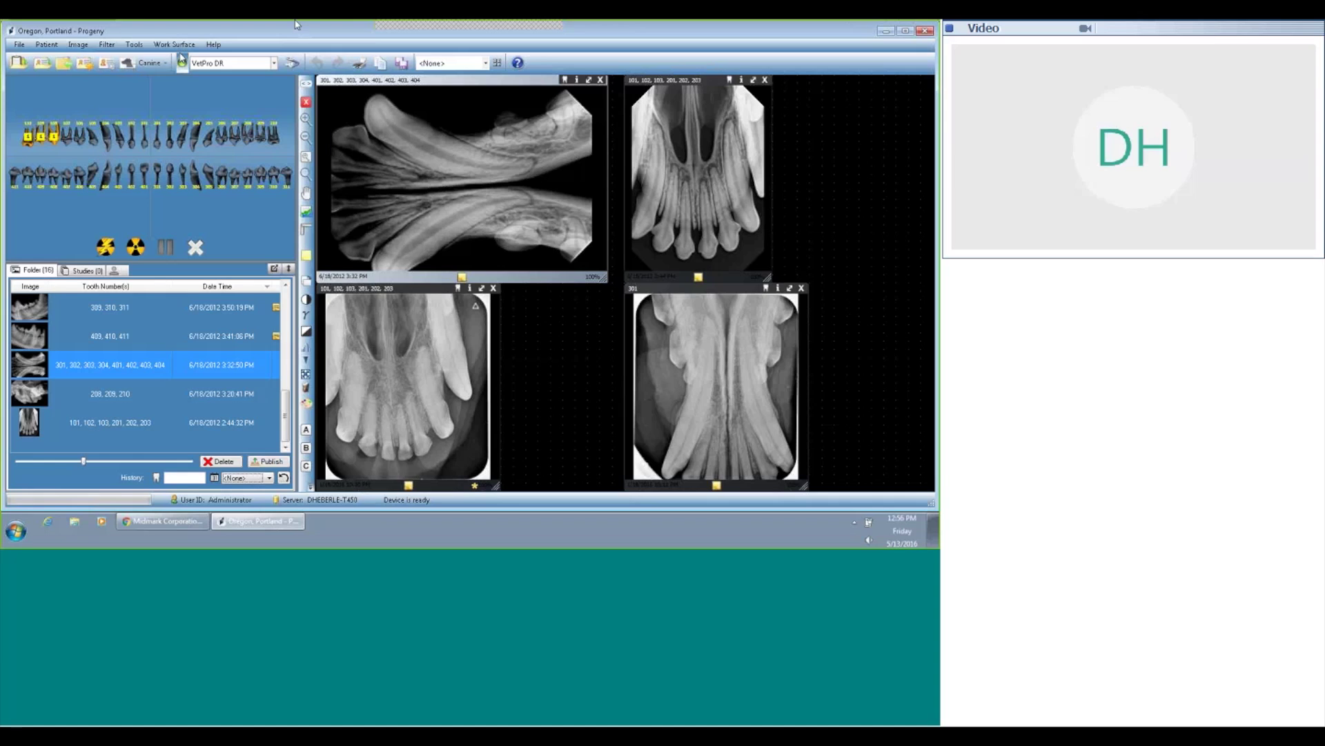
{"action": "left_click", "coordinate": [78, 45]}
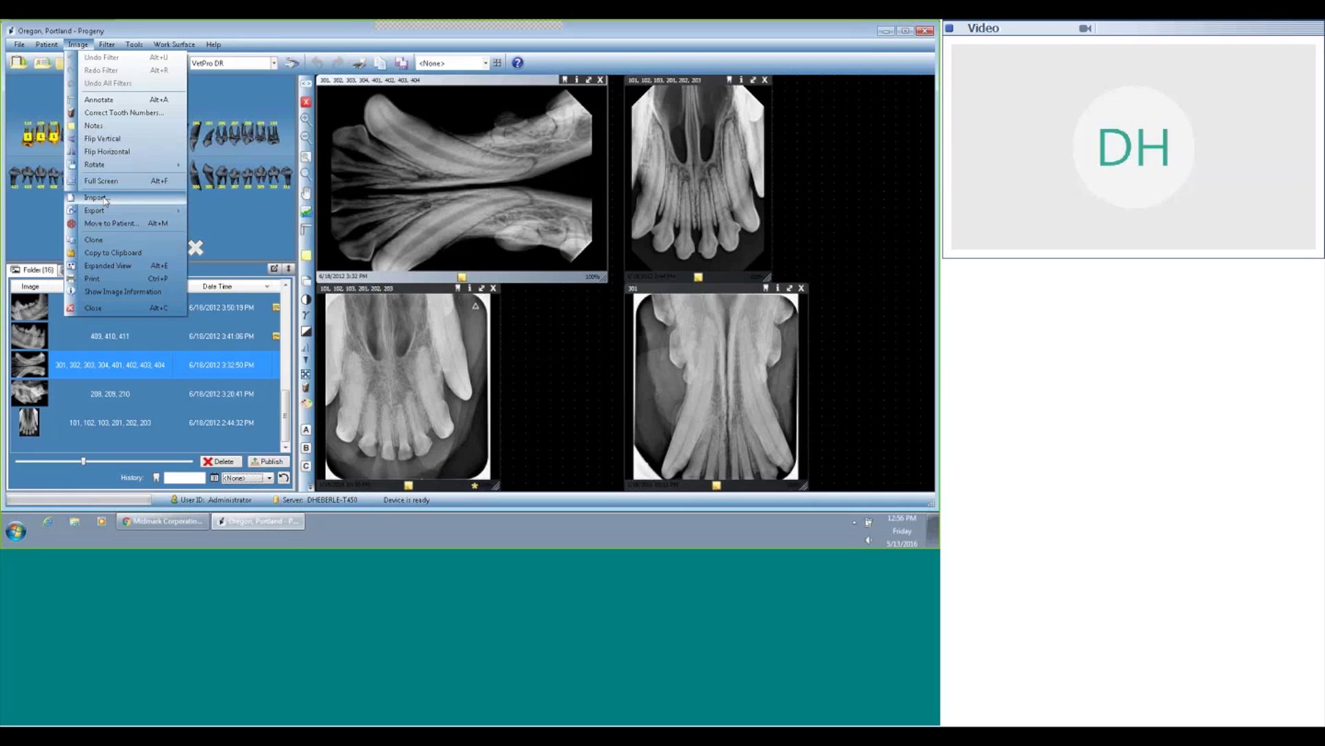
{"action": "left_click", "coordinate": [251, 226]}
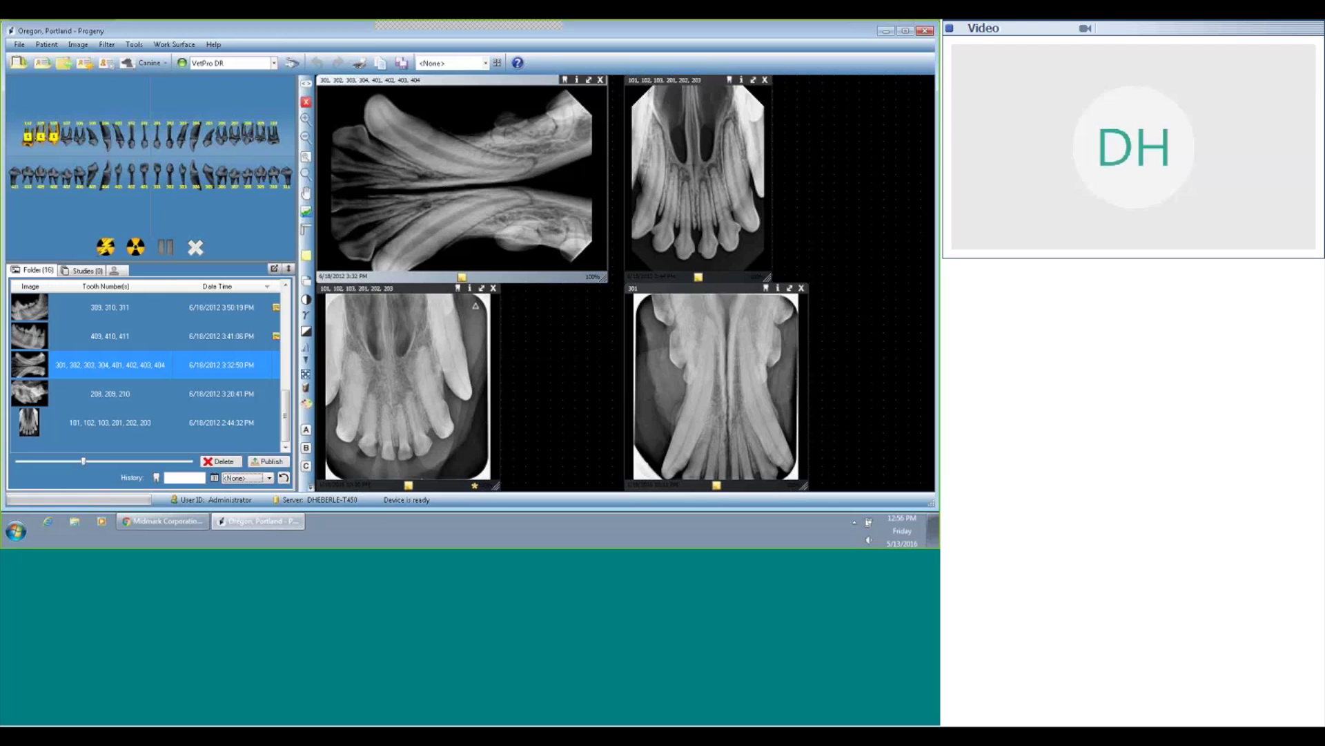
Step: Tile the work surface images, preview the printout of all of them, and close the preview
{"action": "right_click", "coordinate": [834, 138]}
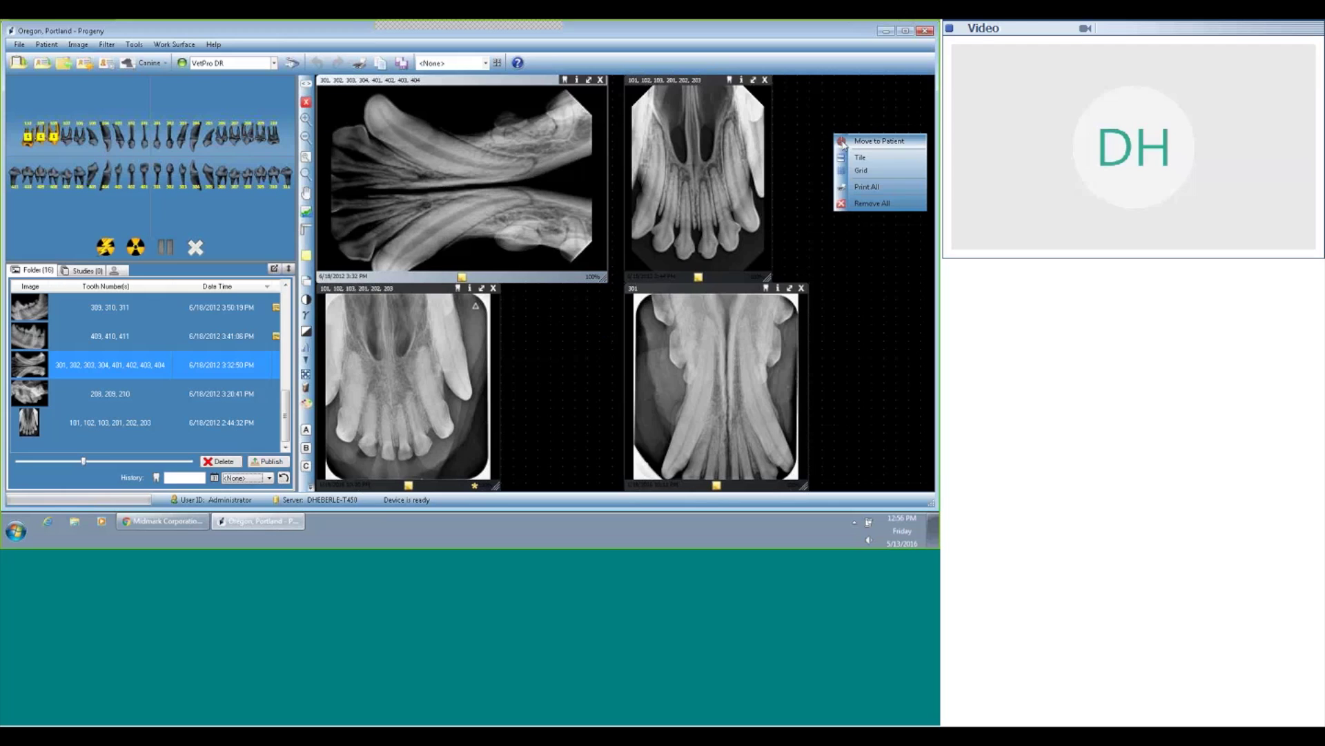
{"action": "left_click", "coordinate": [870, 161]}
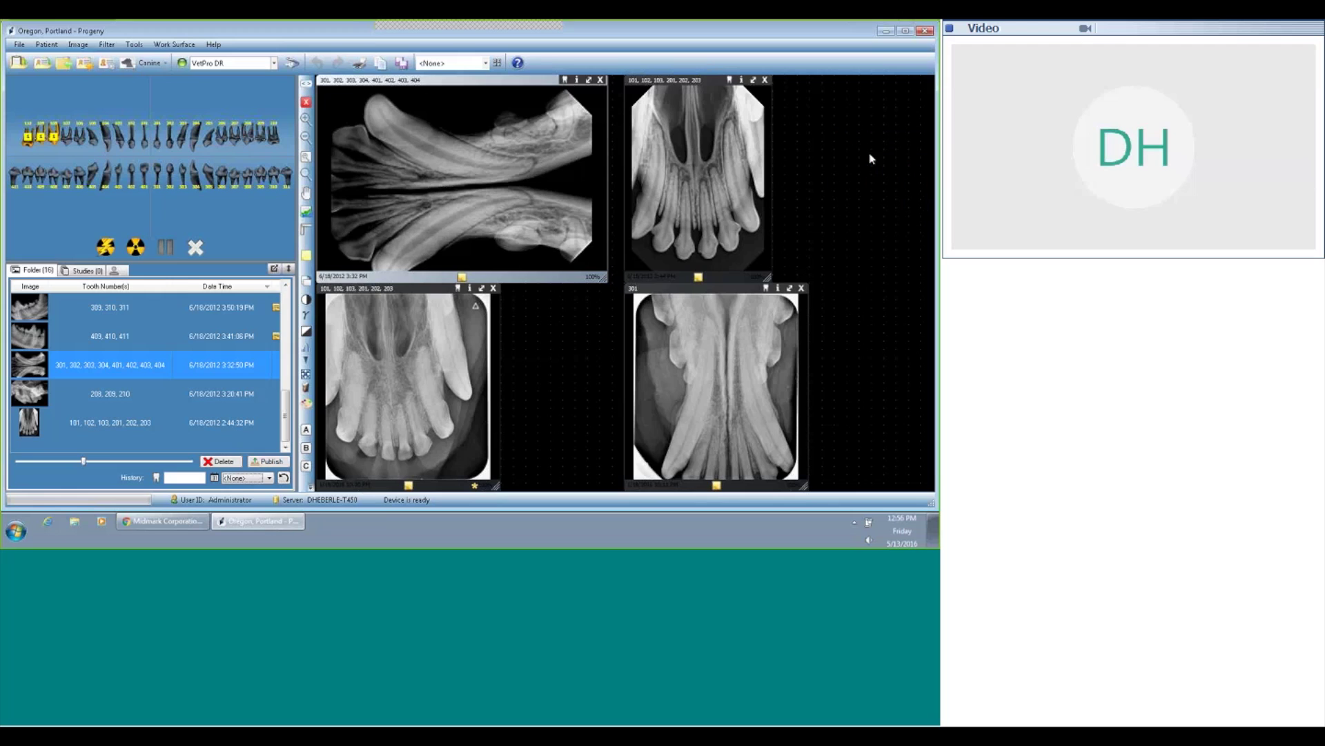
{"action": "right_click", "coordinate": [834, 139]}
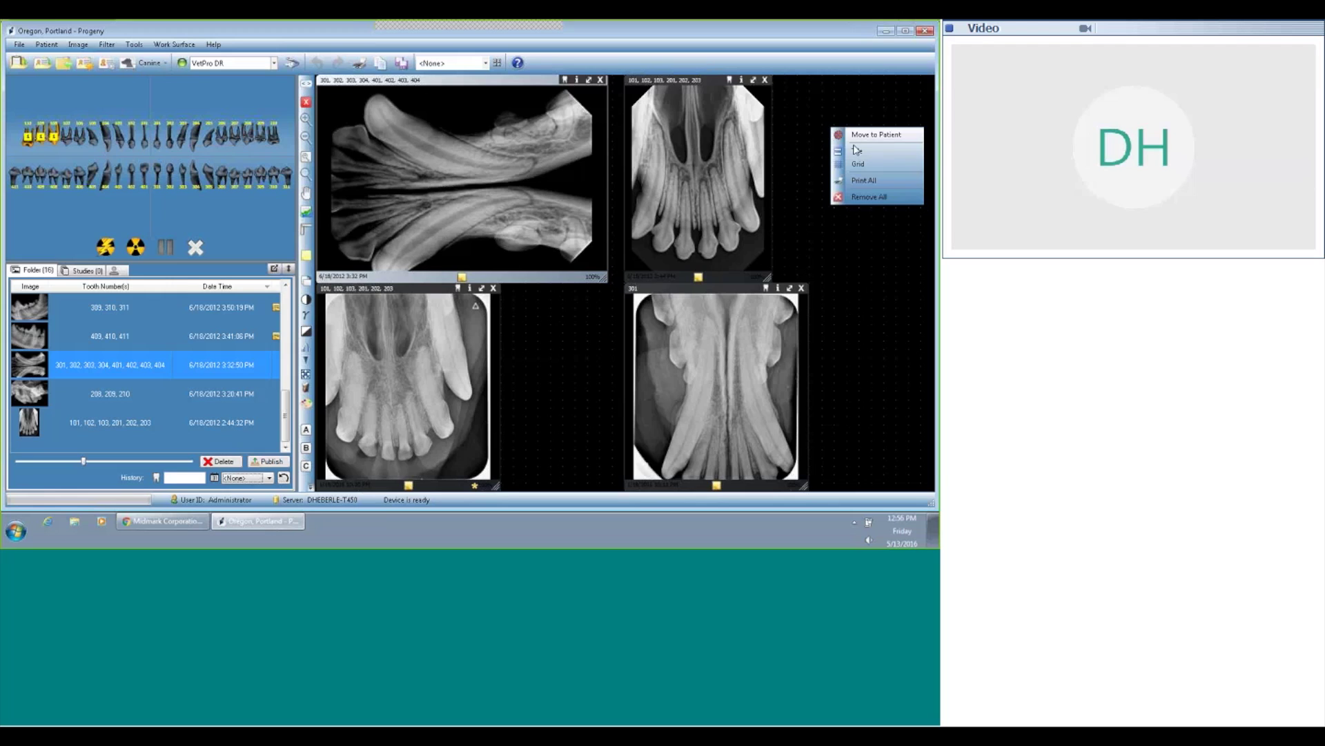
{"action": "left_click", "coordinate": [872, 181]}
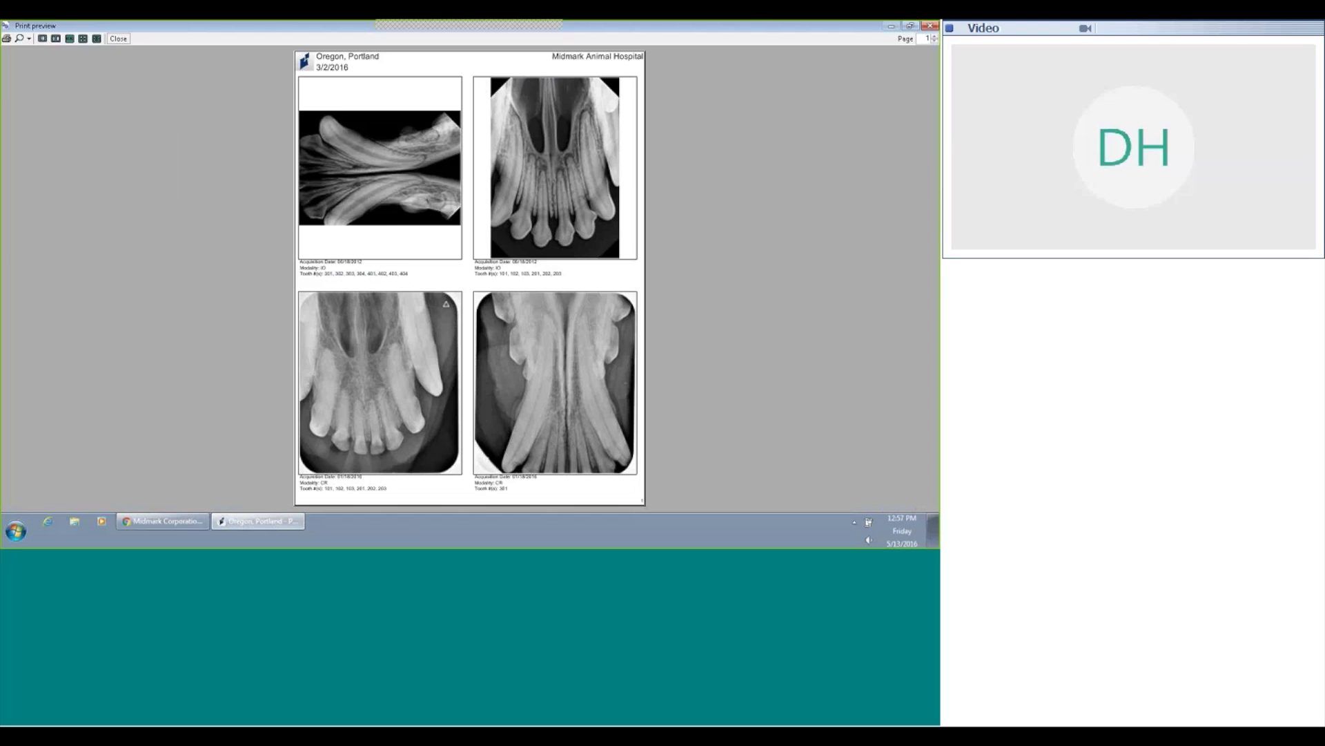
{"action": "left_click", "coordinate": [118, 38]}
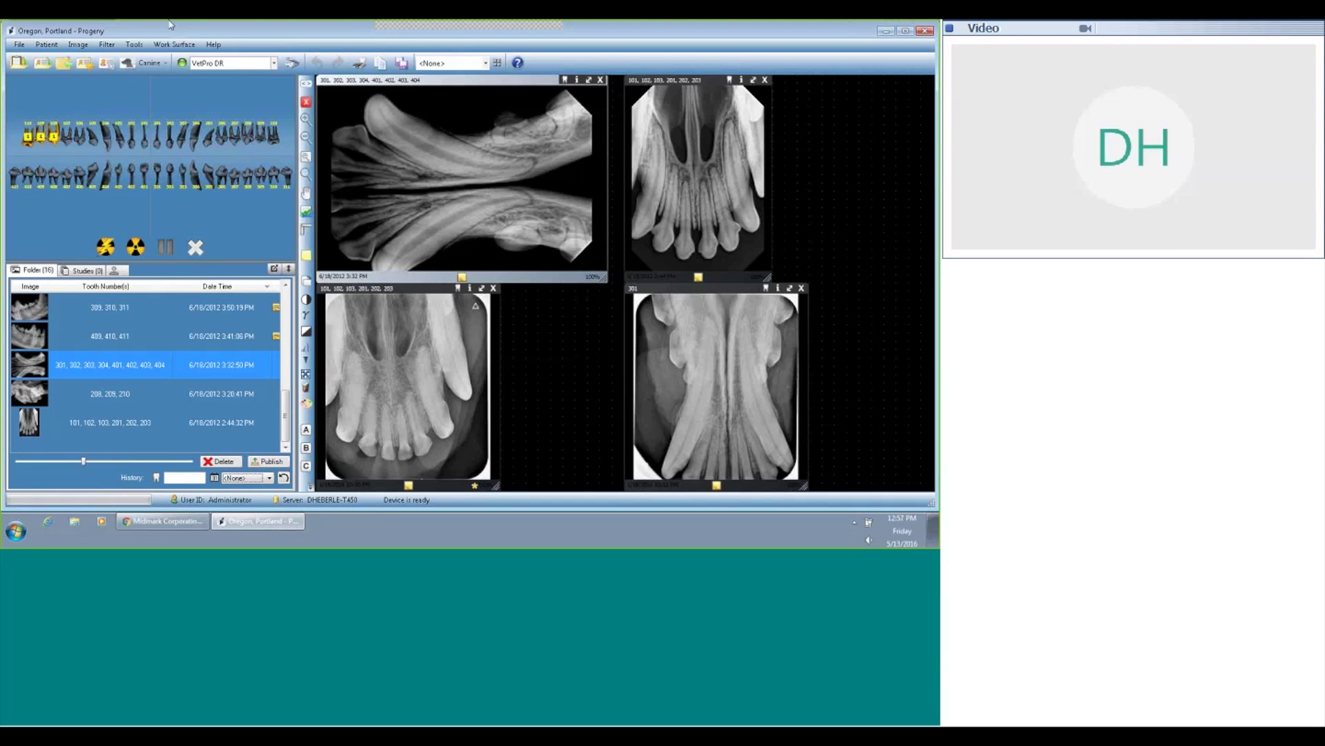
Step: Review the default images-per-page printing option, close the options, and dismiss the CCleaner alert
{"action": "left_click", "coordinate": [134, 44]}
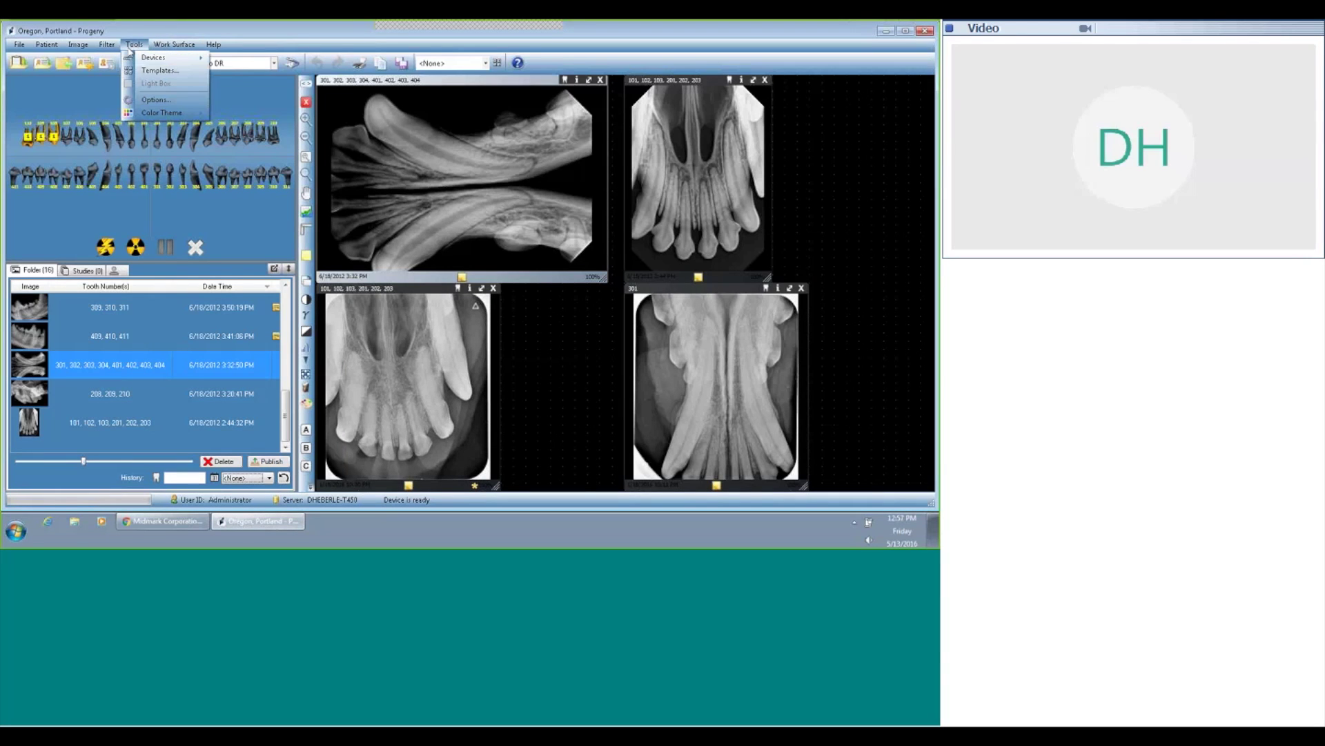
{"action": "left_click", "coordinate": [151, 101]}
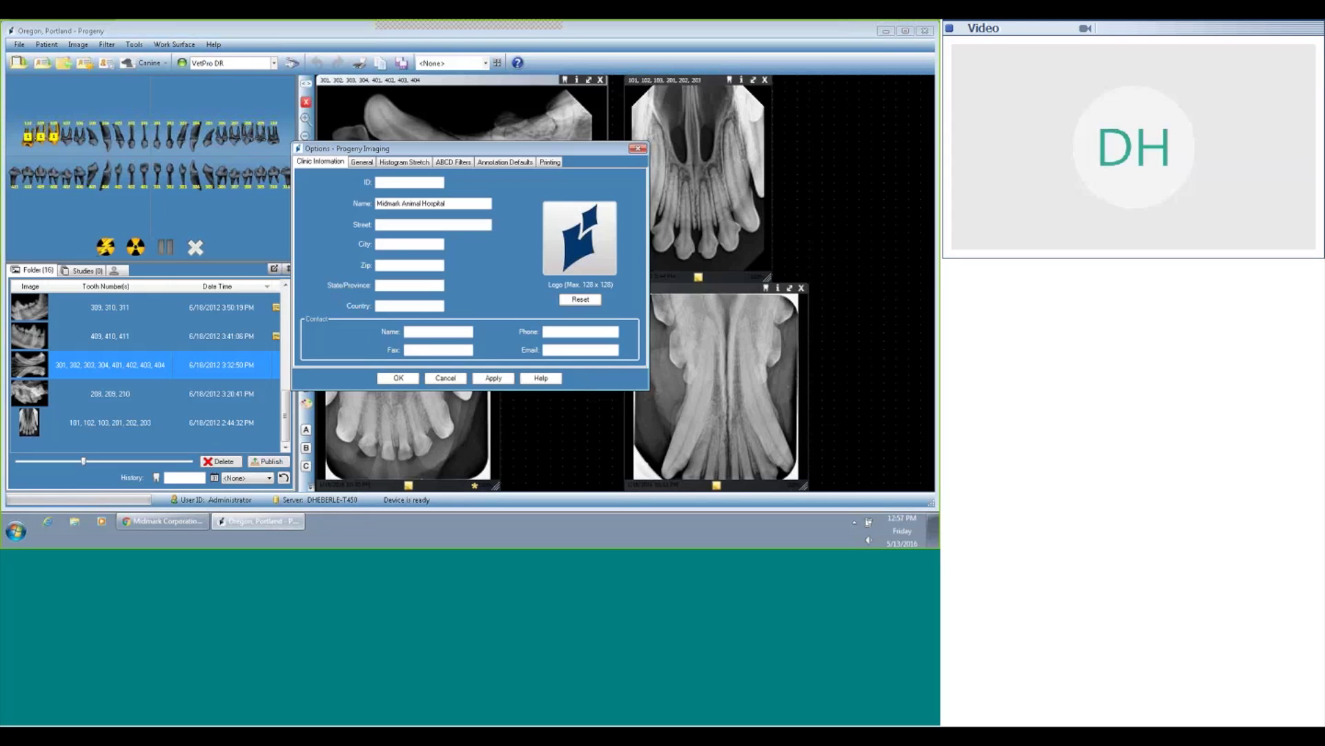
{"action": "left_click", "coordinate": [551, 163]}
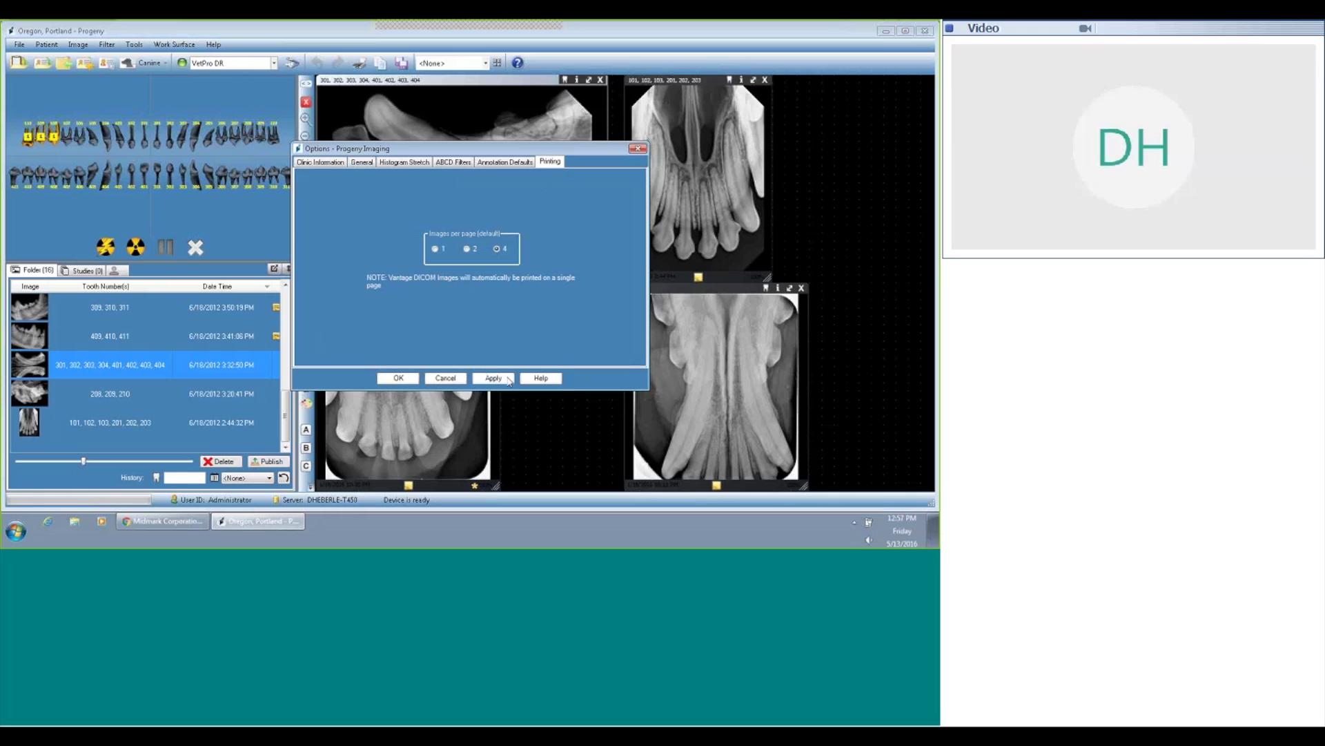
{"action": "left_click", "coordinate": [390, 379]}
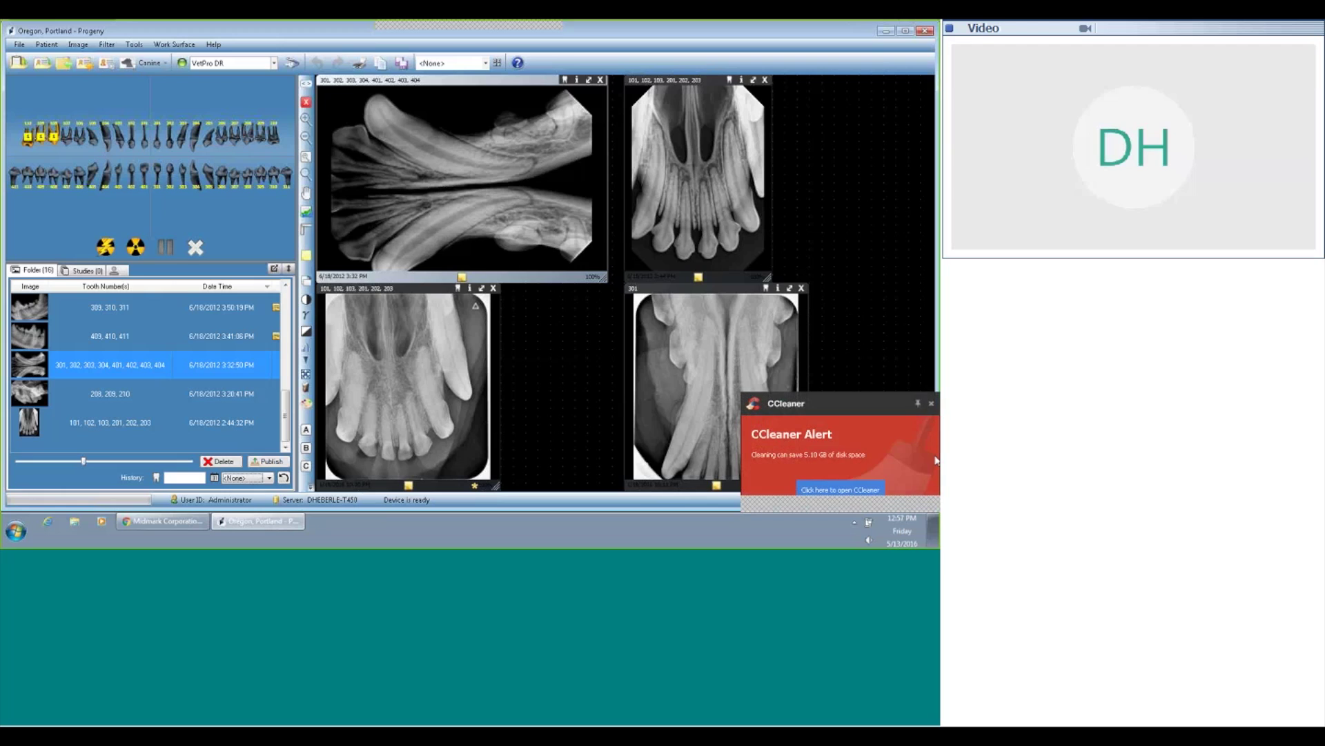
{"action": "left_click", "coordinate": [929, 403]}
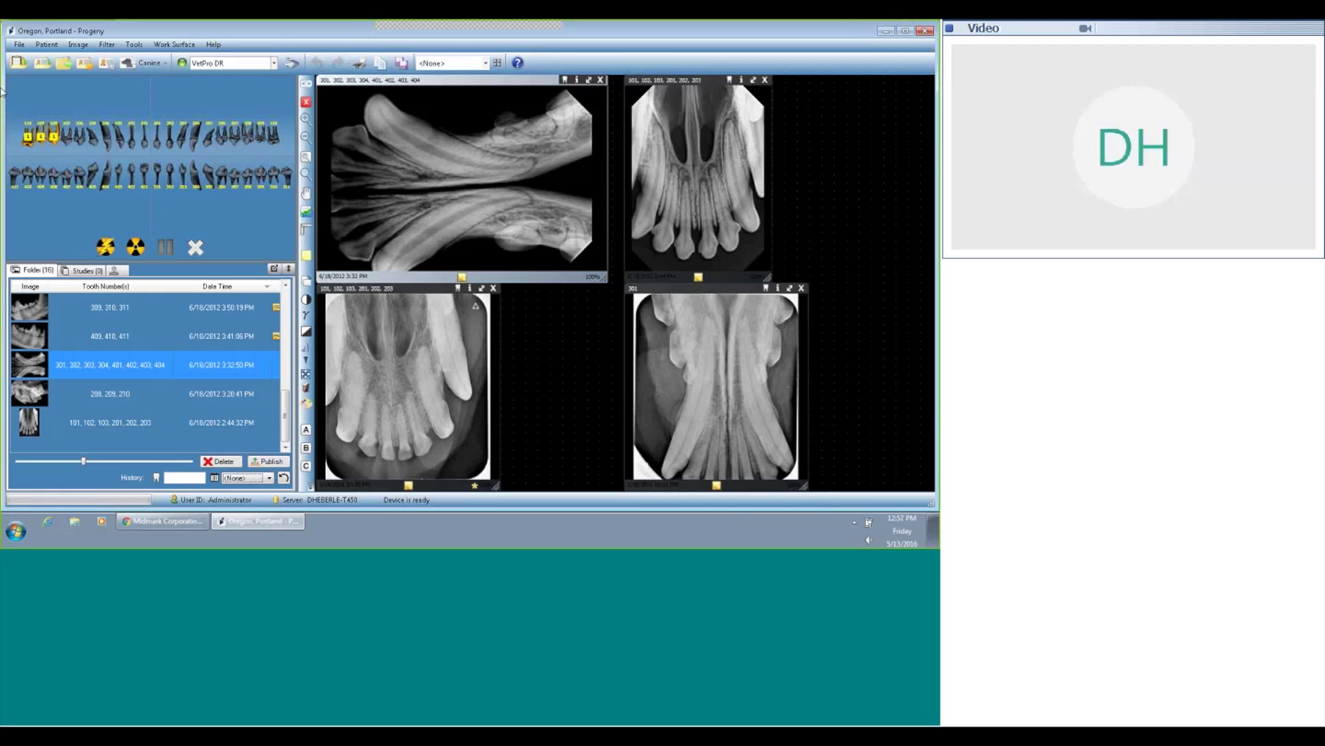
Step: Review the clinic information and logo settings in the program options and close them
{"action": "left_click", "coordinate": [135, 45]}
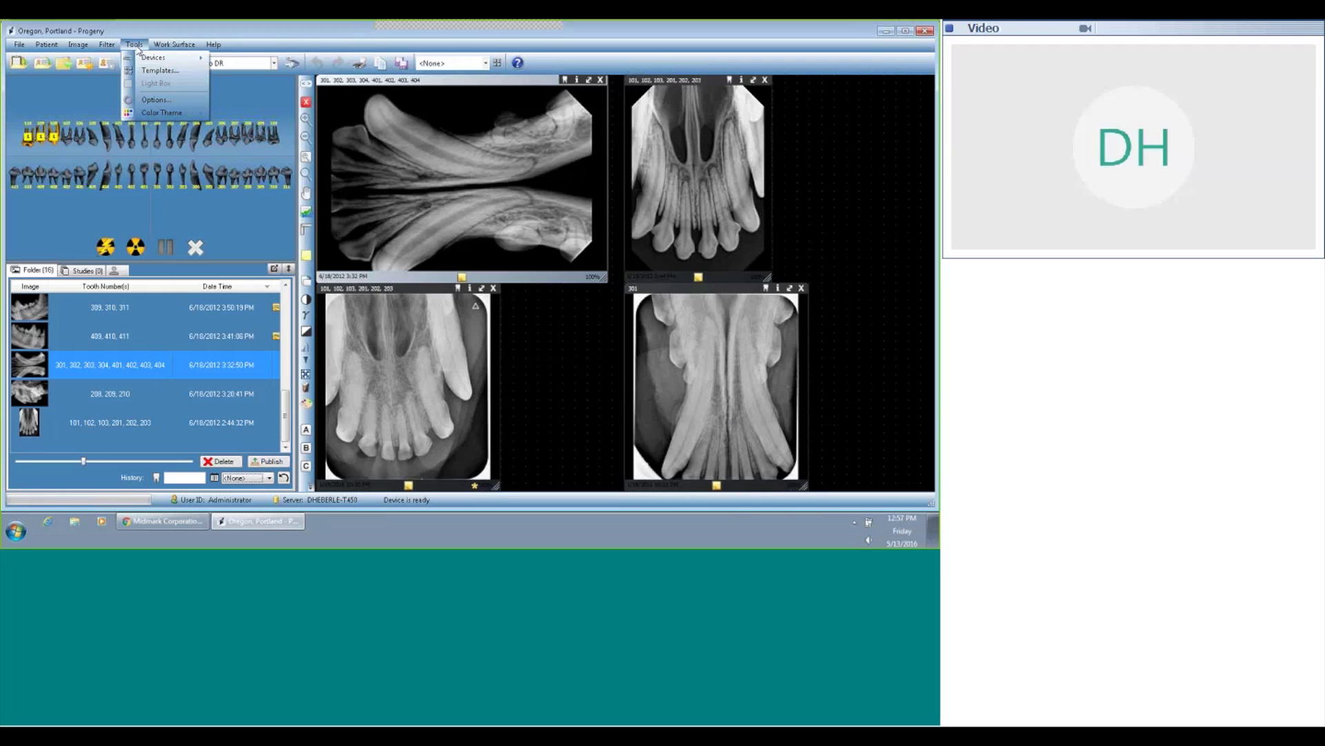
{"action": "left_click", "coordinate": [163, 99]}
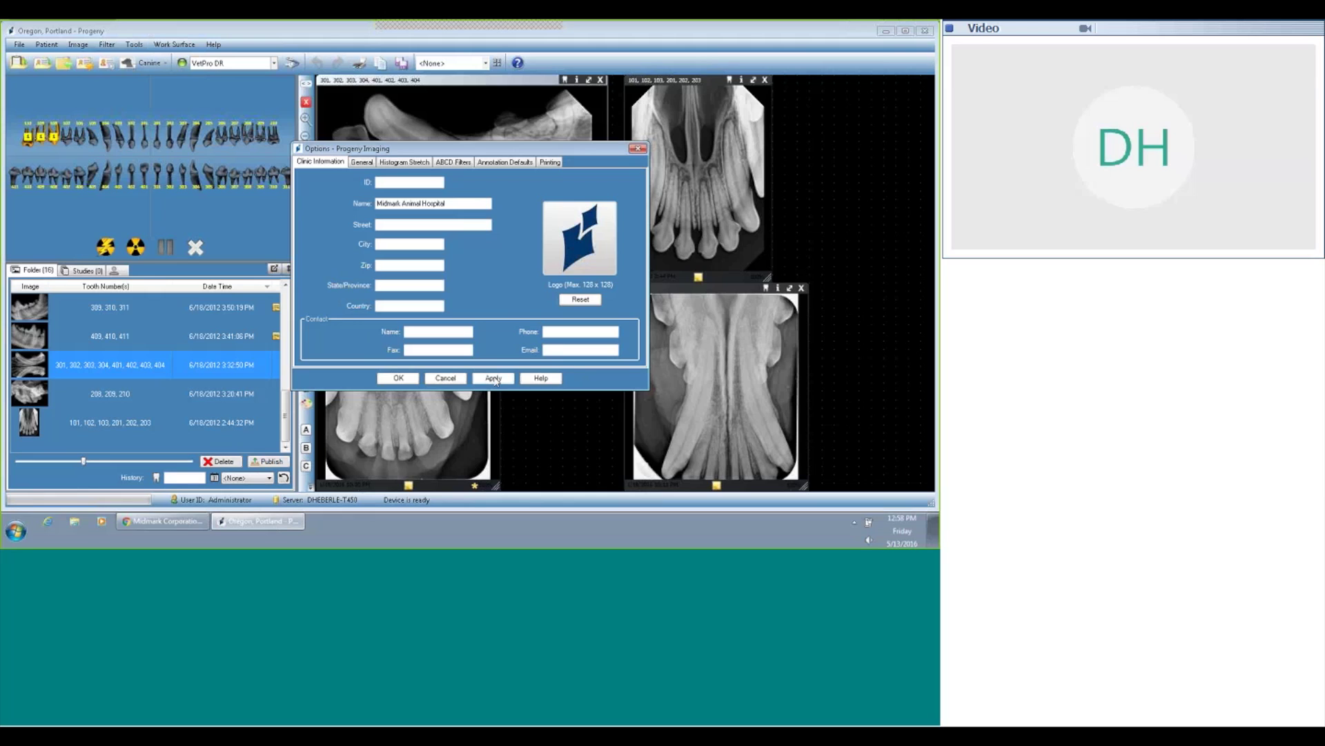
{"action": "left_click", "coordinate": [405, 378]}
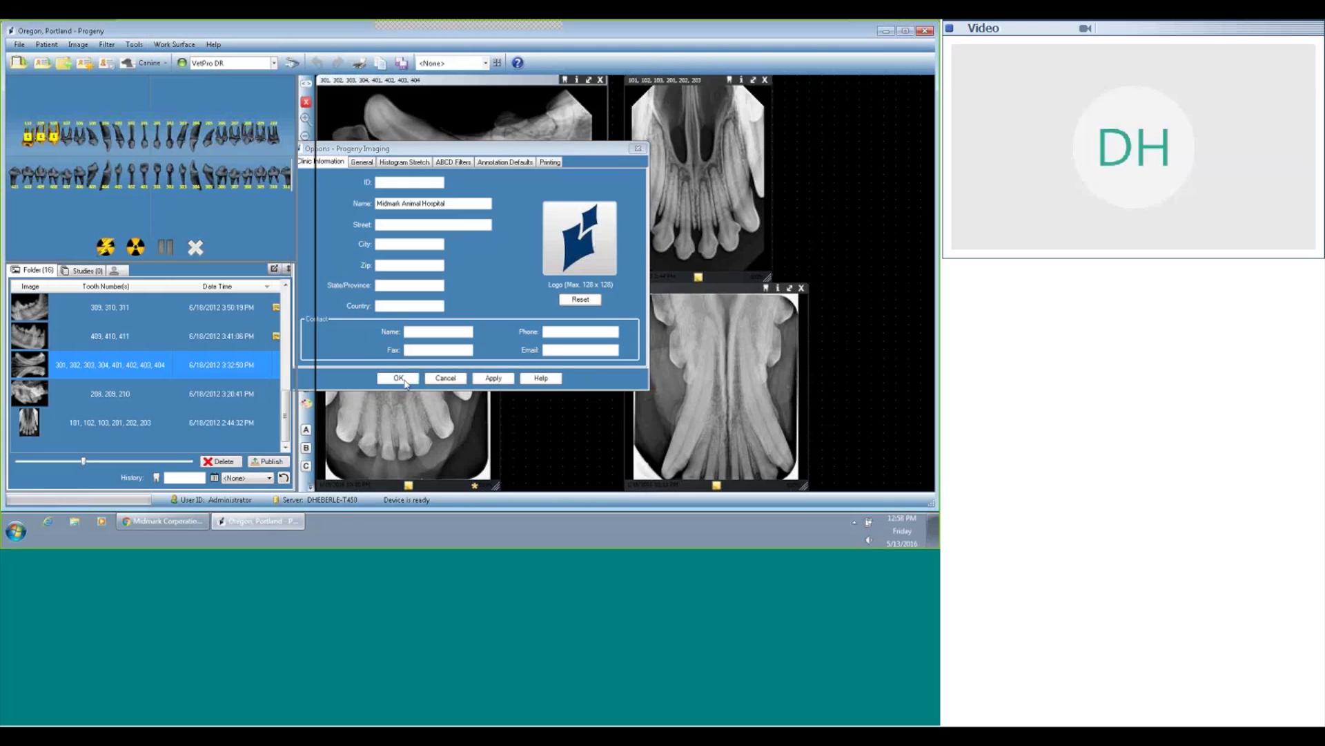
Step: Preview the printout of all work surface images at full window size to check the clinic header, and close the preview
{"action": "right_click", "coordinate": [822, 168]}
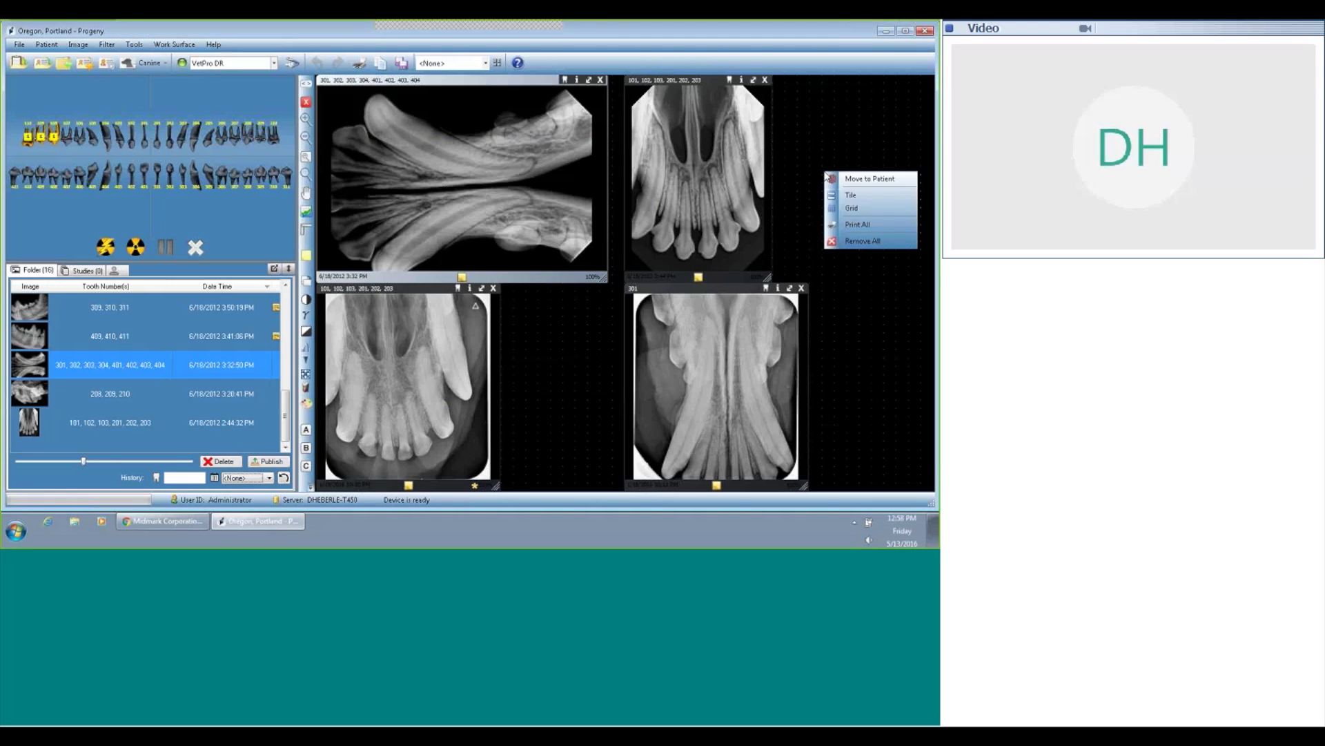
{"action": "left_click", "coordinate": [865, 224]}
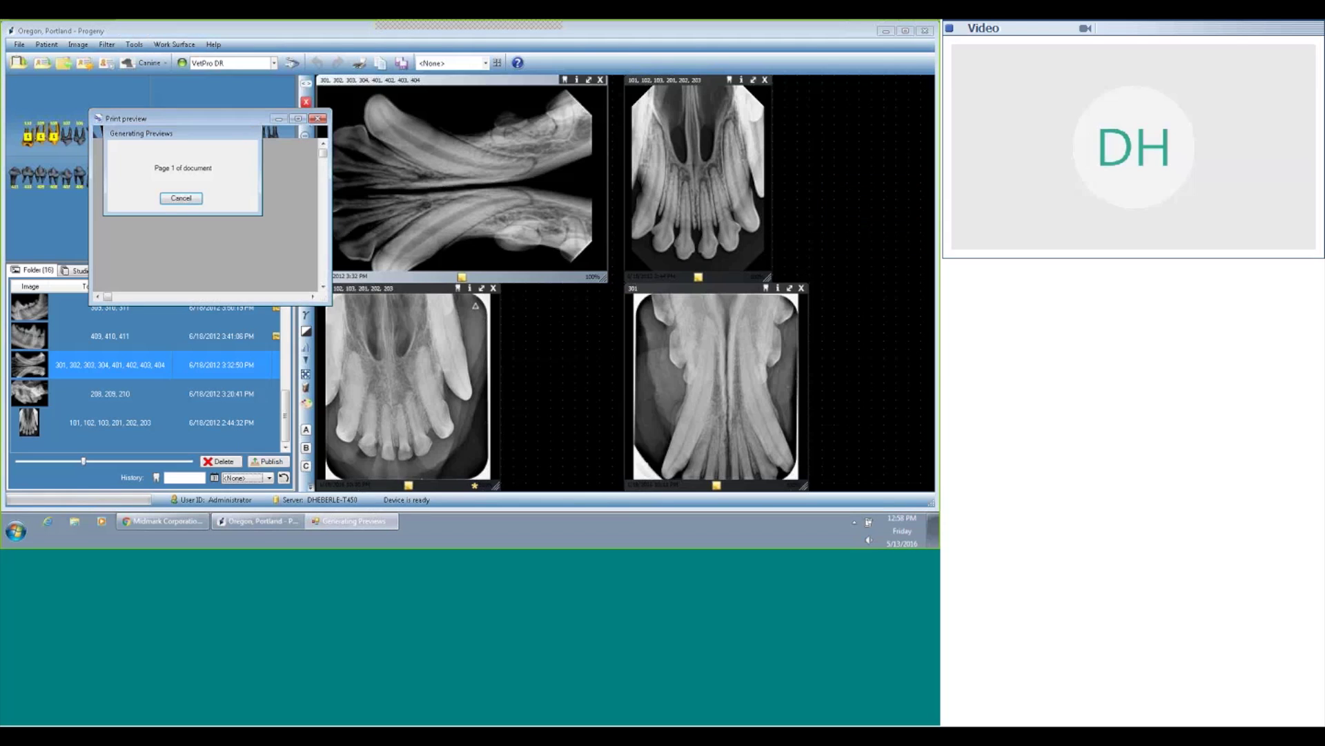
{"action": "left_click", "coordinate": [298, 118]}
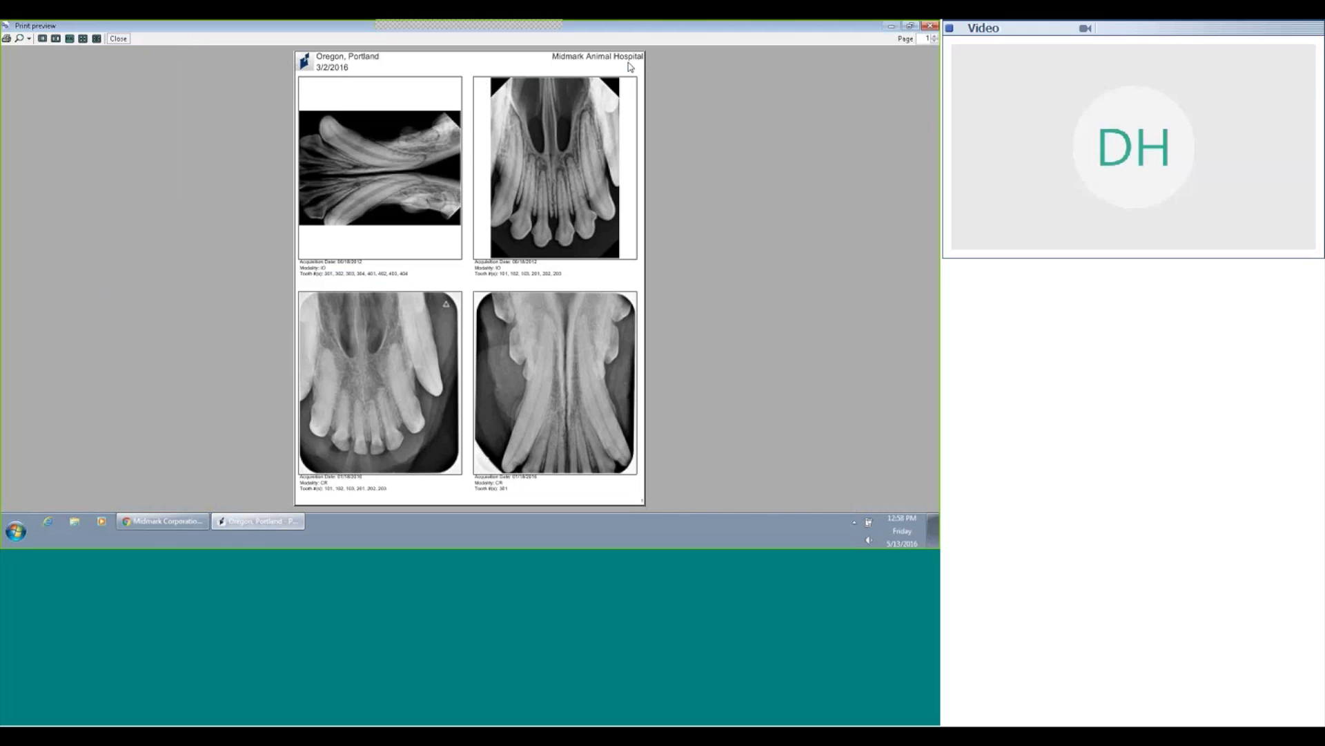
{"action": "left_click", "coordinate": [118, 39]}
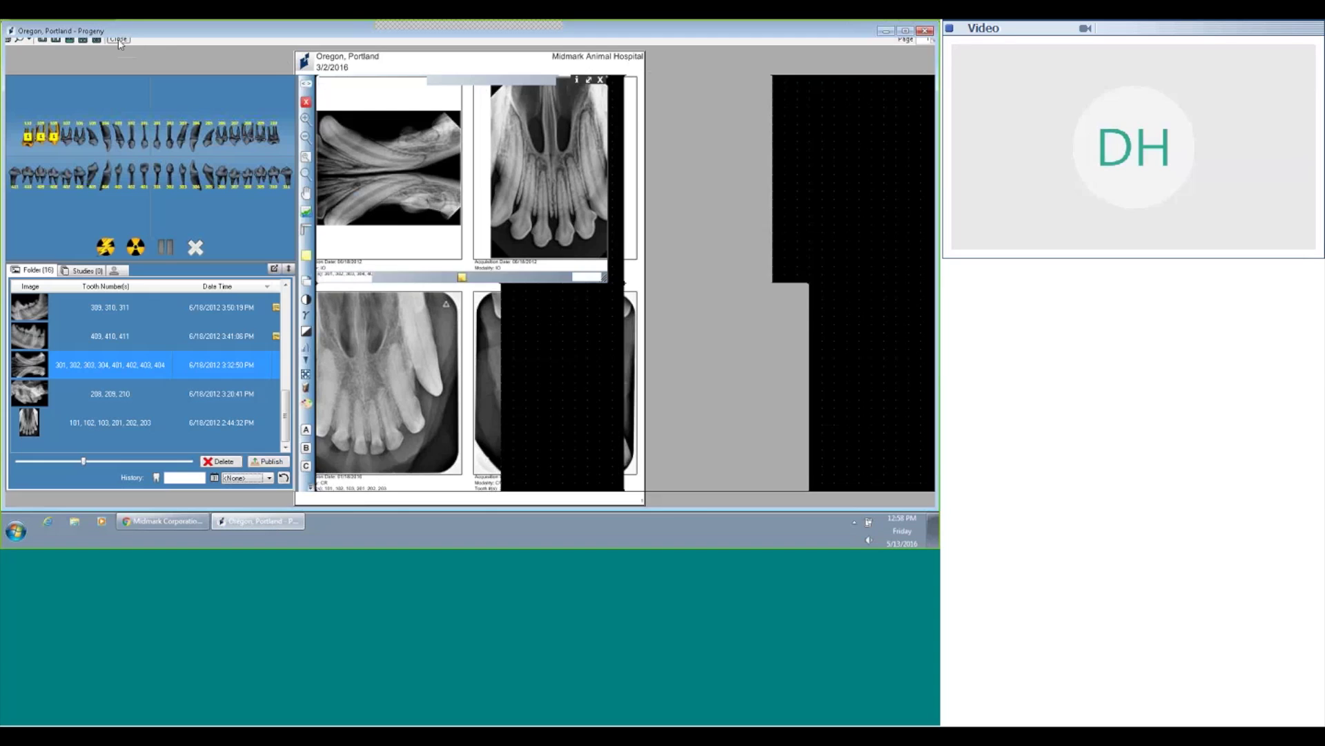
Step: Enter the clinic's street address, city and contact phone number in the clinic information options, then apply and save them
{"action": "left_click", "coordinate": [132, 45]}
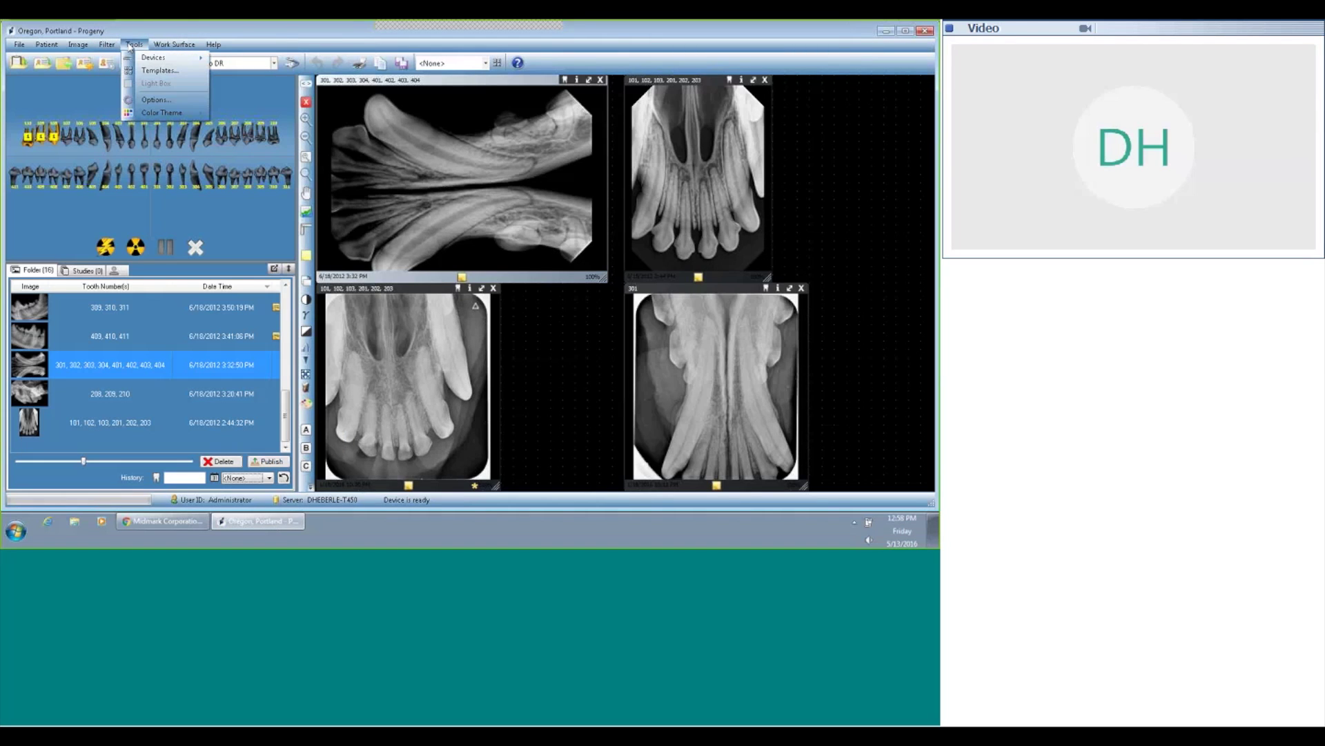
{"action": "left_click", "coordinate": [147, 101]}
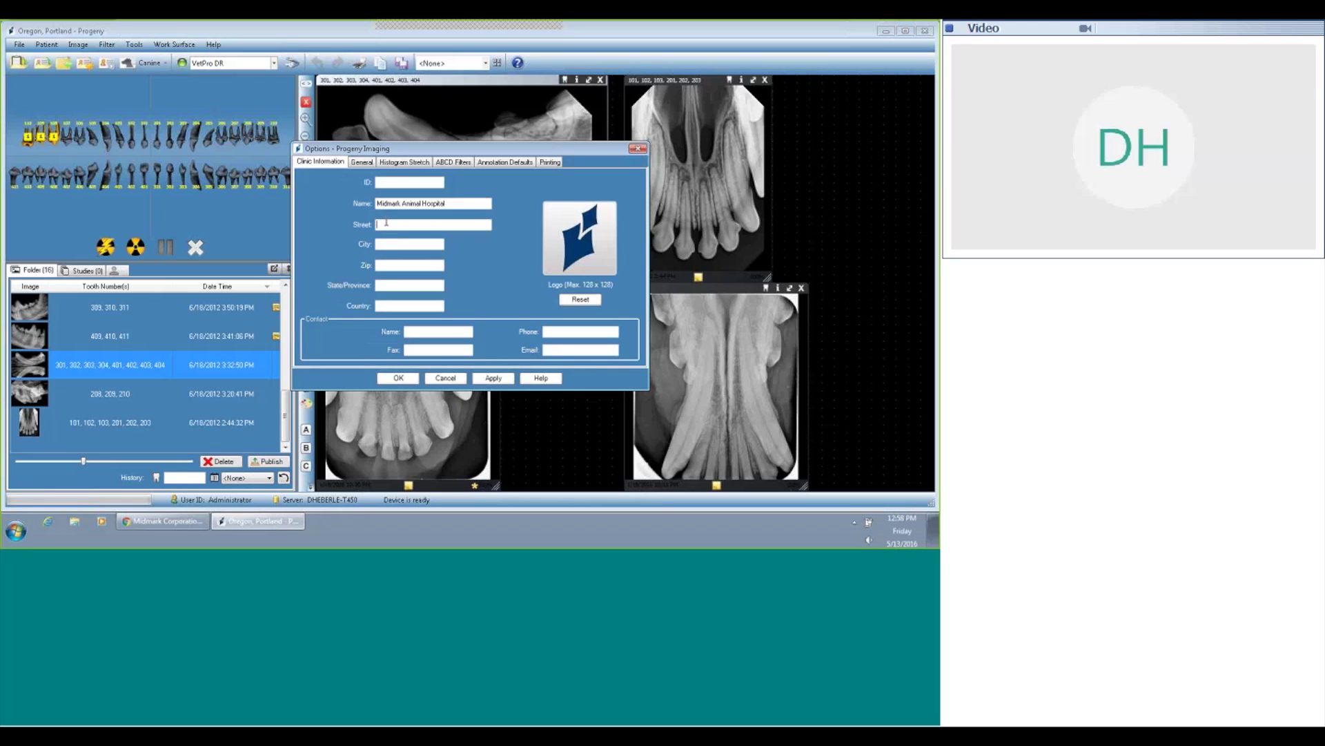
{"action": "type", "text": "15525 Gwinnett Drive"}
{"action": "left_click", "coordinate": [381, 245]}
{"action": "type", "text": "Winter GArden"}
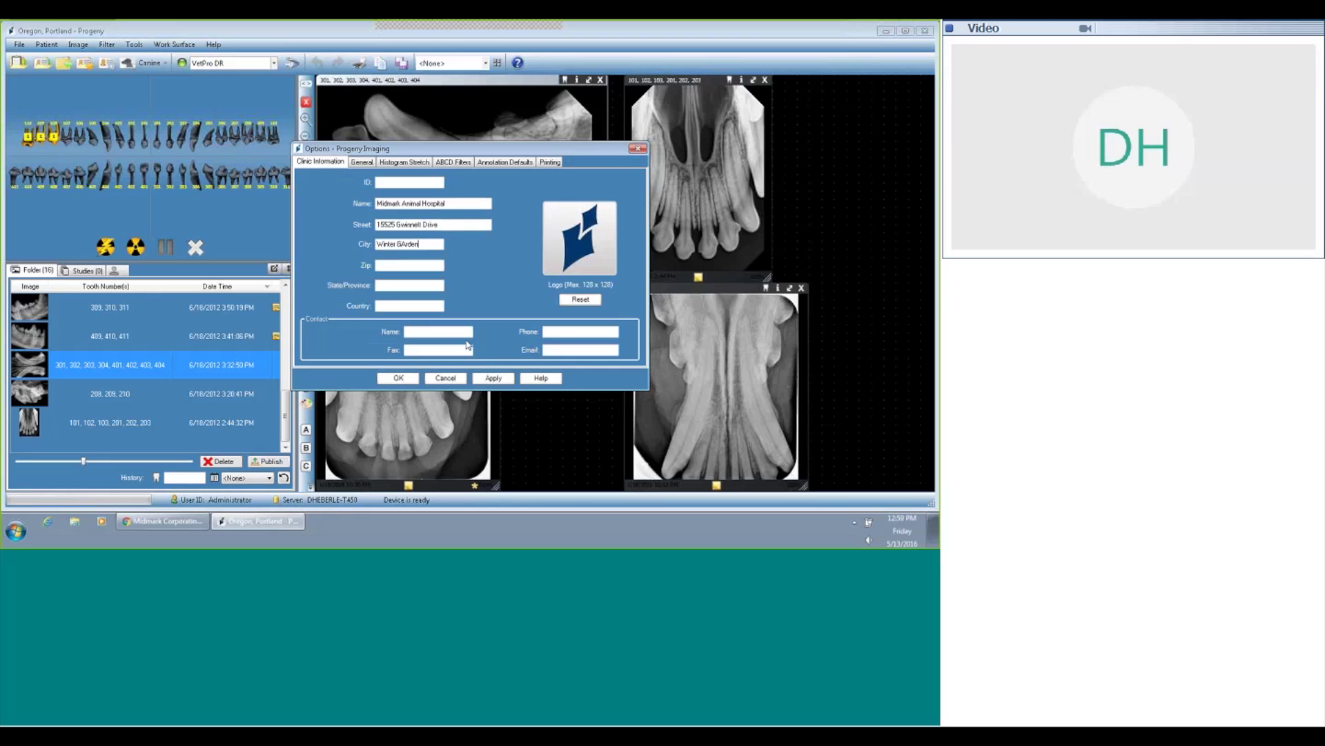
{"action": "left_click", "coordinate": [558, 331]}
{"action": "type", "text": "555-1212"}
{"action": "left_click", "coordinate": [493, 378]}
{"action": "left_click", "coordinate": [398, 379]}
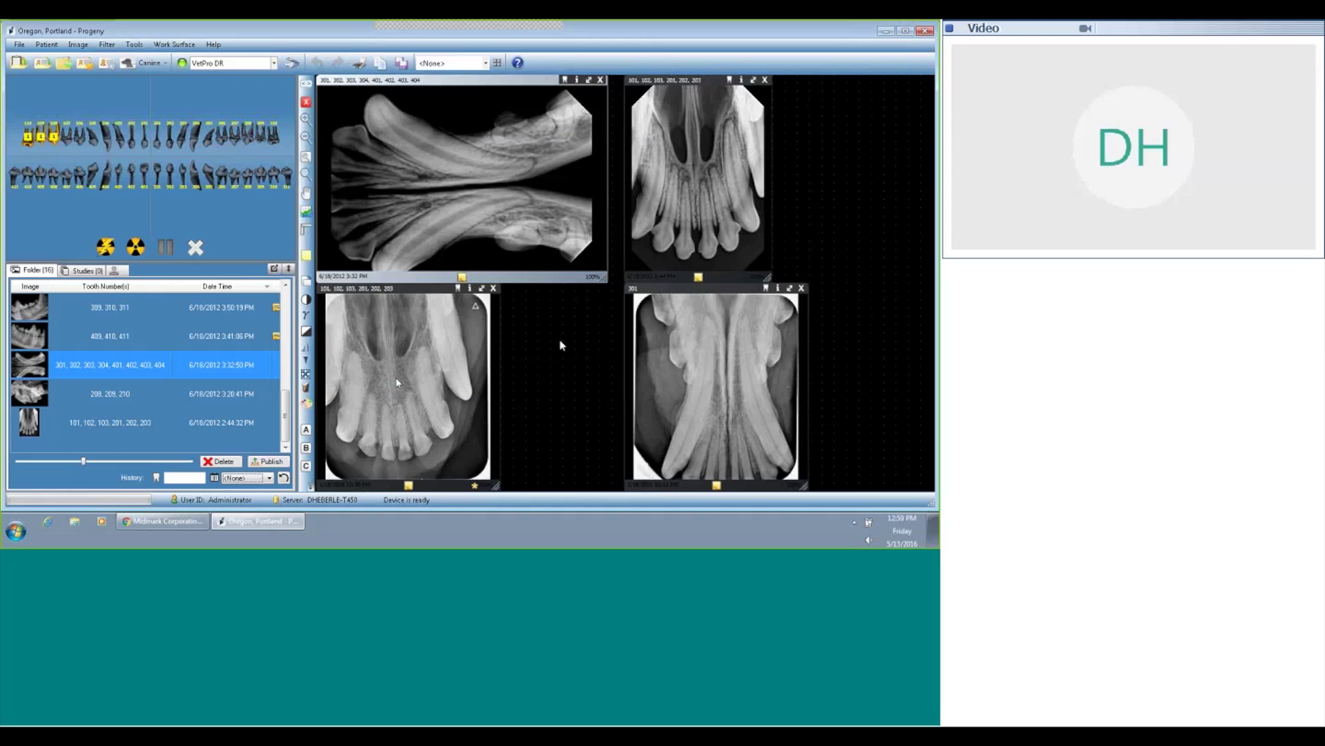
Step: Preview the printout of all images again in a maximized window to check the clinic details, and close it
{"action": "right_click", "coordinate": [540, 350]}
{"action": "left_click", "coordinate": [571, 400]}
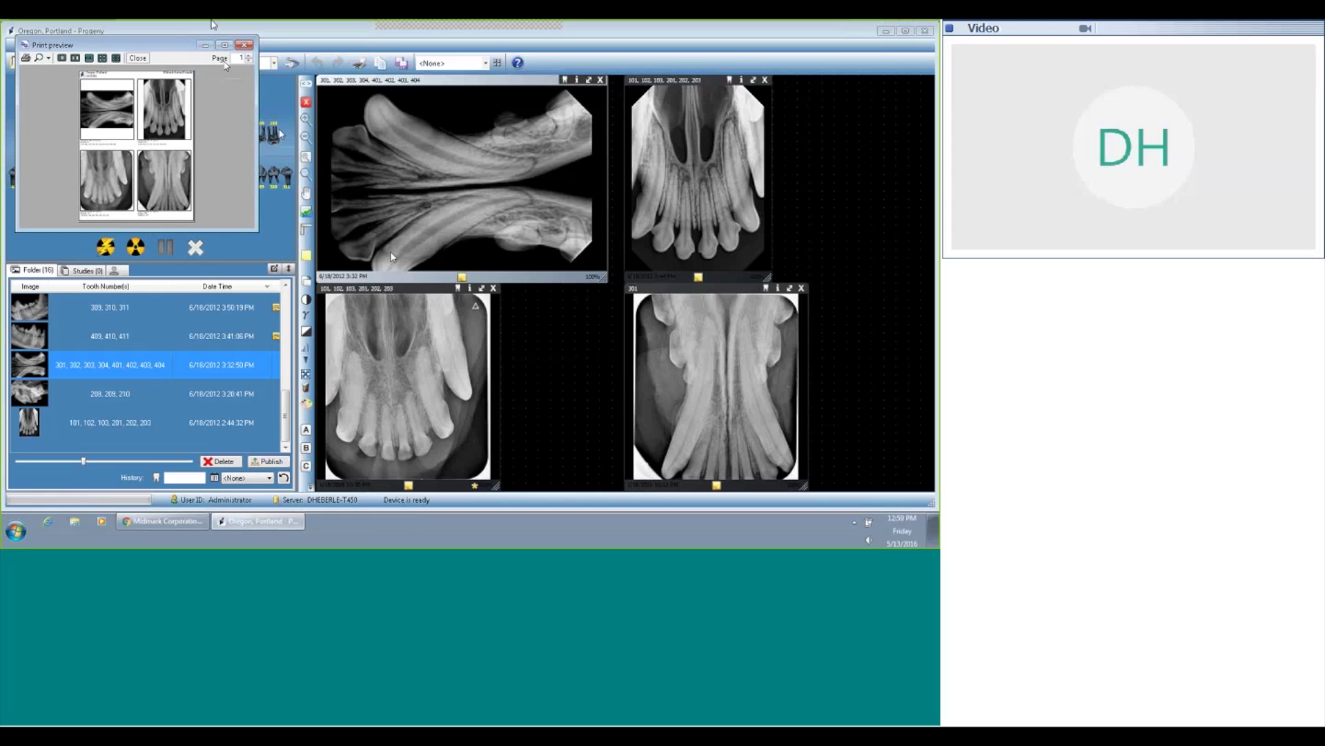
{"action": "left_click", "coordinate": [223, 45]}
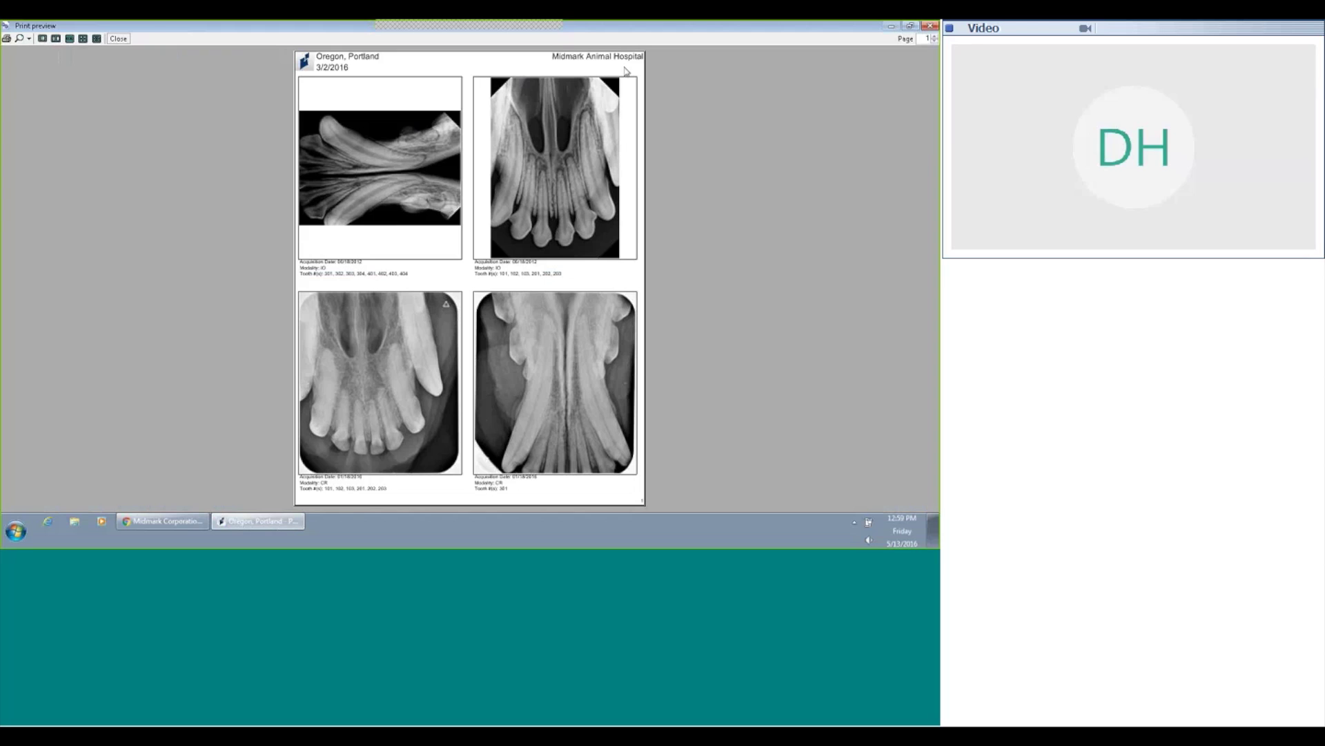
{"action": "left_click", "coordinate": [117, 38]}
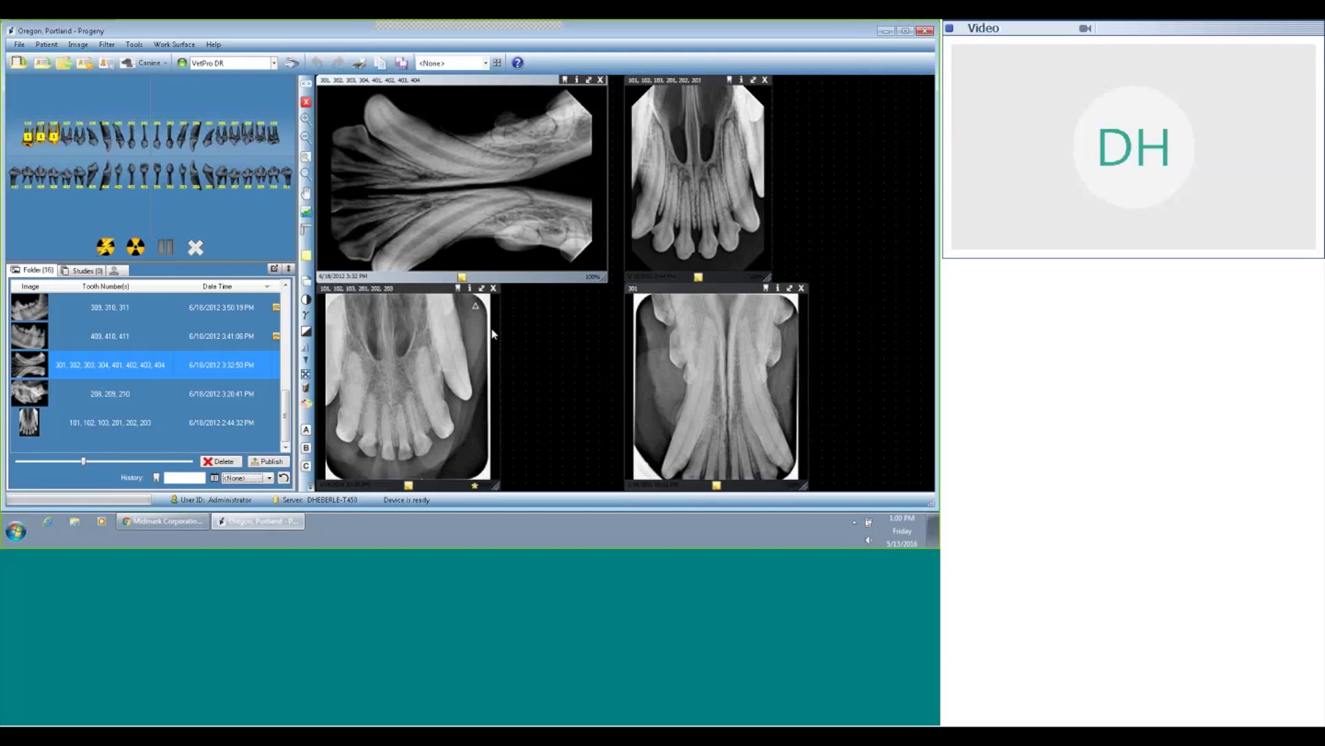
Step: Clear the work surface, shrink the folder thumbnails, and place and tile the five radiographs dated 6/18/2012
{"action": "right_click", "coordinate": [848, 182]}
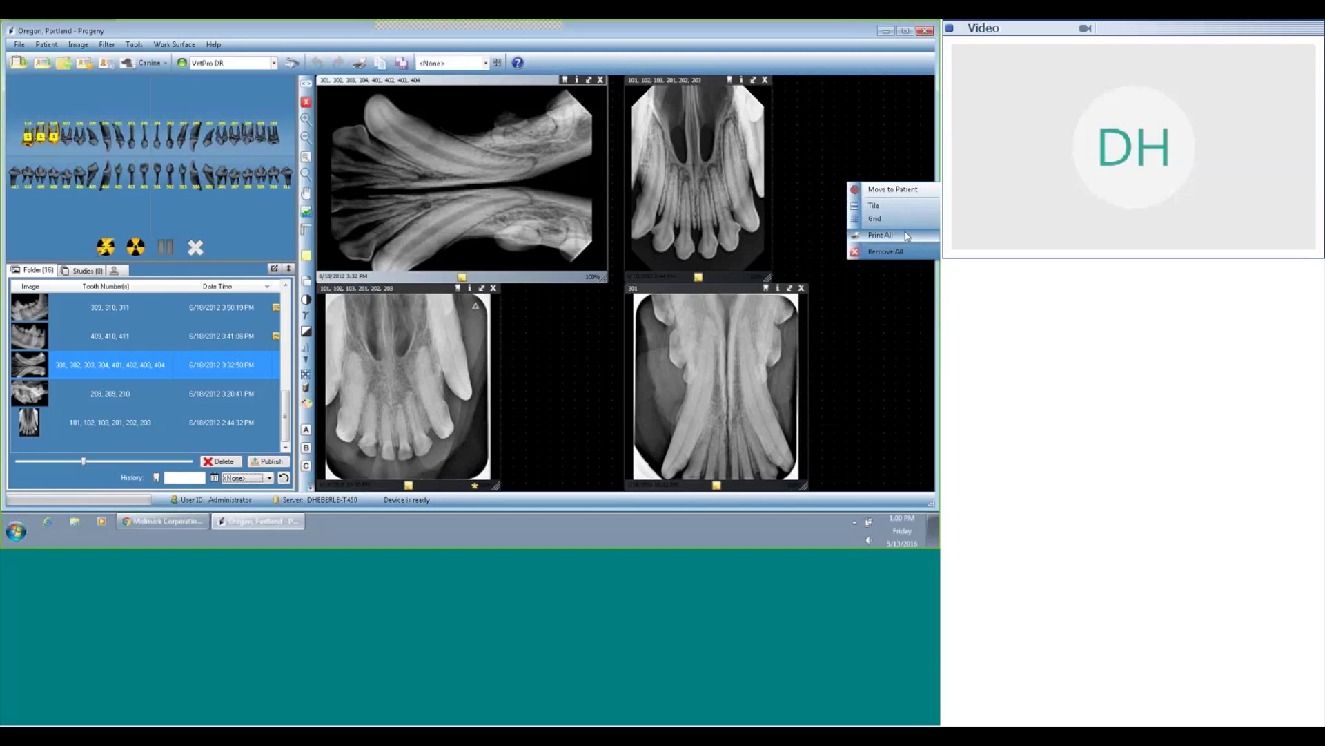
{"action": "left_click", "coordinate": [899, 252]}
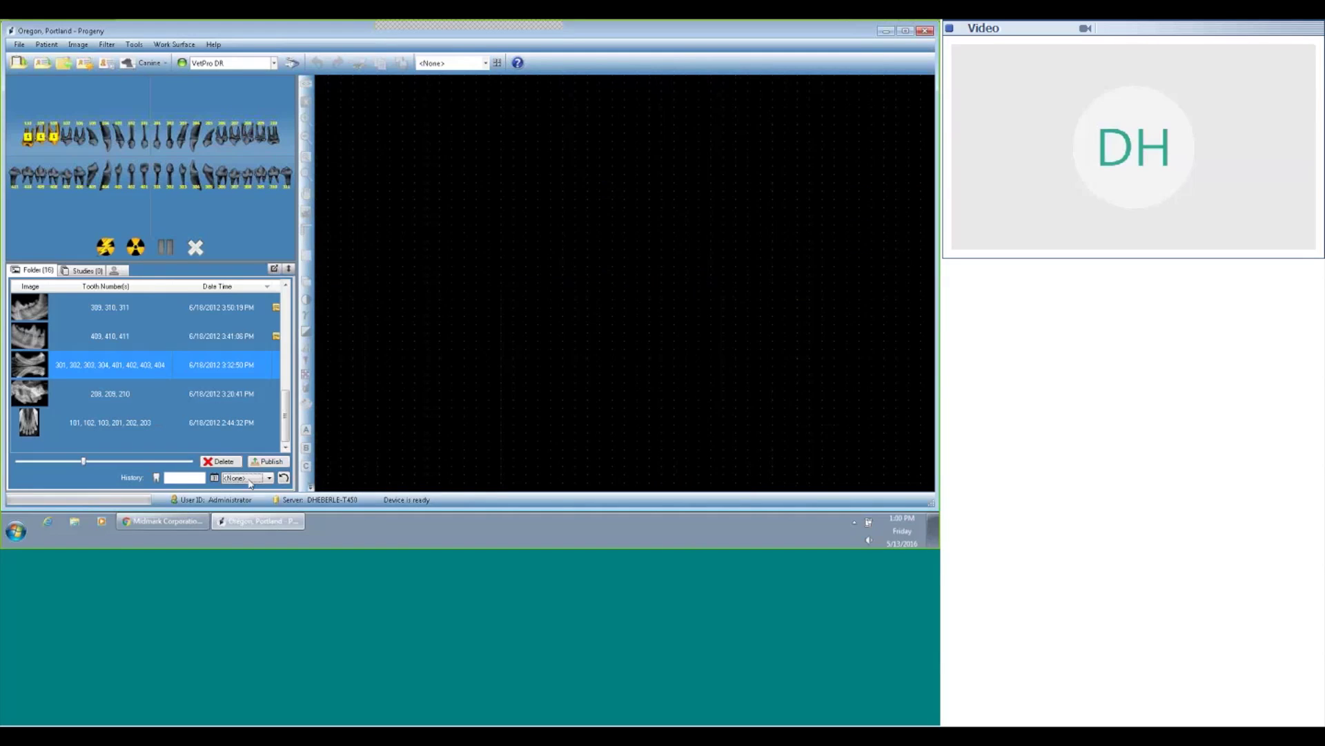
{"action": "left_click_drag", "start_coordinate": [84, 461], "coordinate": [64, 462]}
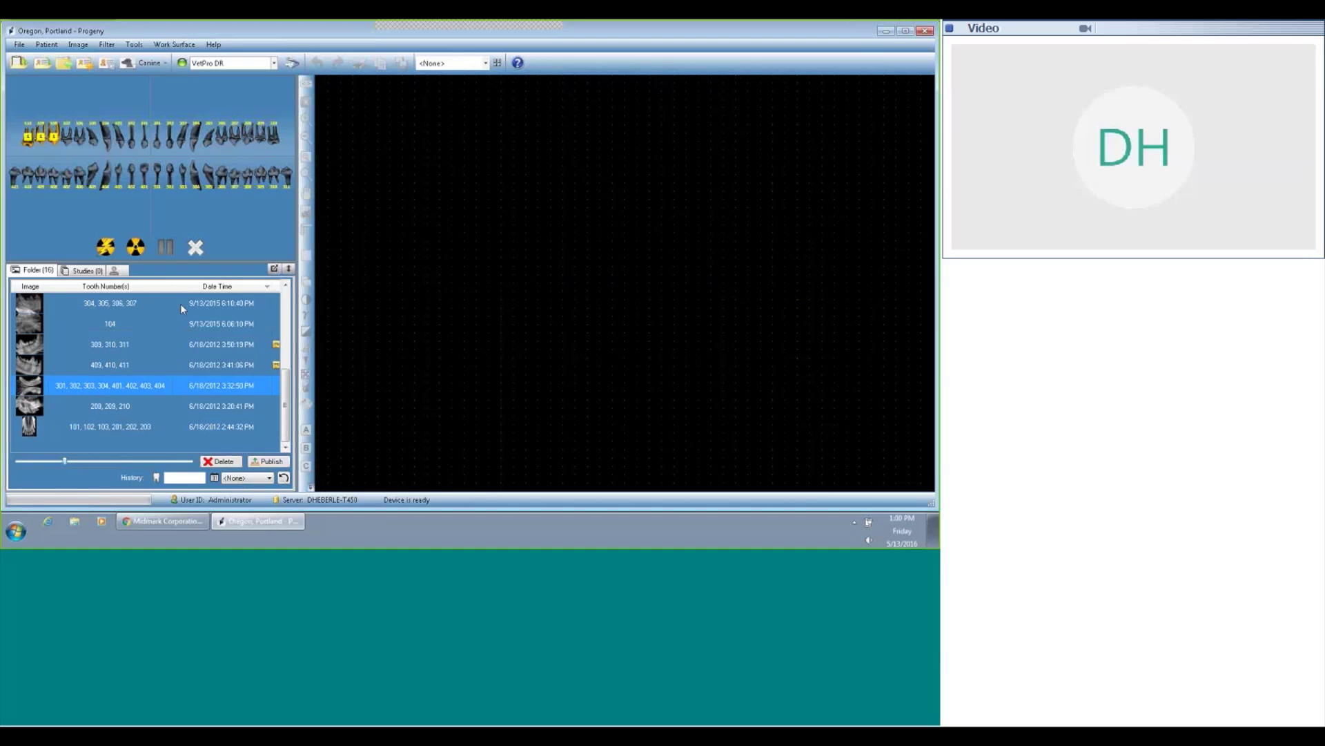
{"action": "left_click_drag", "start_coordinate": [210, 343], "coordinate": [697, 313]}
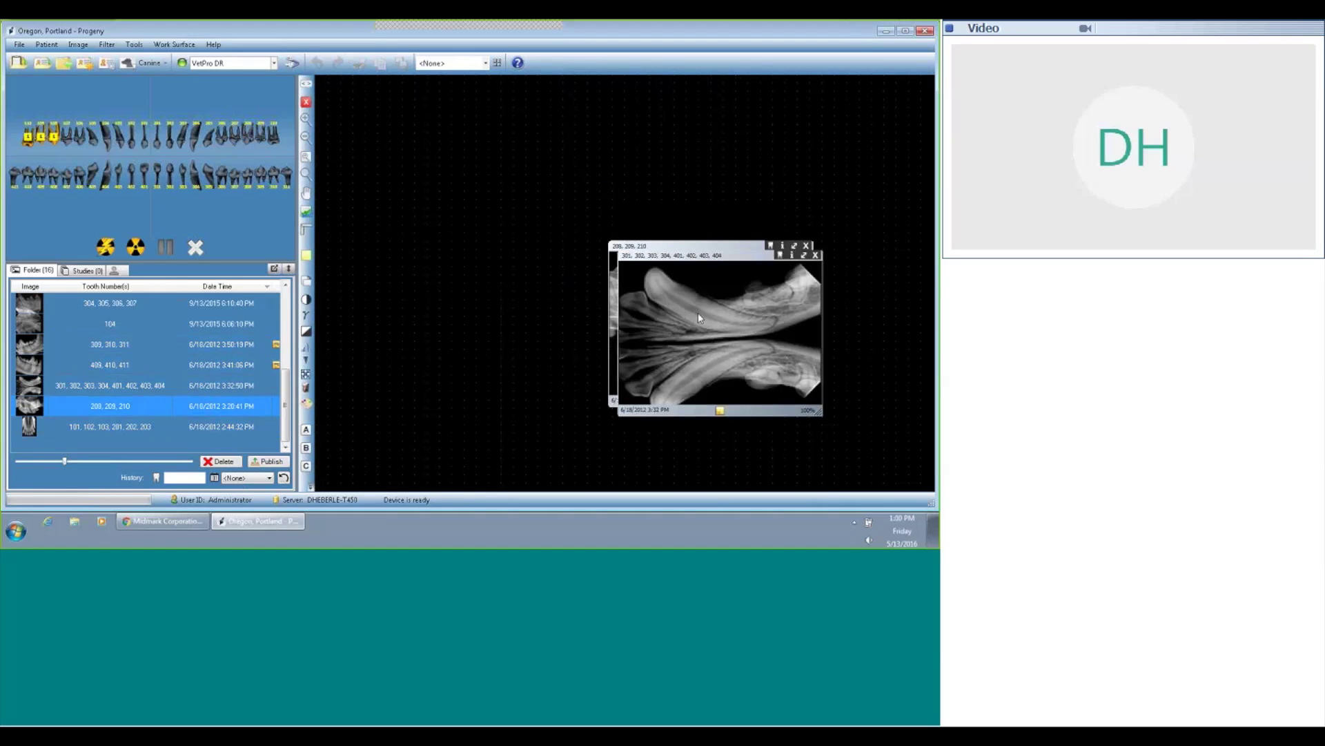
{"action": "right_click", "coordinate": [506, 274]}
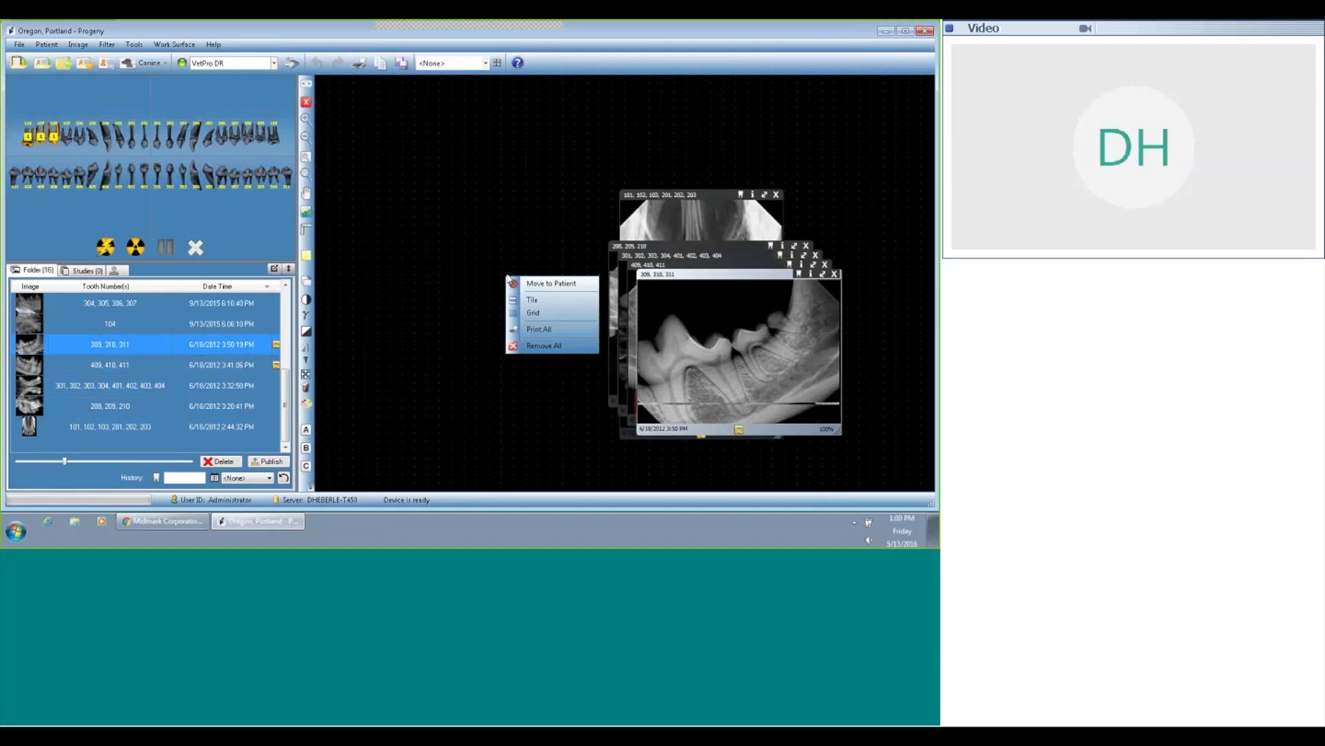
{"action": "left_click", "coordinate": [537, 305]}
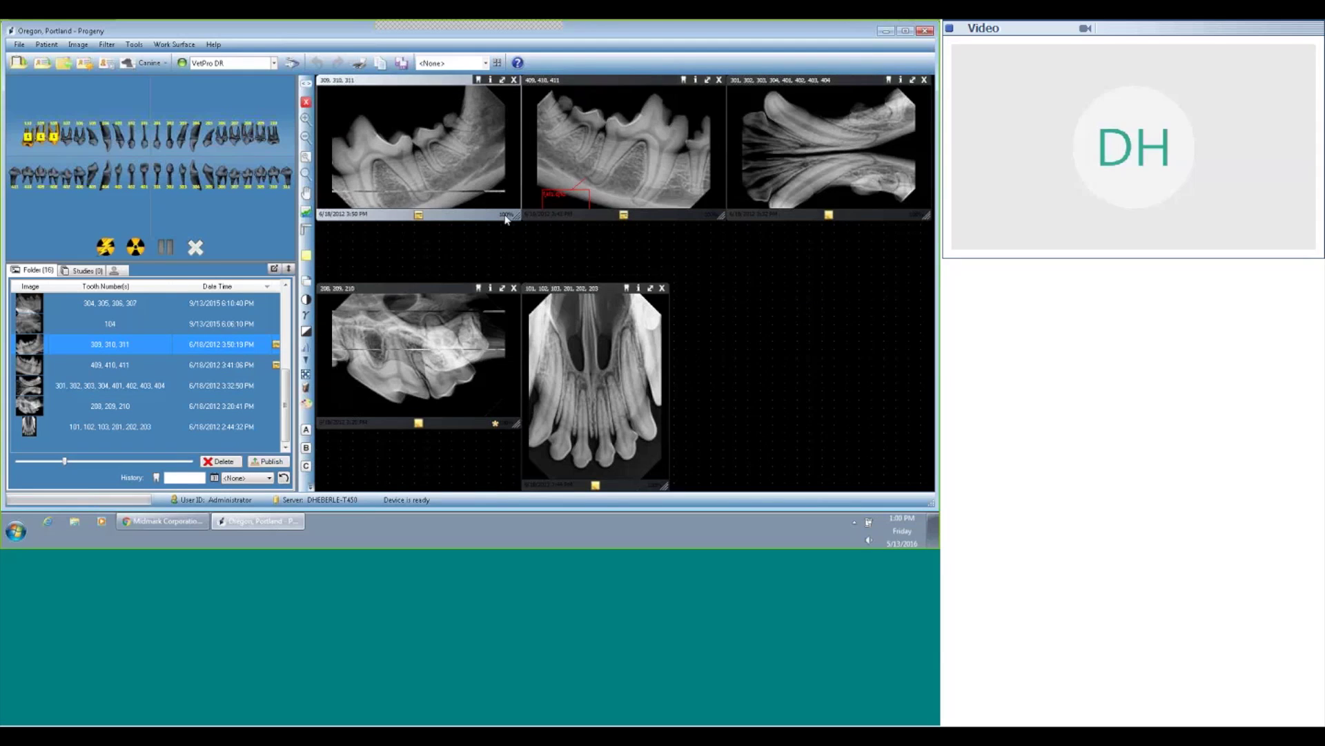
Step: Export all work surface images to a new folder named FLuffy Vonny on the Windows (C:) drive
{"action": "left_click", "coordinate": [187, 49]}
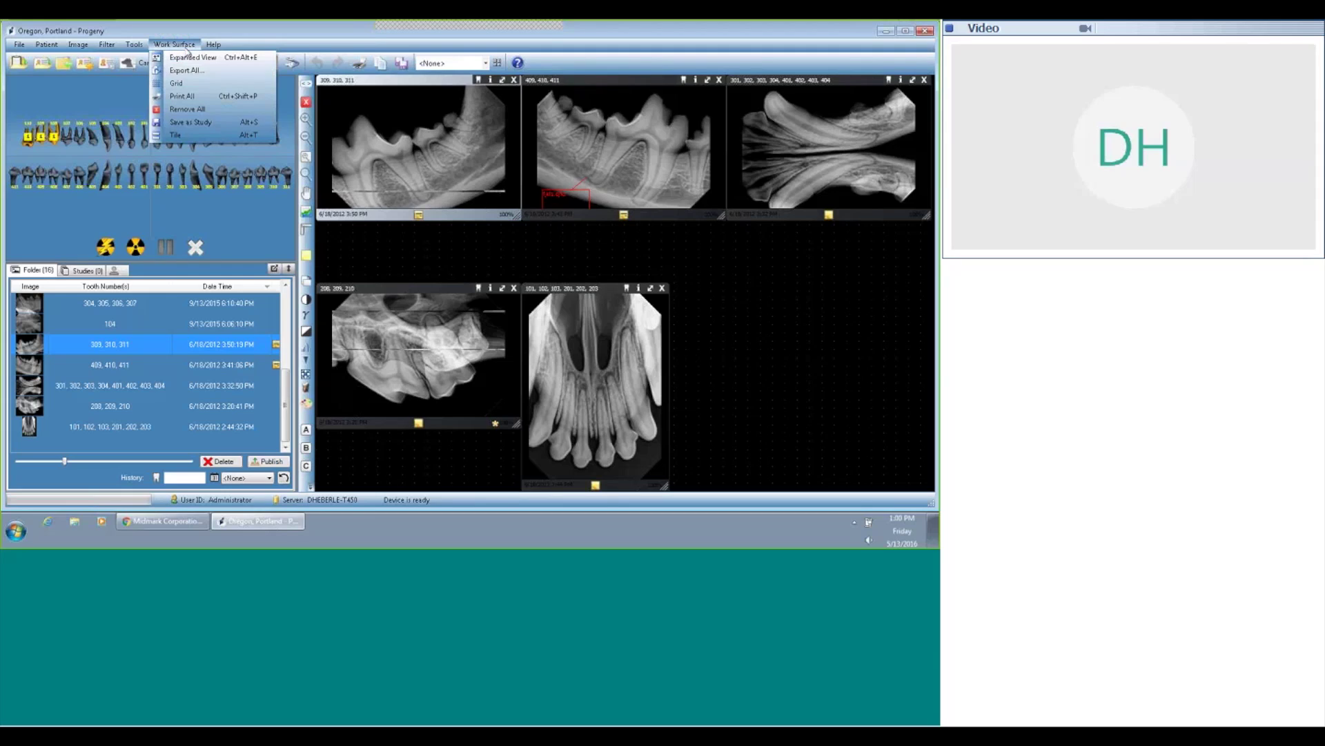
{"action": "left_click", "coordinate": [199, 71]}
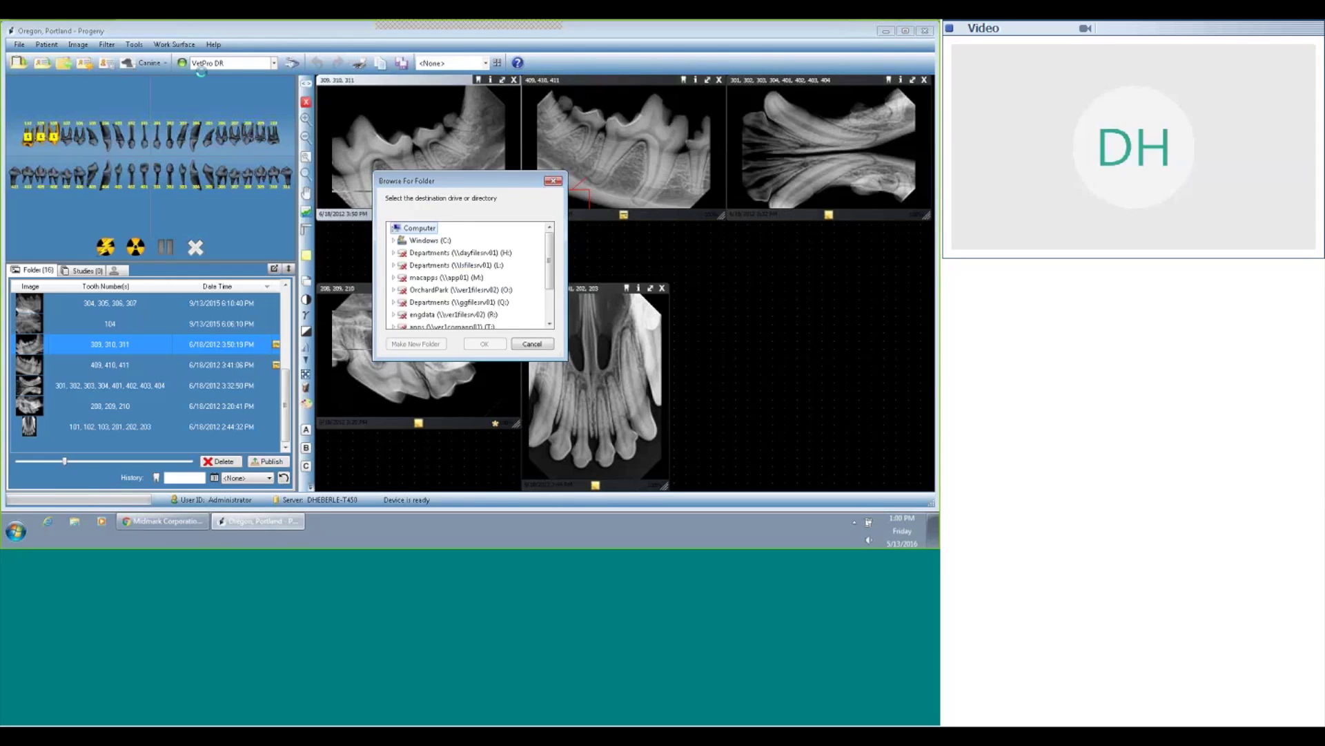
{"action": "left_click", "coordinate": [429, 241]}
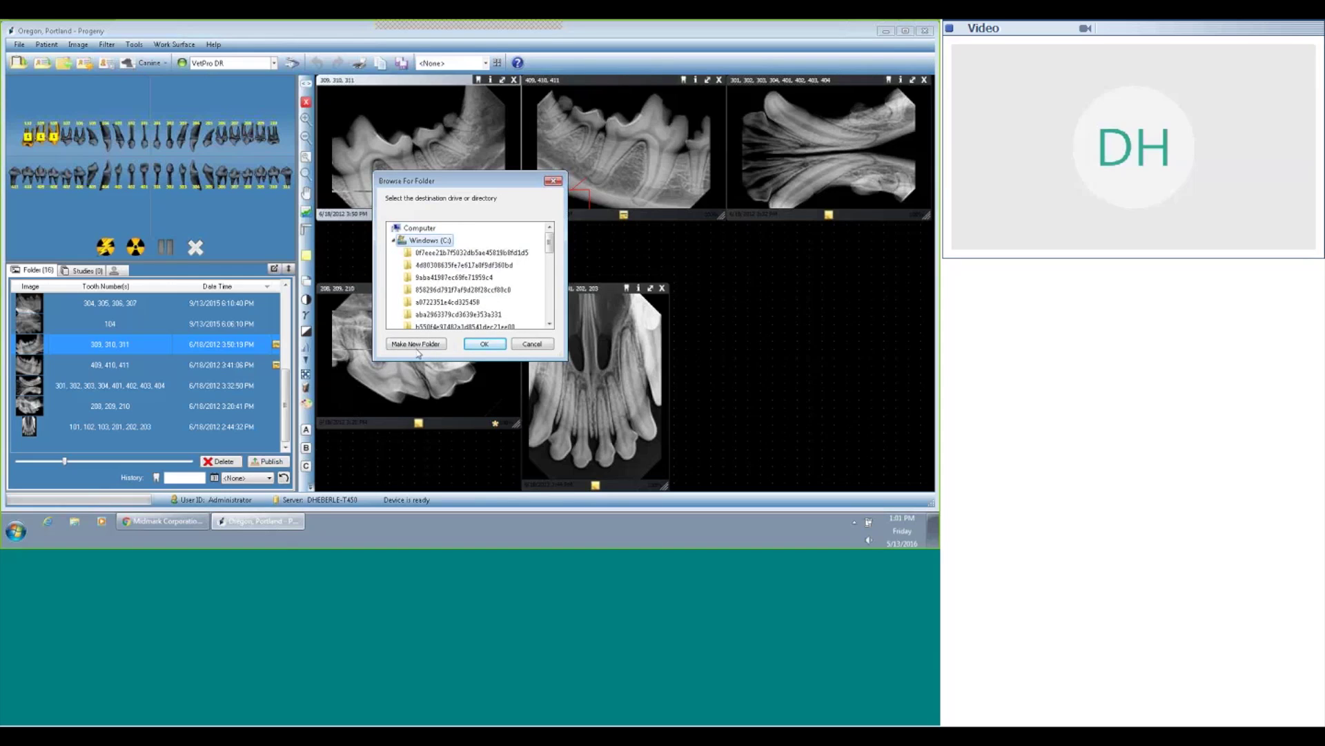
{"action": "left_click", "coordinate": [417, 345]}
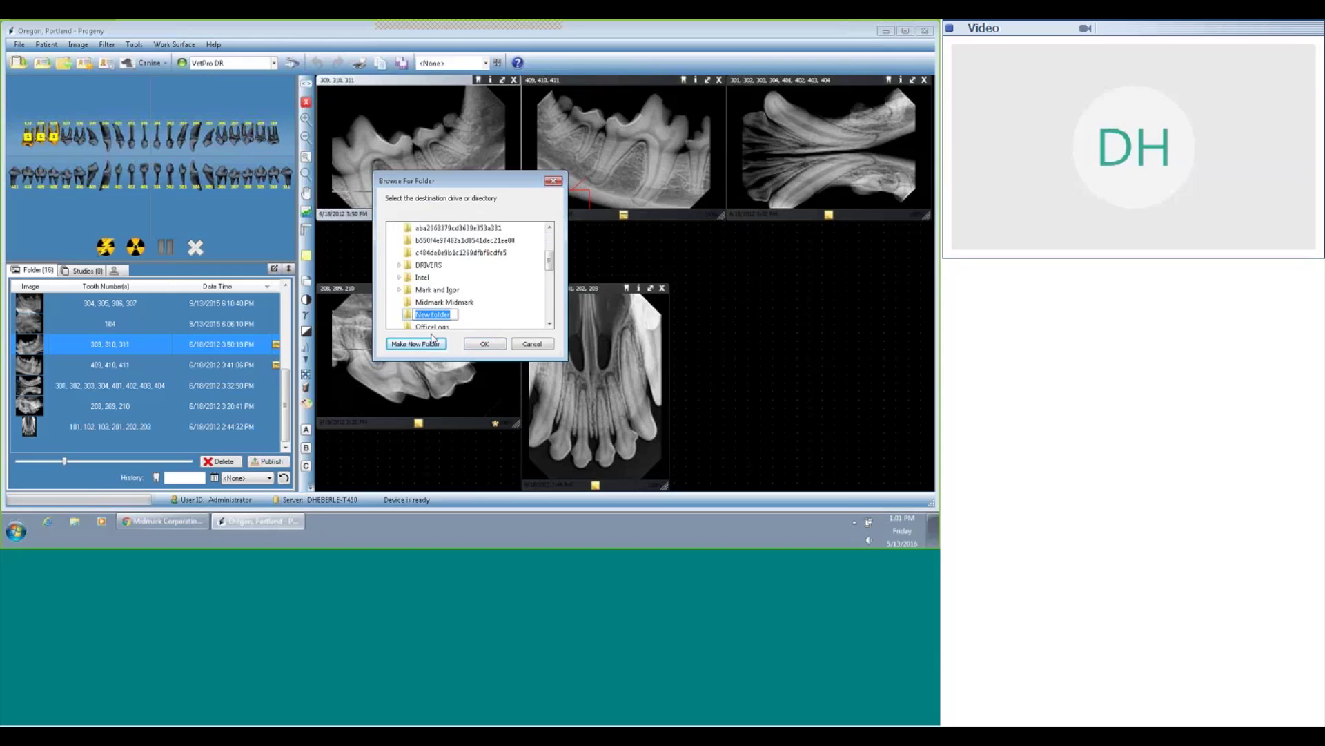
{"action": "type", "text": "FLuffy Vonny"}
{"action": "left_click", "coordinate": [481, 343]}
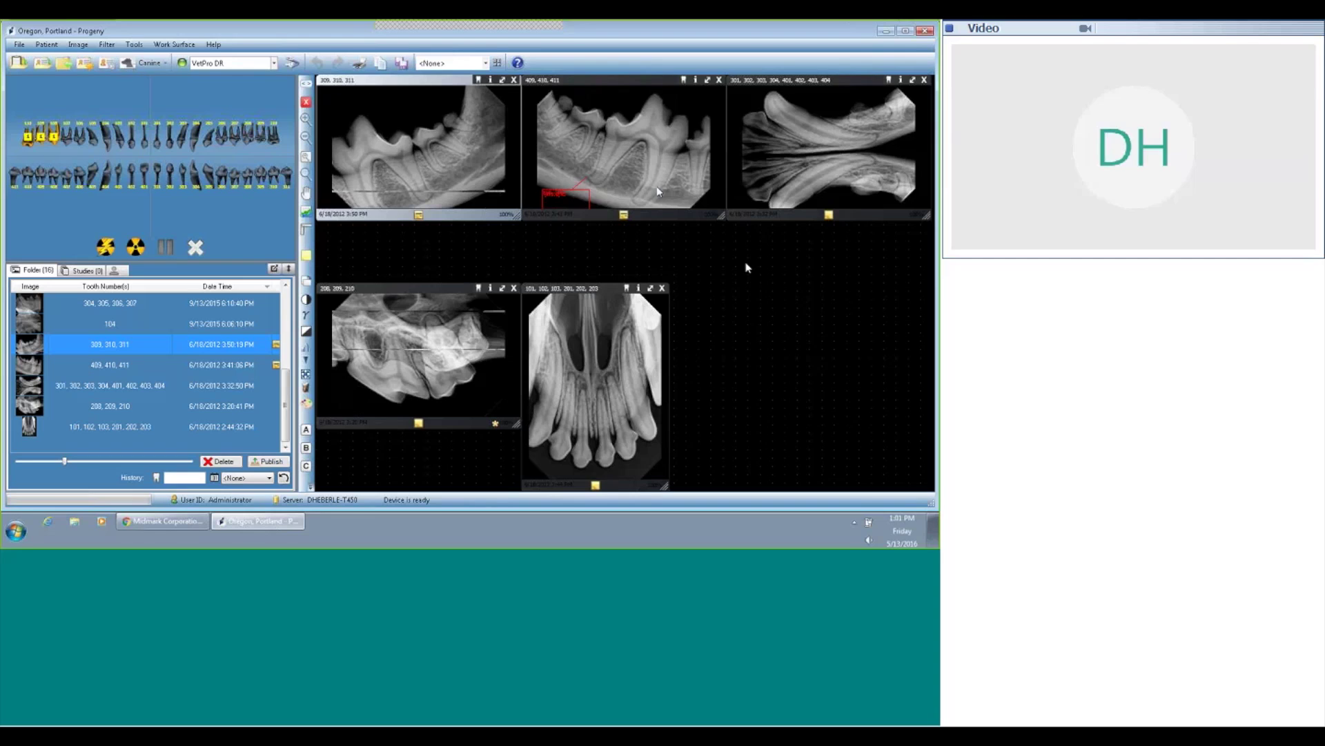
Step: Remove the 309, 310, 311 and 208, 209, 210 radiographs from the work surface and tile the remaining images
{"action": "left_click", "coordinate": [514, 79]}
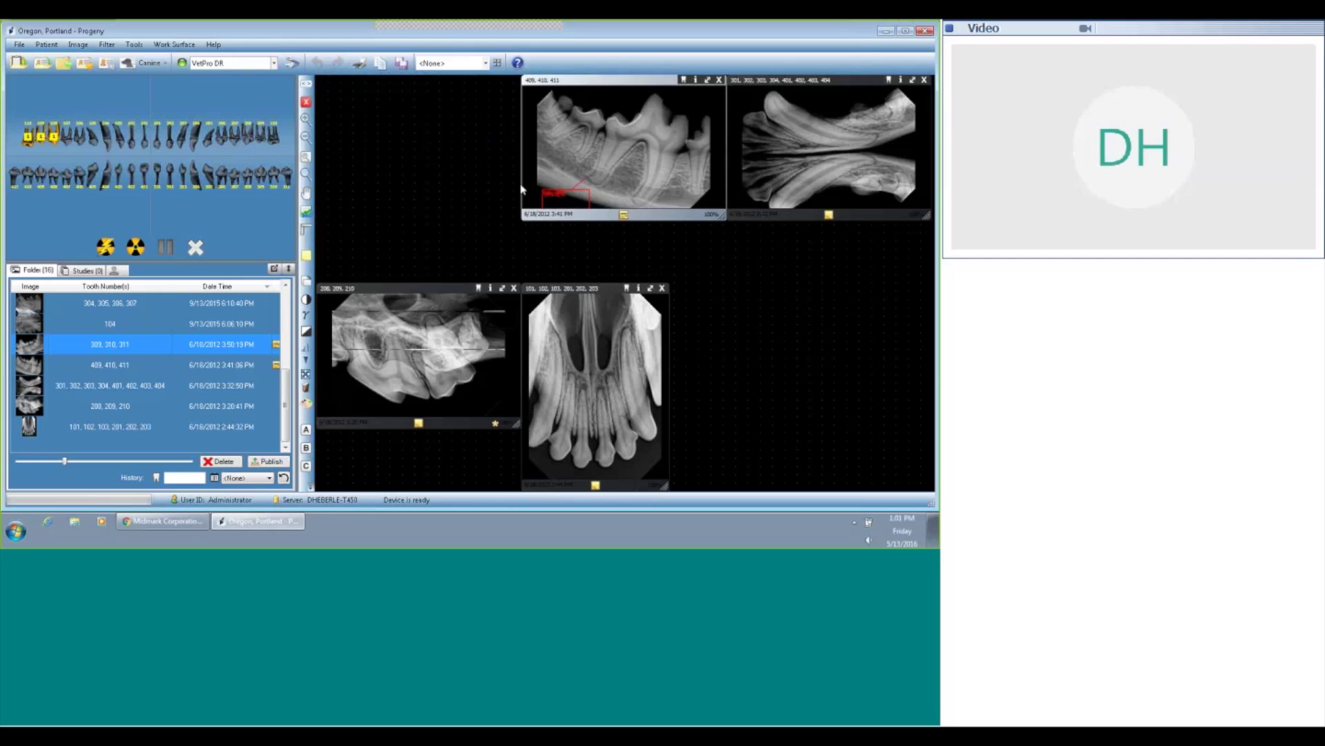
{"action": "left_click", "coordinate": [513, 288]}
{"action": "right_click", "coordinate": [414, 164]}
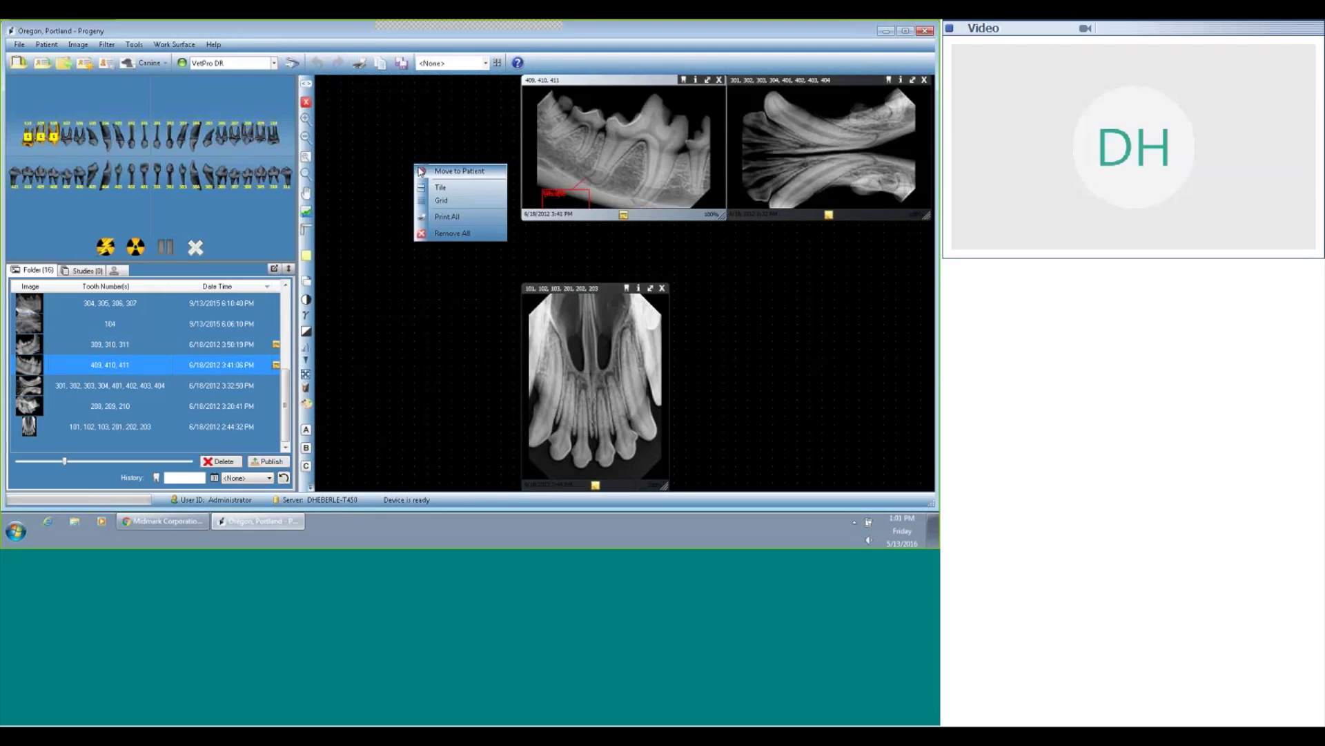
{"action": "left_click", "coordinate": [458, 189]}
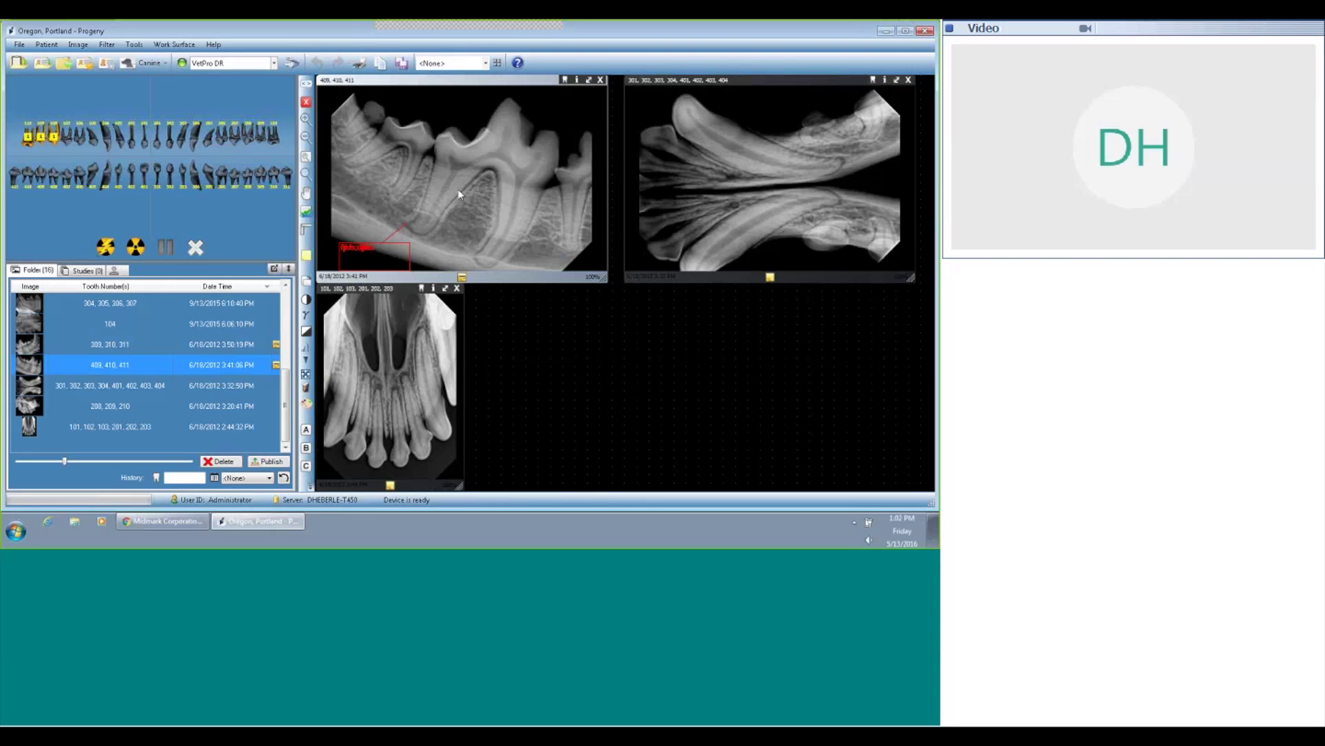
Step: Export the first 310 image, 301, the 1/18/2016 104 image and 304, 305, 306, 307 with the viewer to the Desktop, and close the export window
{"action": "left_click", "coordinate": [46, 44]}
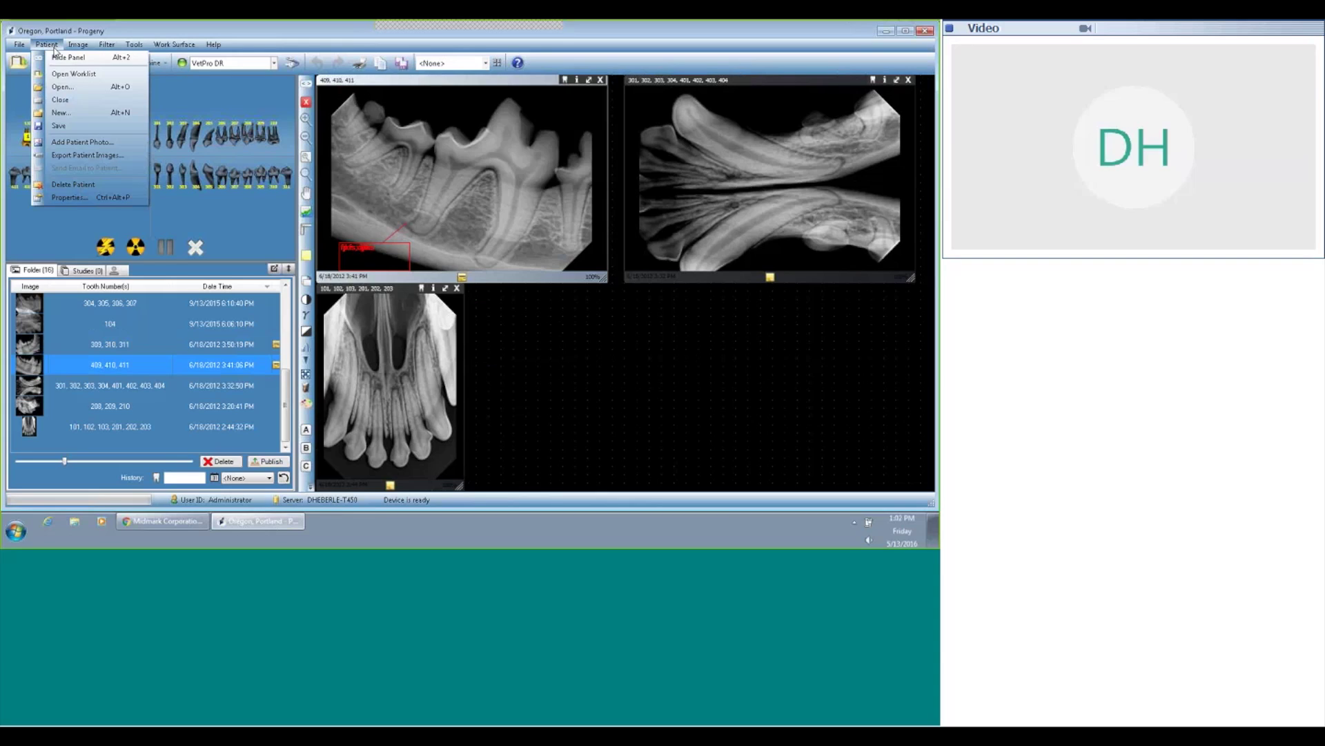
{"action": "left_click", "coordinate": [91, 156]}
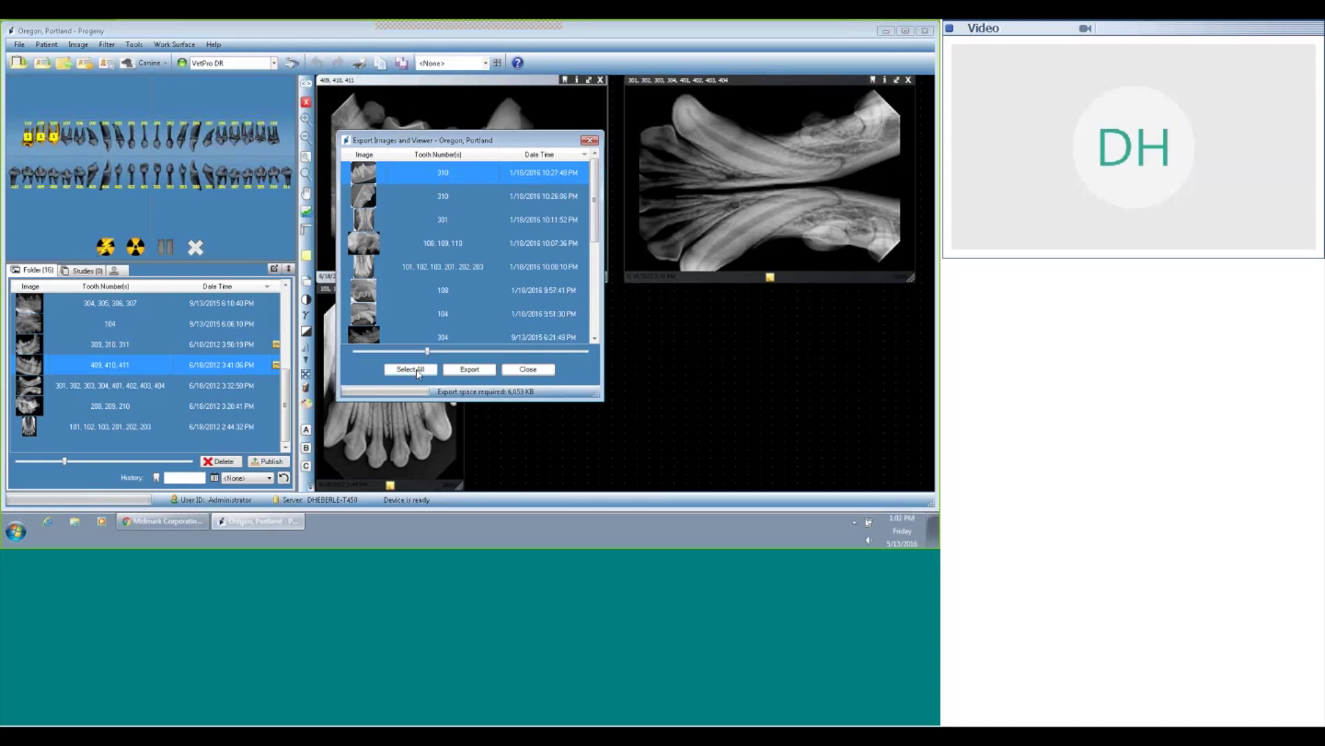
{"action": "left_click", "coordinate": [370, 227], "text": "ctrl"}
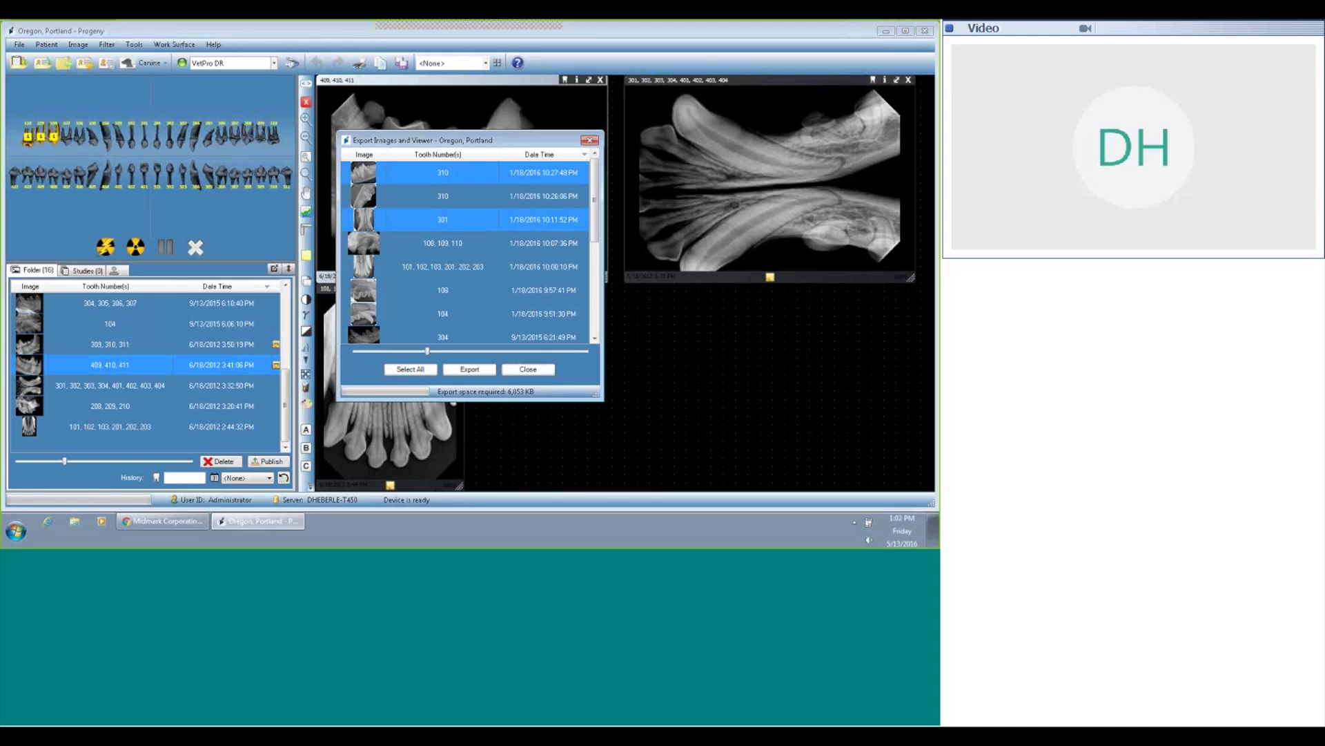
{"action": "left_click", "coordinate": [456, 312], "text": "ctrl"}
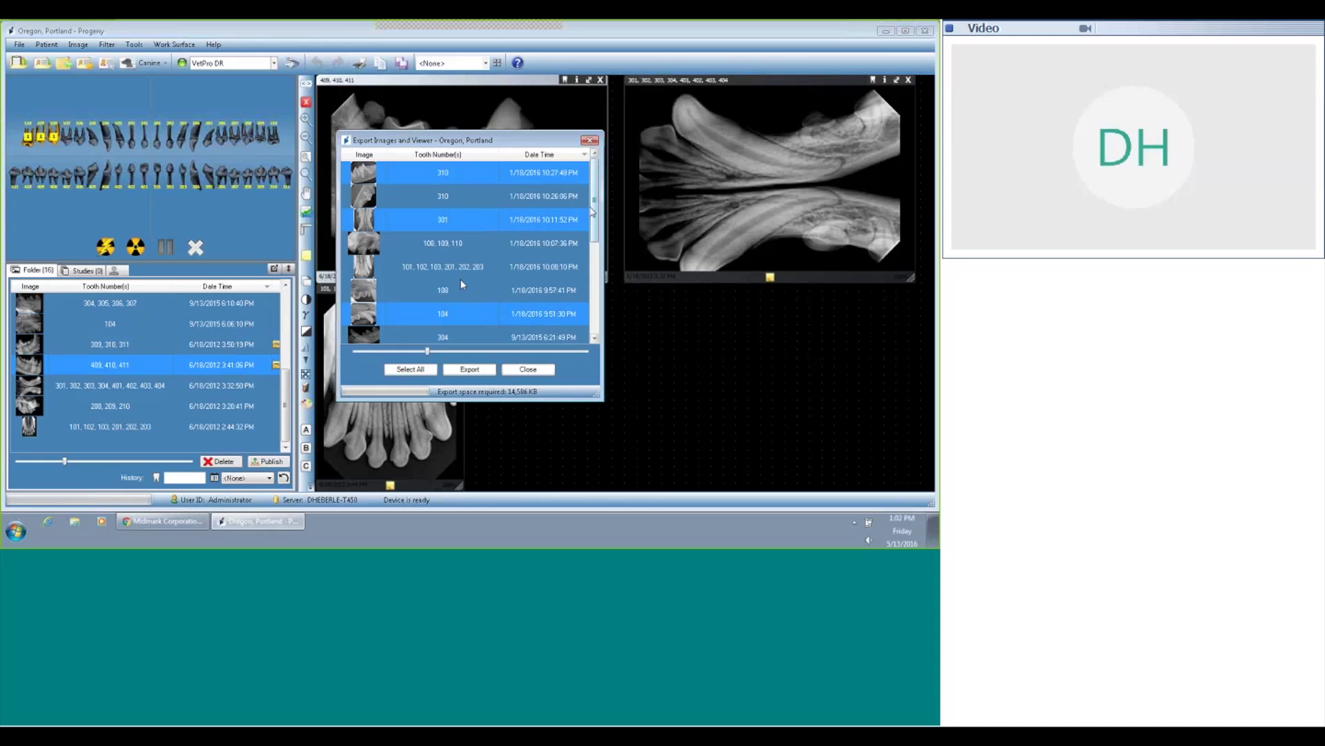
{"action": "scroll", "coordinate": [523, 252], "scroll_direction": "down", "scroll_amount": 1}
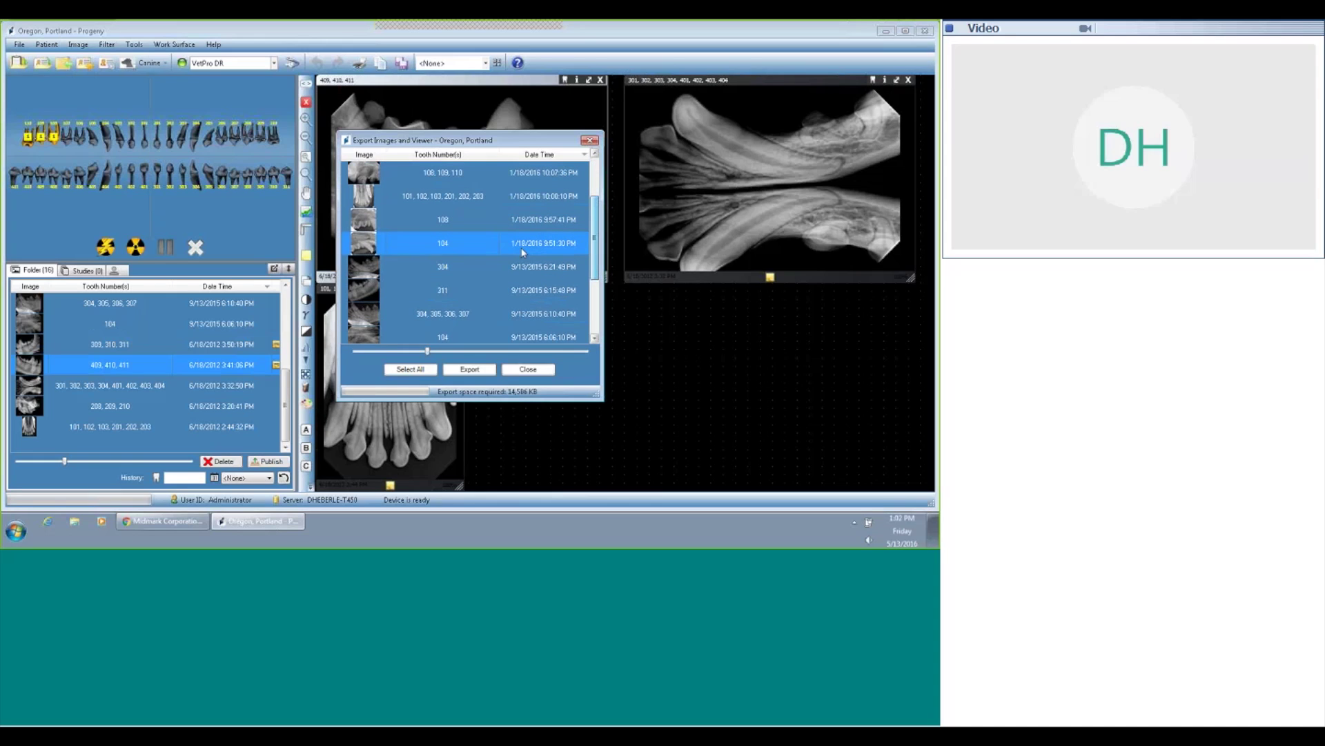
{"action": "left_click", "coordinate": [428, 314], "text": "ctrl"}
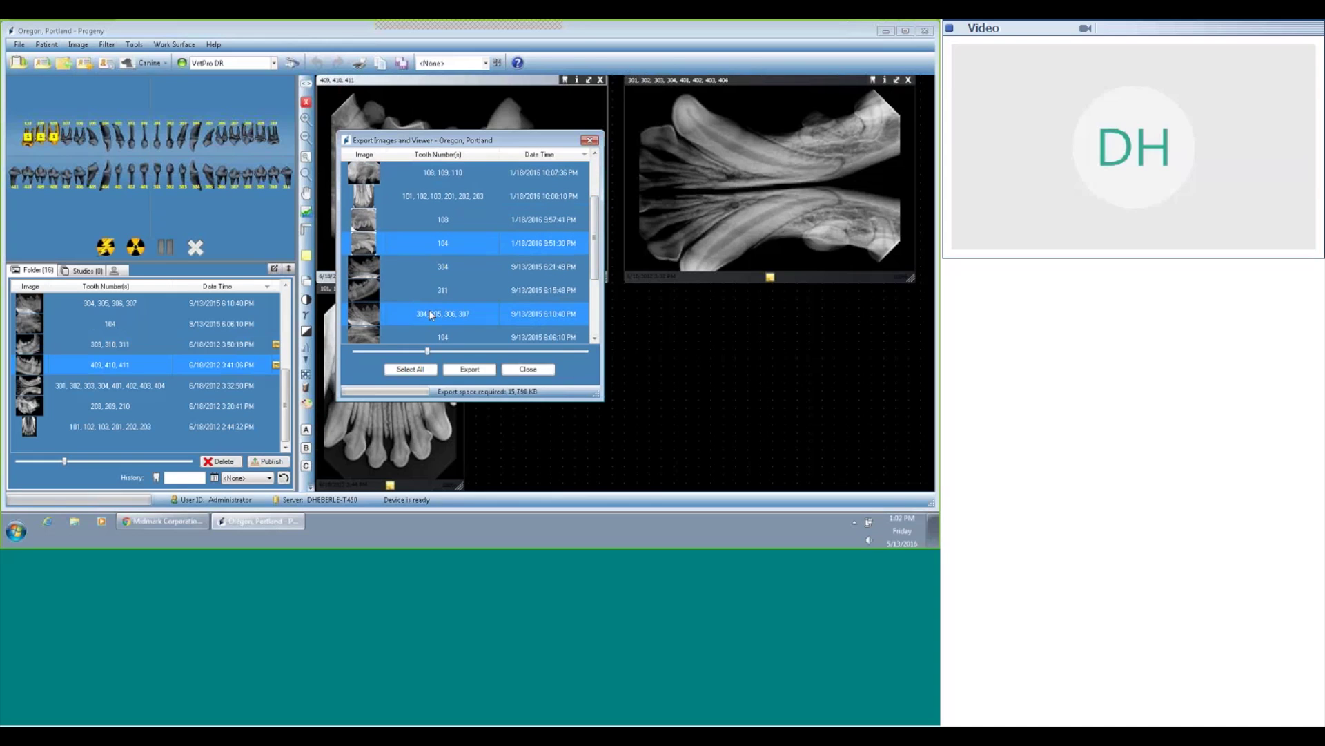
{"action": "left_click", "coordinate": [449, 366]}
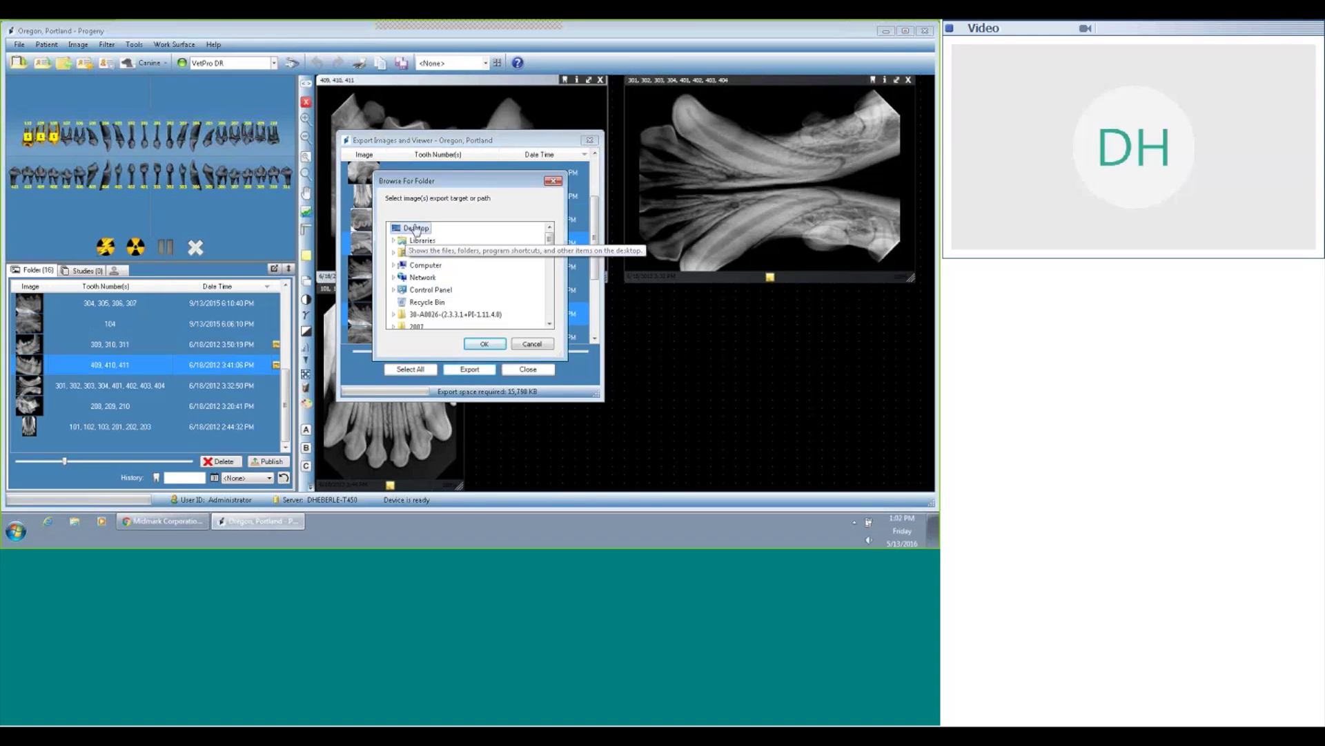
{"action": "left_click", "coordinate": [475, 343]}
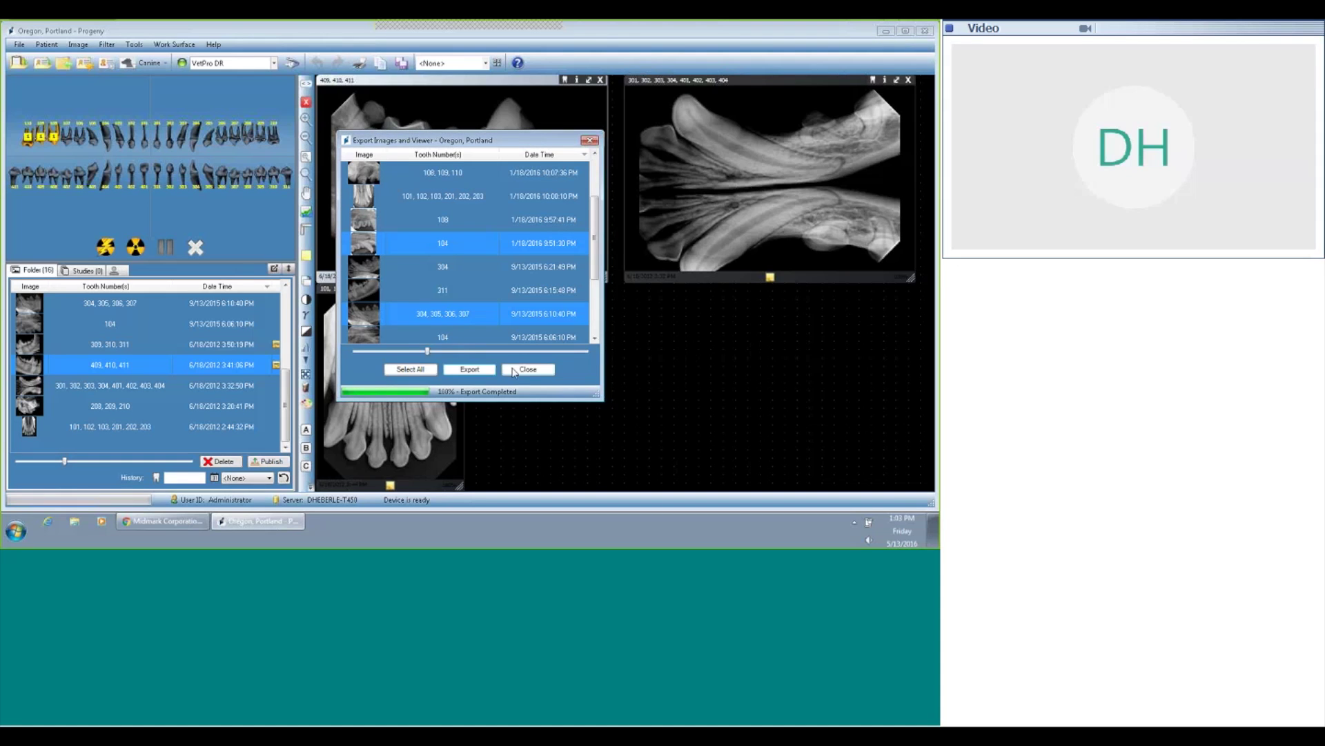
{"action": "key", "text": "Escape"}
Step: Minimize the imaging and browser windows to show the desktop
{"action": "left_click", "coordinate": [887, 30]}
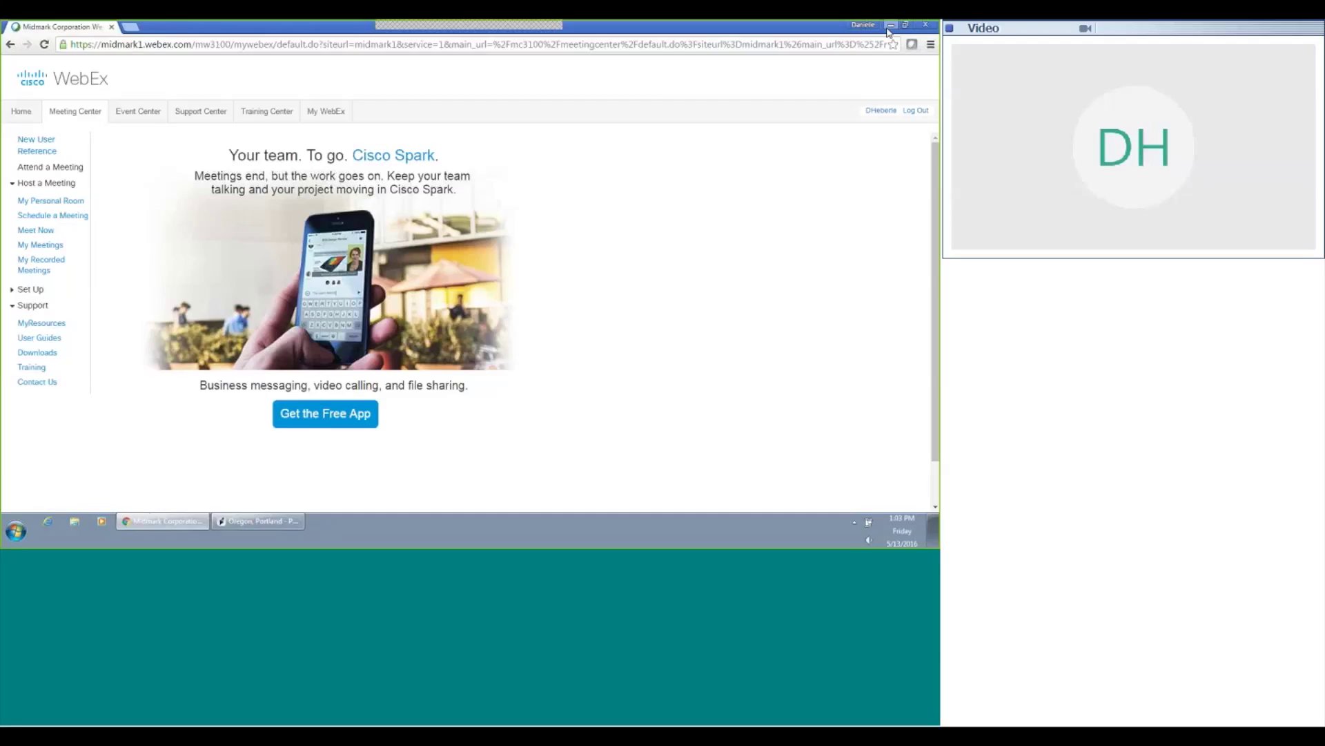
{"action": "left_click", "coordinate": [890, 27]}
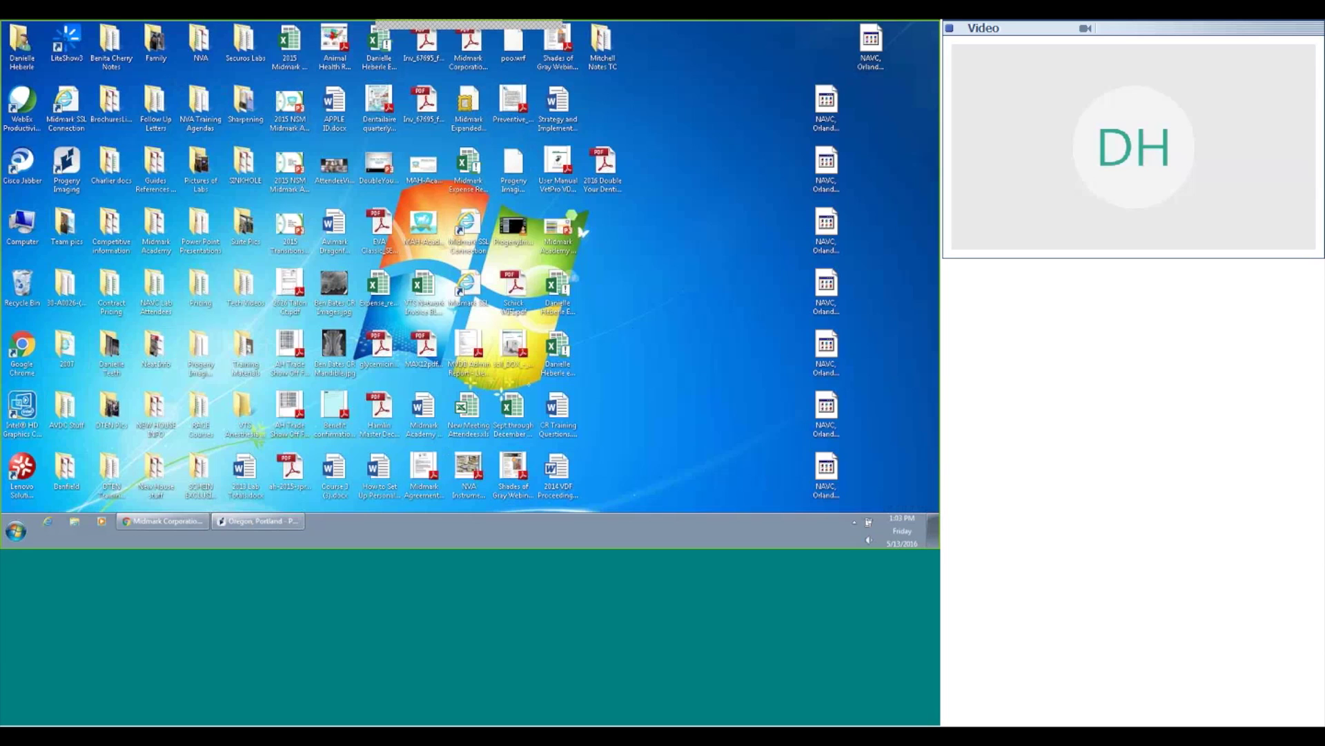
Step: Search the Desktop folder for progeny in Windows Explorer and open the Test, Cat folder inside a Progeny Imaging Export folder
{"action": "left_click", "coordinate": [16, 531]}
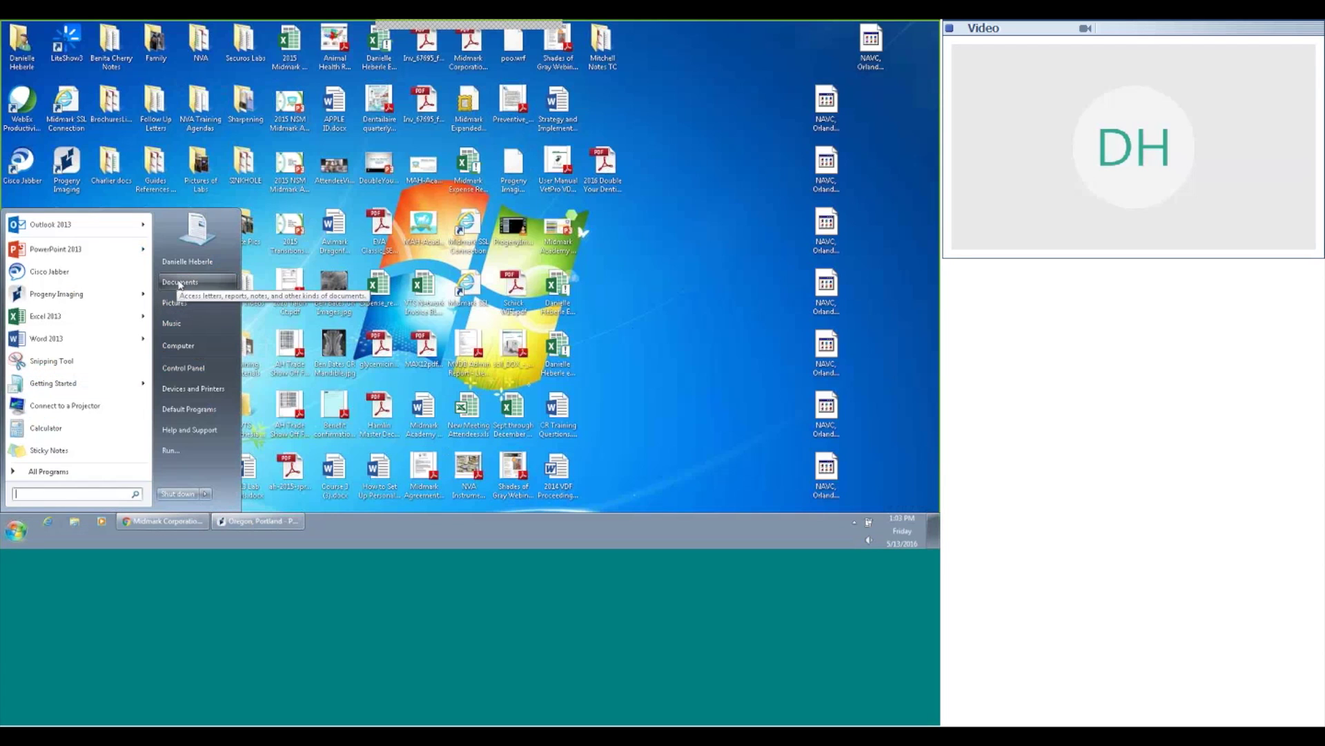
{"action": "left_click", "coordinate": [178, 282]}
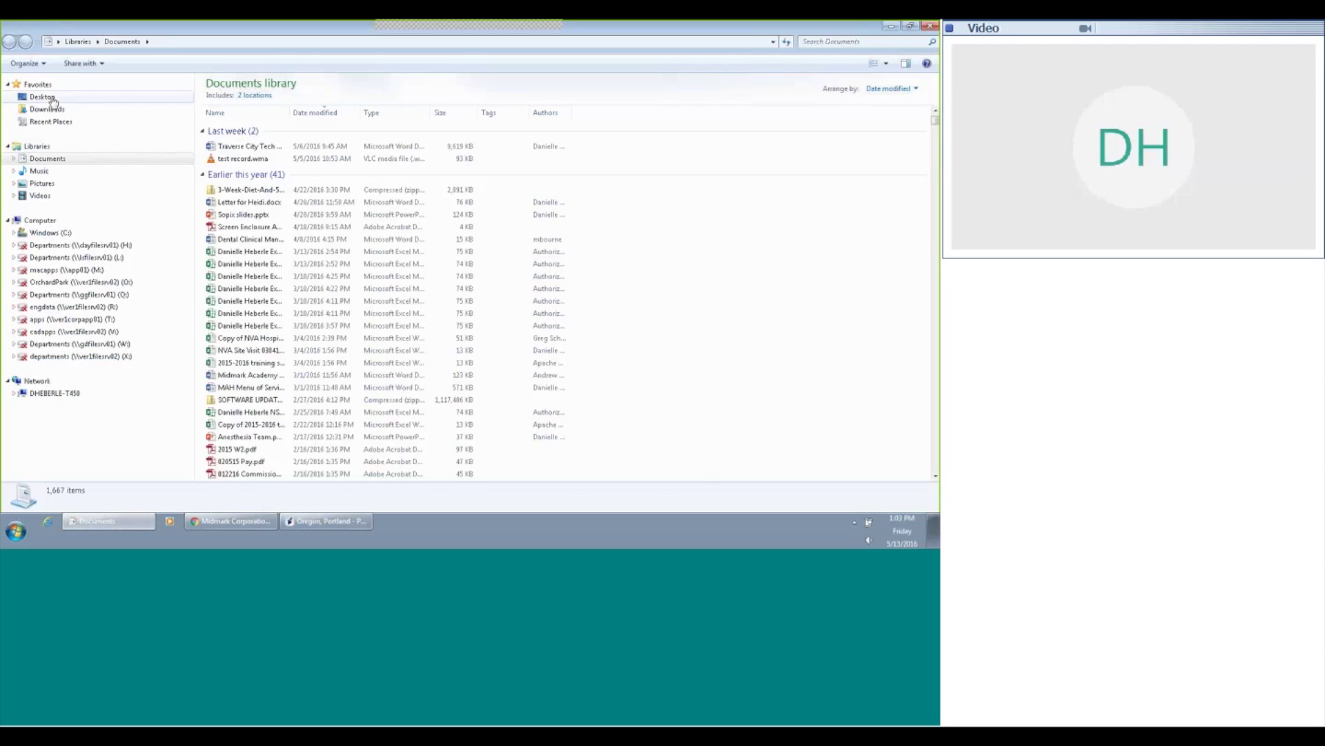
{"action": "left_click", "coordinate": [42, 96]}
{"action": "left_click", "coordinate": [819, 42]}
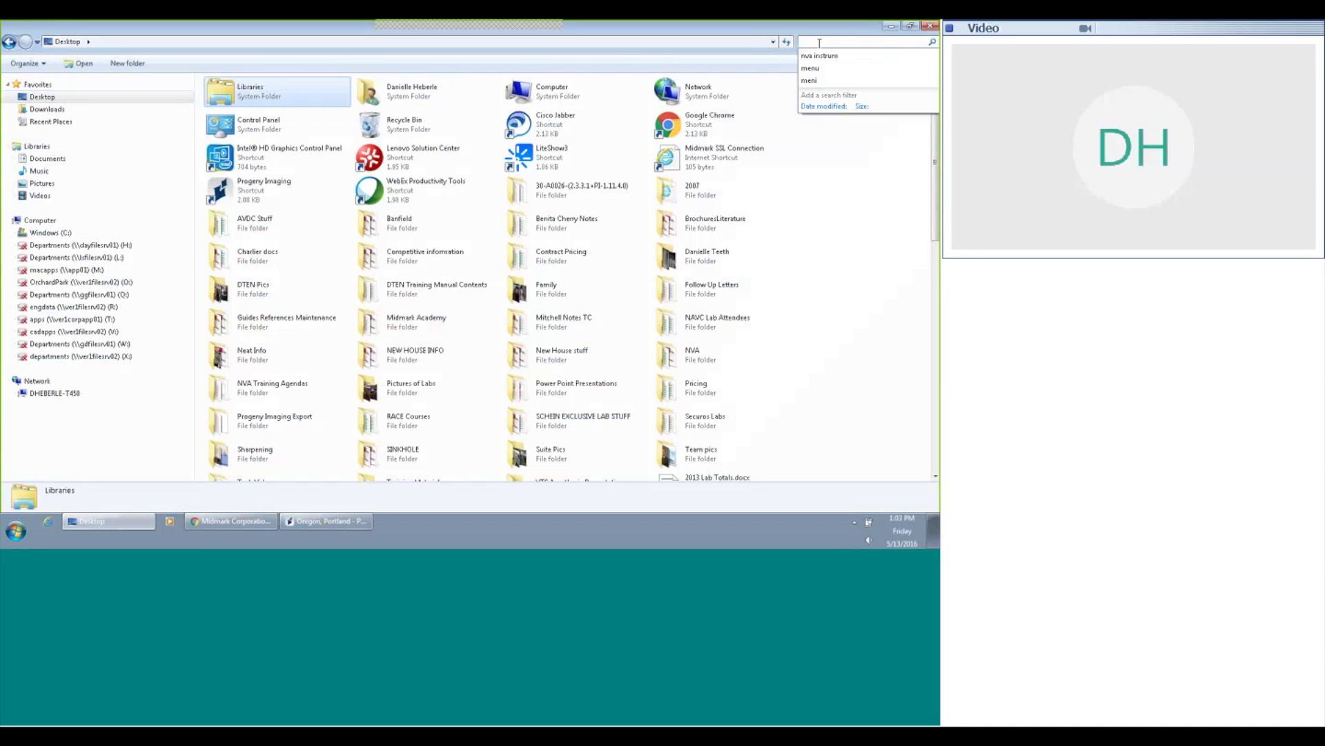
{"action": "type", "text": "progeny"}
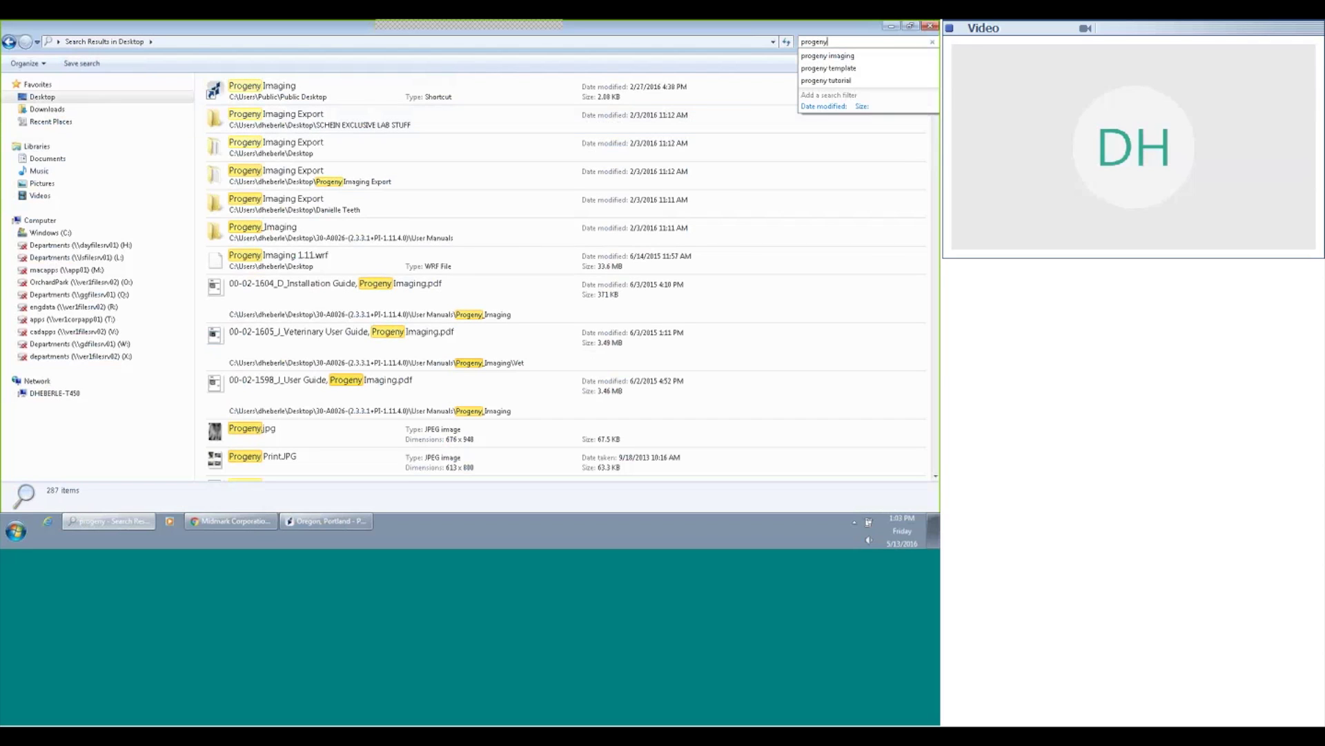
{"action": "double_click", "coordinate": [297, 202]}
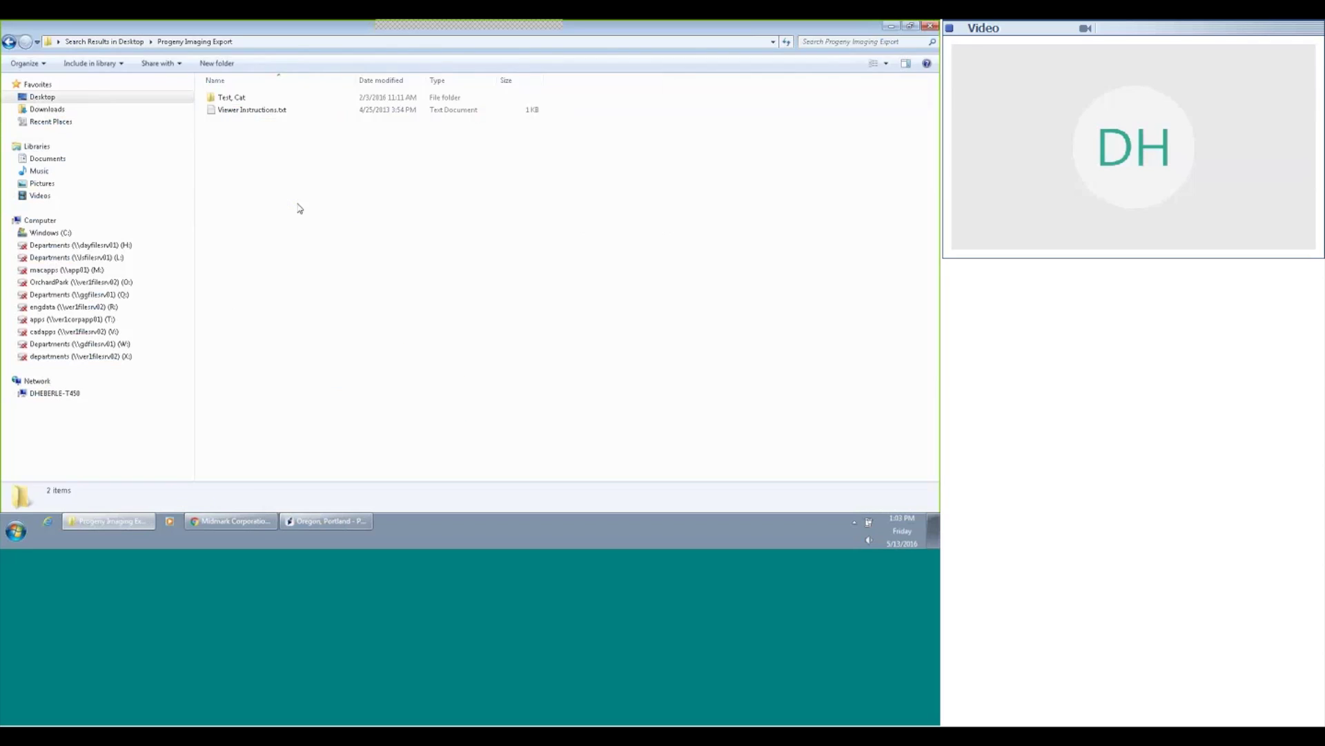
{"action": "double_click", "coordinate": [225, 99]}
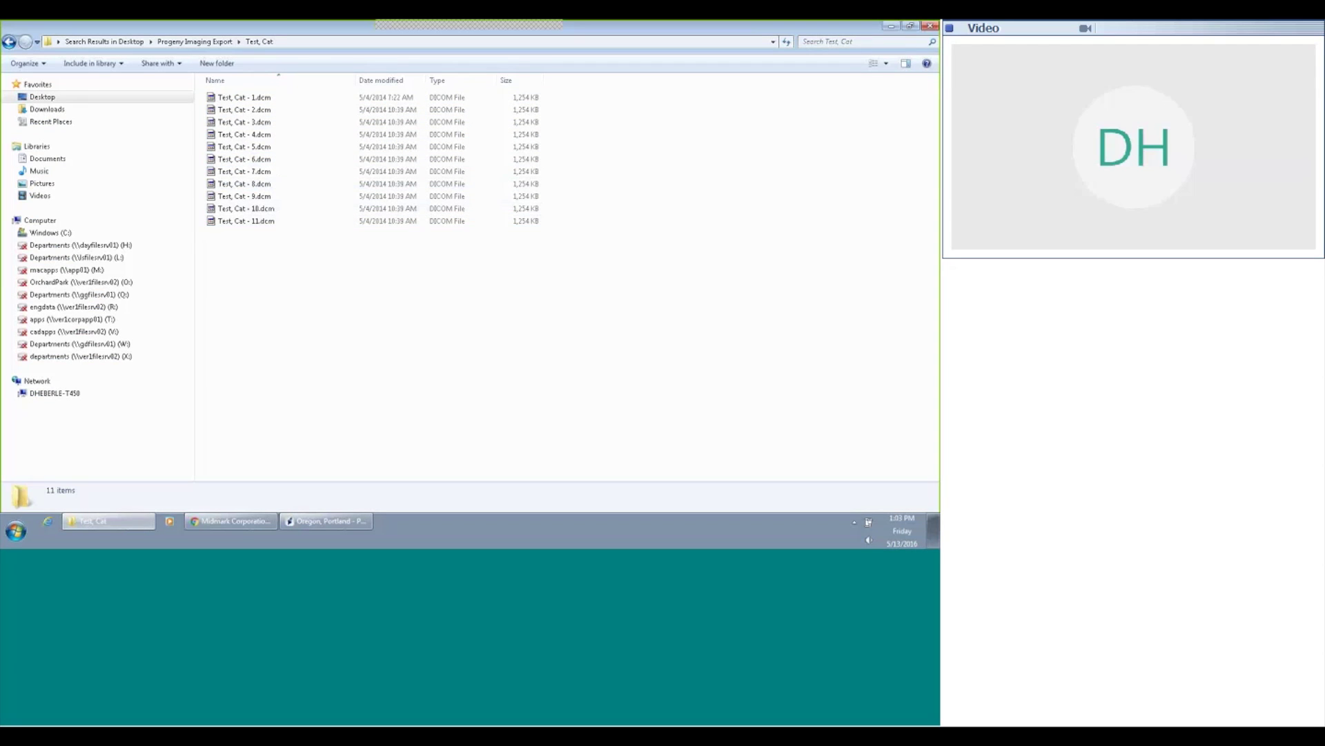
Step: Highlight the DICOM files Test, Cat - 1 through Test, Cat - 6, and close the folder window to return to Progeny Imaging
{"action": "left_click", "coordinate": [233, 100]}
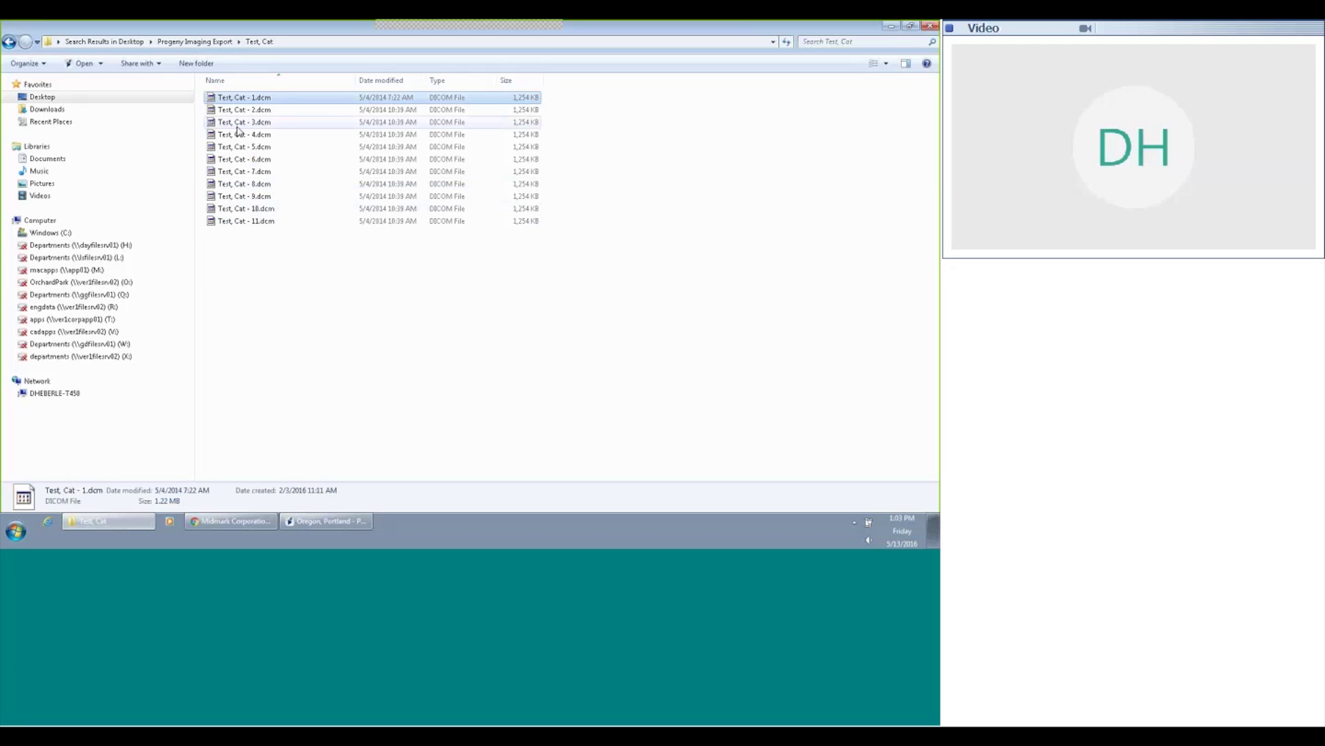
{"action": "left_click", "coordinate": [238, 125], "text": "shift"}
{"action": "left_click", "coordinate": [245, 160], "text": "shift"}
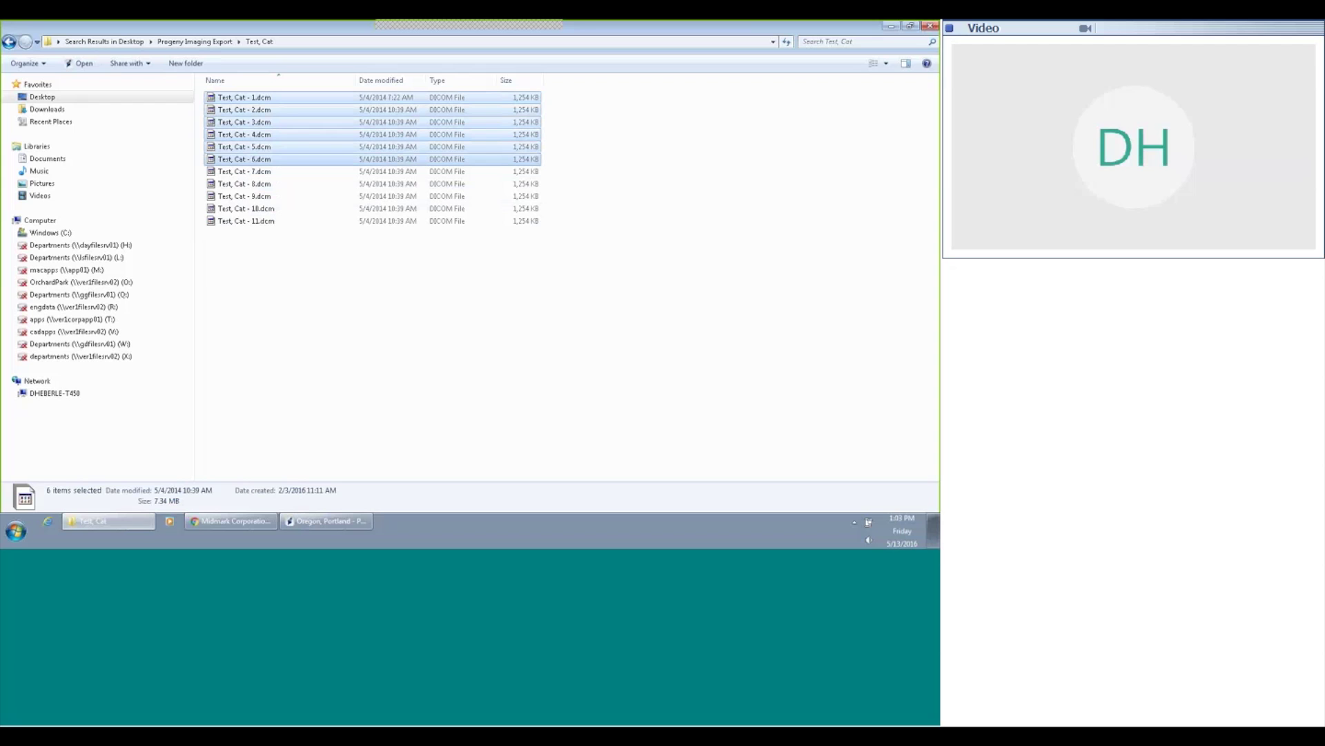
{"action": "left_click", "coordinate": [929, 28]}
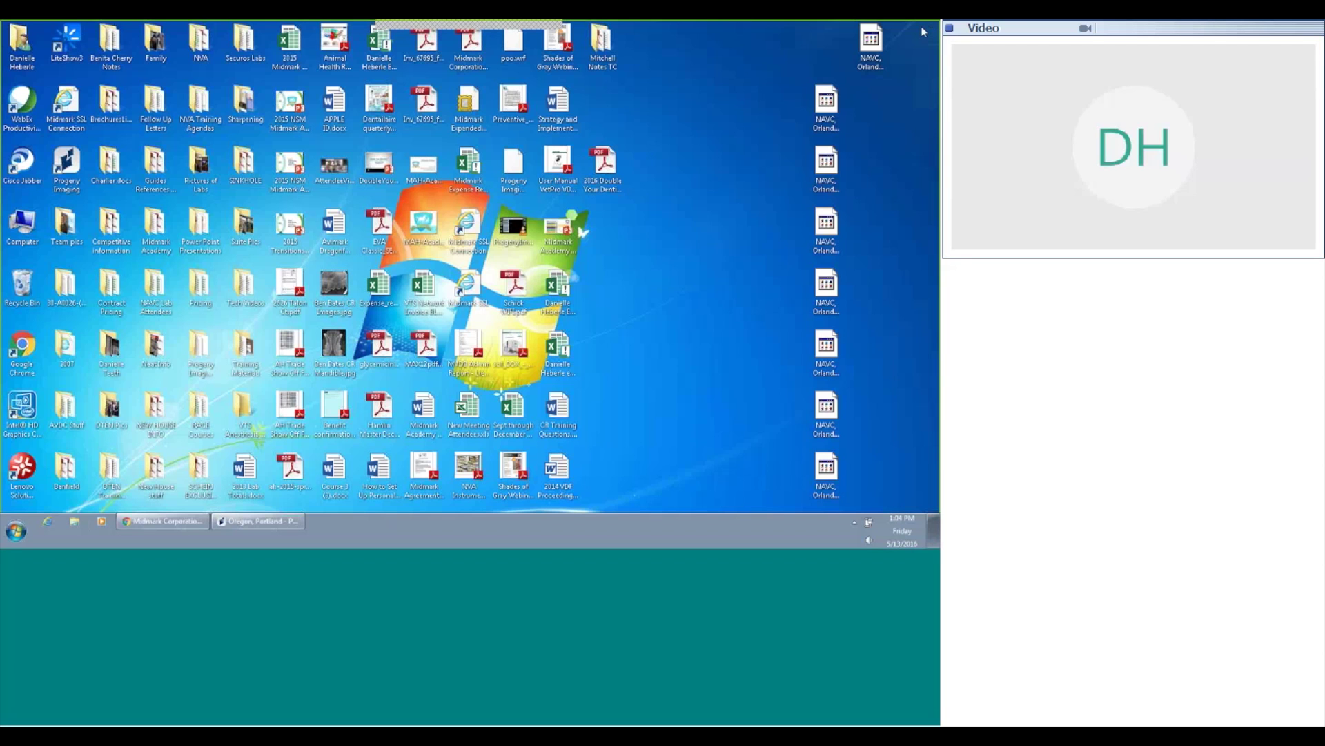
{"action": "left_click", "coordinate": [282, 527]}
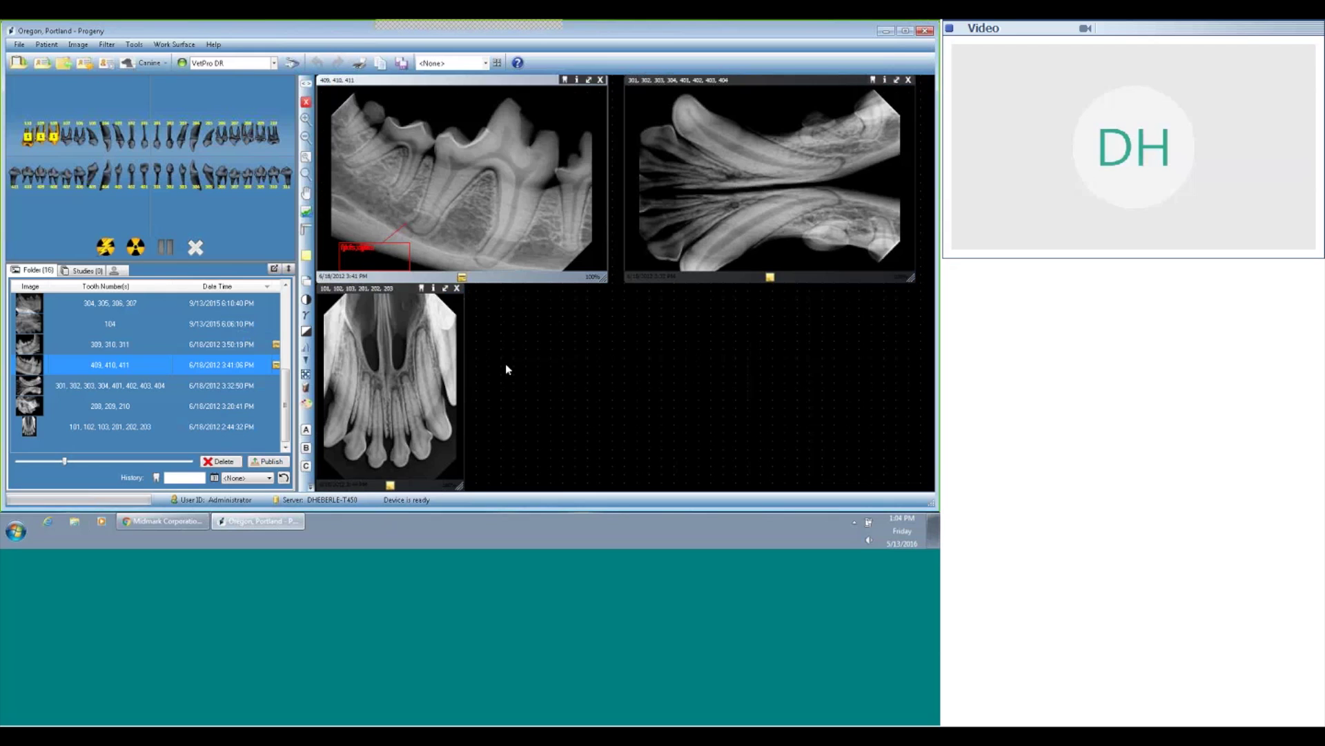
Step: Start a backup to a hard drive or network location in the Backup/Restore Wizard, and cancel the wizard
{"action": "left_click", "coordinate": [18, 45]}
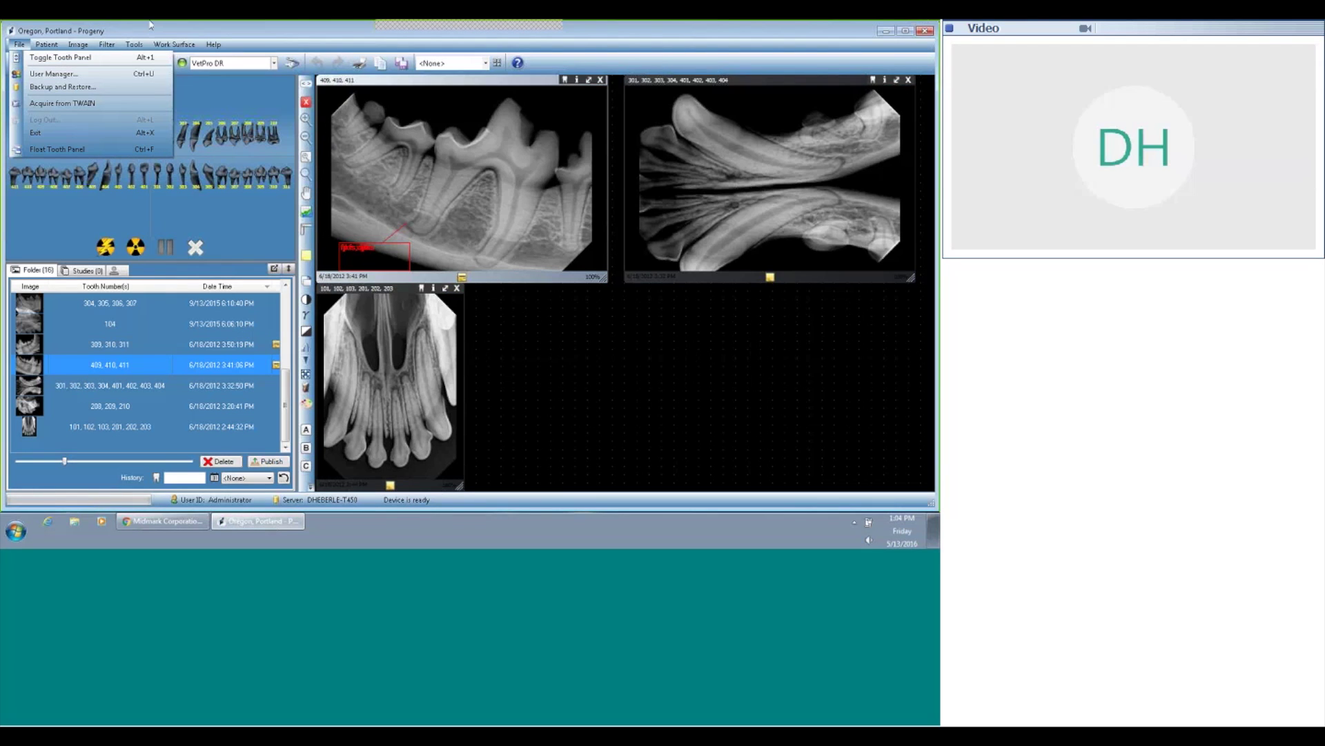
{"action": "left_click", "coordinate": [19, 44]}
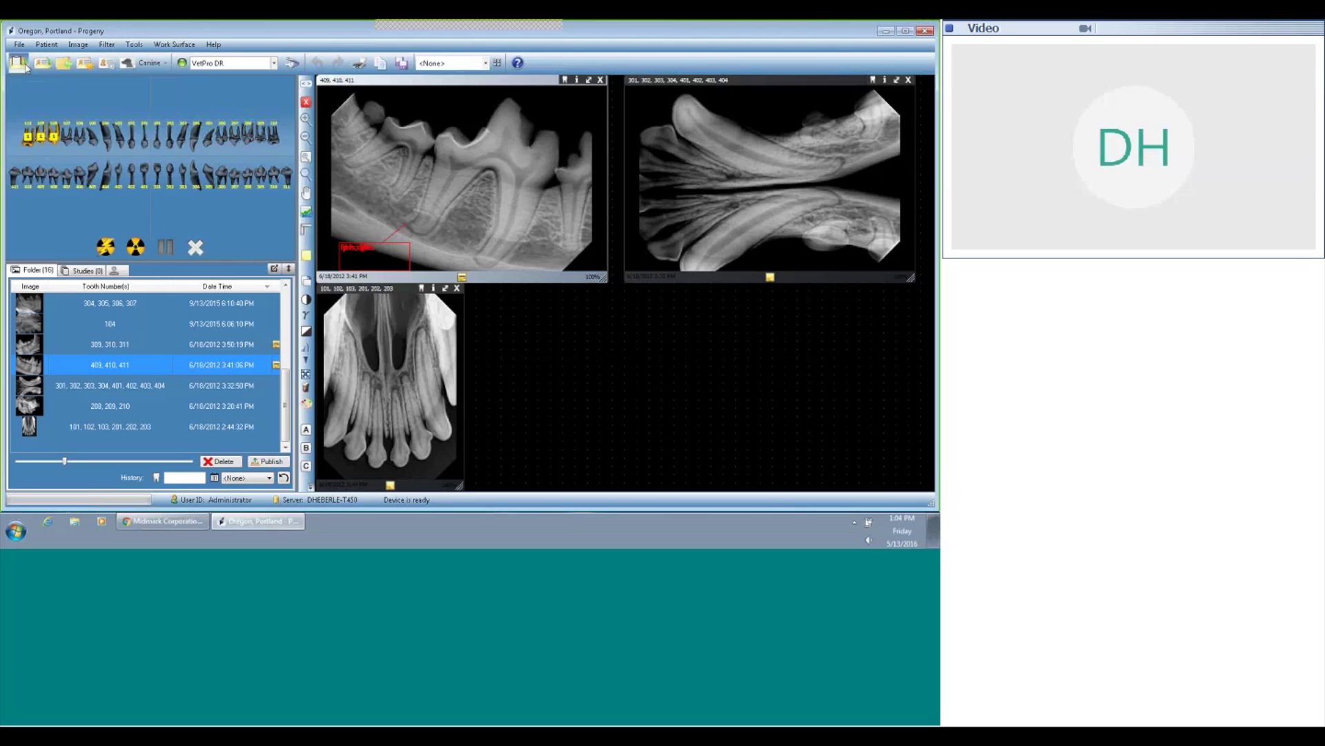
{"action": "left_click", "coordinate": [20, 46]}
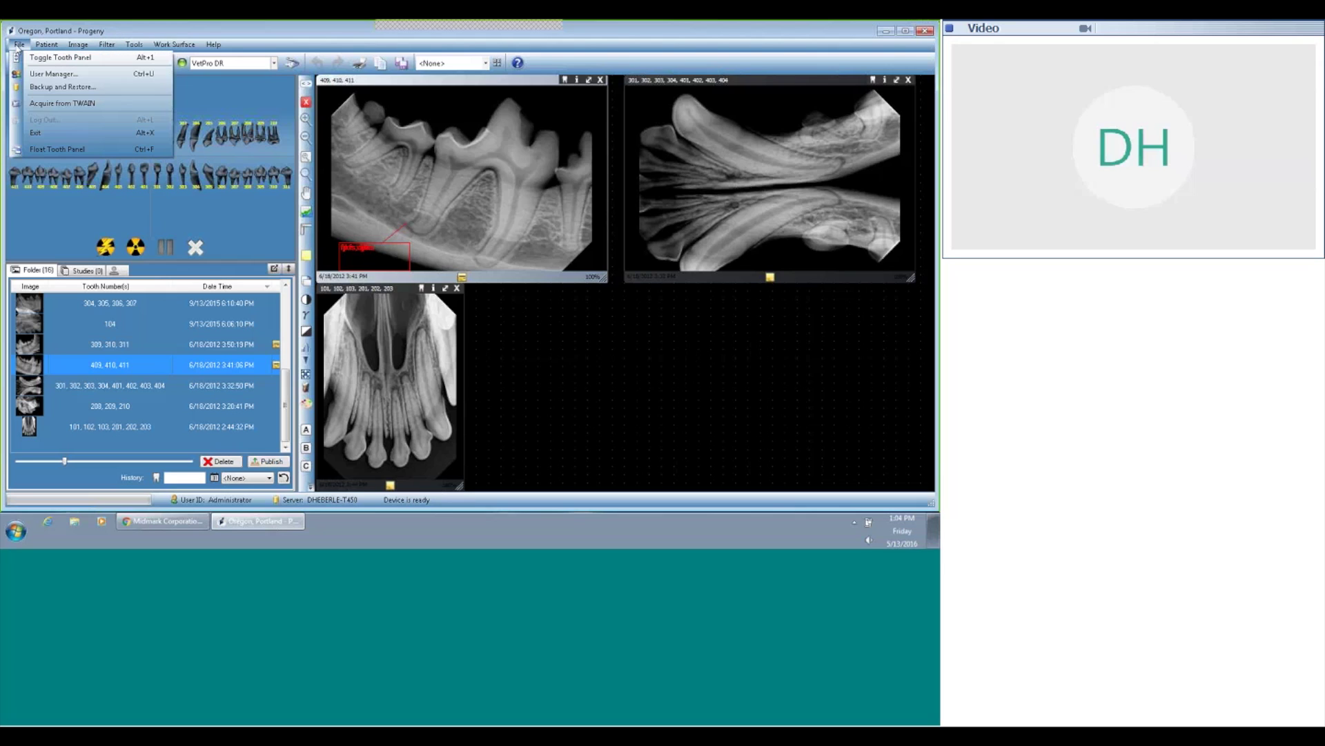
{"action": "left_click", "coordinate": [49, 90]}
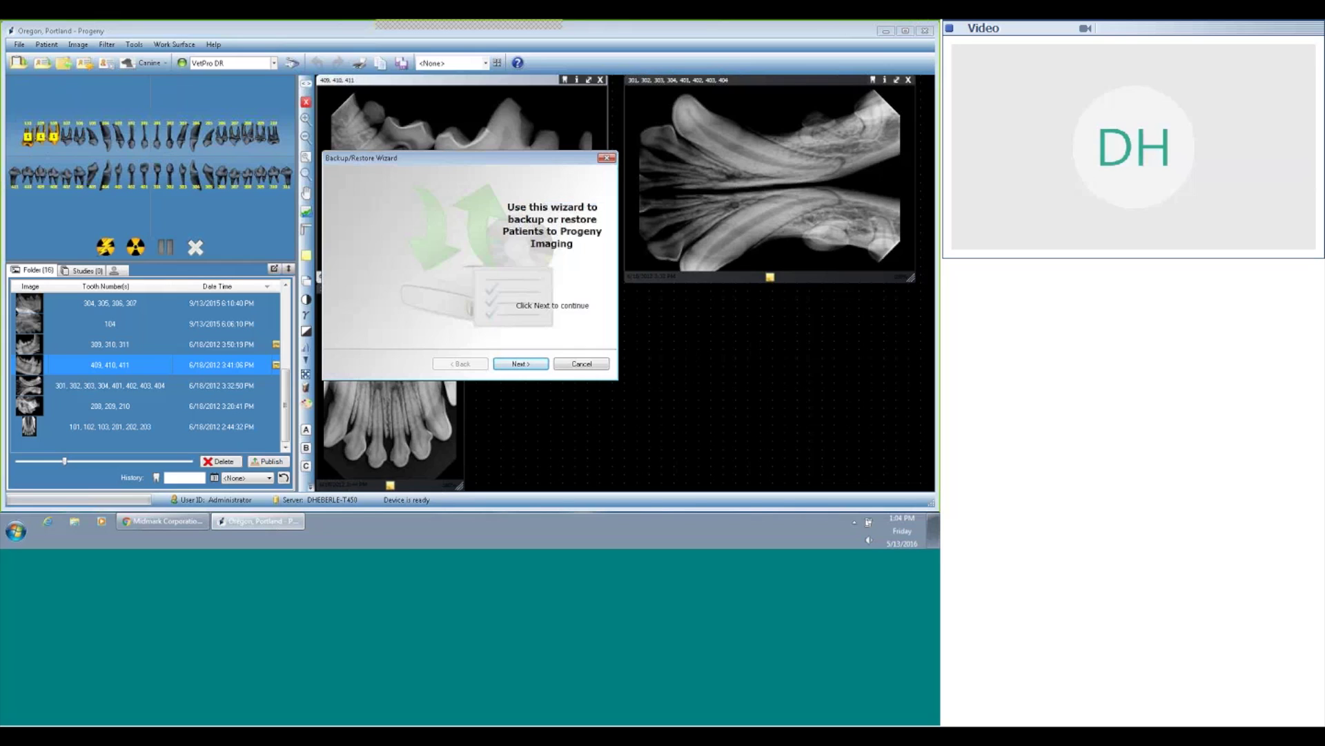
{"action": "left_click", "coordinate": [521, 363]}
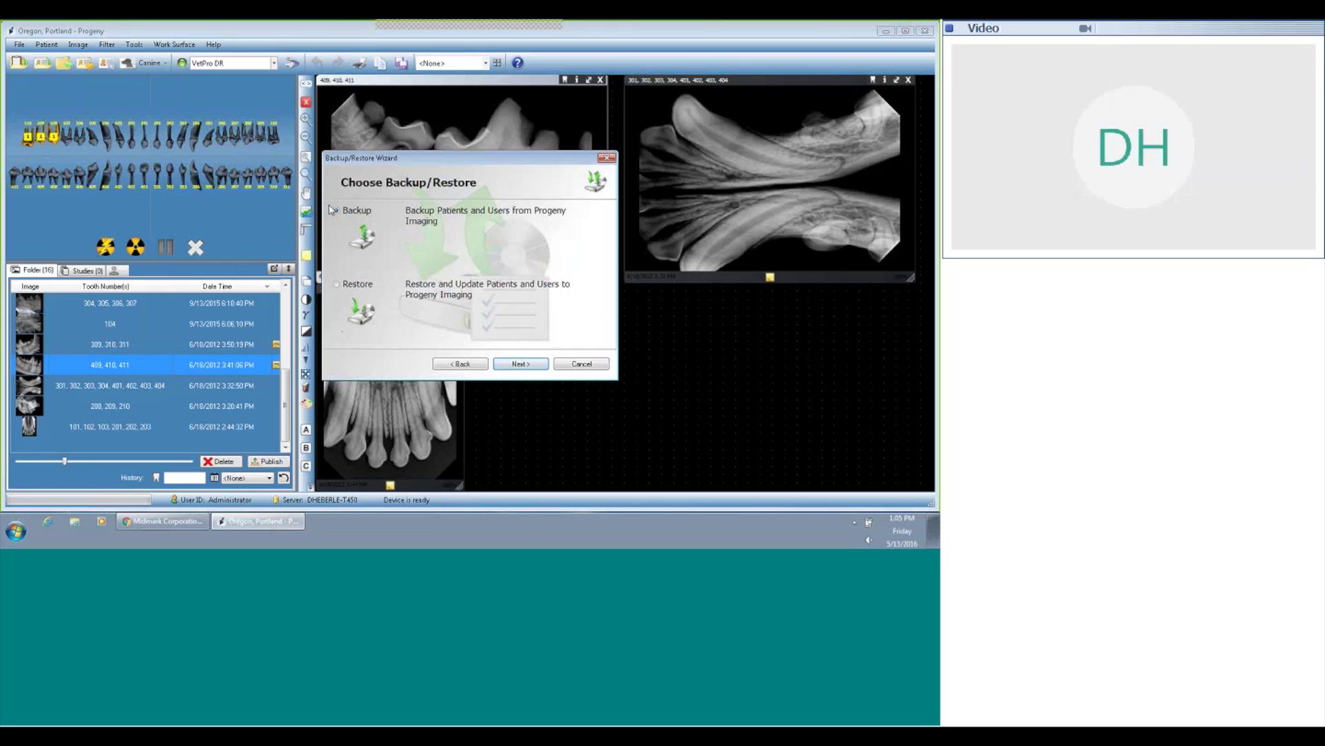
{"action": "left_click", "coordinate": [521, 364]}
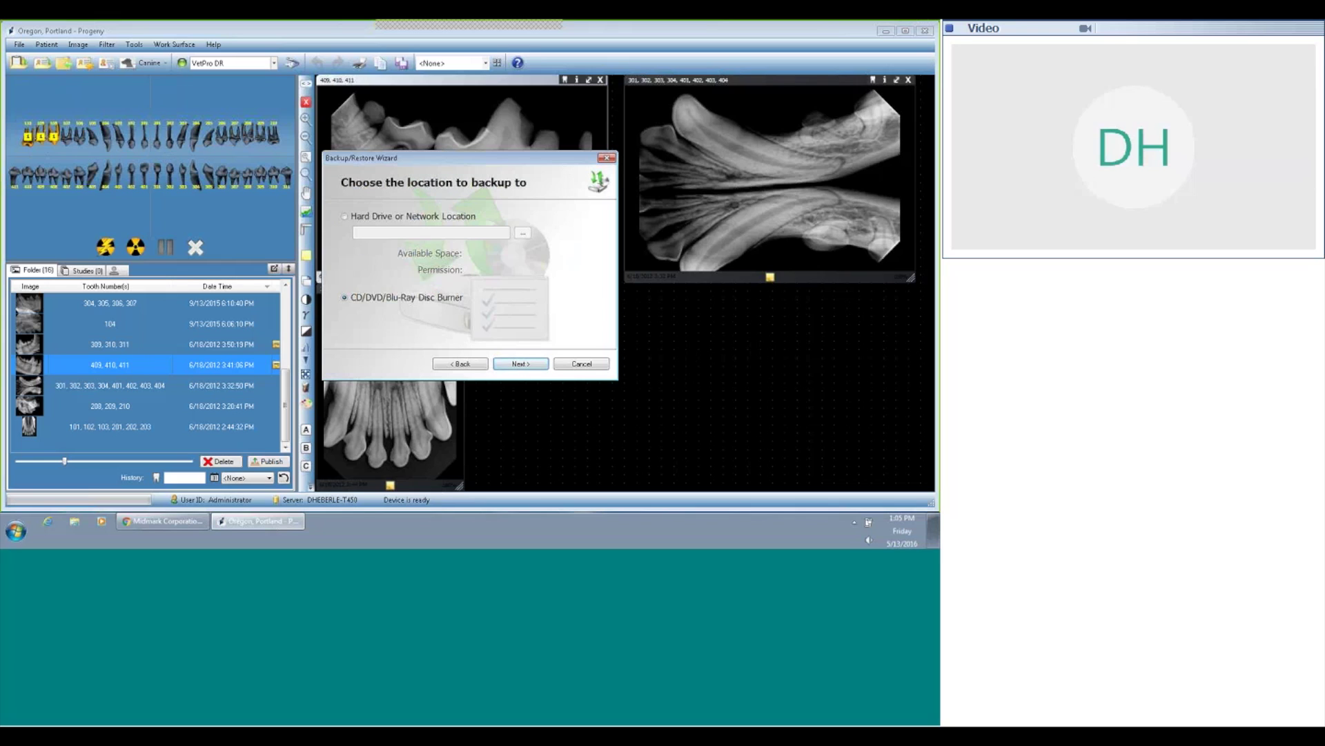
{"action": "left_click", "coordinate": [345, 217]}
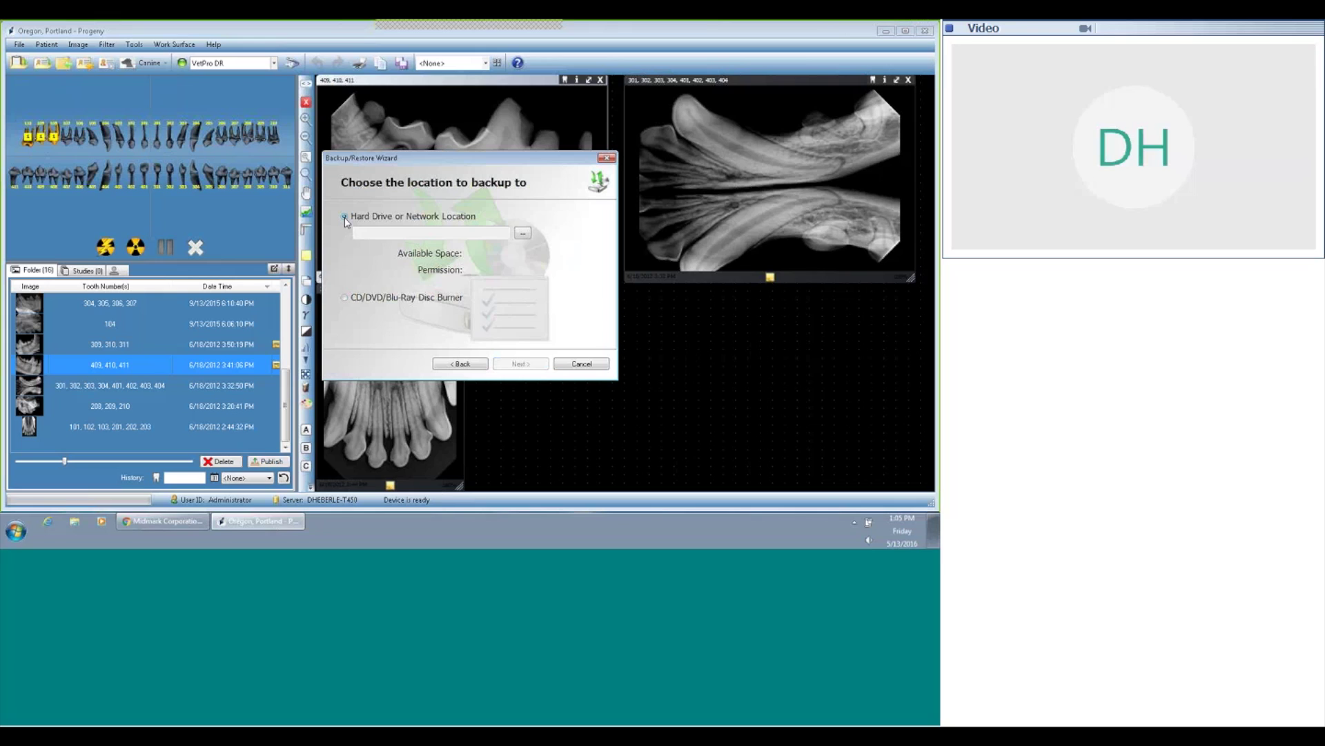
{"action": "left_click", "coordinate": [344, 216]}
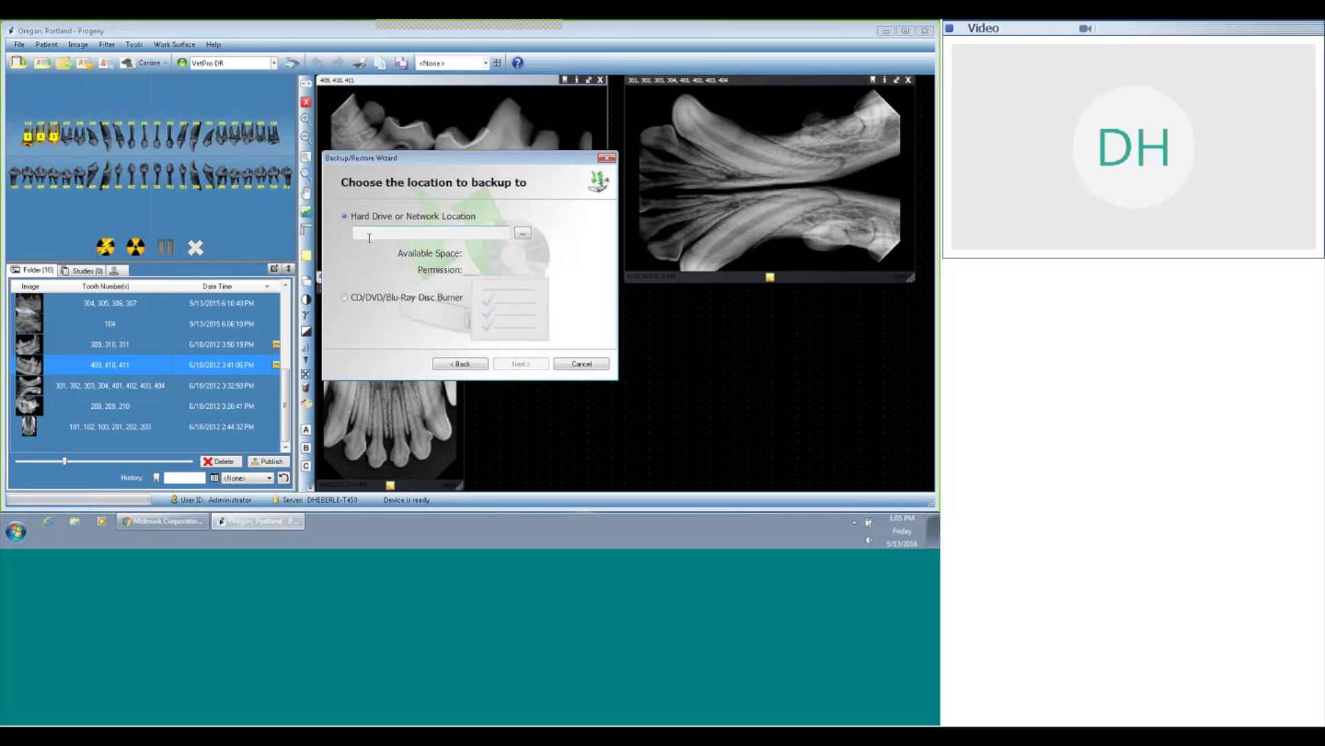
{"action": "left_click", "coordinate": [594, 366]}
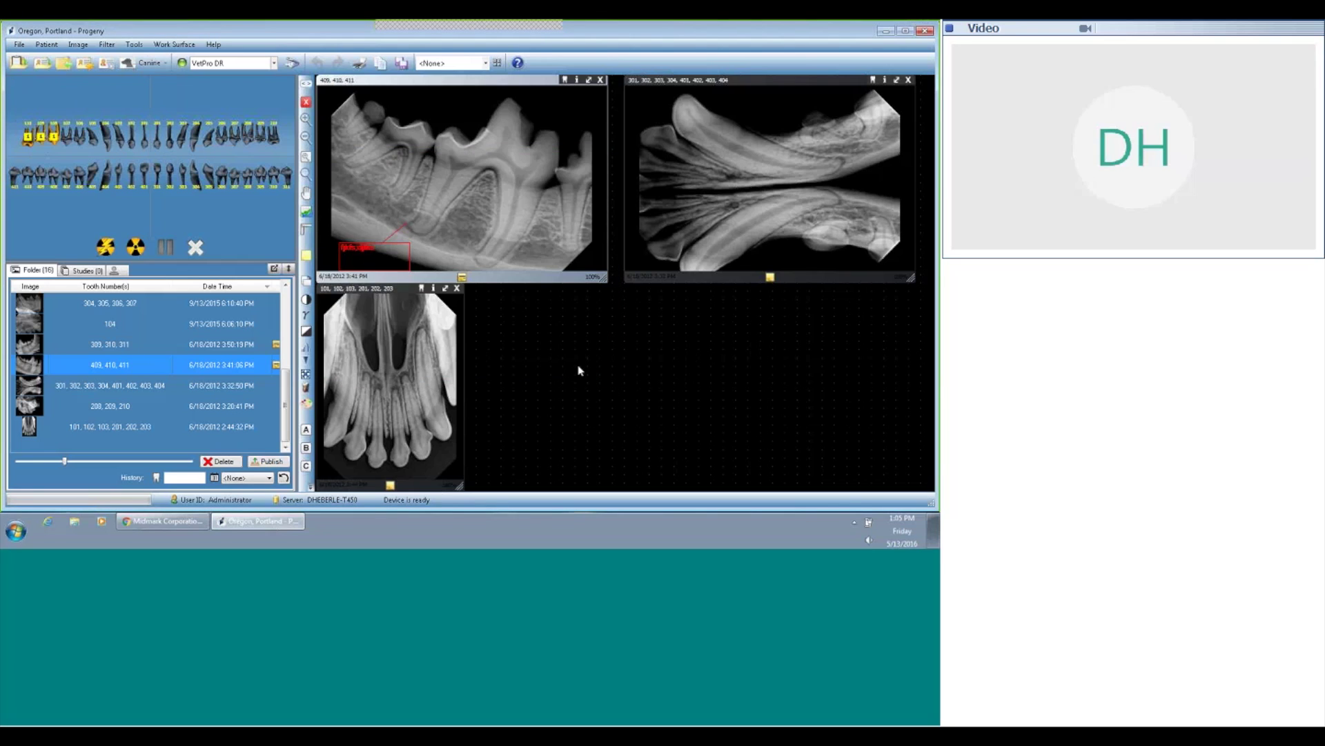